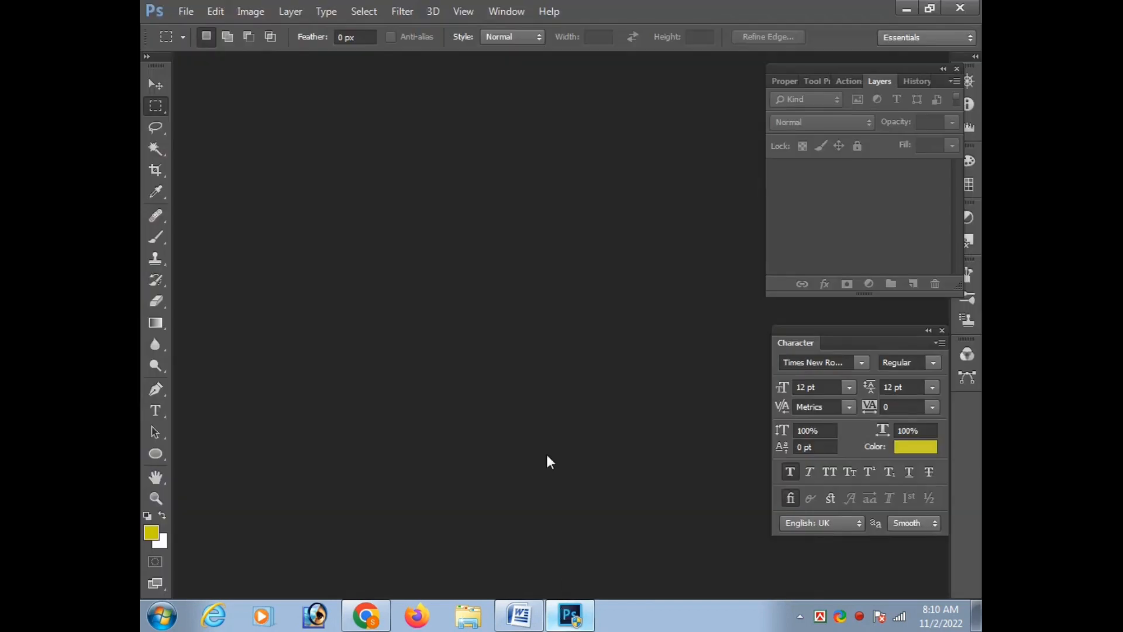
Create a document 3.5 inches wide and 5 inches high at 300 pixels/inch in RGB Color mode
{"action": "key", "text": "ctrl+n"}
{"action": "key", "text": "Tab"}
{"action": "key", "text": "Tab"}
{"action": "key", "text": "Tab"}
{"action": "type", "text": "300"}
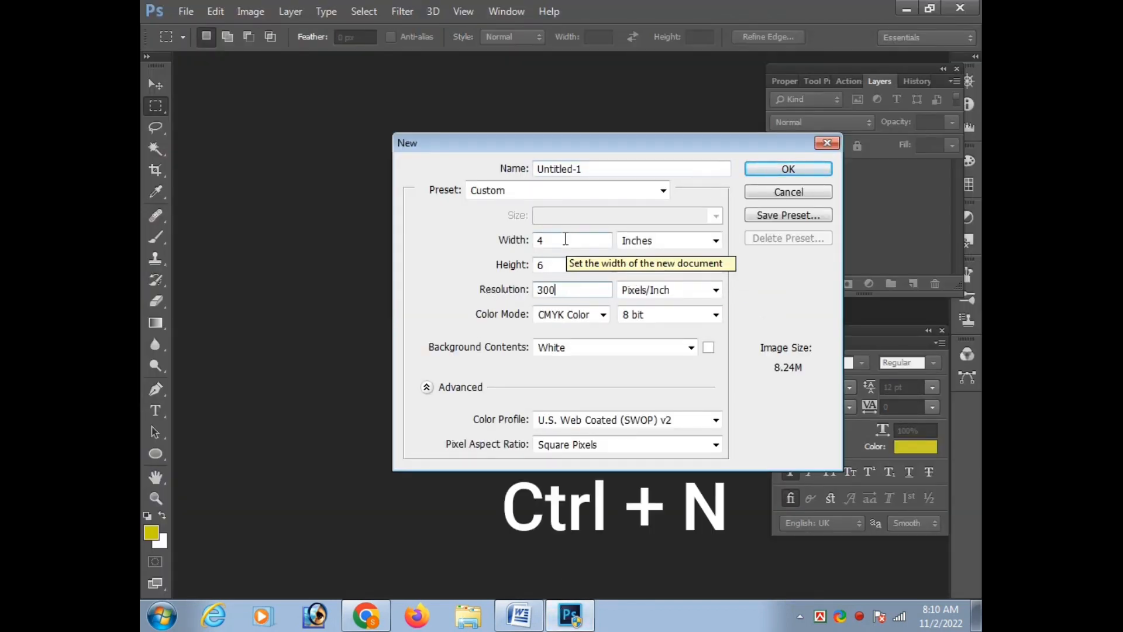
{"action": "left_click_drag", "start_coordinate": [555, 238], "coordinate": [495, 247]}
{"action": "type", "text": "3.5"}
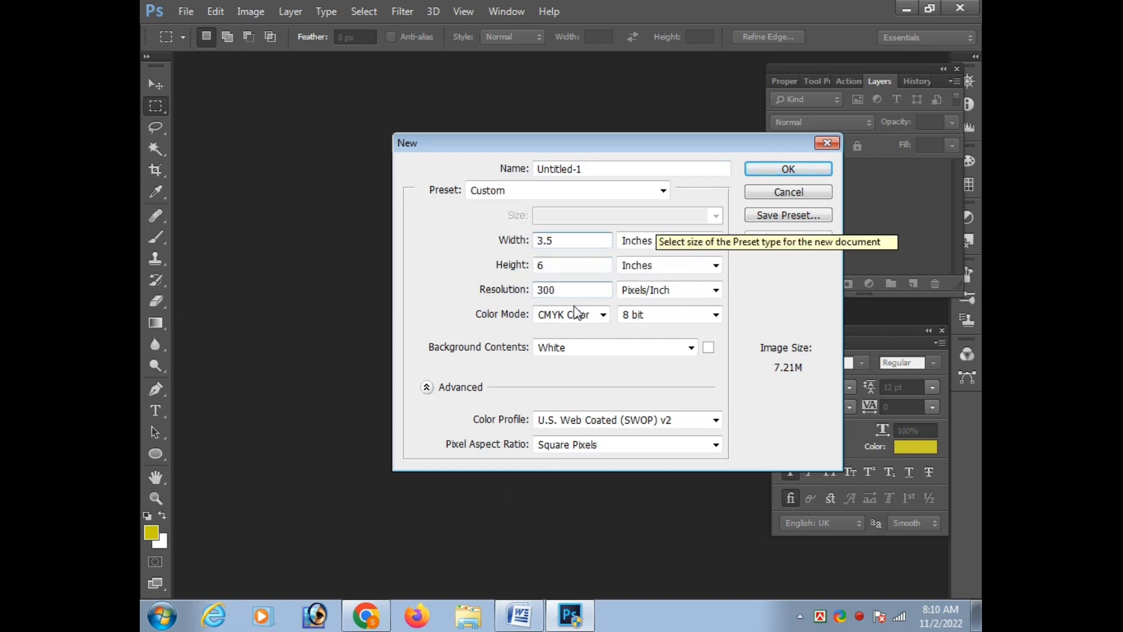
{"action": "key", "text": "Tab"}
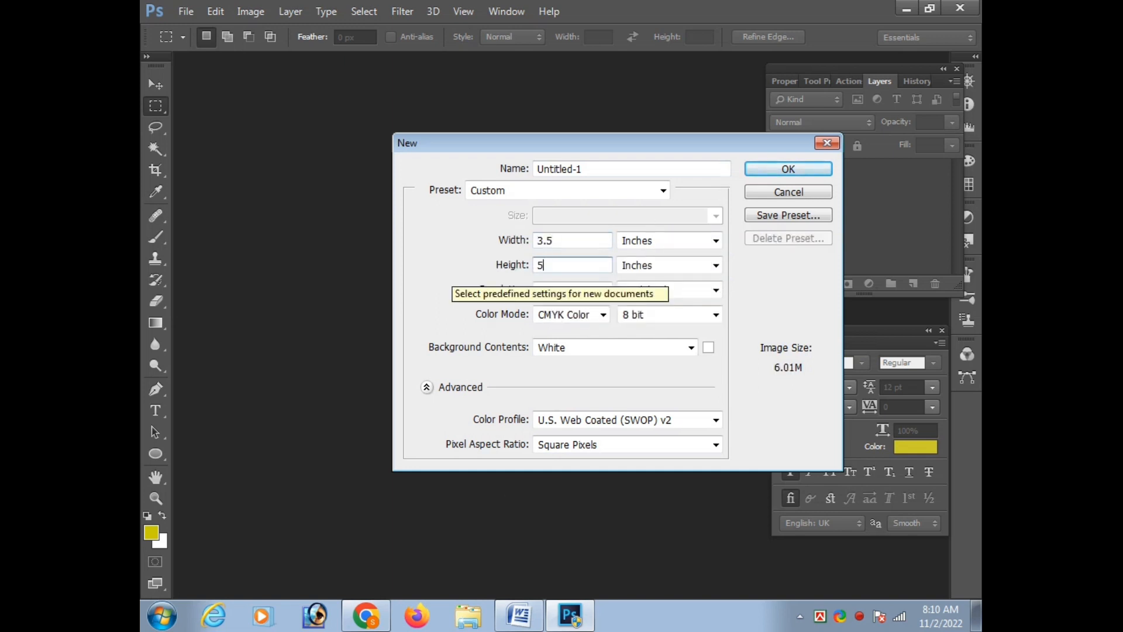
{"action": "left_click", "coordinate": [572, 314]}
{"action": "left_click", "coordinate": [561, 356]}
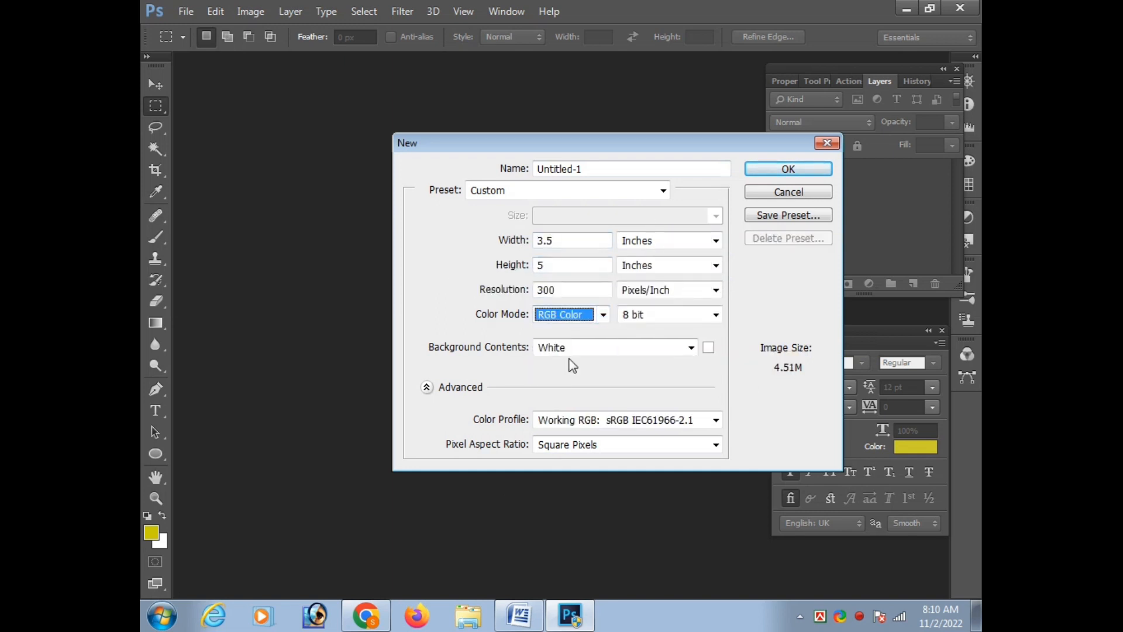
{"action": "key", "text": "Return"}
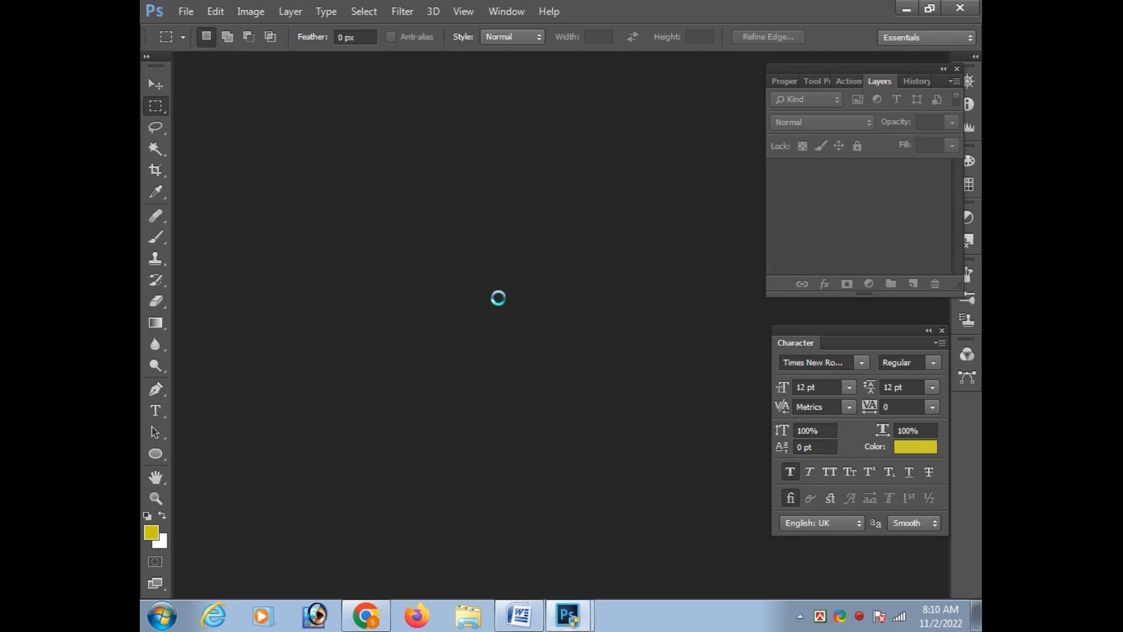
Convert the locked background into a regular layer and add an empty layer above it
{"action": "left_click_drag", "start_coordinate": [319, 58], "coordinate": [439, 65]}
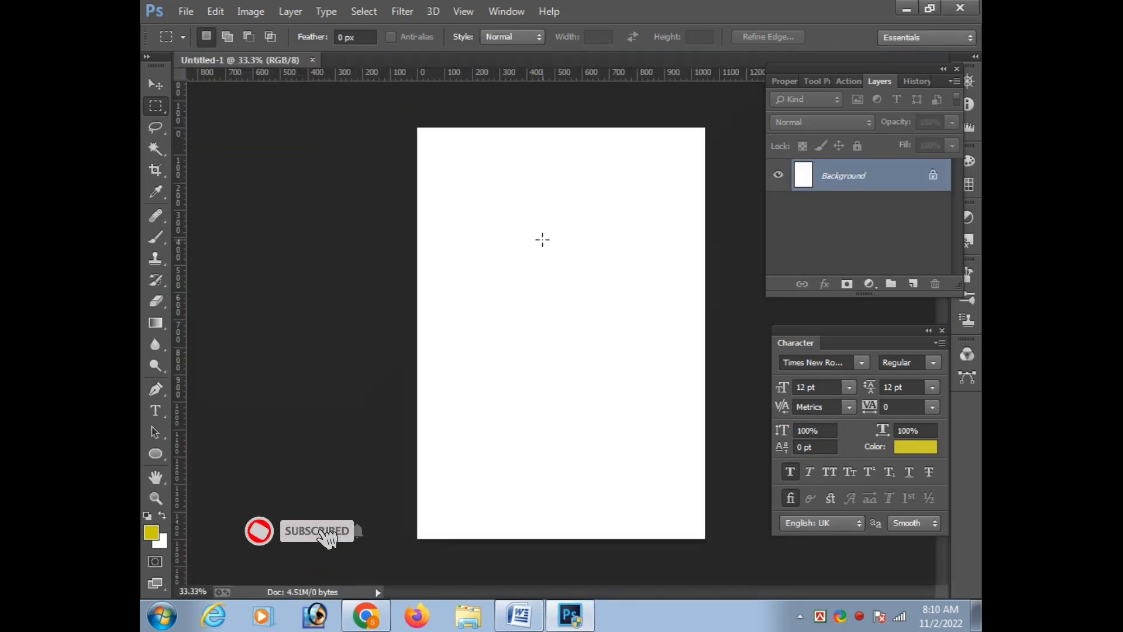
{"action": "double_click", "coordinate": [900, 169]}
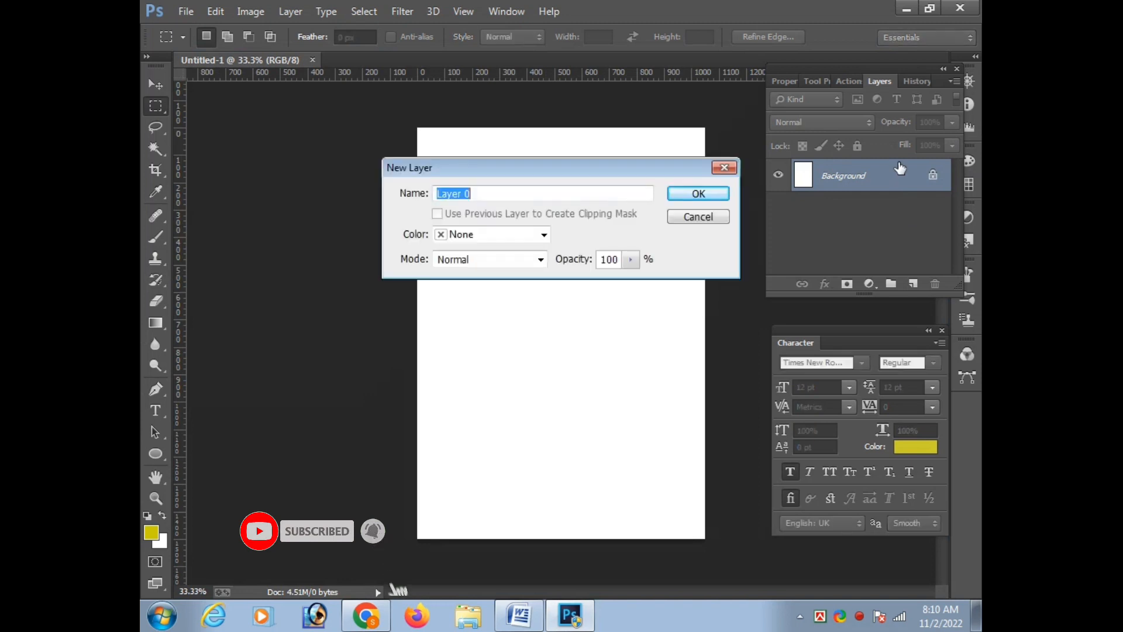
{"action": "key", "text": "Return"}
{"action": "left_click", "coordinate": [913, 284]}
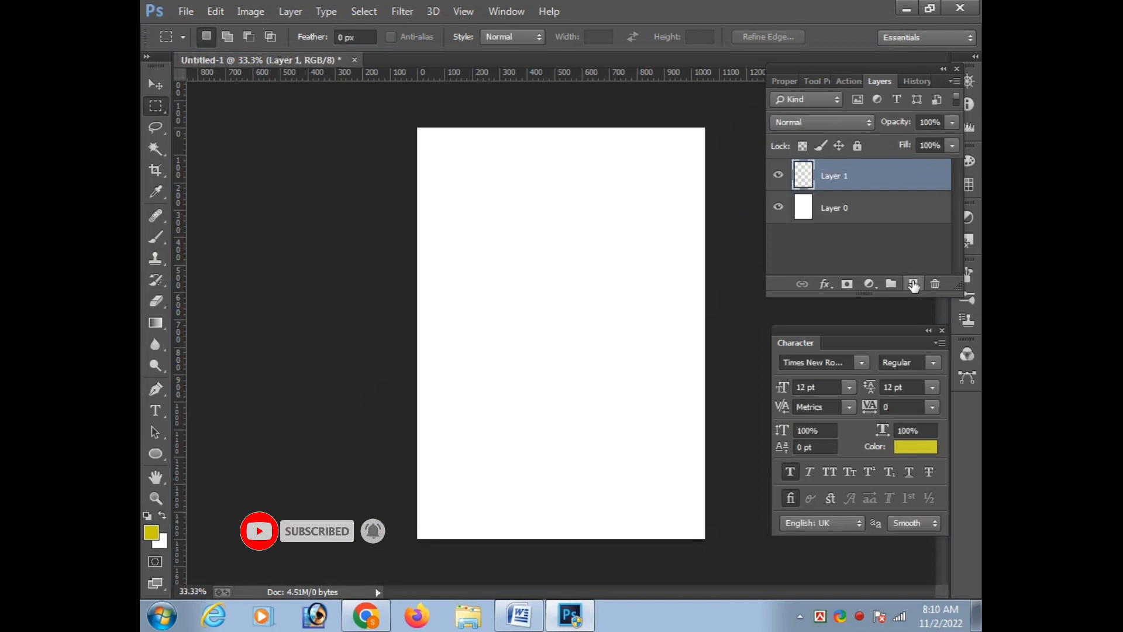
Make a large elliptical selection wider than the page and move it so only its lower arc covers the page's top edge
{"action": "right_click", "coordinate": [157, 107]}
{"action": "left_click", "coordinate": [209, 115]}
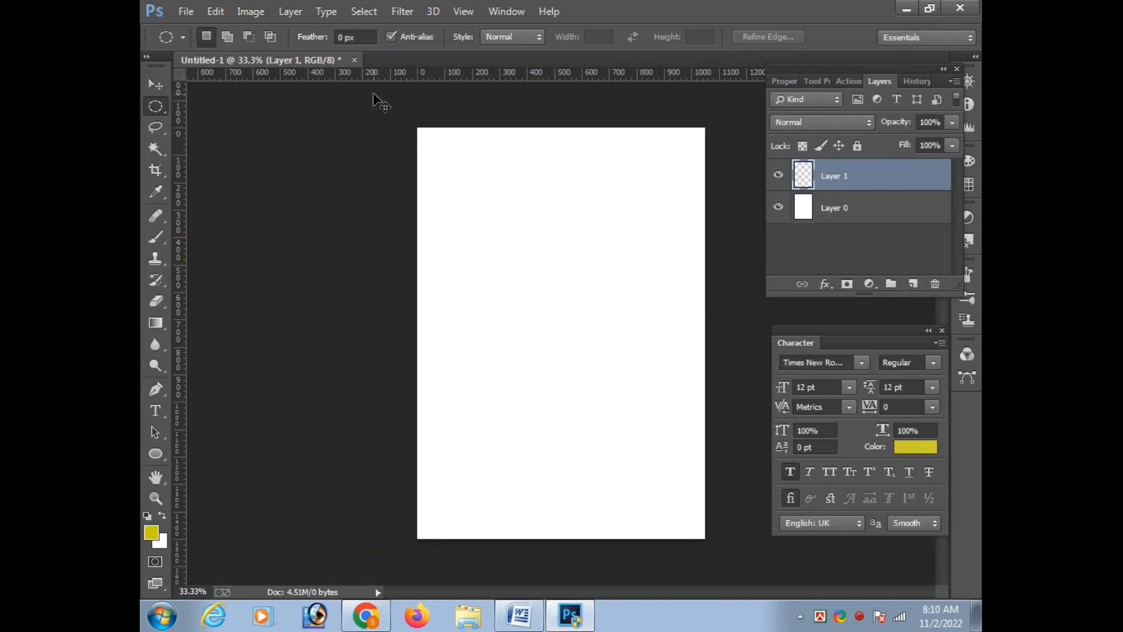
{"action": "key", "text": "ctrl+minus"}
{"action": "left_click_drag", "start_coordinate": [369, 98], "coordinate": [732, 350]}
{"action": "left_click_drag", "start_coordinate": [614, 283], "coordinate": [624, 150]}
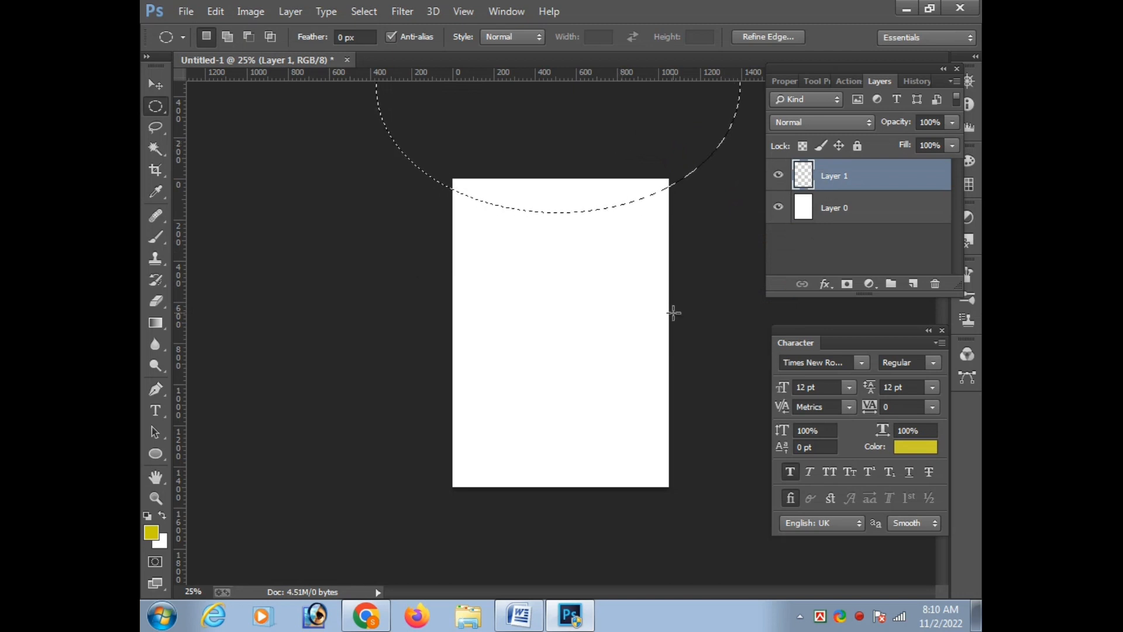
Set the background color to dark red, fill the elliptical selection with it, and deselect
{"action": "left_click", "coordinate": [159, 541]}
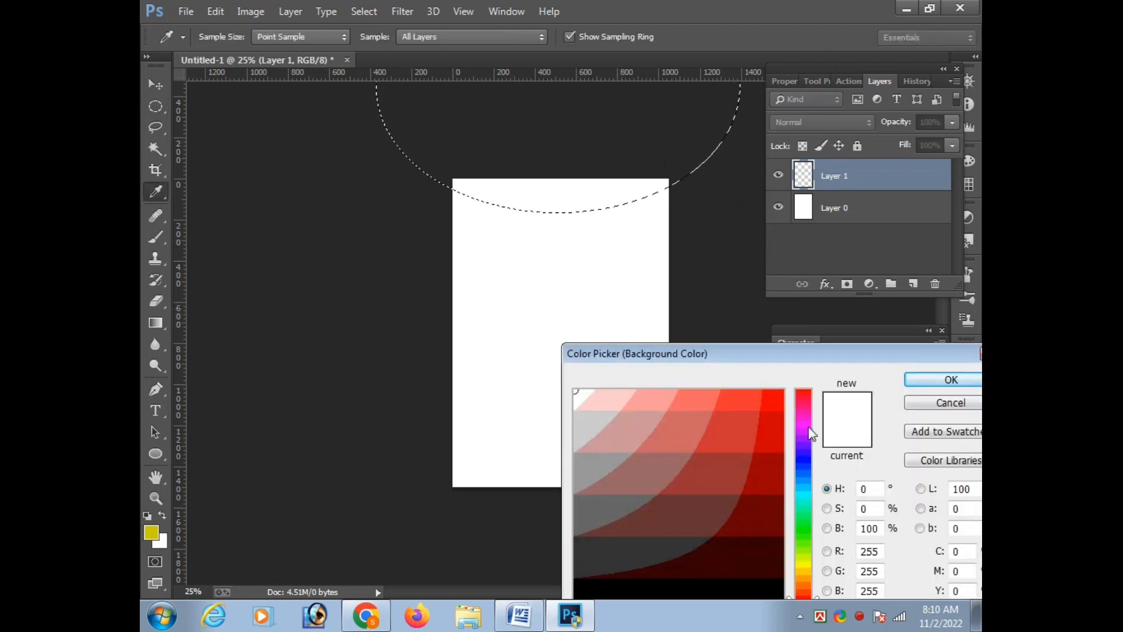
{"action": "key", "text": "Return"}
{"action": "key", "text": "ctrl+BackSpace"}
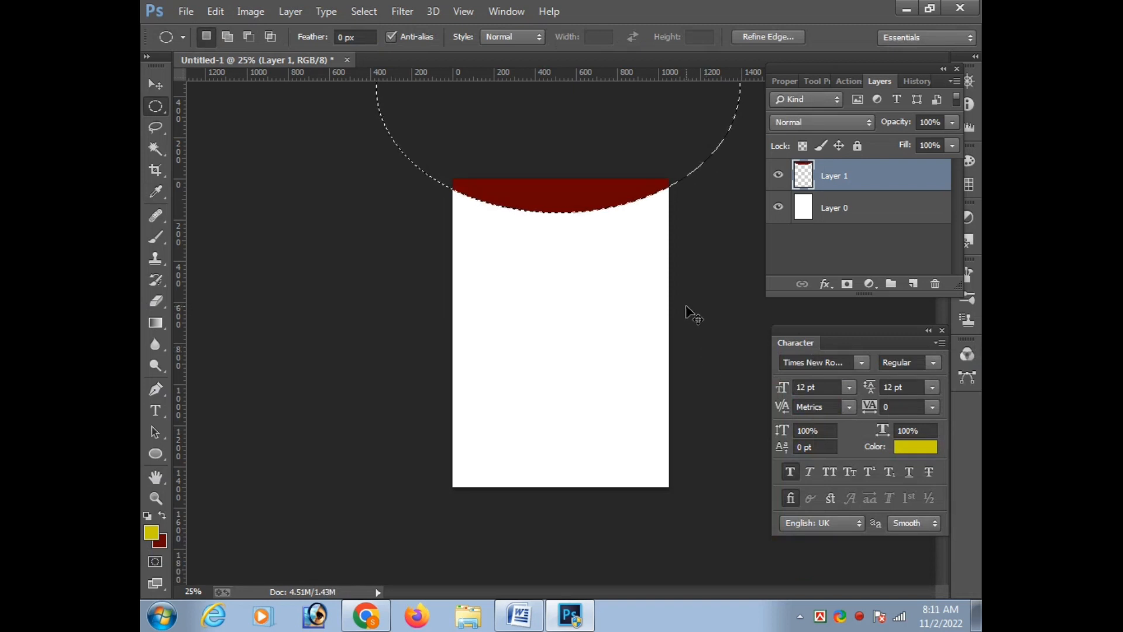
{"action": "key", "text": "ctrl+d"}
Select a full-width rectangular band across the lower part of the page, fill it with dark red, and deselect
{"action": "left_click_drag", "start_coordinate": [432, 359], "coordinate": [708, 437]}
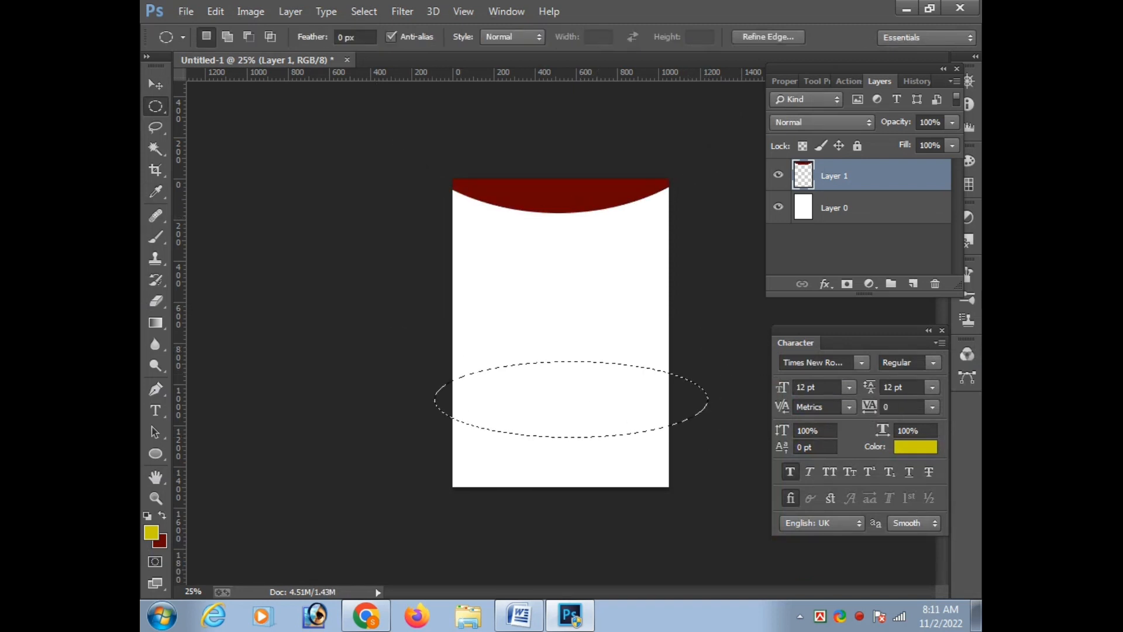
{"action": "key", "text": "ctrl+d"}
{"action": "right_click", "coordinate": [155, 108]}
{"action": "left_click", "coordinate": [216, 104]}
{"action": "left_click_drag", "start_coordinate": [450, 325], "coordinate": [745, 365]}
{"action": "key", "text": "ctrl+BackSpace"}
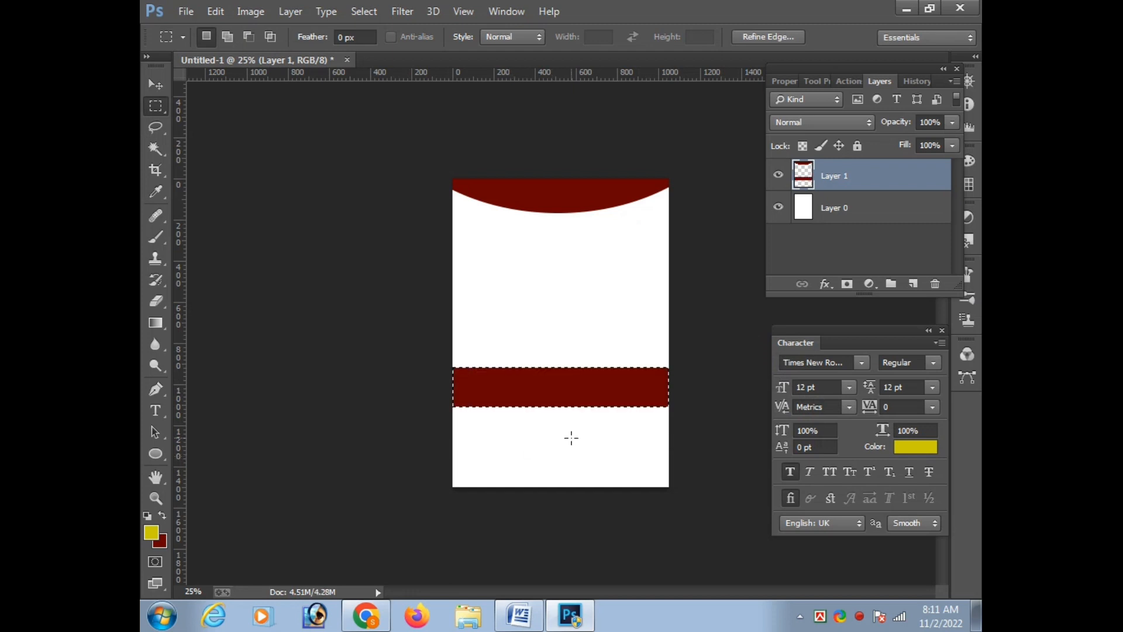
{"action": "key", "text": "ctrl+d"}
{"action": "left_click", "coordinate": [625, 400], "text": "ctrl"}
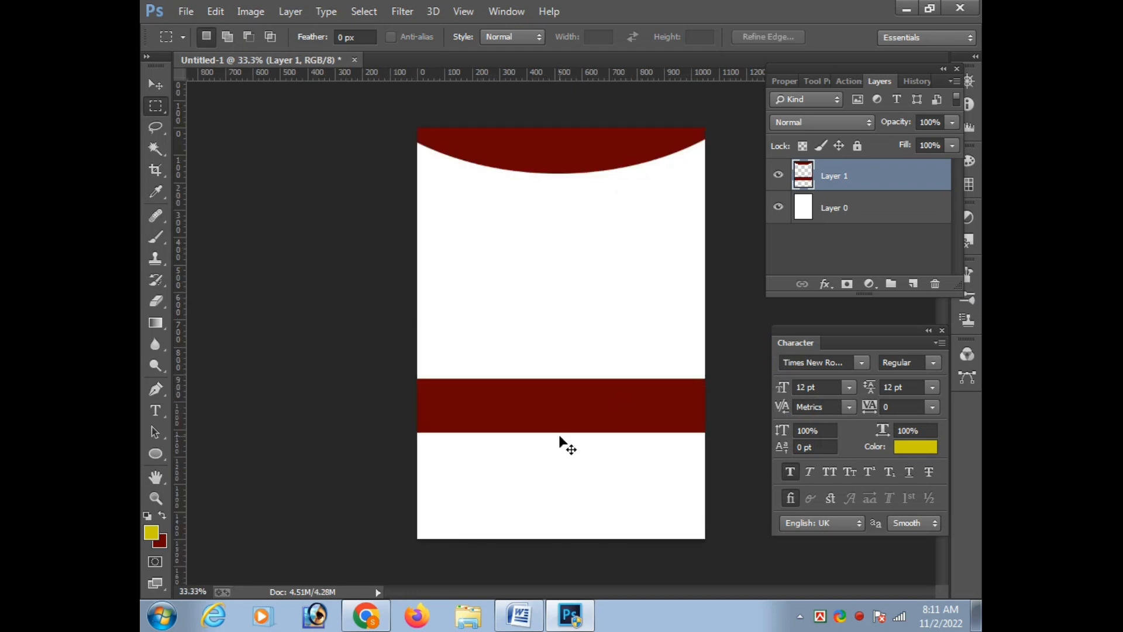
{"action": "key", "text": "ctrl+minus"}
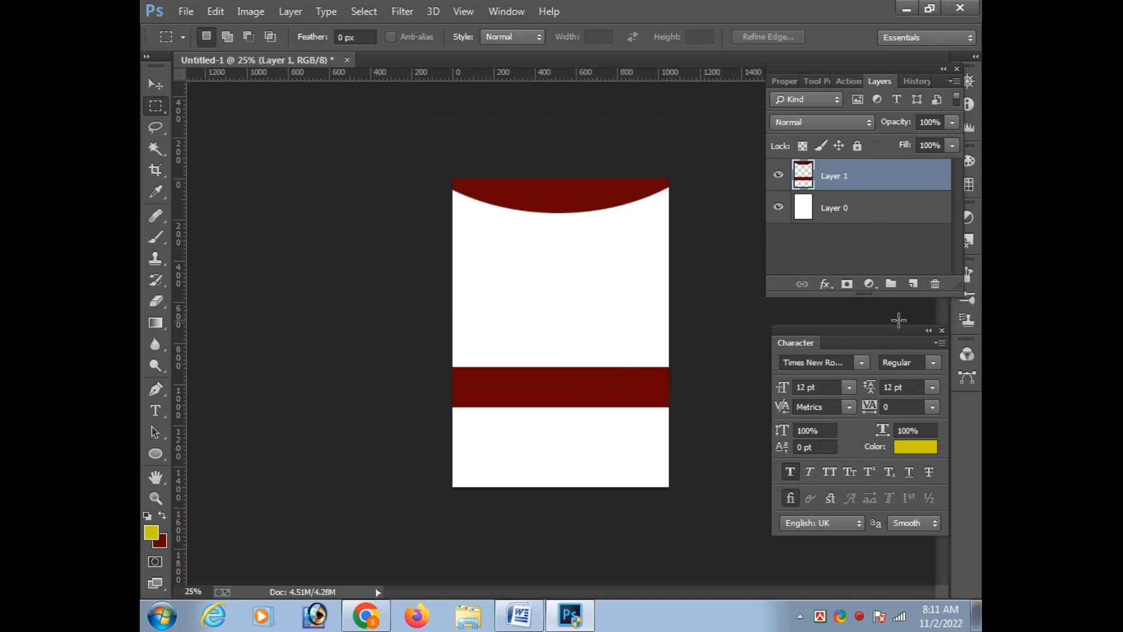
Reselect the band, delete it from the arc's layer, and refill it in dark red on a new layer of its own
{"action": "key", "text": "ctrl+shift+d"}
{"action": "key", "text": "Delete"}
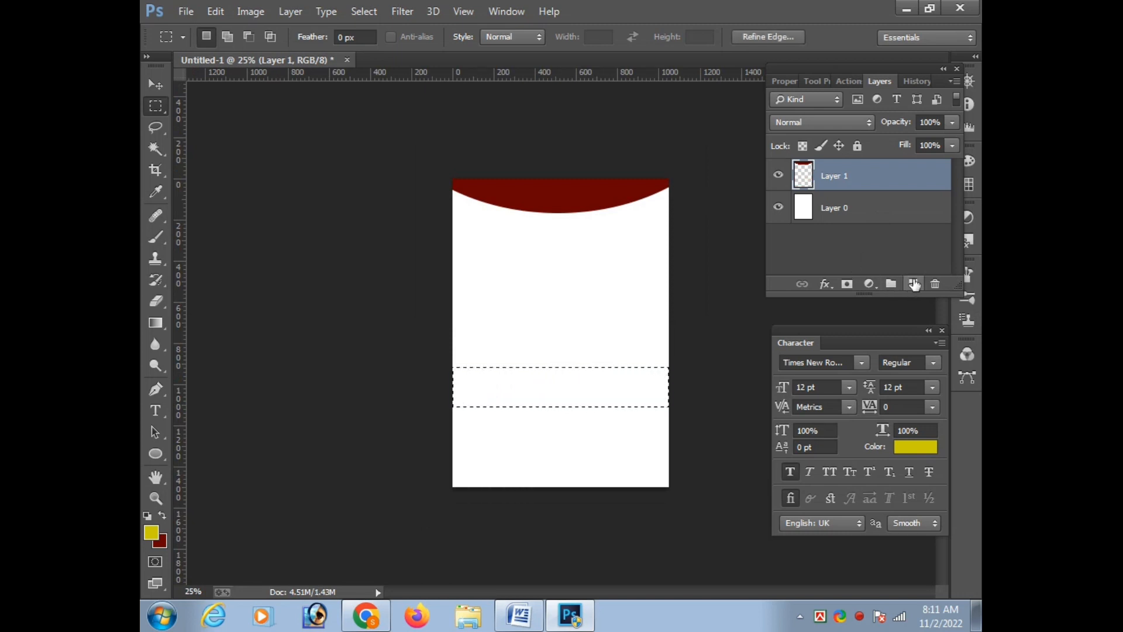
{"action": "left_click", "coordinate": [913, 284]}
{"action": "key", "text": "ctrl+BackSpace"}
{"action": "key", "text": "ctrl+d"}
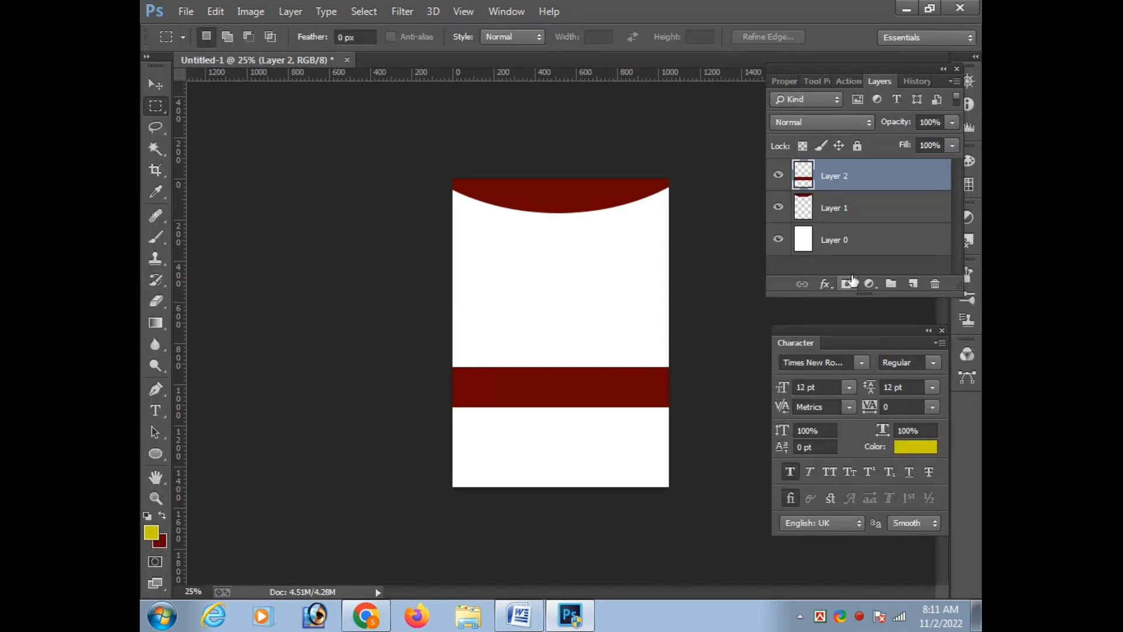
Add an empty top layer, and brush soft yellow across the upper part of the white base layer
{"action": "left_click", "coordinate": [913, 284]}
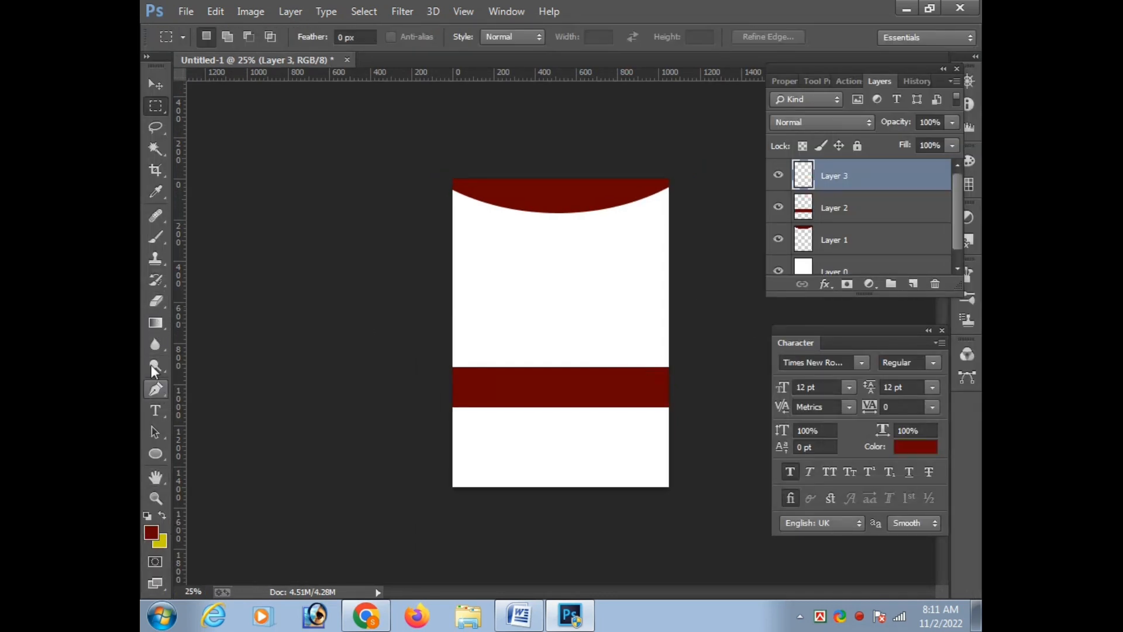
{"action": "left_click", "coordinate": [156, 239]}
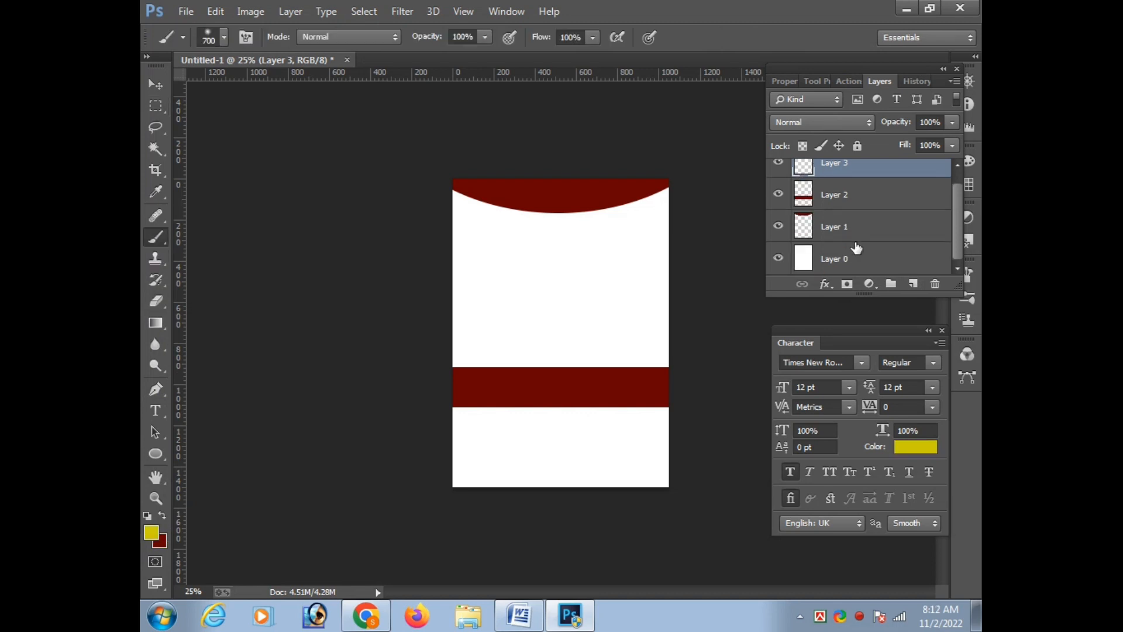
{"action": "left_click", "coordinate": [856, 257]}
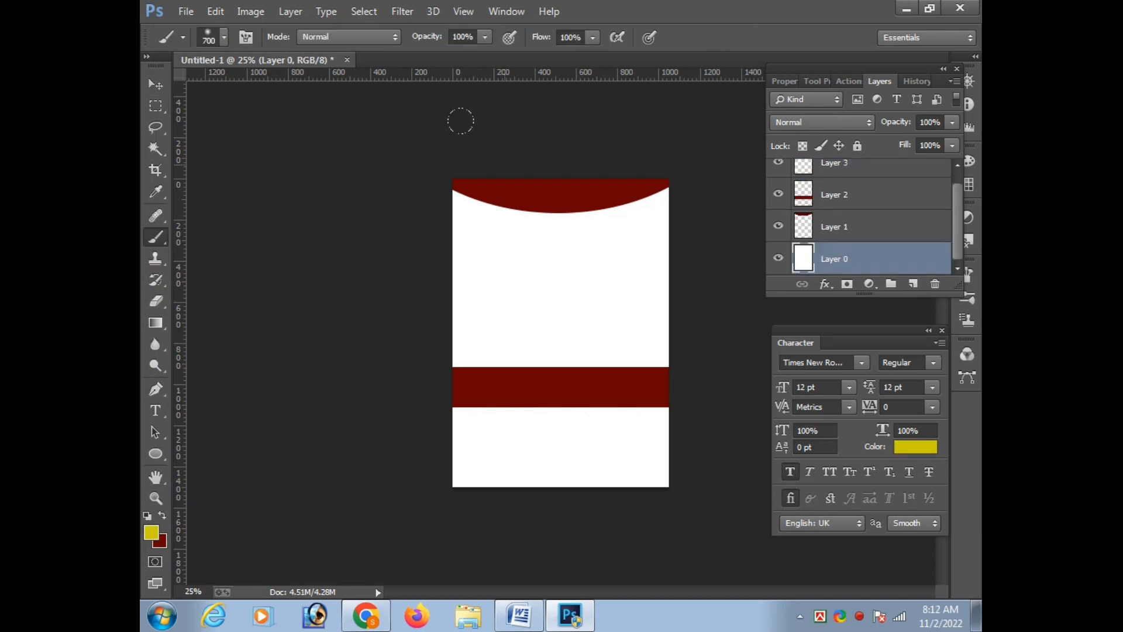
{"action": "left_click_drag", "start_coordinate": [458, 118], "coordinate": [667, 135]}
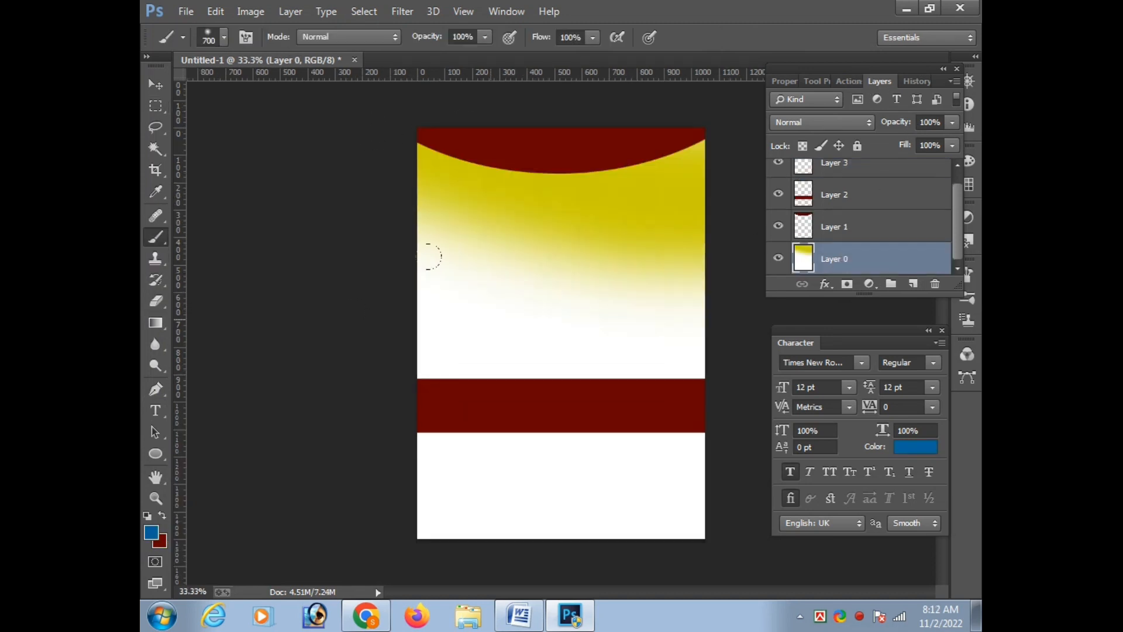
{"action": "key", "text": "v"}
{"action": "key", "text": "ctrl+t"}
{"action": "key", "text": "Return"}
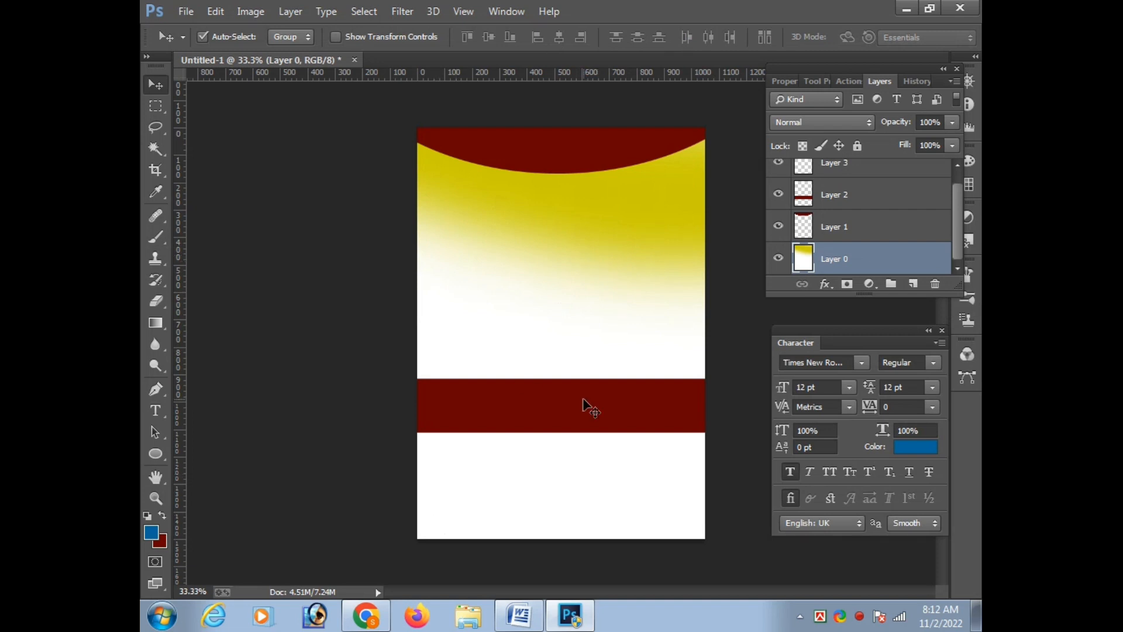
Copy the first line, "বিসমিল্লাহির রাহমানির রাহিম", from the Word document and return to Photoshop
{"action": "left_click", "coordinate": [538, 626]}
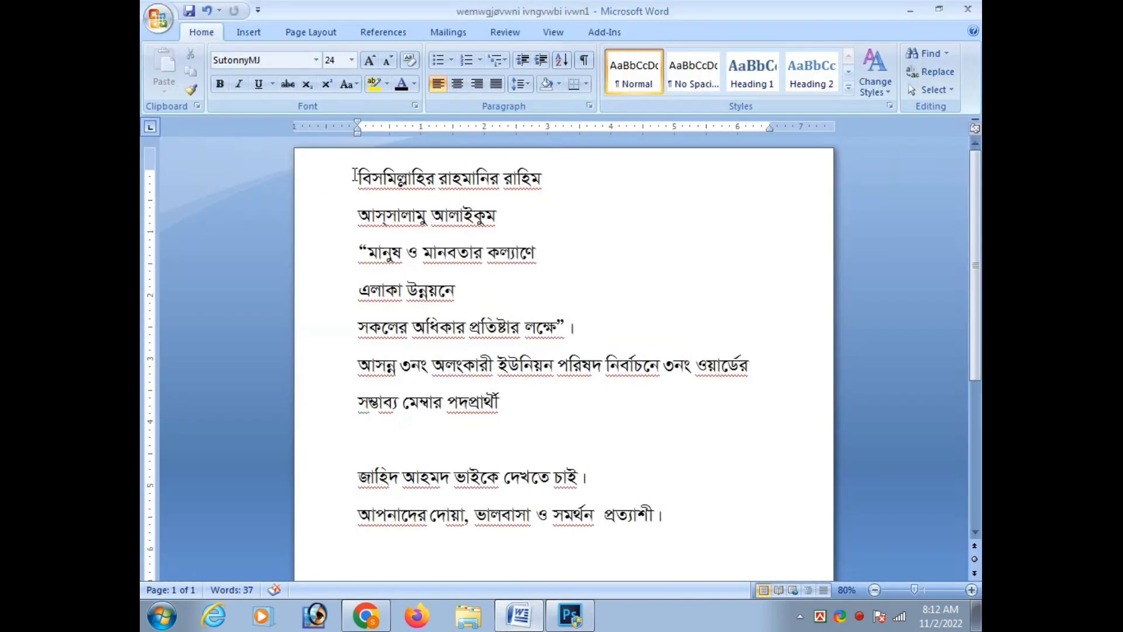
{"action": "left_click_drag", "start_coordinate": [354, 175], "coordinate": [598, 176]}
{"action": "key", "text": "ctrl+c"}
{"action": "left_click", "coordinate": [571, 619]}
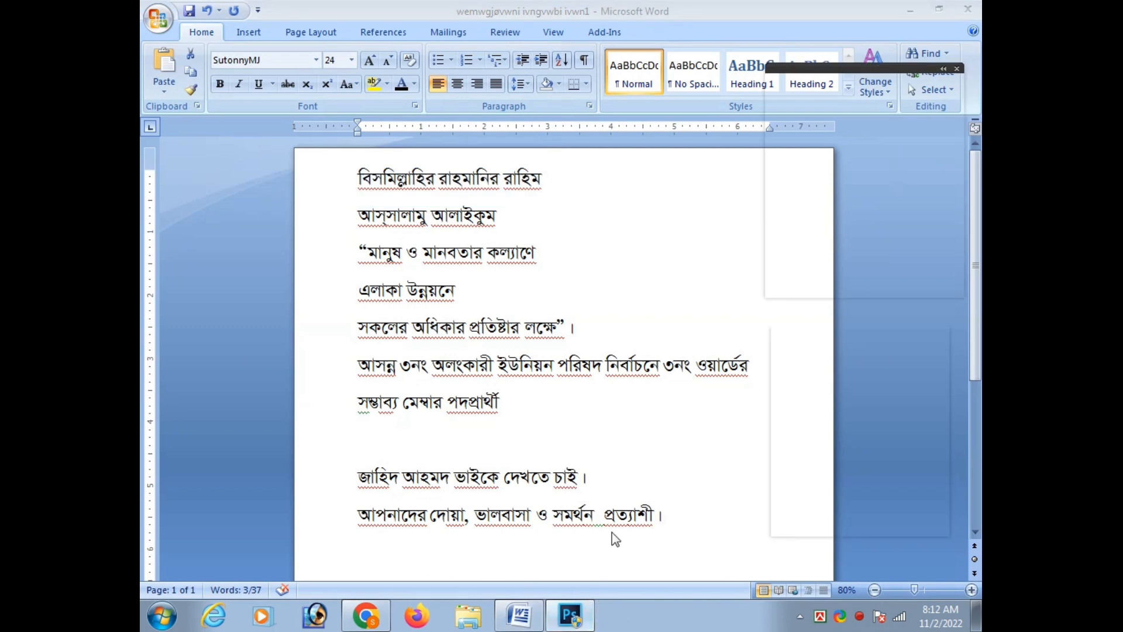
Paste the copied line as text on the empty top layer, over the dark red arc
{"action": "scroll", "coordinate": [826, 271], "scroll_direction": "up", "scroll_amount": 1}
{"action": "left_click", "coordinate": [847, 175]}
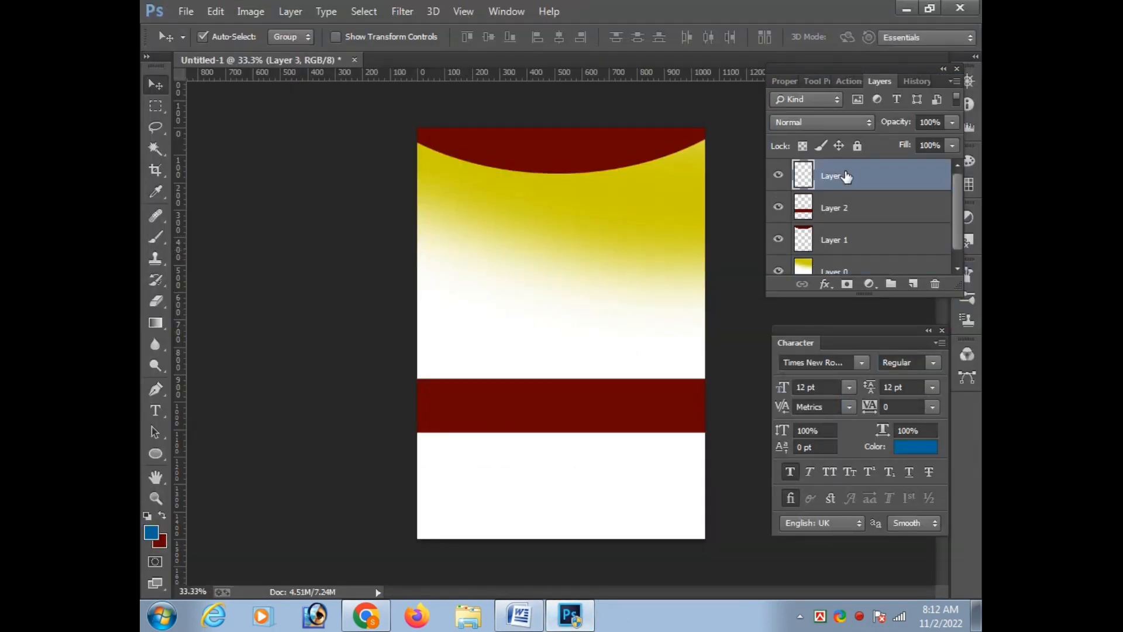
{"action": "key", "text": "t"}
{"action": "left_click", "coordinate": [478, 149]}
{"action": "key", "text": "ctrl+v"}
{"action": "key", "text": "ctrl+Return"}
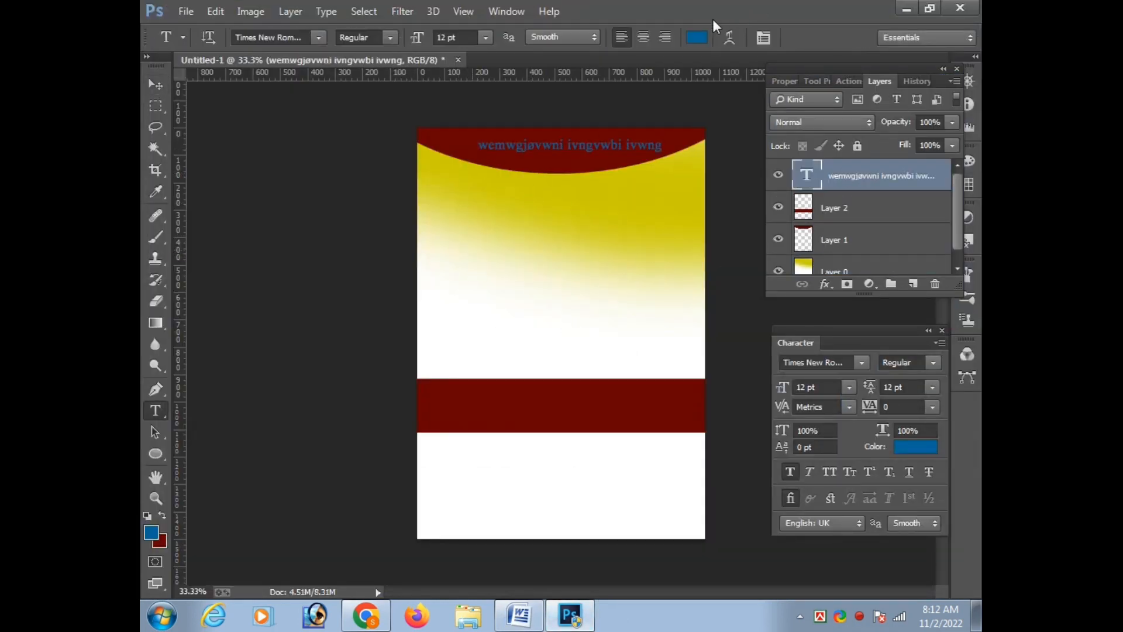
Set the pasted heading text's color to white and its font to SutonnyMJ
{"action": "left_click", "coordinate": [697, 37]}
{"action": "left_click", "coordinate": [578, 396]}
{"action": "key", "text": "Return"}
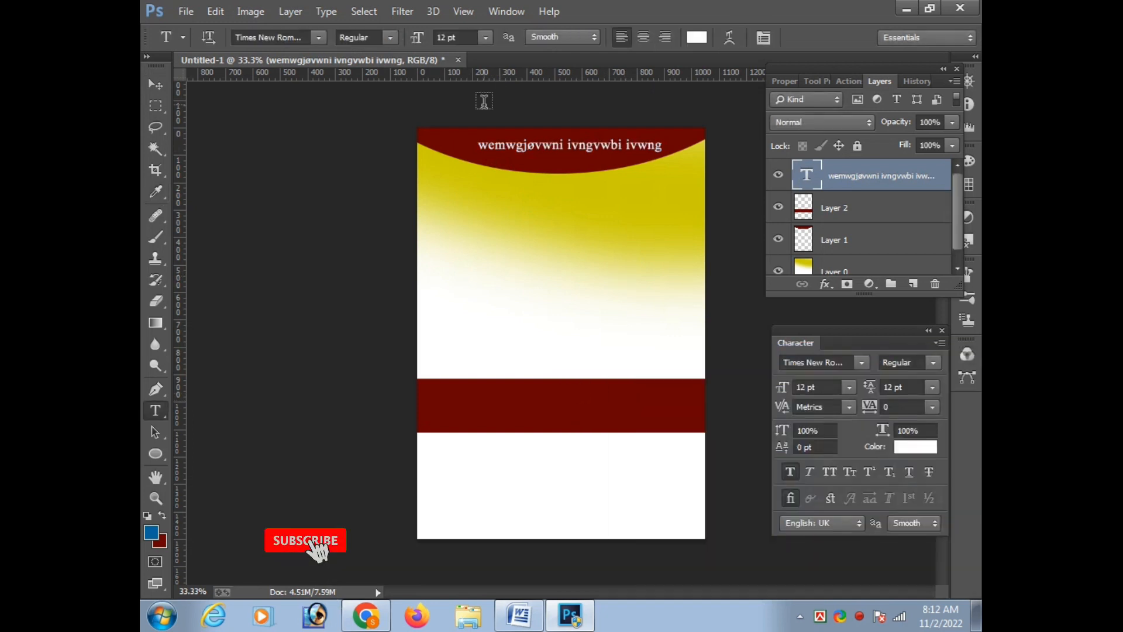
{"action": "left_click", "coordinate": [288, 37]}
{"action": "type", "text": "su"}
{"action": "key", "text": "Return"}
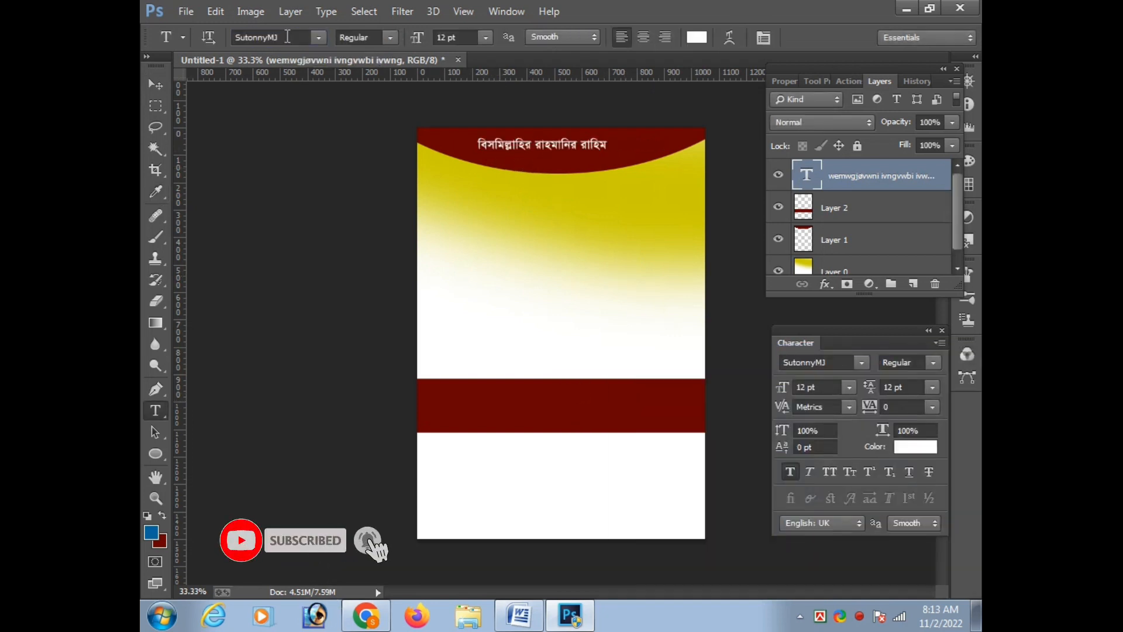
Try the Courier (T1) font on the heading text
{"action": "left_click", "coordinate": [296, 37]}
{"action": "scroll", "coordinate": [296, 37], "scroll_direction": "down", "scroll_amount": 5}
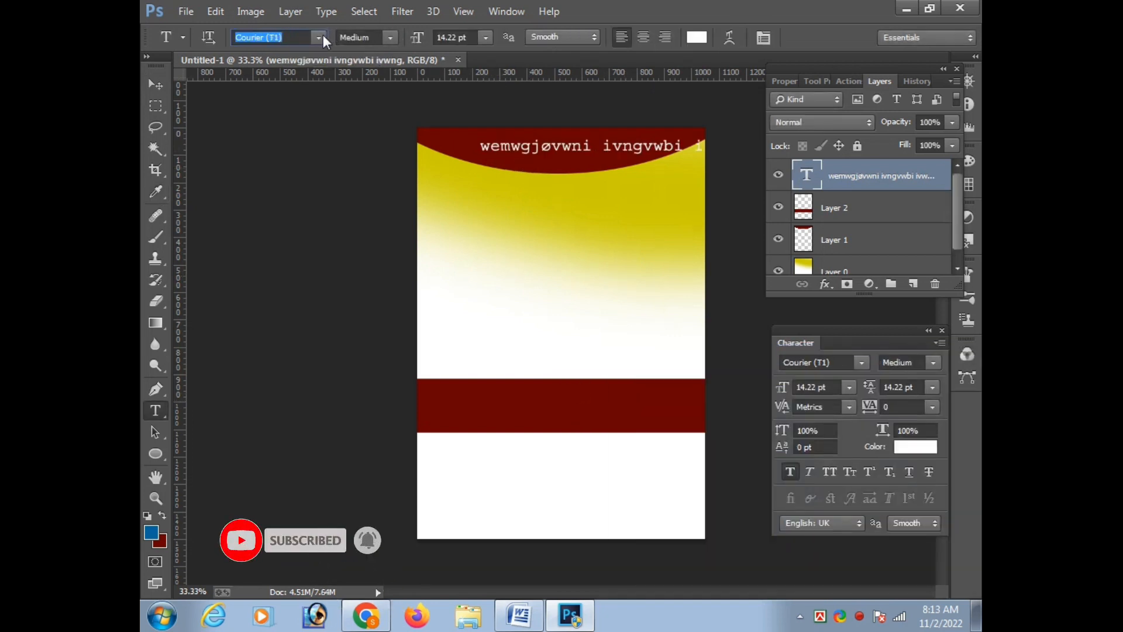
{"action": "left_click", "coordinate": [320, 37]}
{"action": "left_click", "coordinate": [277, 37]}
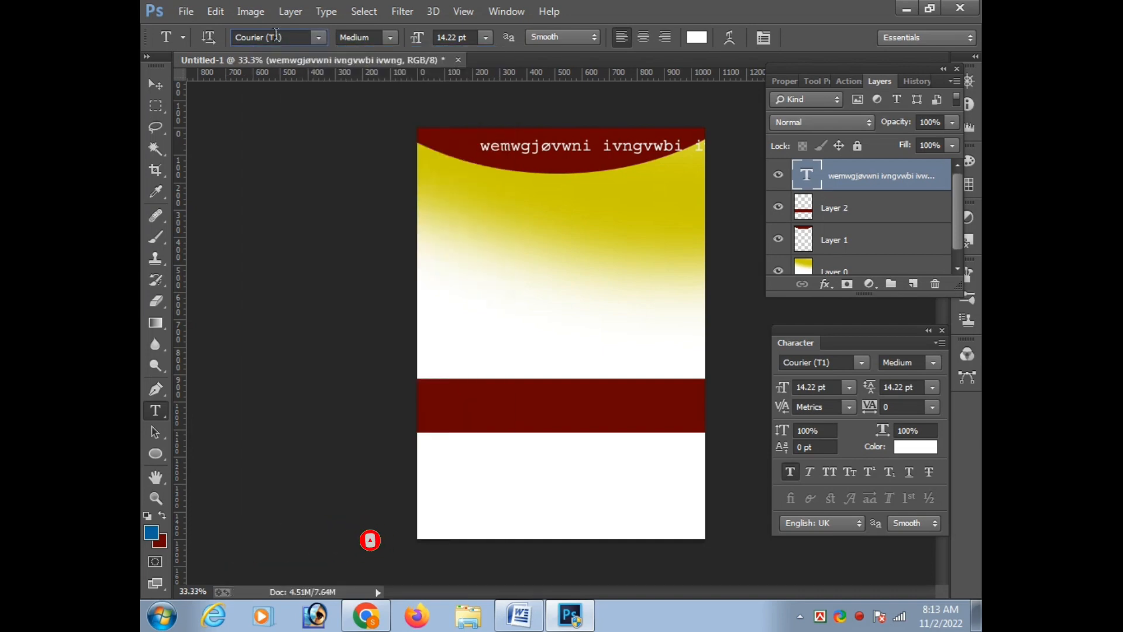
{"action": "left_click", "coordinate": [312, 40]}
{"action": "left_click", "coordinate": [293, 39]}
{"action": "left_click", "coordinate": [316, 38]}
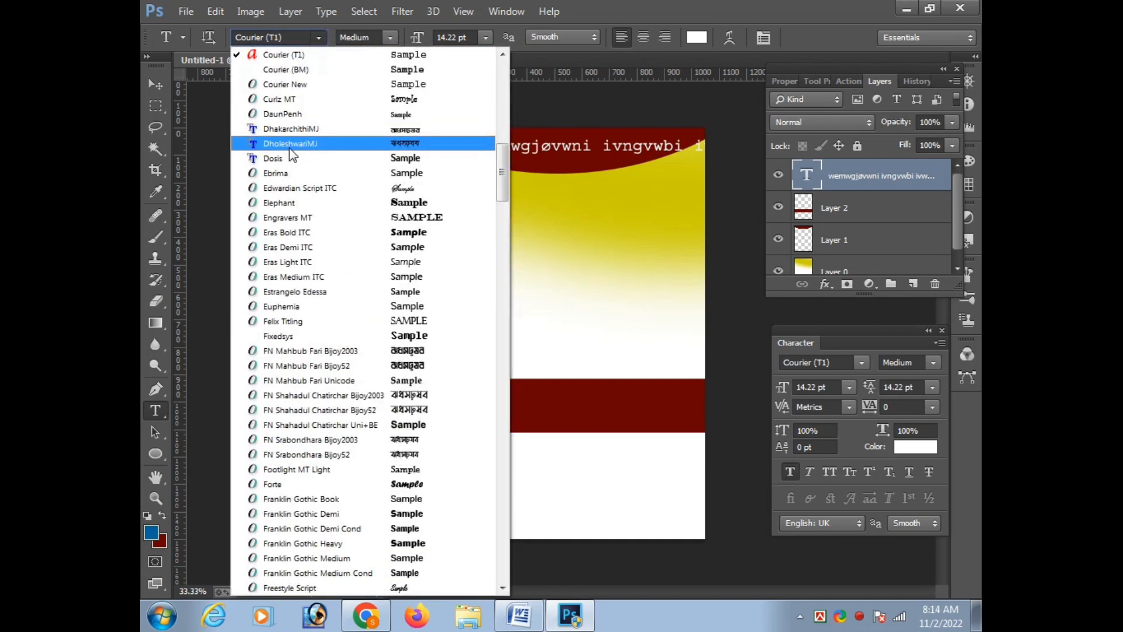
Set the heading text's font to SutonnyMJ with the Bold style
{"action": "left_click", "coordinate": [292, 143]}
{"action": "type", "text": "SutonnyMJ"}
{"action": "key", "text": "Return"}
{"action": "key", "text": "ctrl+t"}
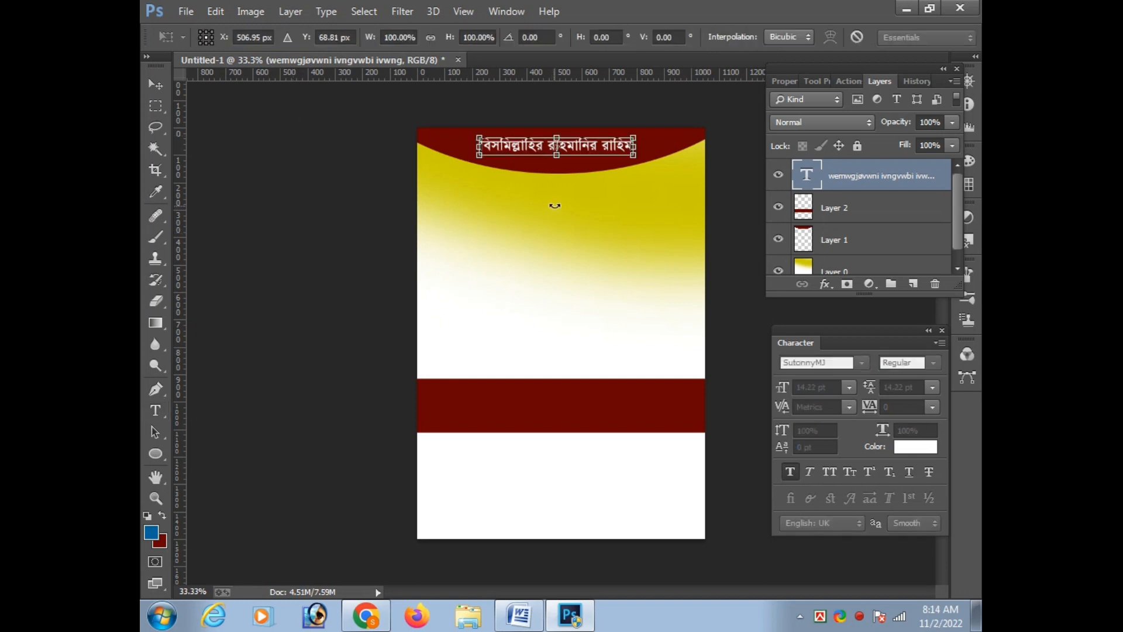
{"action": "key", "text": "Return"}
{"action": "left_click", "coordinate": [366, 37]}
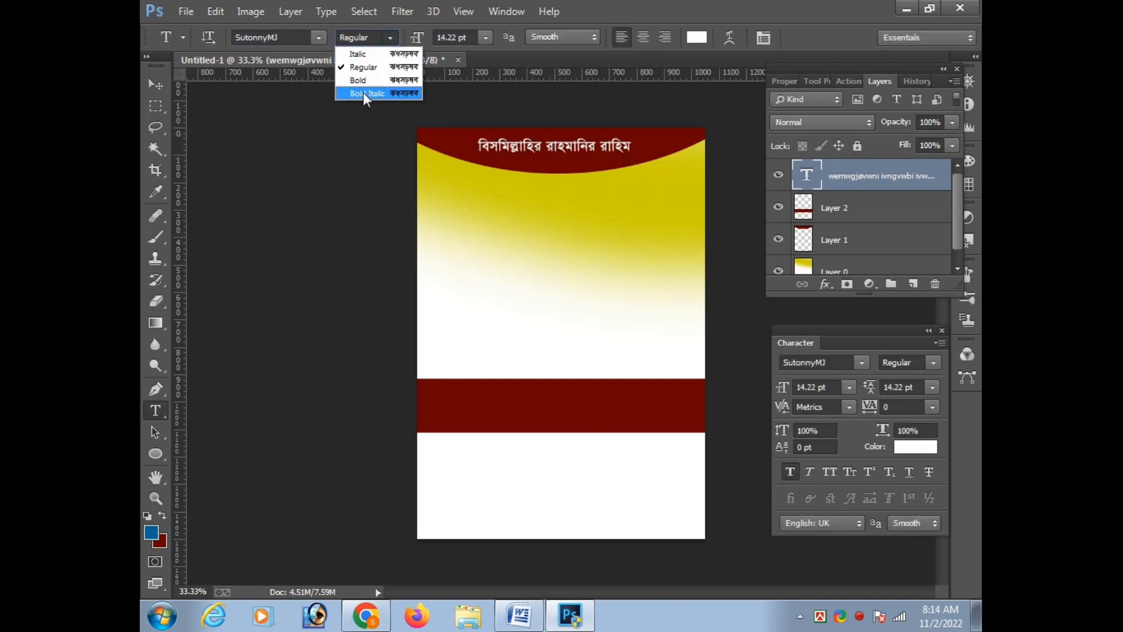
{"action": "left_click", "coordinate": [359, 77]}
Copy the greeting line "আস্সালামু আলাইকুম" from Word and paste it as new text below the arc in Photoshop
{"action": "left_click", "coordinate": [504, 623]}
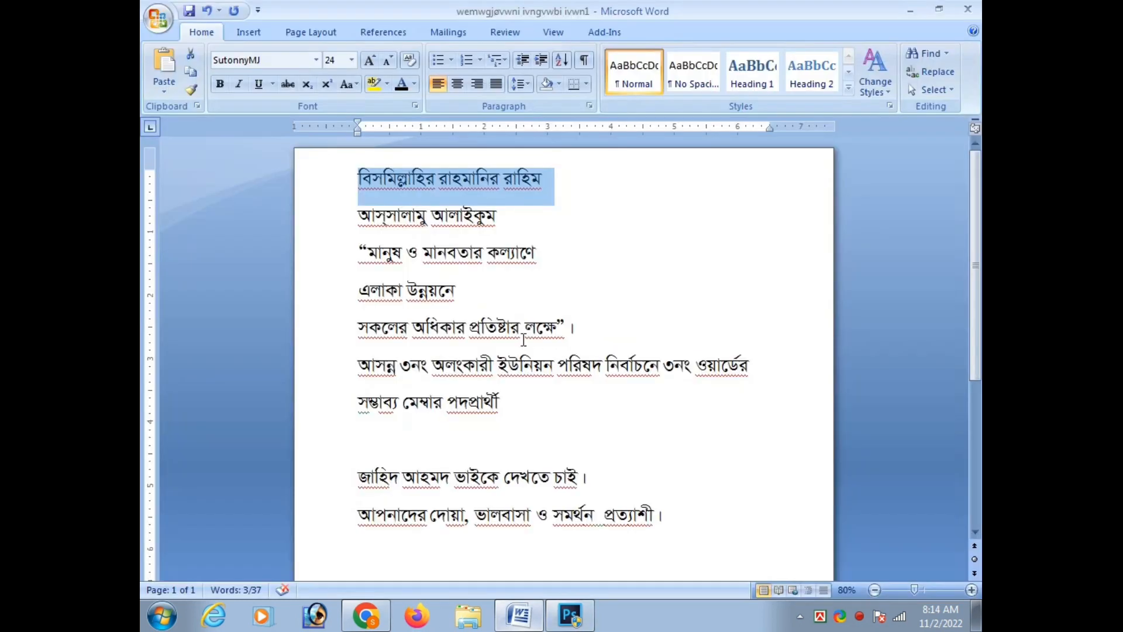
{"action": "left_click_drag", "start_coordinate": [357, 221], "coordinate": [484, 218]}
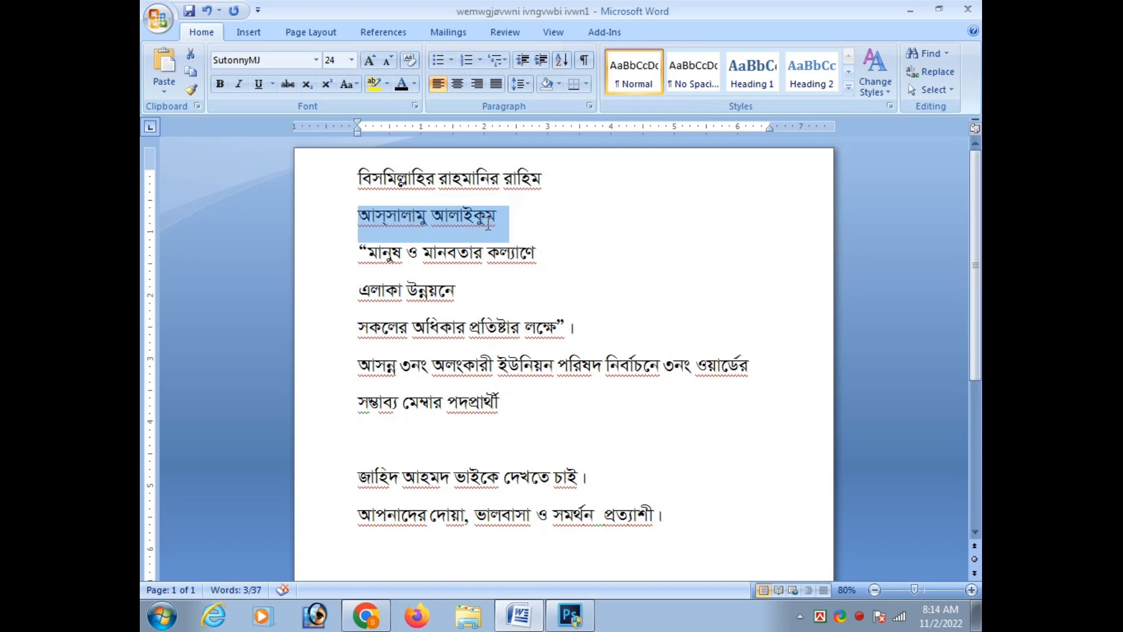
{"action": "left_click", "coordinate": [526, 611]}
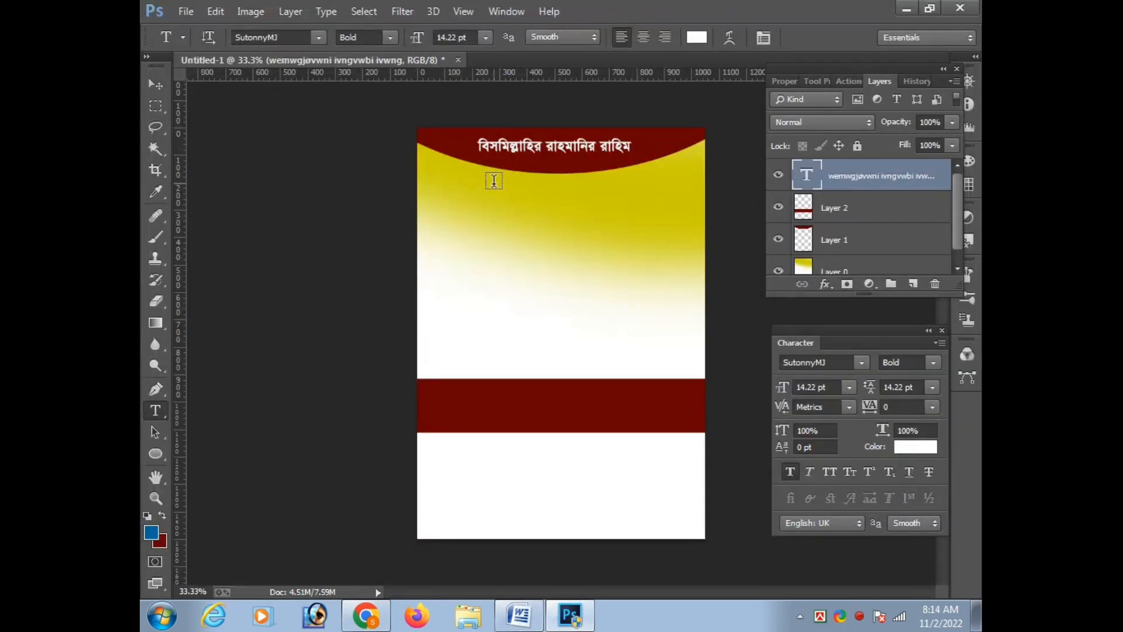
{"action": "left_click", "coordinate": [486, 218]}
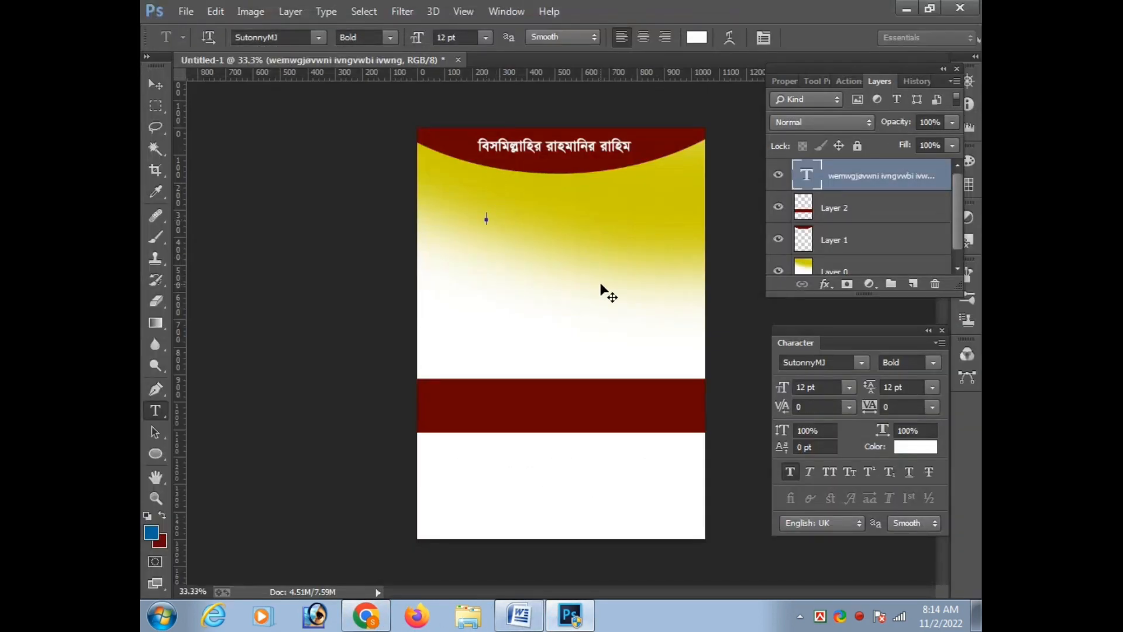
{"action": "key", "text": "ctrl+v"}
{"action": "key", "text": "ctrl+Return"}
Set the pasted greeting text's color to black
{"action": "left_click", "coordinate": [697, 37]}
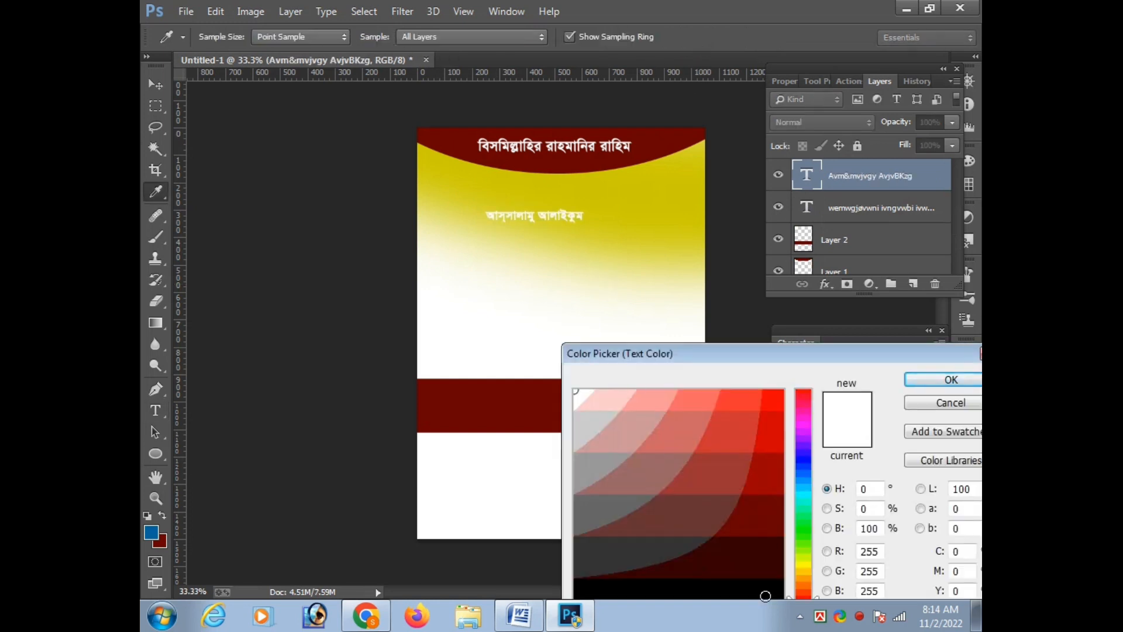
{"action": "left_click", "coordinate": [765, 595]}
{"action": "key", "text": "Return"}
Enlarge the greeting text to about 17.82 pt and move it near the poster's right edge, just below the dark red arc
{"action": "key", "text": "ctrl+t"}
{"action": "left_click_drag", "start_coordinate": [584, 225], "coordinate": [683, 196]}
{"action": "key", "text": "Return"}
{"action": "key", "text": "ctrl+t"}
{"action": "key", "text": "Return"}
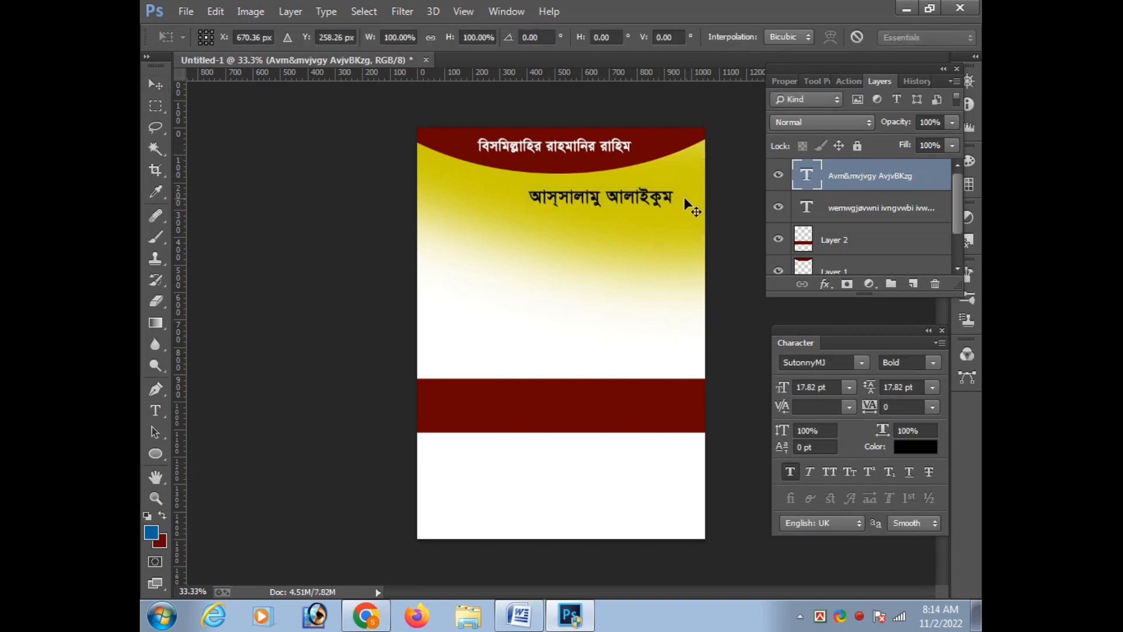
{"action": "key", "text": "ctrl+t"}
{"action": "key", "text": "shift+Right"}
{"action": "key", "text": "shift+Right"}
{"action": "key", "text": "shift+Right"}
{"action": "key", "text": "shift+Right"}
{"action": "key", "text": "shift+Right"}
{"action": "key", "text": "shift+Right"}
{"action": "key", "text": "shift+Right"}
{"action": "key", "text": "shift+Right"}
{"action": "key", "text": "shift+Right"}
{"action": "key", "text": "shift+Right"}
{"action": "key", "text": "shift+Right"}
{"action": "key", "text": "shift+Right"}
{"action": "key", "text": "shift+Right"}
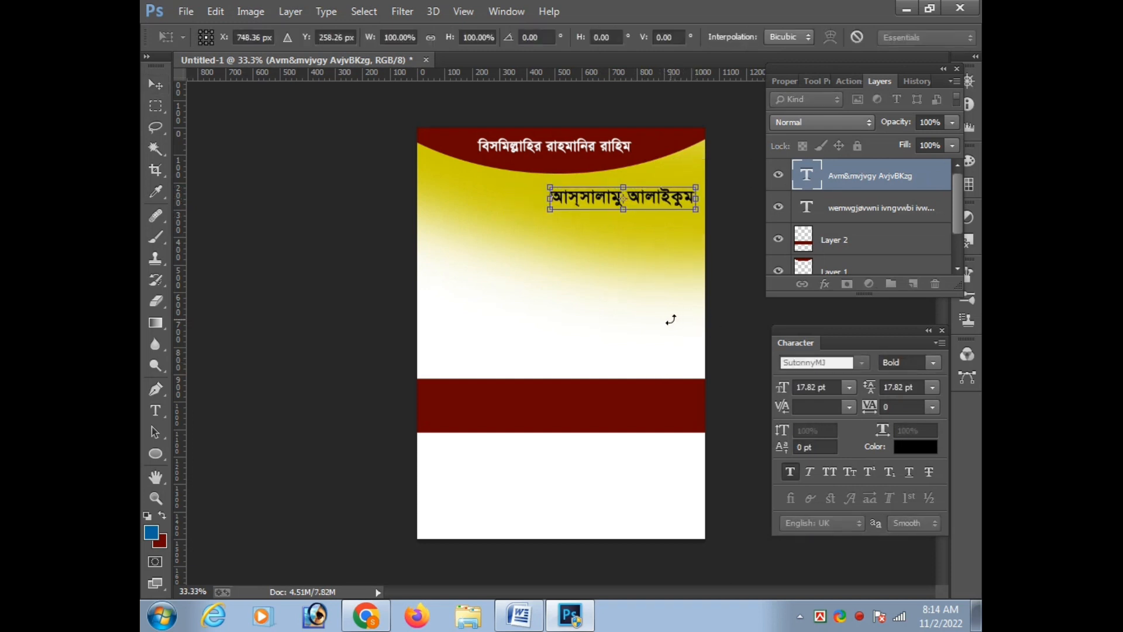
{"action": "key", "text": "Return"}
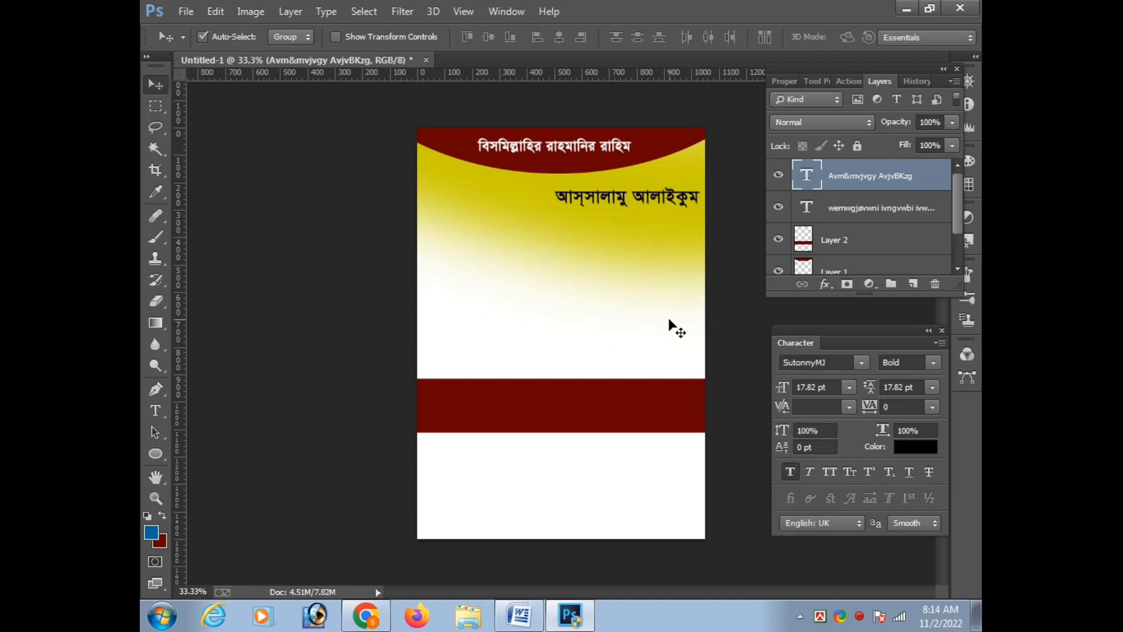
Copy the four lines from "মানুষ ও মানবতার কল্যাণে" through "ওয়ার্ডের" from Word and paste them into the Photoshop poster as right-aligned text
{"action": "left_click", "coordinate": [519, 615]}
{"action": "left_click_drag", "start_coordinate": [358, 251], "coordinate": [791, 361]}
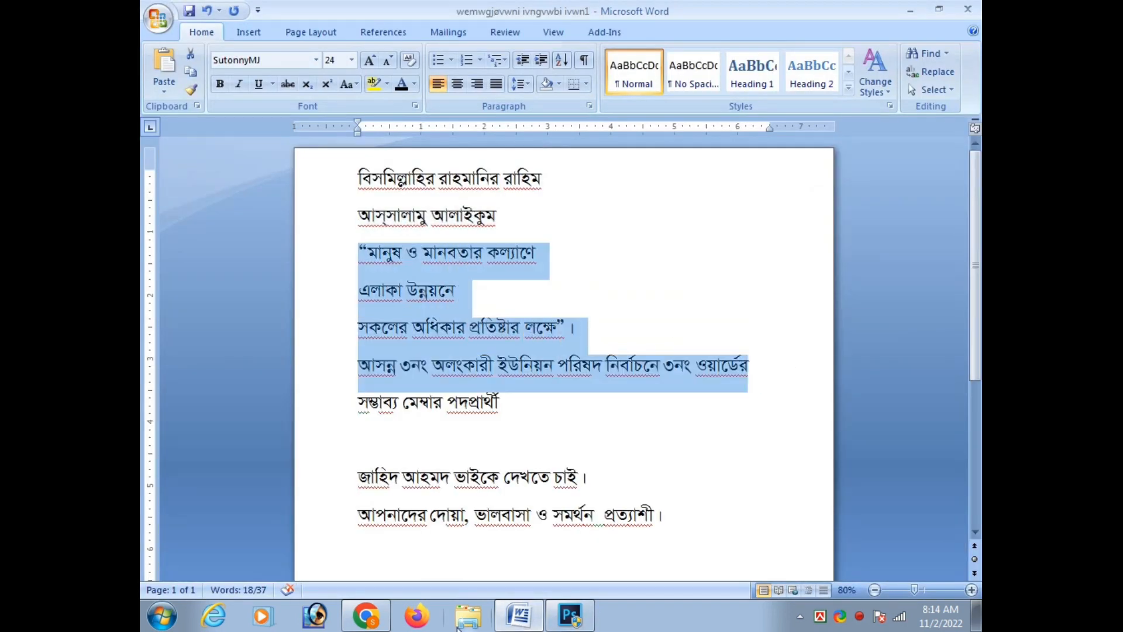
{"action": "key", "text": "ctrl+c"}
{"action": "left_click", "coordinate": [570, 615]}
{"action": "key", "text": "t"}
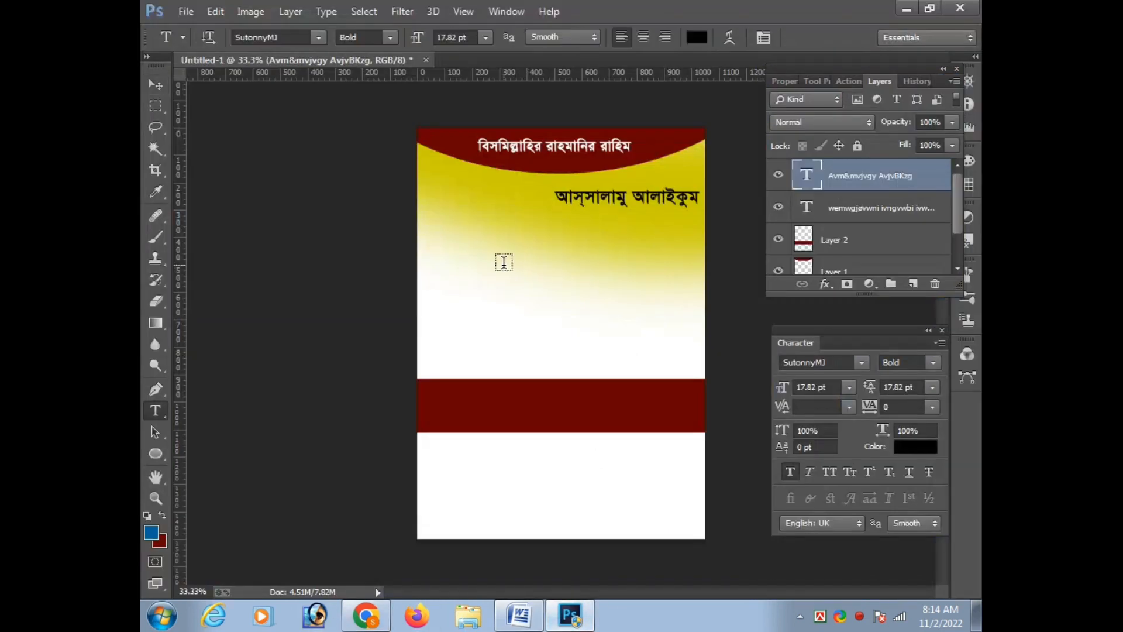
{"action": "left_click", "coordinate": [501, 260]}
{"action": "key", "text": "ctrl+v"}
{"action": "key", "text": "ctrl+Return"}
{"action": "left_click", "coordinate": [664, 36]}
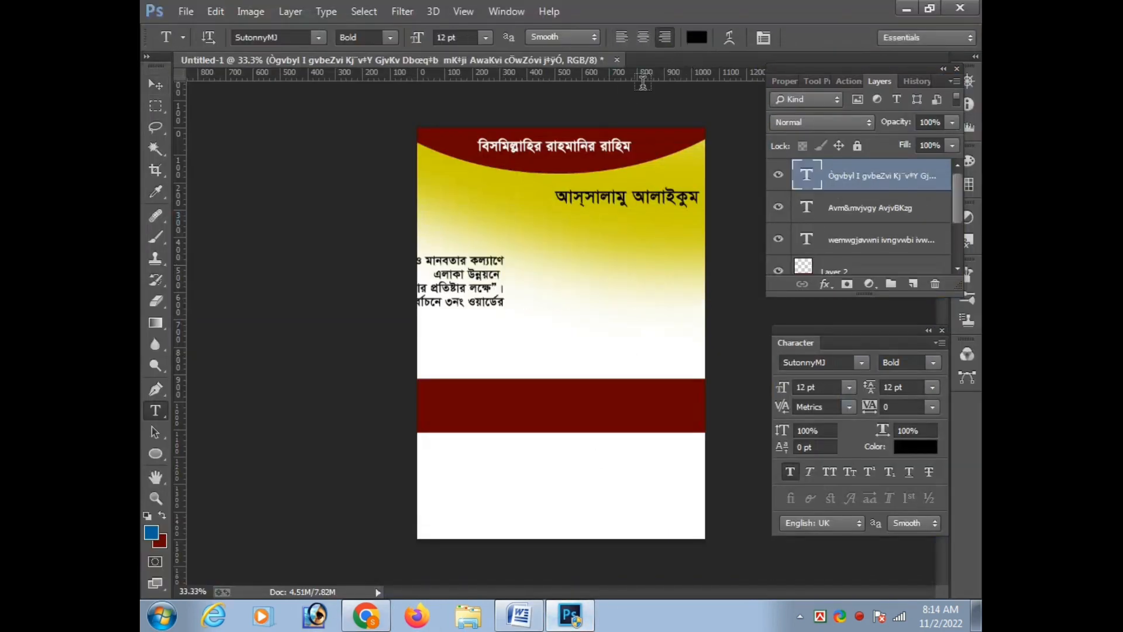
Move the pasted slogan block beneath the greeting at the poster's right side and break its last line before "পরিষদ"
{"action": "left_click_drag", "start_coordinate": [502, 292], "coordinate": [698, 245]}
{"action": "left_click", "coordinate": [564, 257]}
{"action": "key", "text": "Return"}
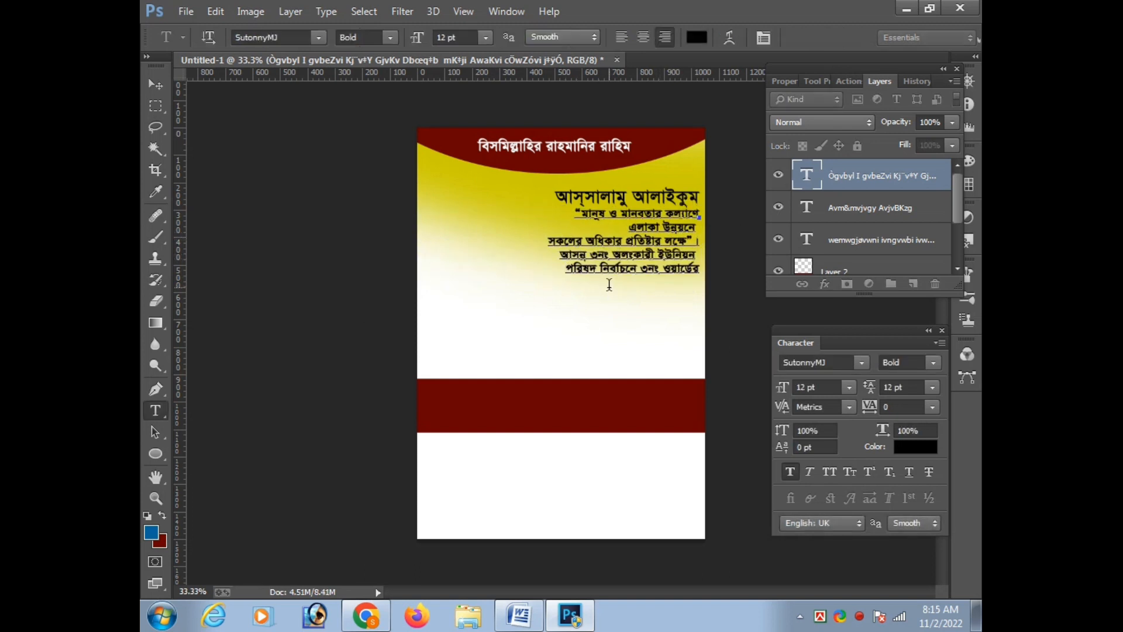
{"action": "key", "text": "ctrl+Return"}
Nudge the slogan text block slightly down and right to leave a gap under the greeting and line up their right edges
{"action": "key", "text": "ctrl+t"}
{"action": "key", "text": "Down"}
{"action": "key", "text": "Down"}
{"action": "key", "text": "Down"}
{"action": "key", "text": "Right"}
{"action": "key", "text": "Right"}
{"action": "key", "text": "Right"}
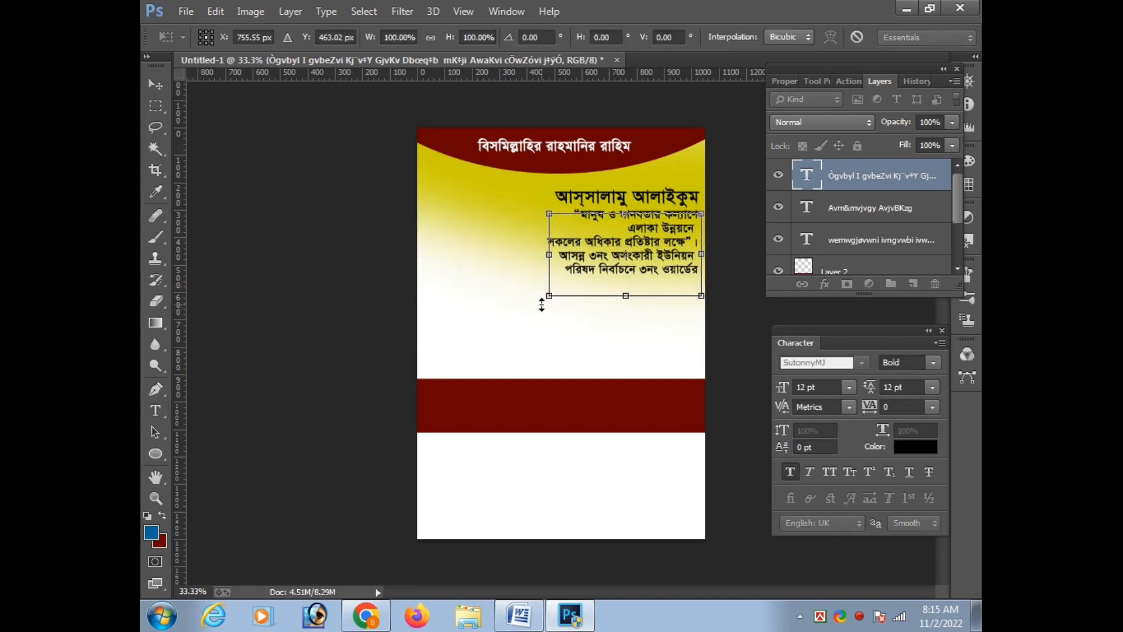
{"action": "key", "text": "Down"}
{"action": "key", "text": "Down"}
{"action": "key", "text": "Down"}
{"action": "key", "text": "Down"}
{"action": "key", "text": "Down"}
{"action": "key", "text": "Down"}
{"action": "key", "text": "Up"}
{"action": "key", "text": "Up"}
{"action": "key", "text": "Up"}
{"action": "key", "text": "Up"}
{"action": "key", "text": "Up"}
{"action": "key", "text": "Up"}
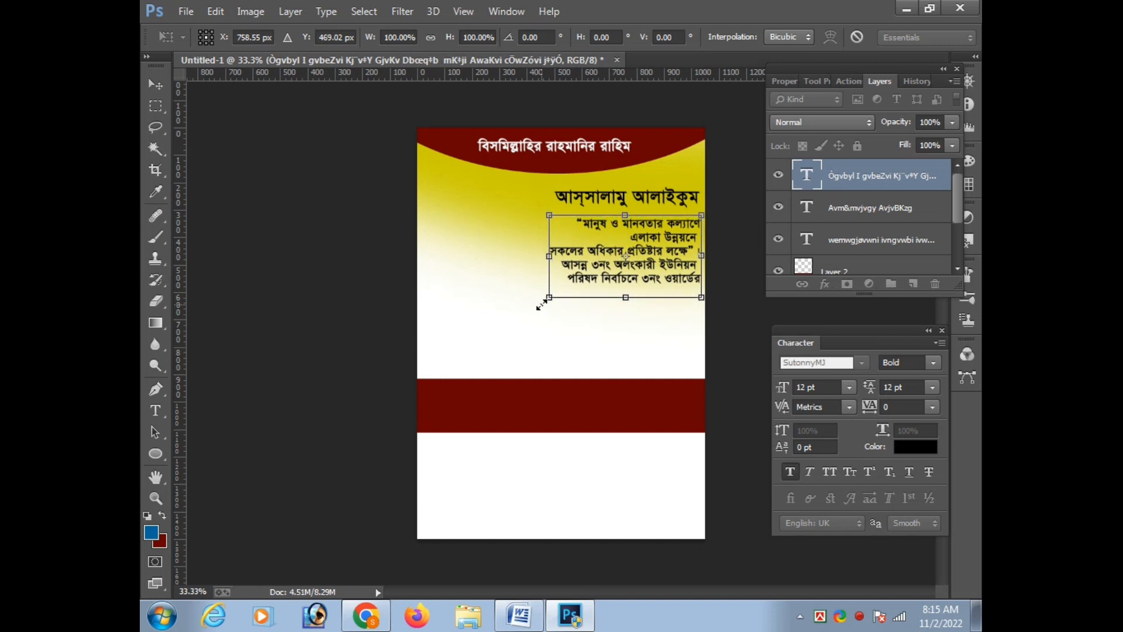
{"action": "key", "text": "Return"}
Change the ward number in the slogan block's last line to ৪, keeping the union number as ৩
{"action": "left_click", "coordinate": [598, 265]}
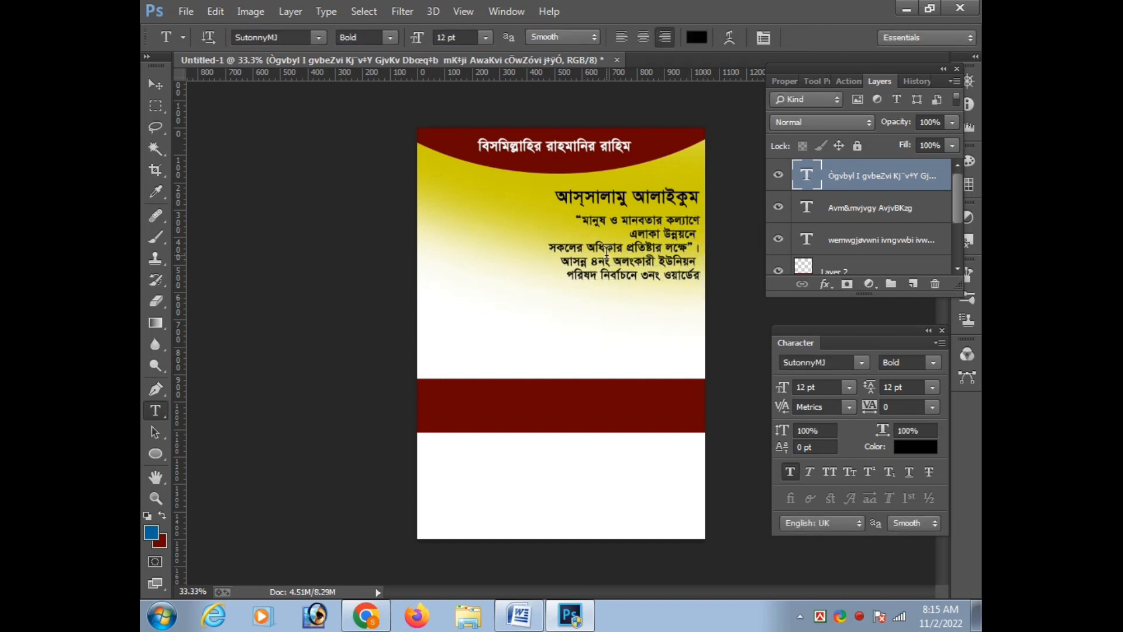
{"action": "key", "text": "ctrl+Return"}
{"action": "left_click_drag", "start_coordinate": [642, 279], "coordinate": [648, 280]}
{"action": "type", "text": "4"}
Set the slogan text block's line spacing to 15 pt
{"action": "key", "text": "Tab"}
{"action": "key", "text": "z"}
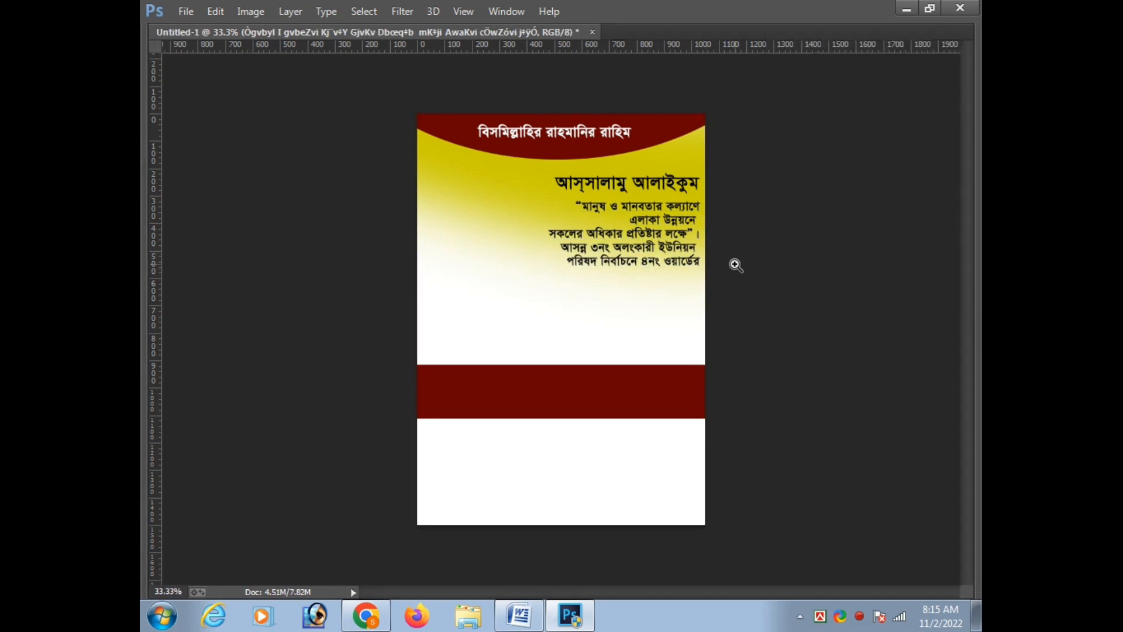
{"action": "left_click", "coordinate": [735, 264]}
{"action": "key", "text": "ctrl+t"}
{"action": "key", "text": "Escape"}
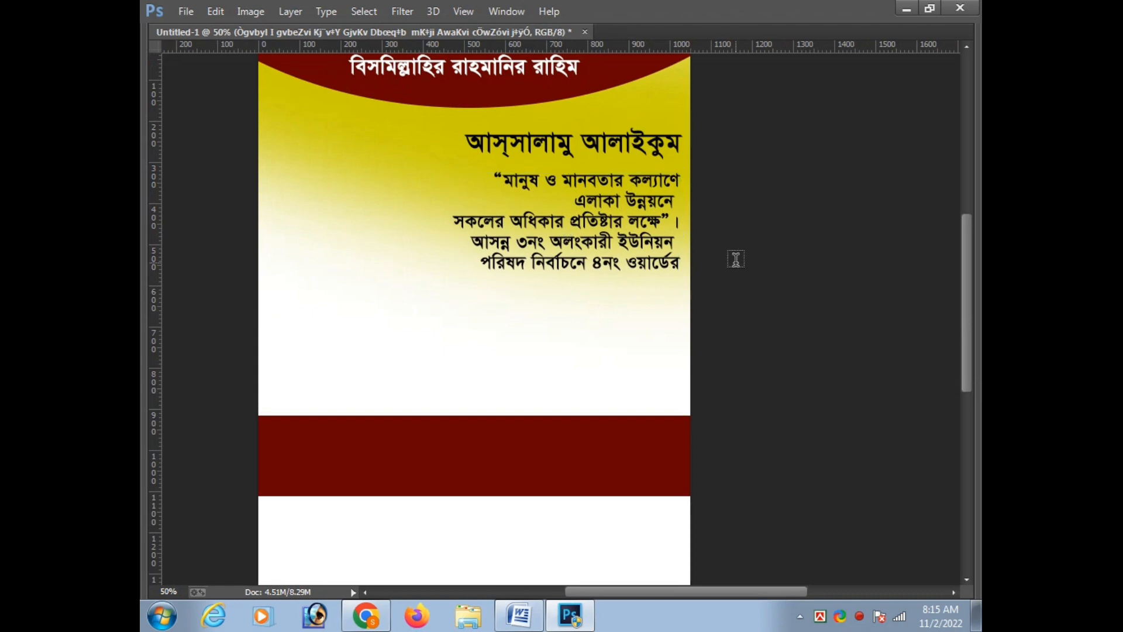
{"action": "key", "text": "Tab"}
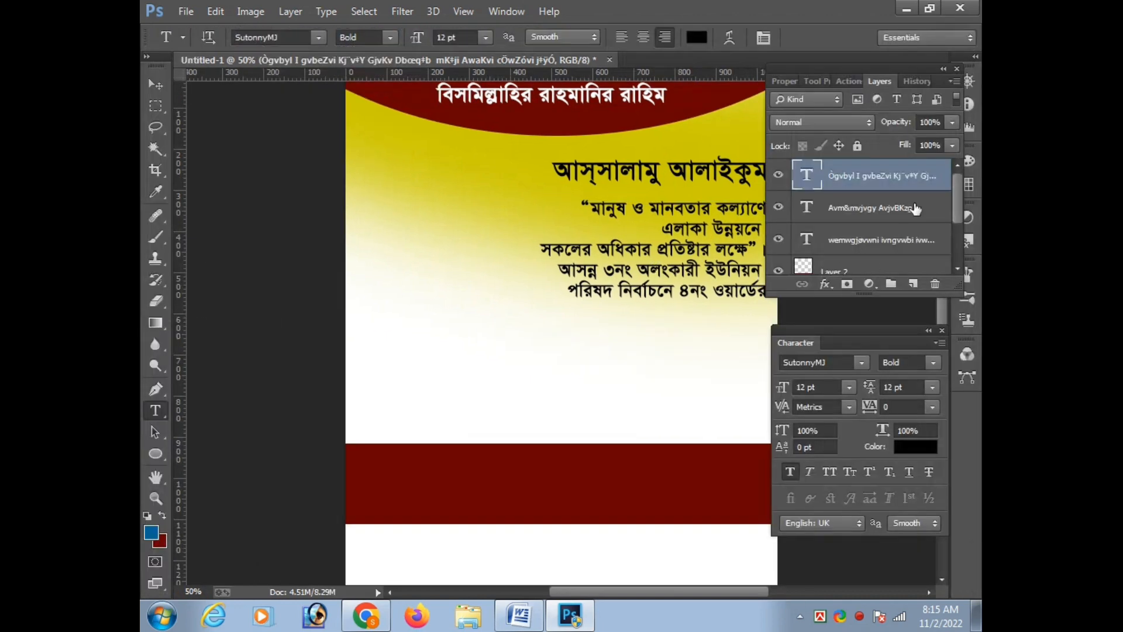
{"action": "left_click", "coordinate": [917, 391]}
{"action": "key", "text": "Return"}
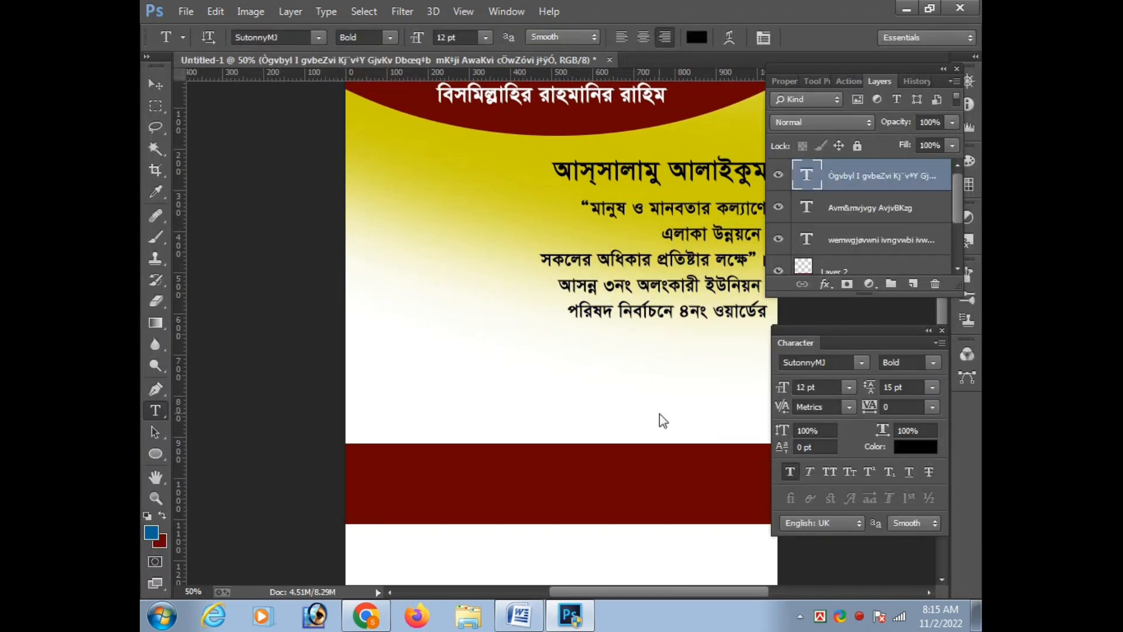
Delete the full stop (।) and the space after the closing quotation mark in the slogan's third line
{"action": "key", "text": "Tab"}
{"action": "key", "text": "ctrl+t"}
{"action": "key", "text": "Escape"}
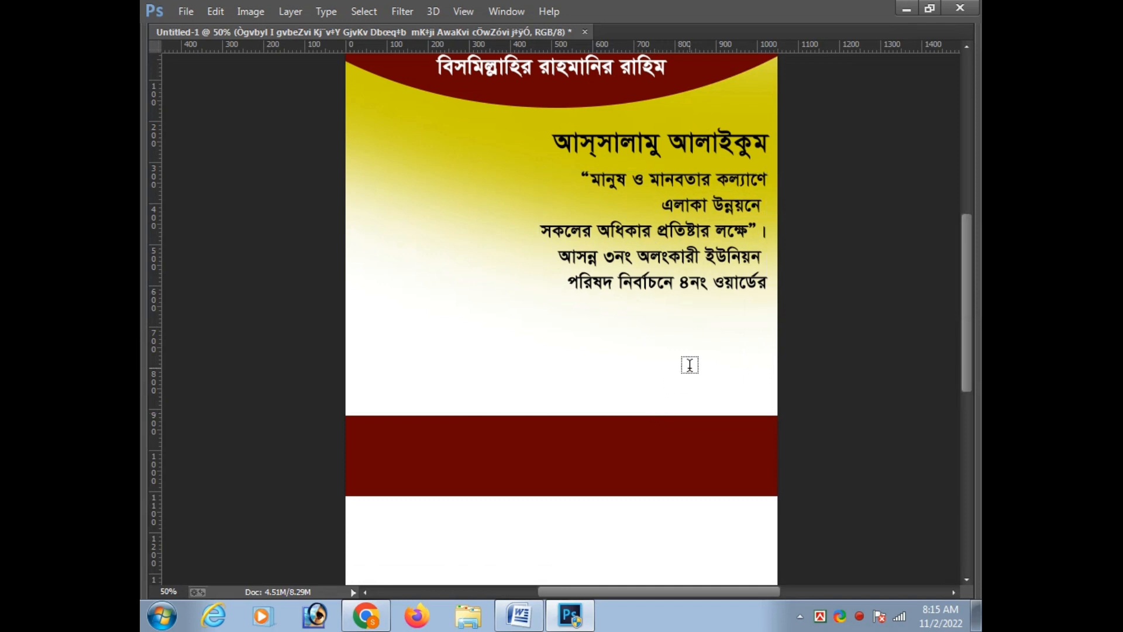
{"action": "left_click", "coordinate": [765, 232]}
{"action": "key", "text": "BackSpace"}
{"action": "key", "text": "BackSpace"}
{"action": "key", "text": "ctrl+Return"}
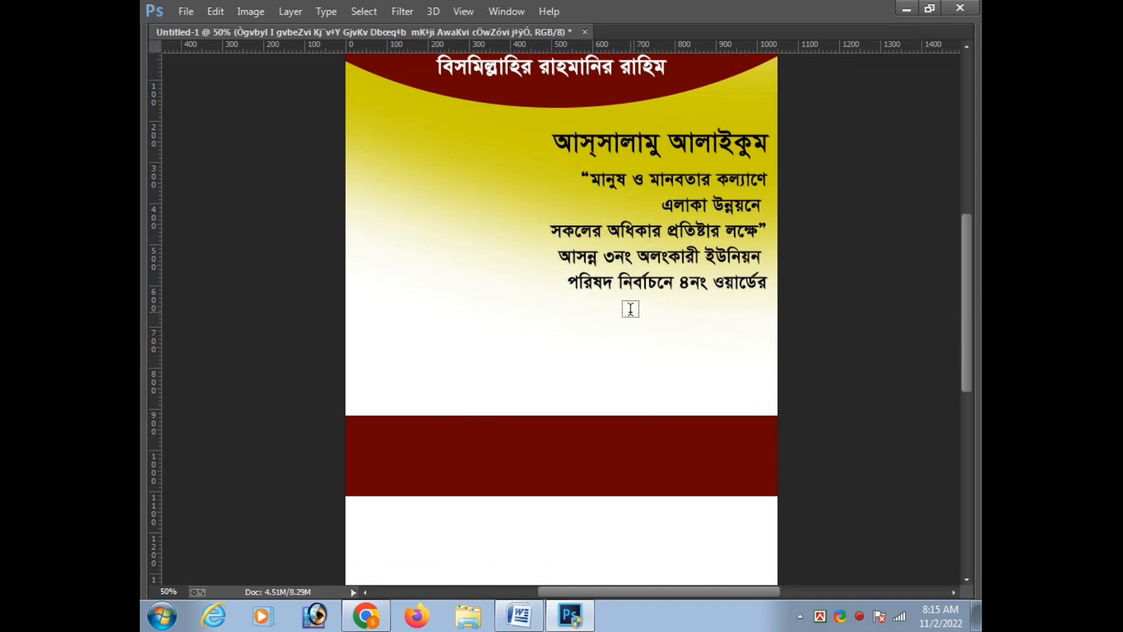
Nudge the slogan text block slightly down from the greeting
{"action": "key", "text": "t"}
{"action": "key", "text": "ctrl+t"}
{"action": "key", "text": "Down"}
{"action": "key", "text": "Down"}
{"action": "key", "text": "Down"}
{"action": "key", "text": "Return"}
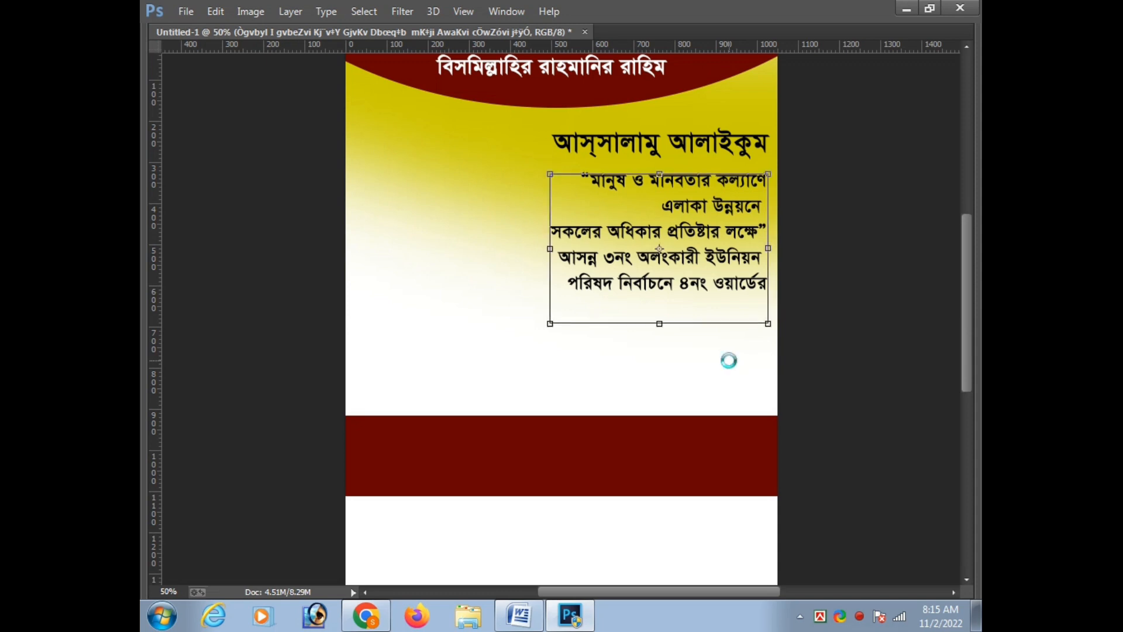
Set the slogan text block's font size to 15 pt and adjust its position slightly beneath the greeting
{"action": "key", "text": "Tab"}
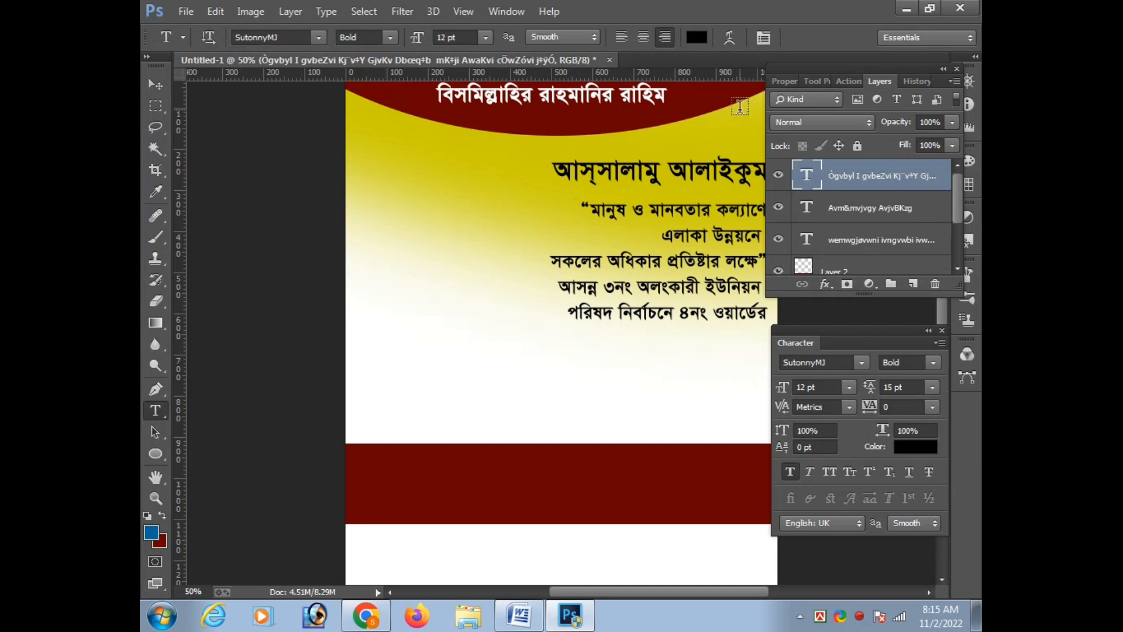
{"action": "left_click", "coordinate": [763, 38]}
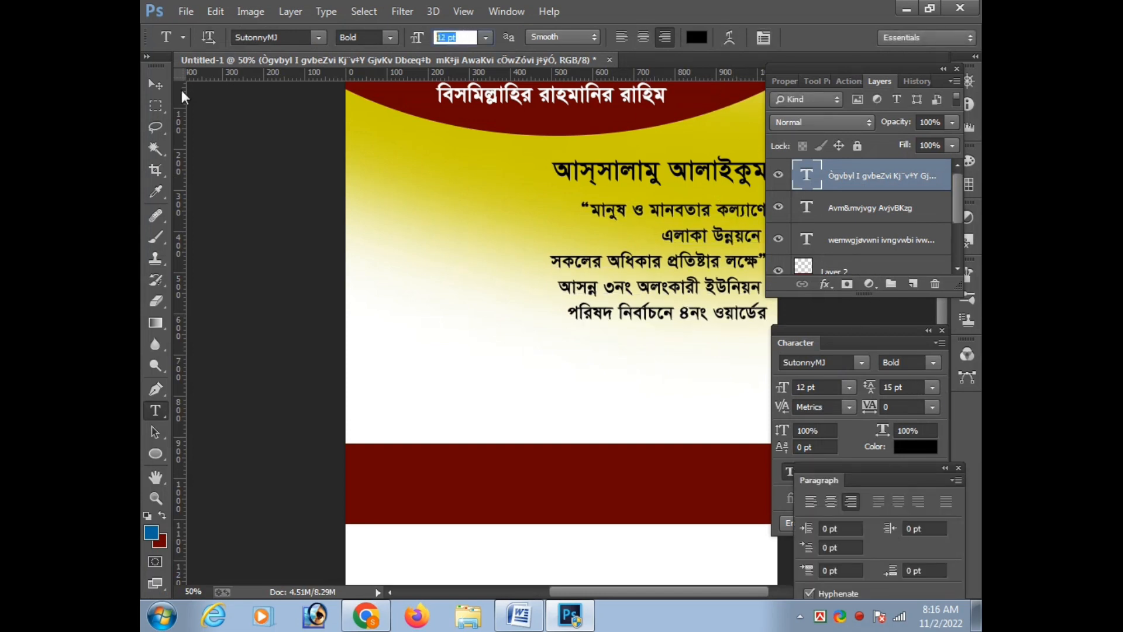
{"action": "type", "text": "15"}
{"action": "key", "text": "Return"}
{"action": "key", "text": "Tab"}
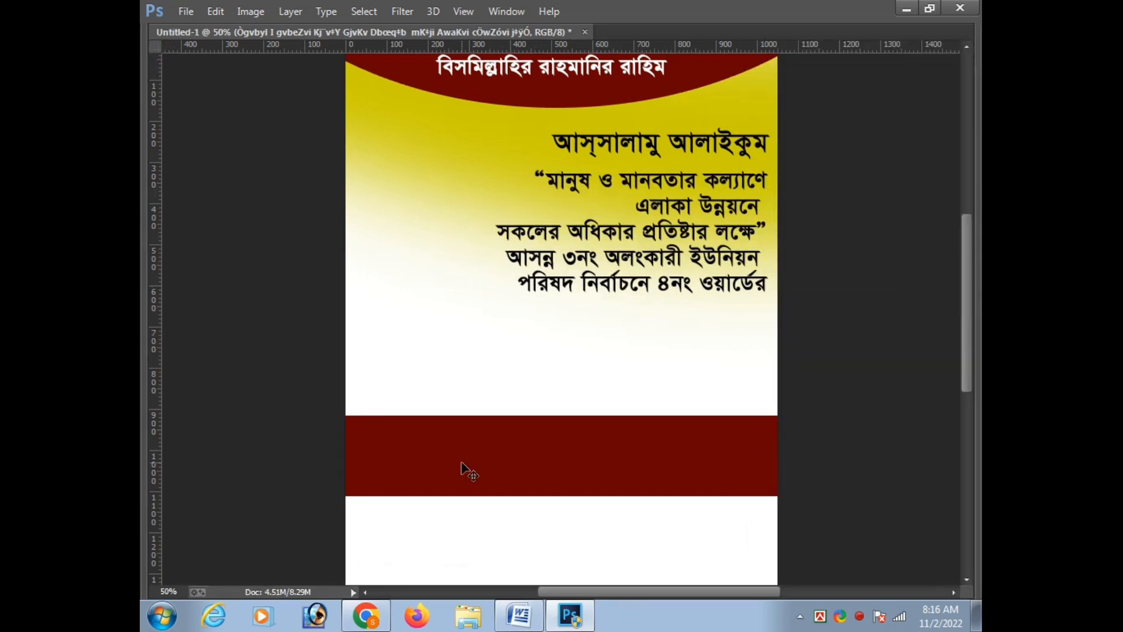
{"action": "key", "text": "ctrl+t"}
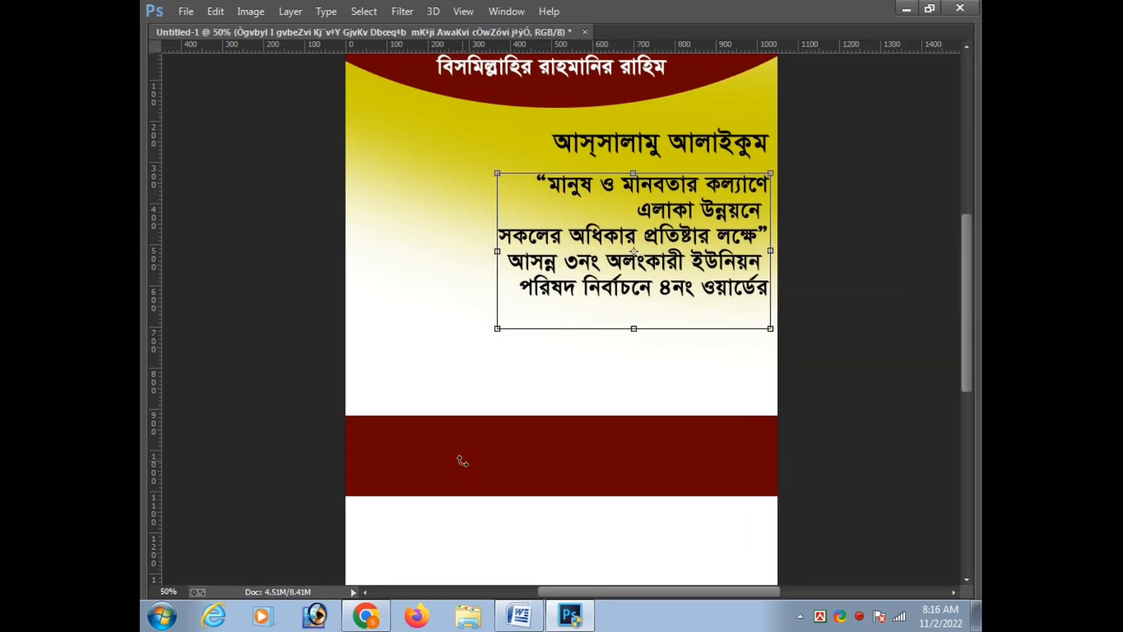
{"action": "key", "text": "Return"}
{"action": "key", "text": "Tab"}
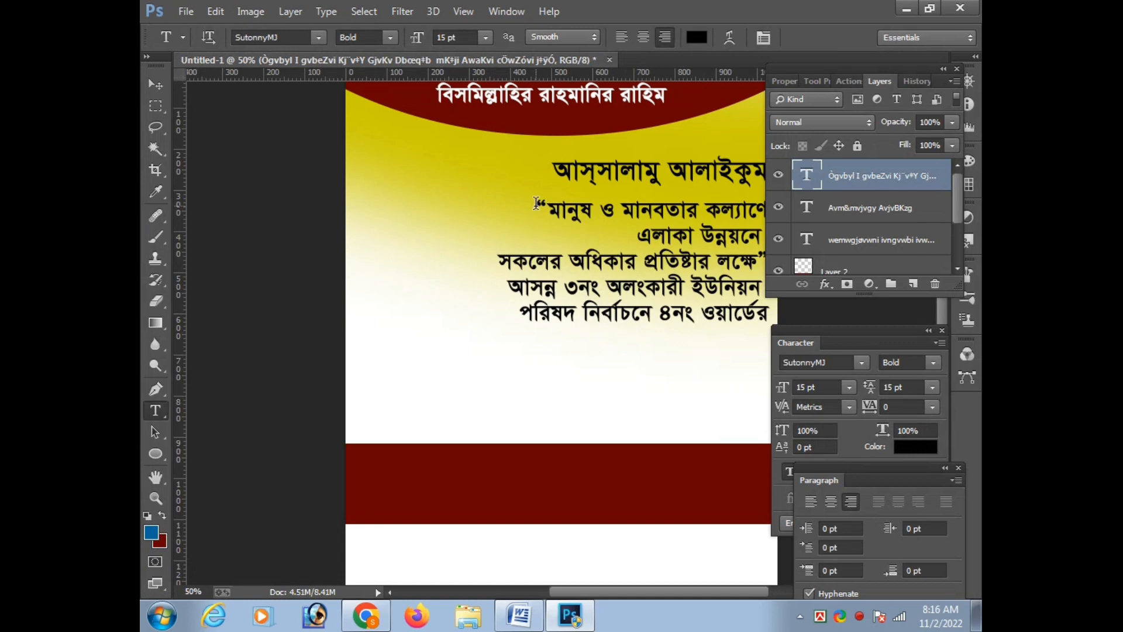
Try red, green and olive colors on the whole slogan text block
{"action": "key", "text": "ctrl+minus"}
{"action": "left_click_drag", "start_coordinate": [545, 223], "coordinate": [771, 221]}
{"action": "key", "text": "Escape"}
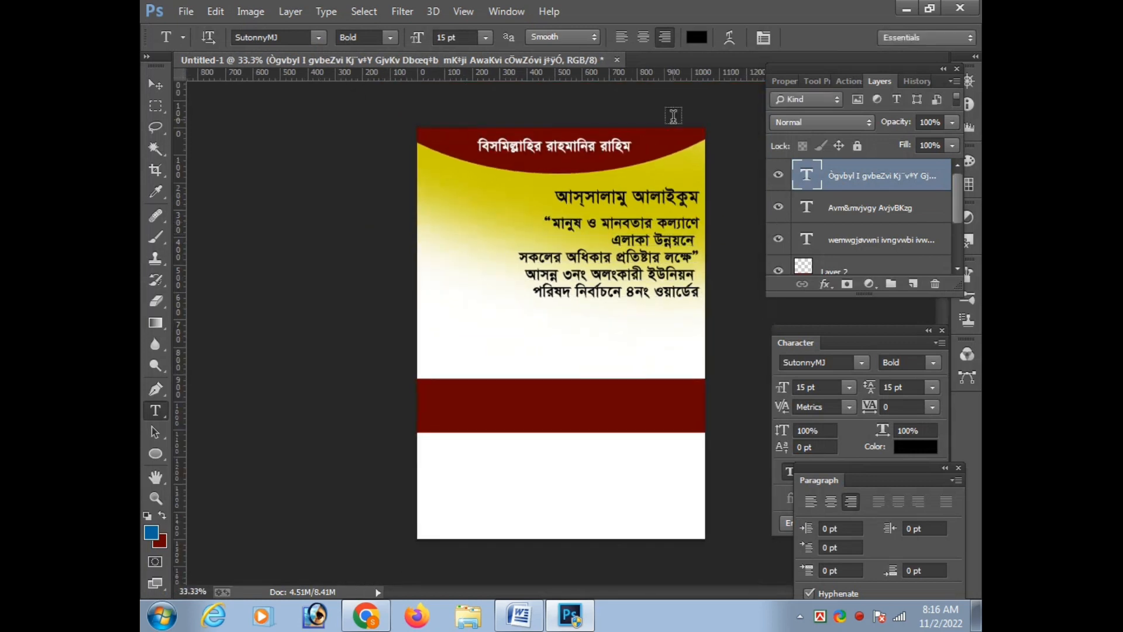
{"action": "left_click", "coordinate": [696, 37]}
{"action": "left_click", "coordinate": [778, 404]}
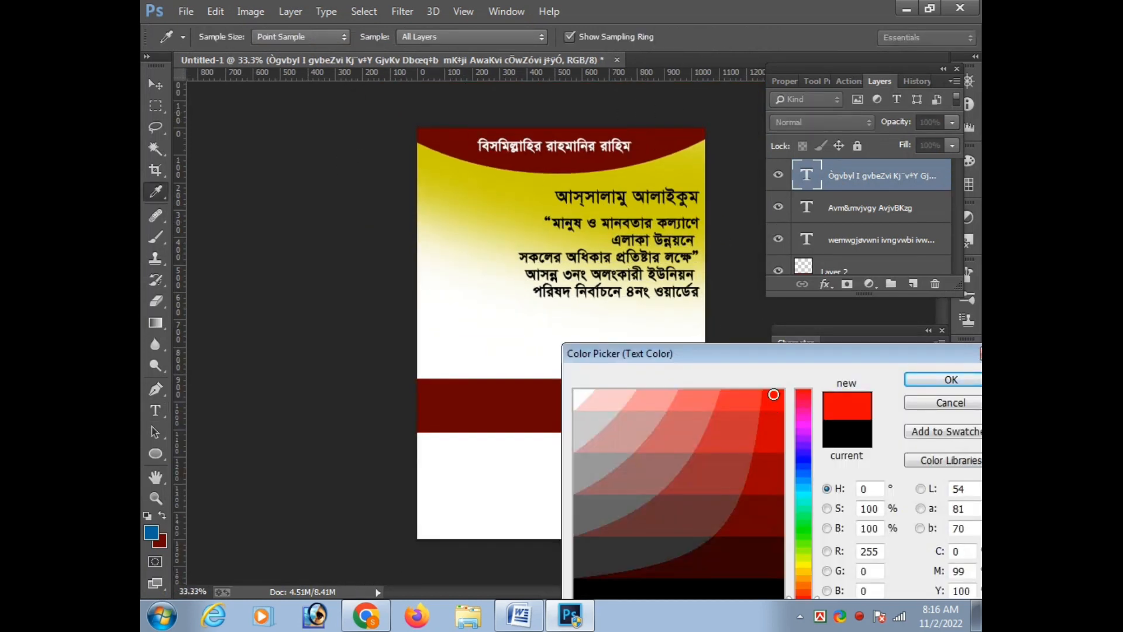
{"action": "left_click", "coordinate": [765, 503]}
{"action": "left_click", "coordinate": [803, 510]}
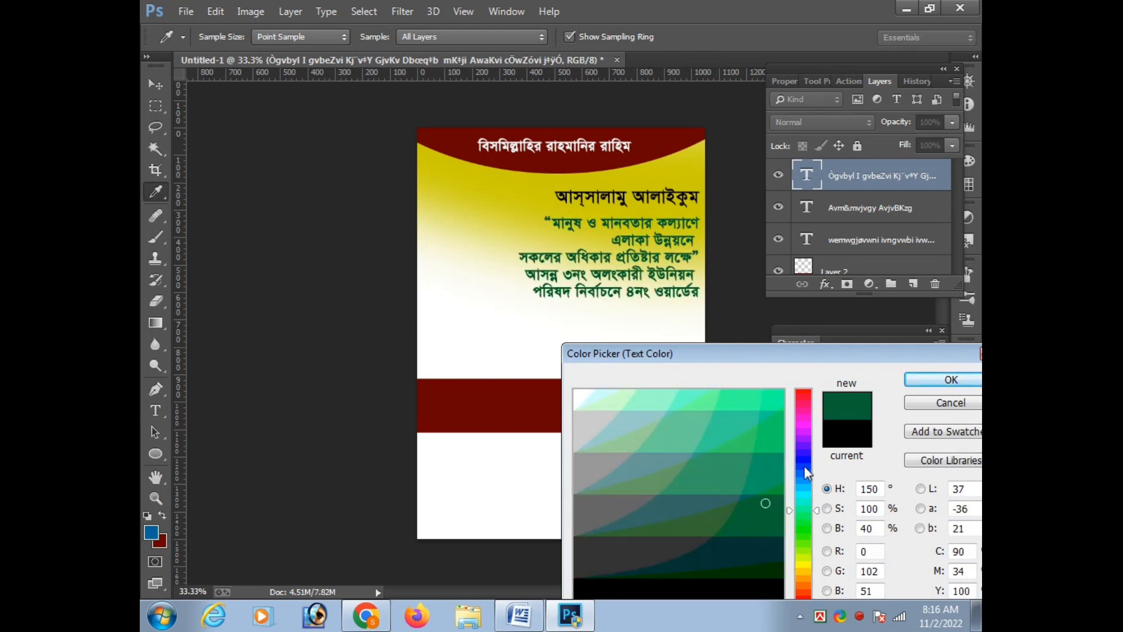
{"action": "left_click", "coordinate": [804, 462]}
{"action": "left_click", "coordinate": [803, 588]}
{"action": "left_click", "coordinate": [804, 551]}
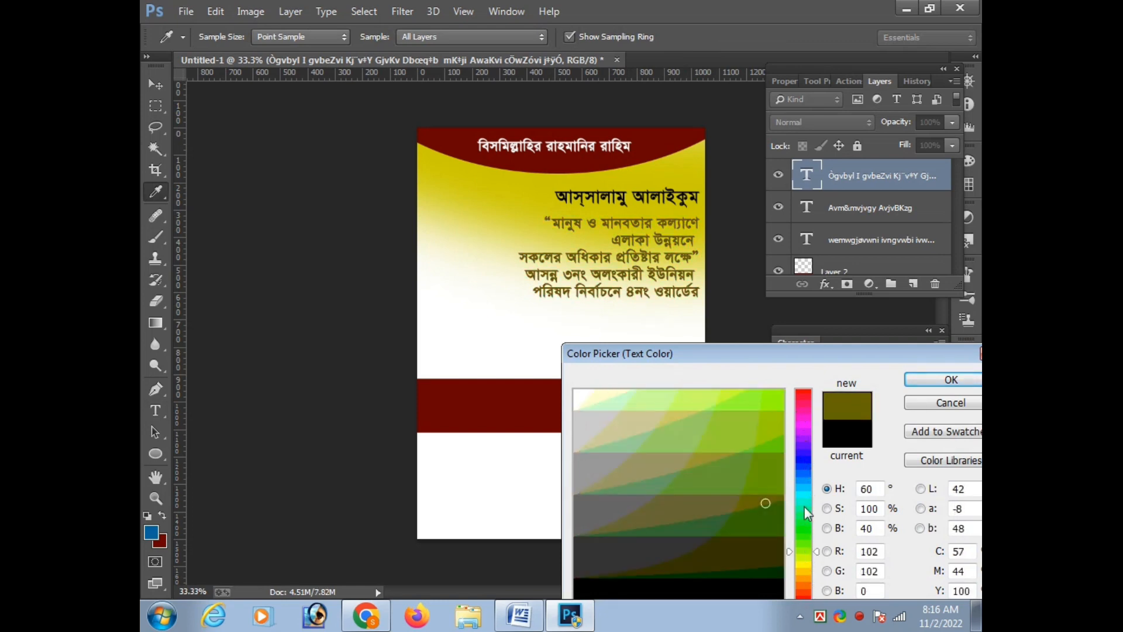
{"action": "left_click", "coordinate": [764, 530]}
{"action": "left_click", "coordinate": [776, 576]}
{"action": "left_click", "coordinate": [945, 403]}
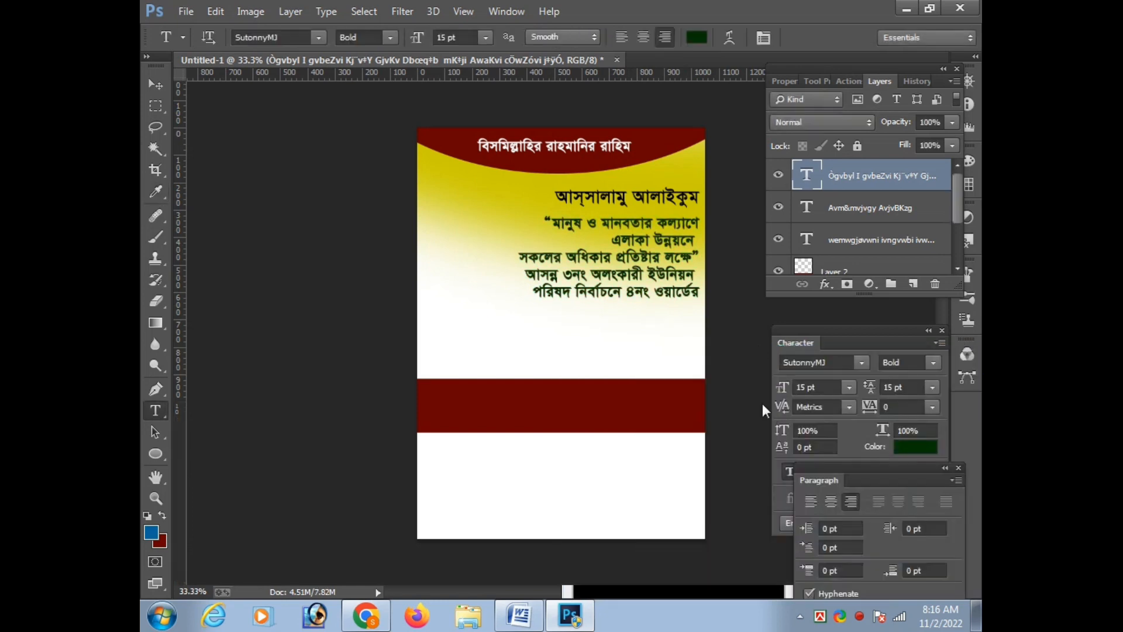
{"action": "left_click_drag", "start_coordinate": [528, 274], "coordinate": [703, 292]}
{"action": "left_click", "coordinate": [692, 38]}
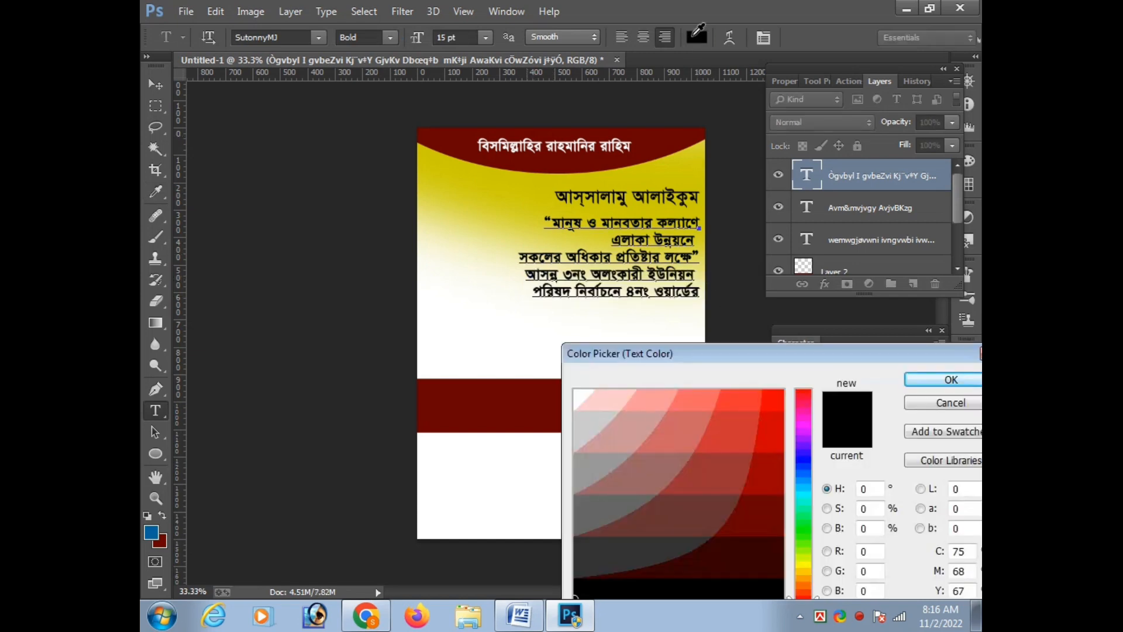
{"action": "key", "text": "Escape"}
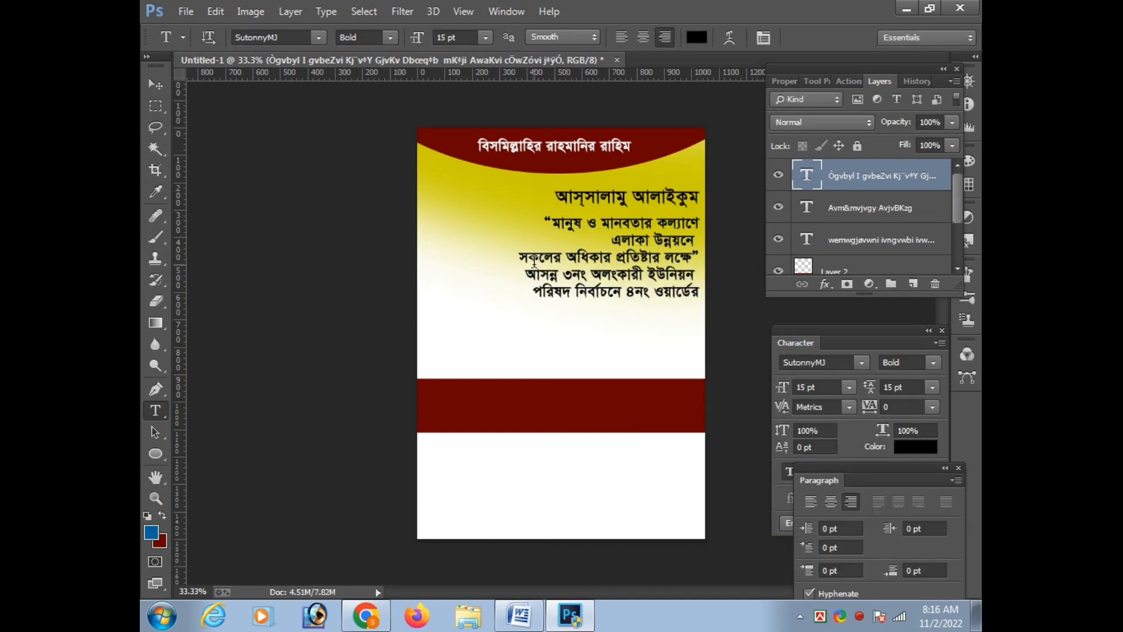
Color the last two lines of the slogan text block bright red
{"action": "left_click_drag", "start_coordinate": [529, 270], "coordinate": [721, 298]}
{"action": "left_click", "coordinate": [688, 38]}
{"action": "left_click", "coordinate": [771, 393]}
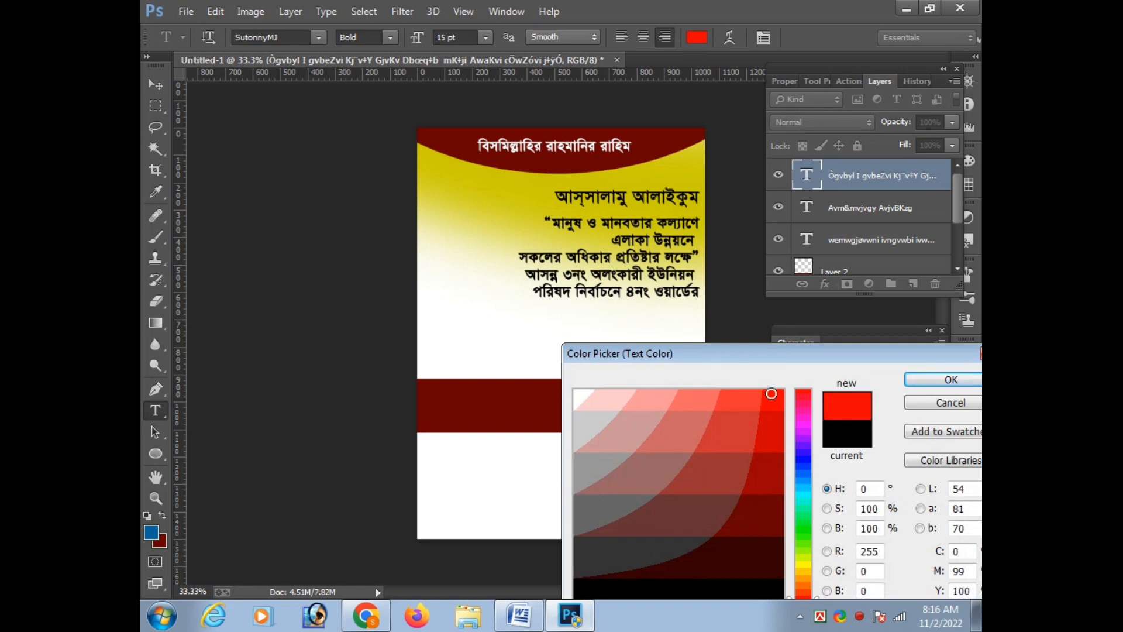
{"action": "left_click_drag", "start_coordinate": [771, 572], "coordinate": [775, 406]}
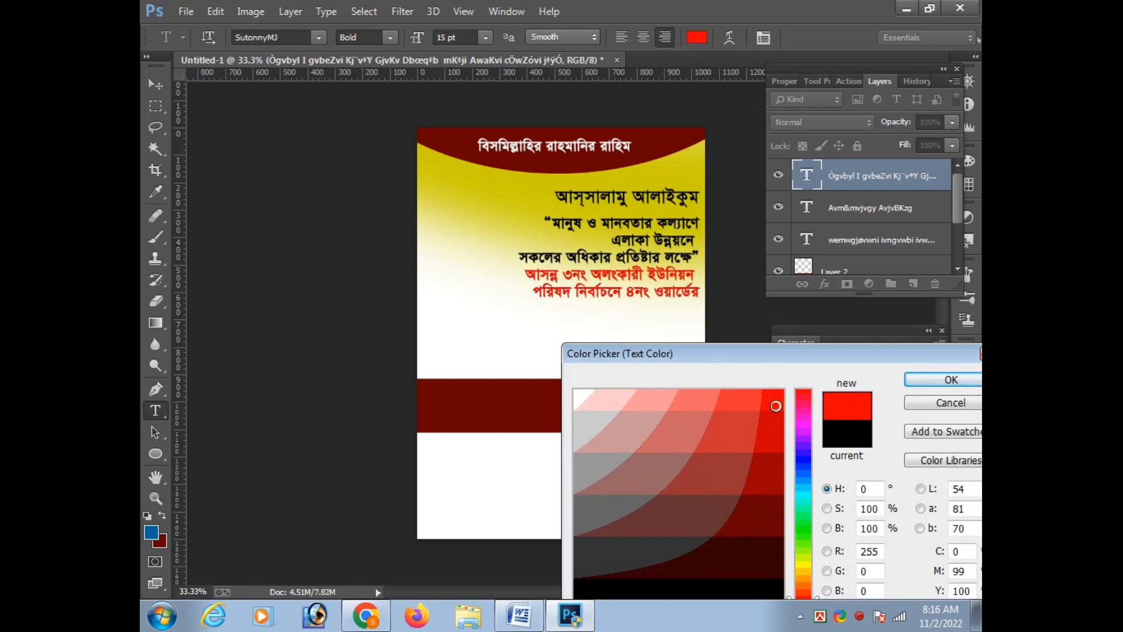
{"action": "key", "text": "Return"}
{"action": "key", "text": "ctrl+Return"}
Cut the two red lines out of the slogan text block and nudge the remaining block slightly up
{"action": "left_click_drag", "start_coordinate": [526, 277], "coordinate": [717, 298]}
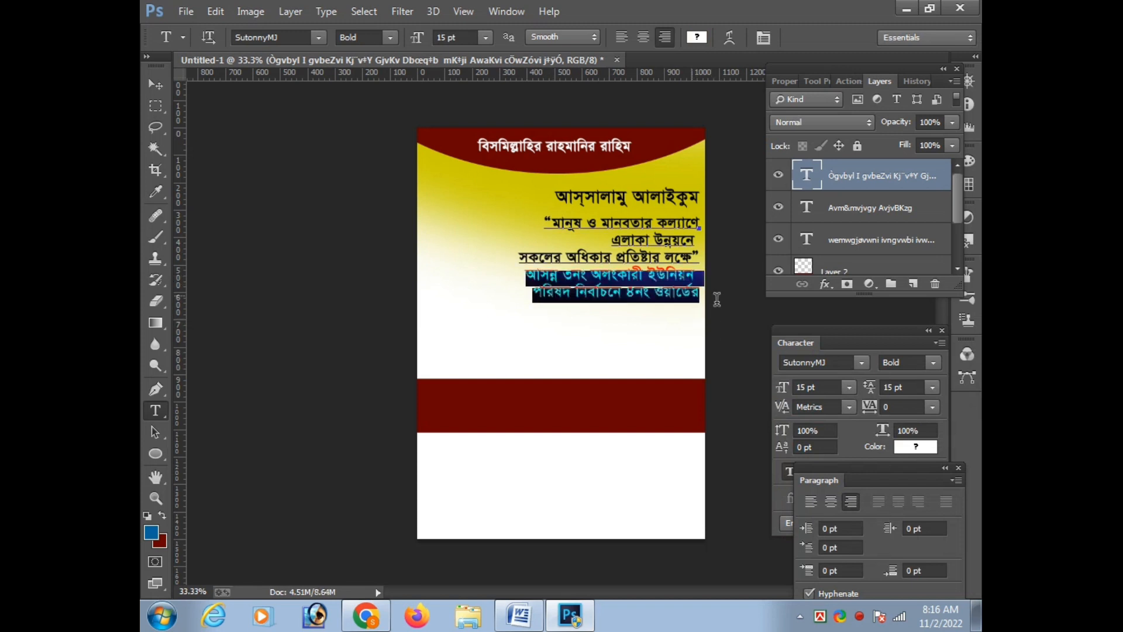
{"action": "key", "text": "ctrl+x"}
{"action": "key", "text": "ctrl+Return"}
{"action": "key", "text": "ctrl+t"}
{"action": "key", "text": "Up"}
{"action": "key", "text": "Up"}
{"action": "key", "text": "Return"}
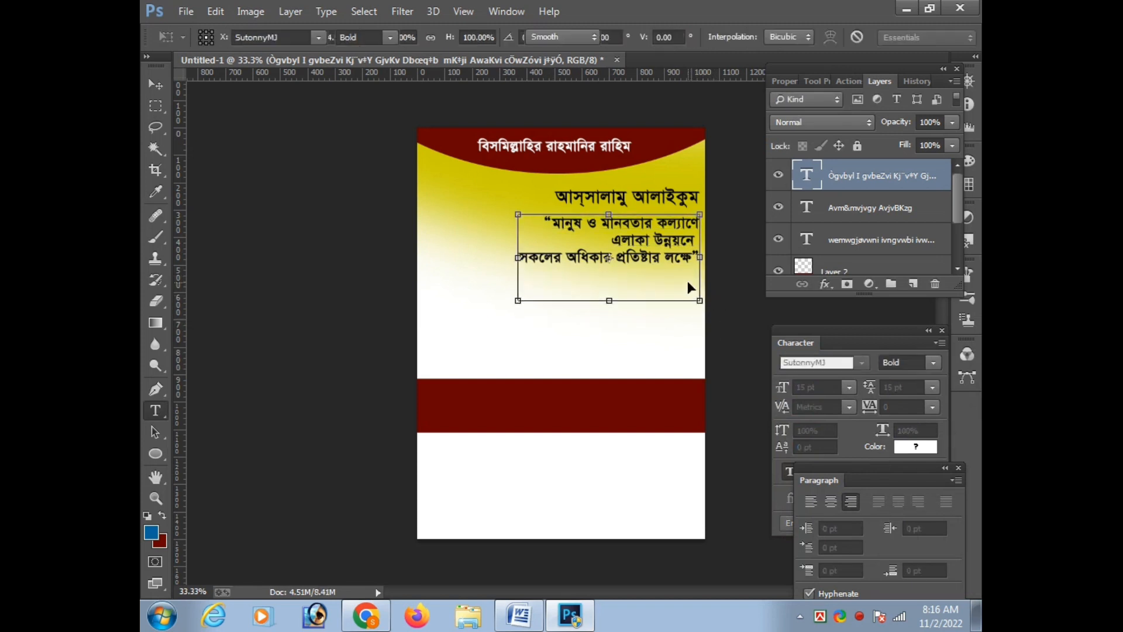
Paste the cut red lines as a separate text layer, enlarged to about 16.5 pt and placed beneath the slogan
{"action": "left_click", "coordinate": [538, 334]}
{"action": "key", "text": "ctrl+v"}
{"action": "key", "text": "ctrl+Return"}
{"action": "key", "text": "ctrl+t"}
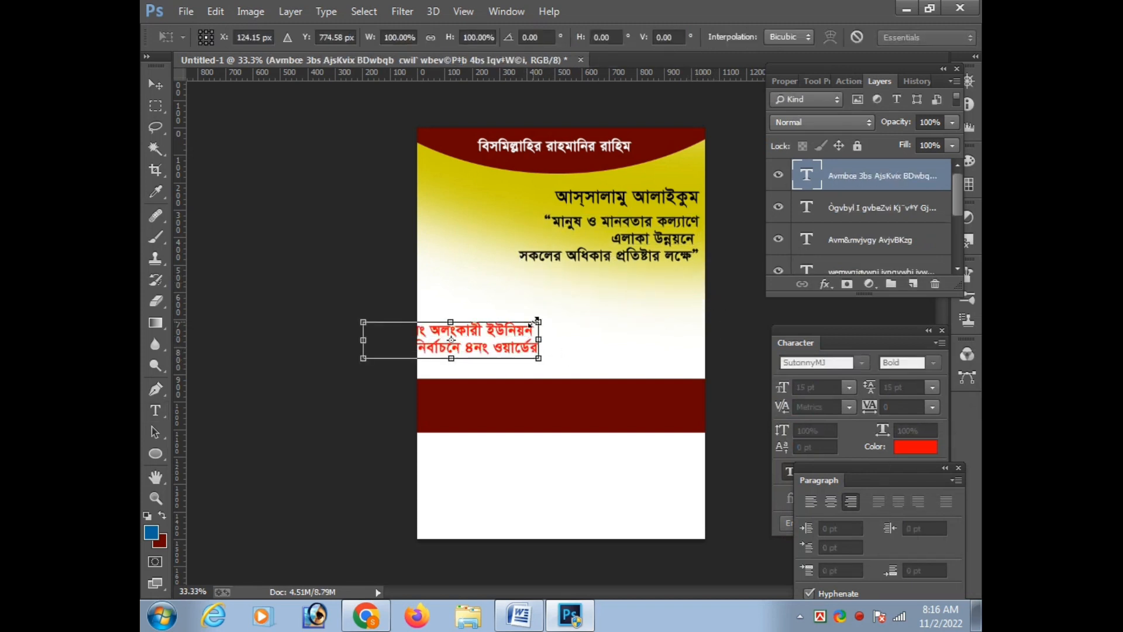
{"action": "left_click_drag", "start_coordinate": [538, 322], "coordinate": [677, 293]}
{"action": "key", "text": "Right"}
{"action": "key", "text": "Right"}
{"action": "key", "text": "Right"}
{"action": "key", "text": "Right"}
{"action": "key", "text": "Return"}
Center-align the three-line slogan, repositioned beneath the greeting, and shift the greeting slightly left
{"action": "left_click", "coordinate": [536, 211]}
{"action": "key", "text": "ctrl+a"}
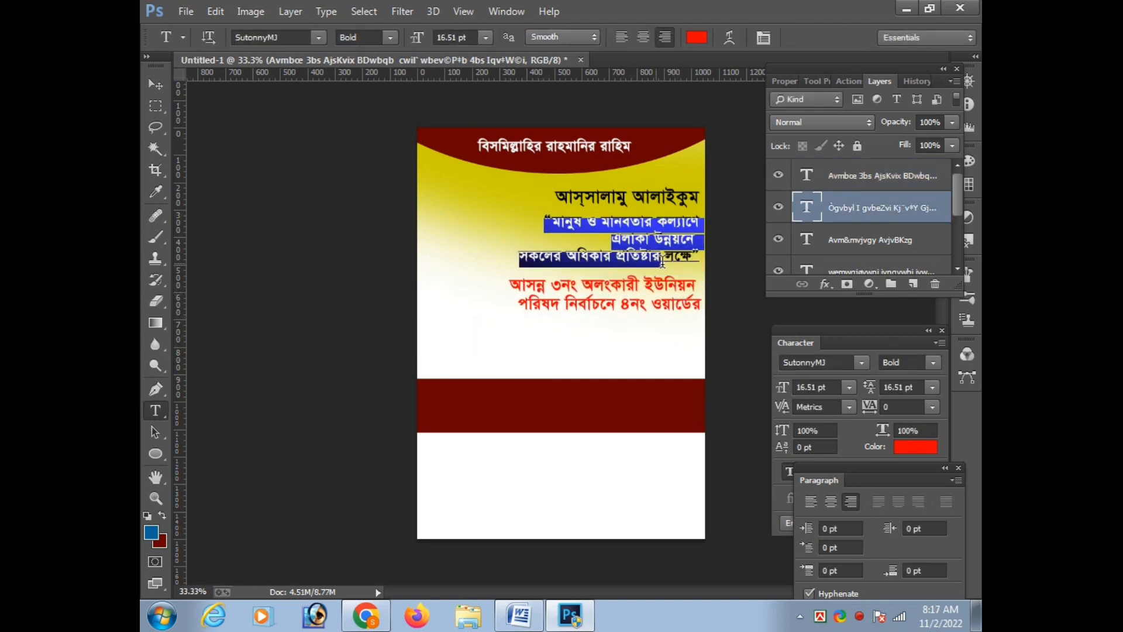
{"action": "key", "text": "ctrl+Return"}
{"action": "left_click", "coordinate": [643, 37]}
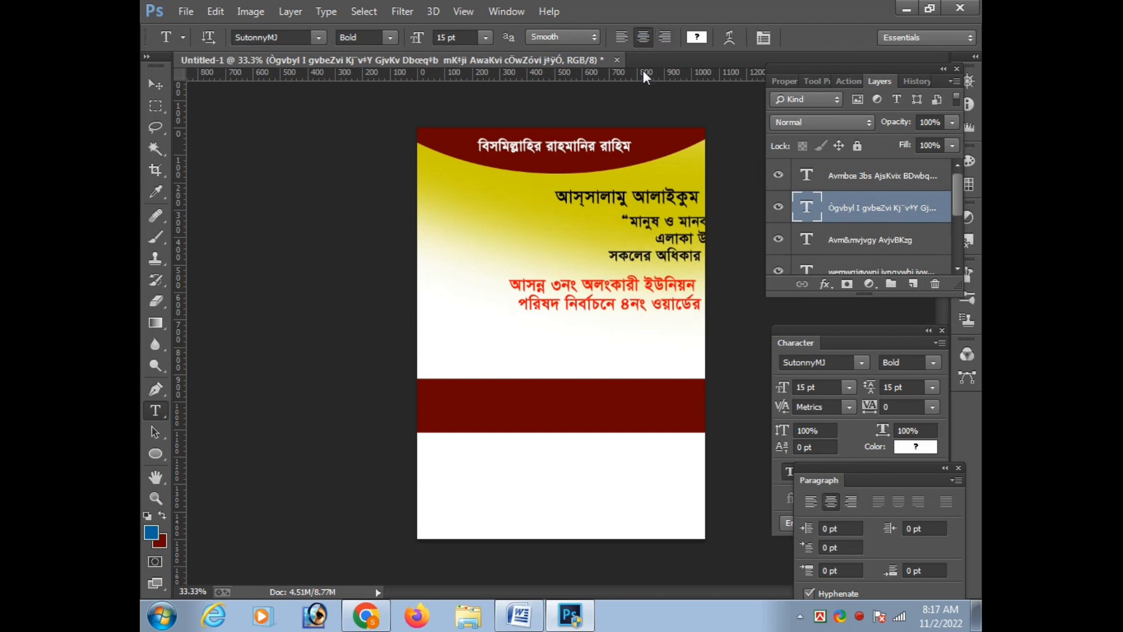
{"action": "key", "text": "ctrl+t"}
{"action": "mouse_move", "coordinate": [614, 234]}
{"action": "left_mouse_down"}
{"action": "mouse_move", "coordinate": [616, 224]}
{"action": "mouse_move", "coordinate": [610, 248]}
{"action": "left_mouse_up"}
{"action": "key", "text": "Up"}
{"action": "key", "text": "Up"}
{"action": "key", "text": "Up"}
{"action": "key", "text": "Up"}
{"action": "key", "text": "Up"}
{"action": "key", "text": "Up"}
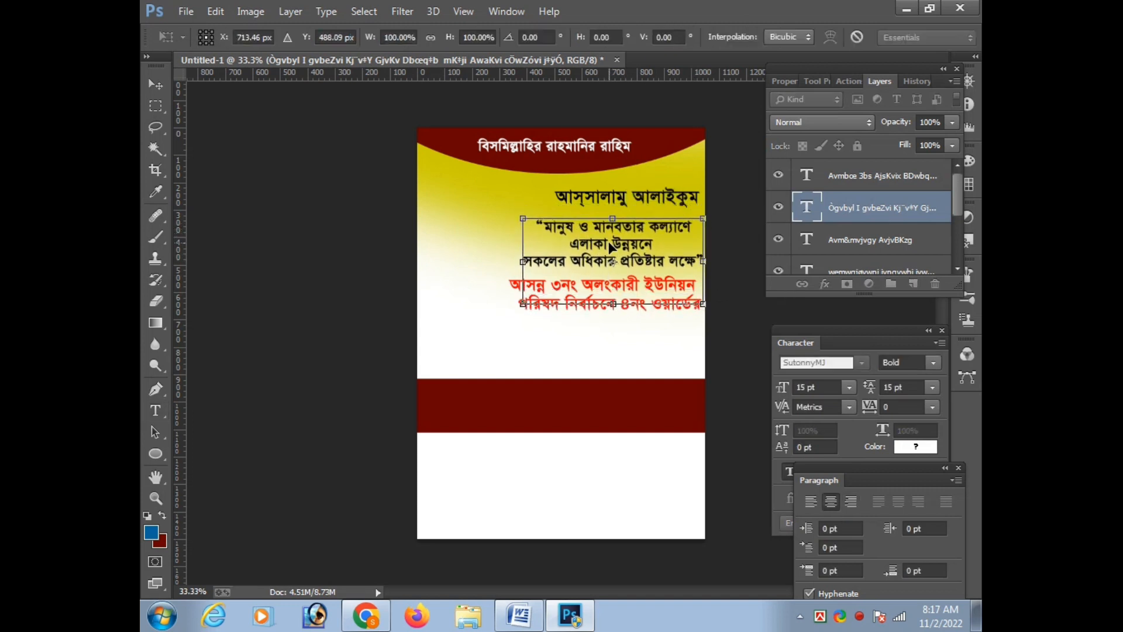
{"action": "key", "text": "Return"}
{"action": "left_click", "coordinate": [656, 197], "text": "ctrl"}
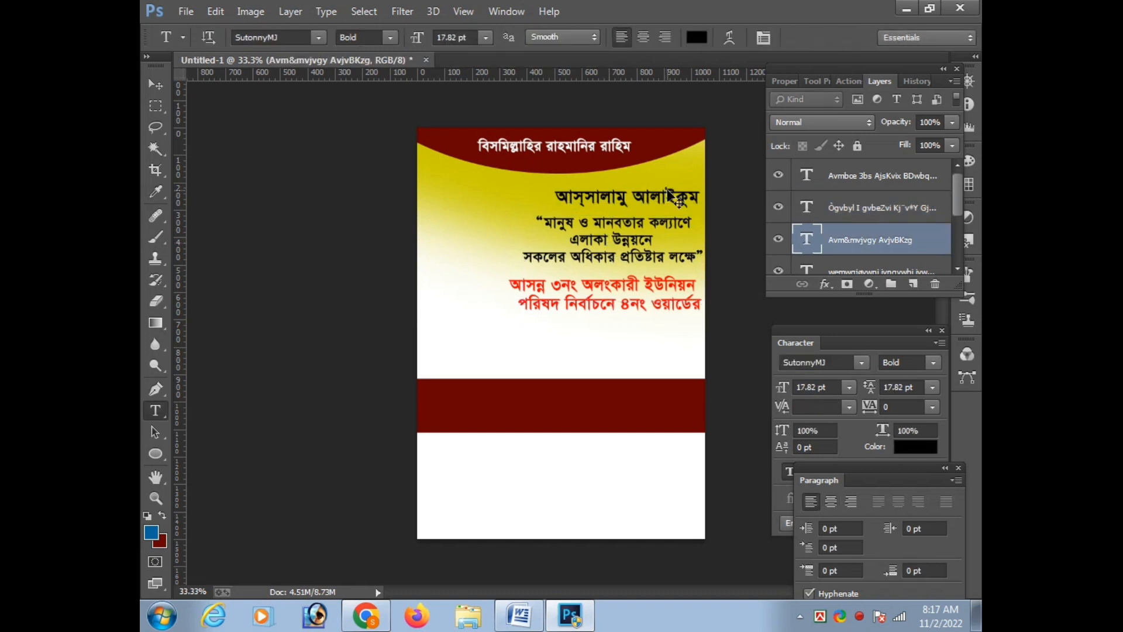
{"action": "key", "text": "ctrl+t"}
Center-align the red two-line text and move it back beneath the slogan
{"action": "left_click", "coordinate": [626, 306]}
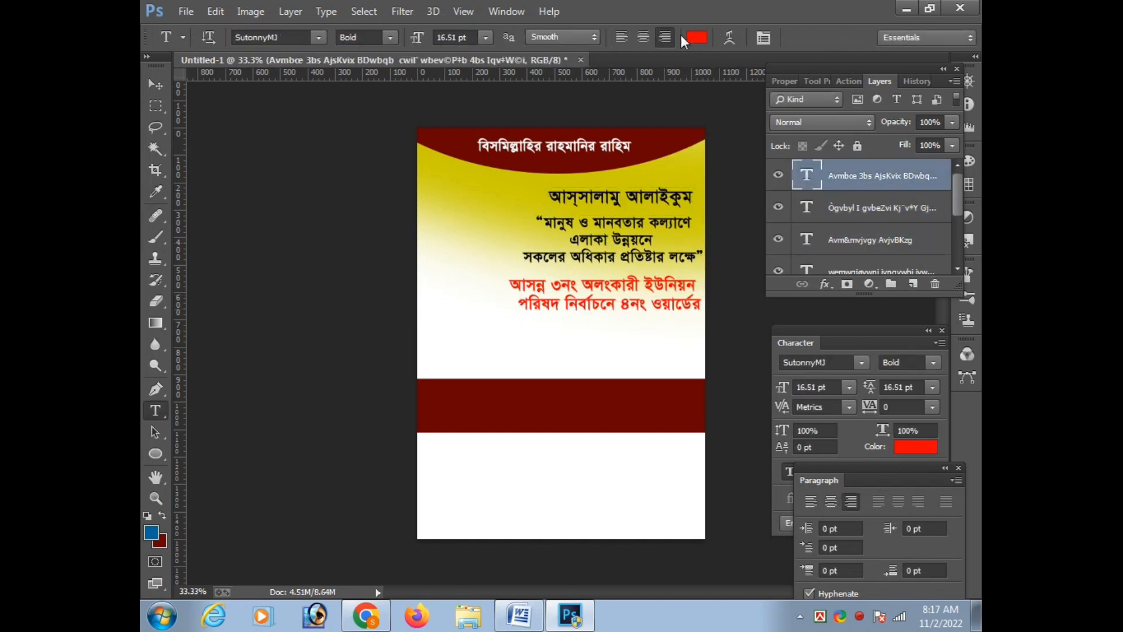
{"action": "left_click", "coordinate": [642, 37]}
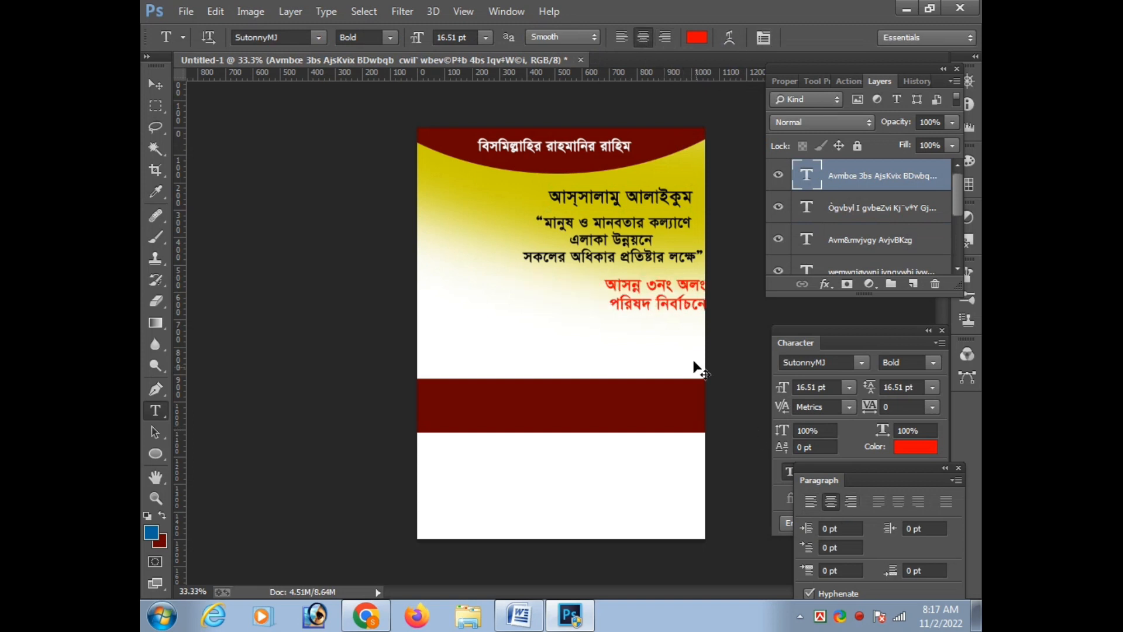
{"action": "key", "text": "ctrl+t"}
{"action": "left_click_drag", "start_coordinate": [754, 299], "coordinate": [601, 294]}
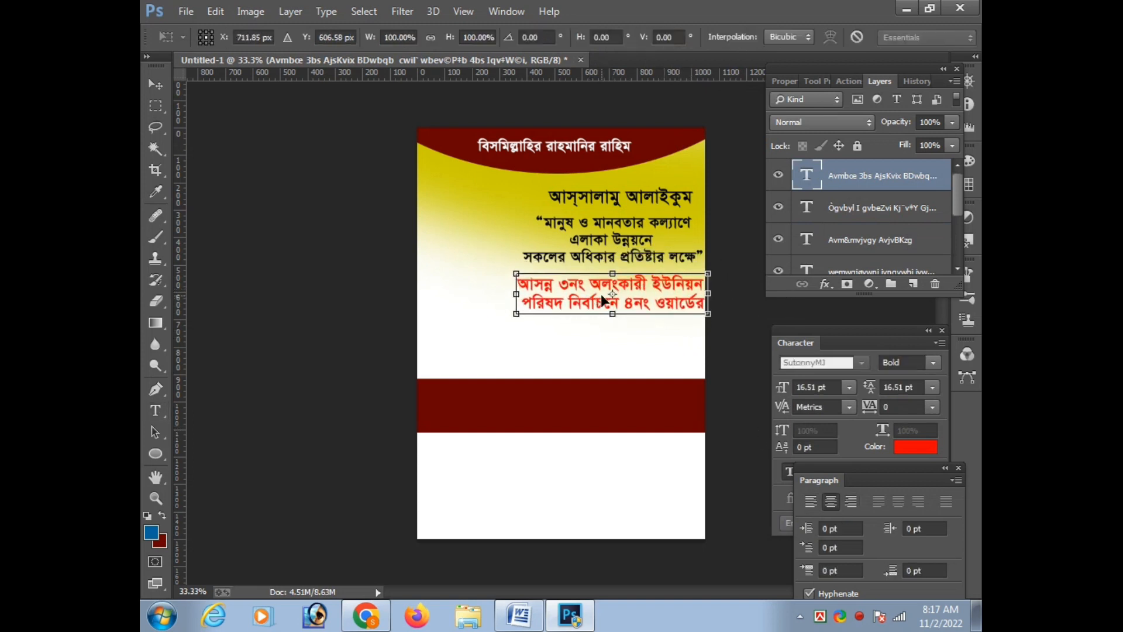
{"action": "key", "text": "Return"}
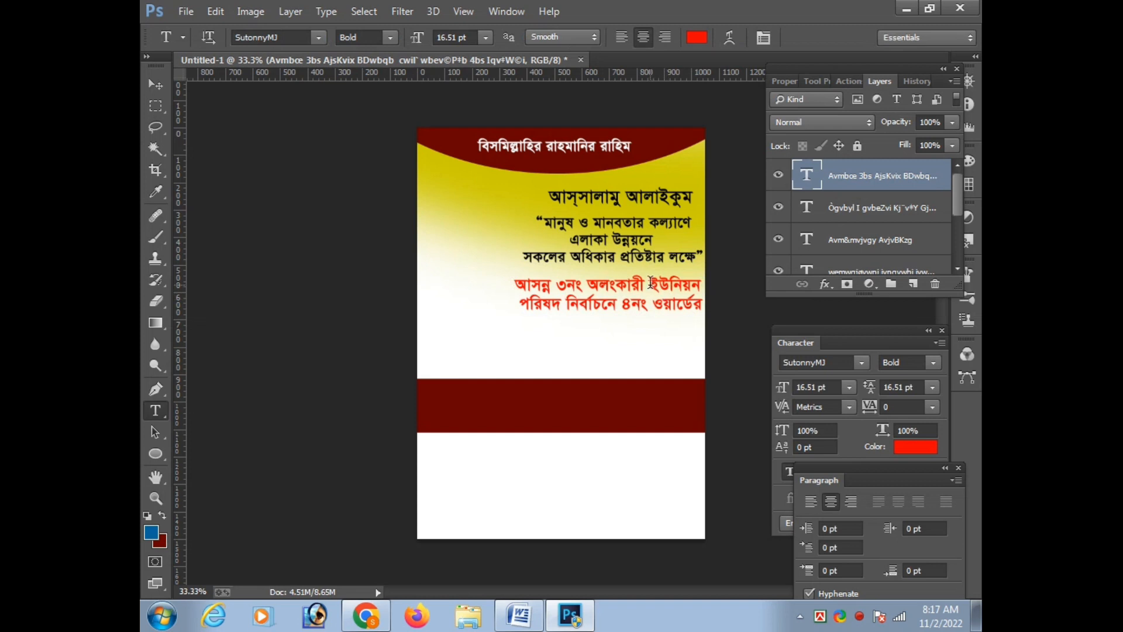
Break "৪নং ওয়ার্ডের" onto its own third line in the red text and nudge the block up toward the slogan
{"action": "key", "text": "Return"}
{"action": "key", "text": "ctrl+t"}
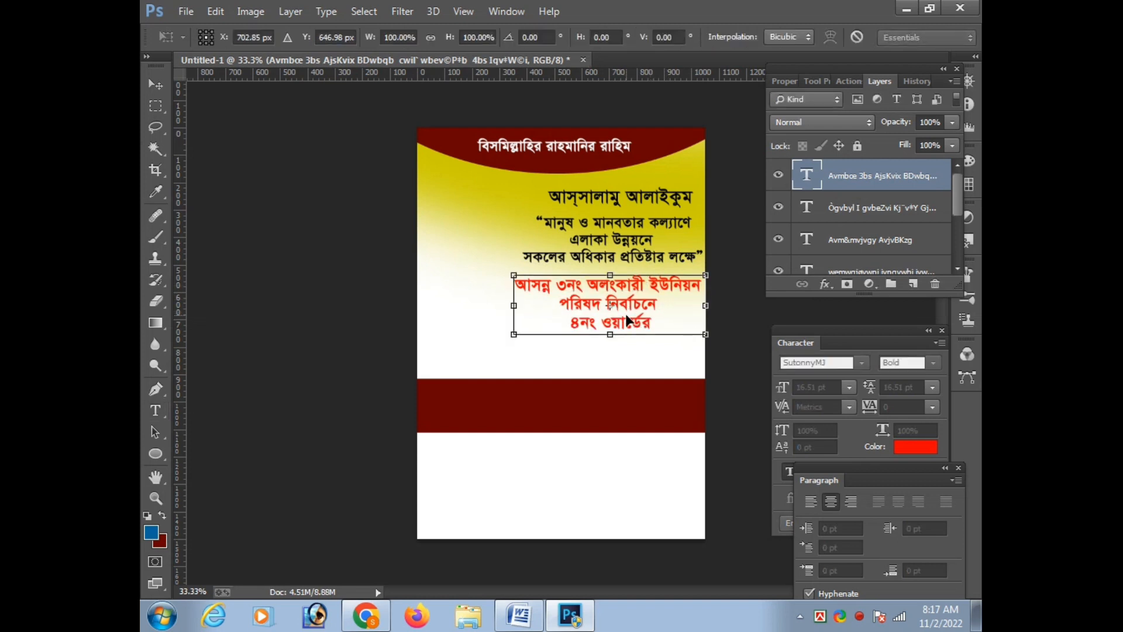
{"action": "key", "text": "Return"}
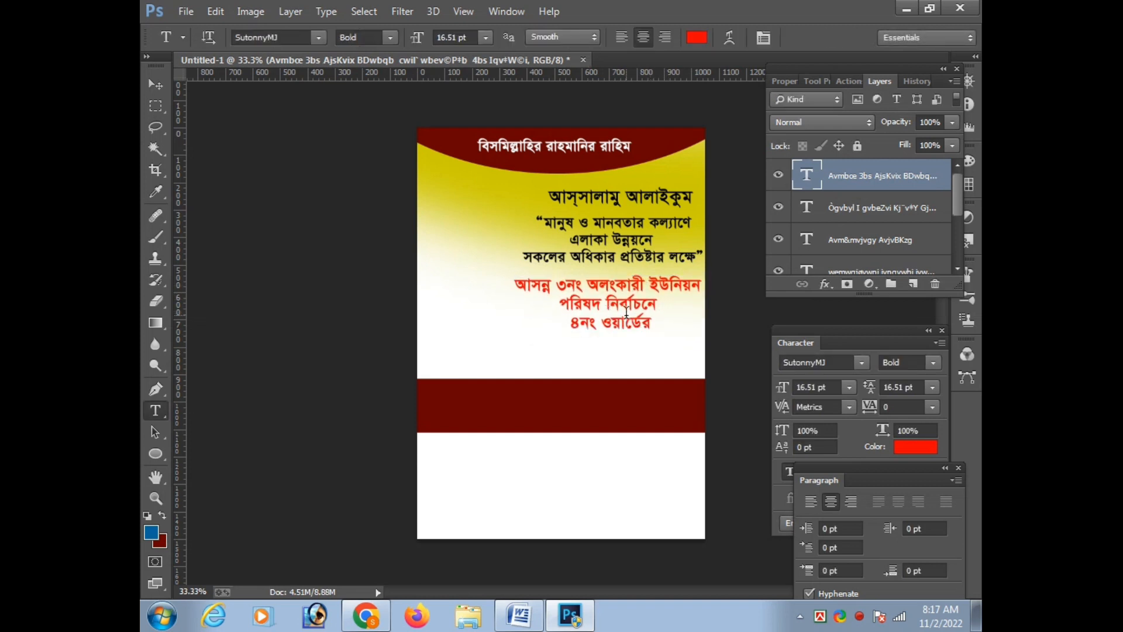
{"action": "key", "text": "ctrl+t"}
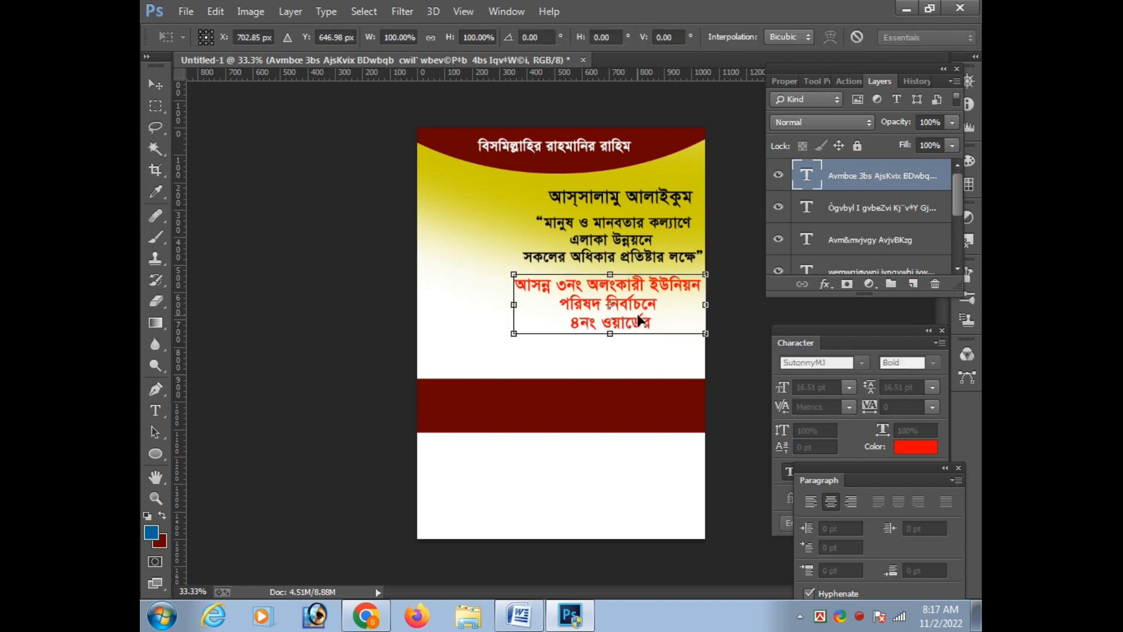
{"action": "left_click_drag", "start_coordinate": [639, 319], "coordinate": [639, 313]}
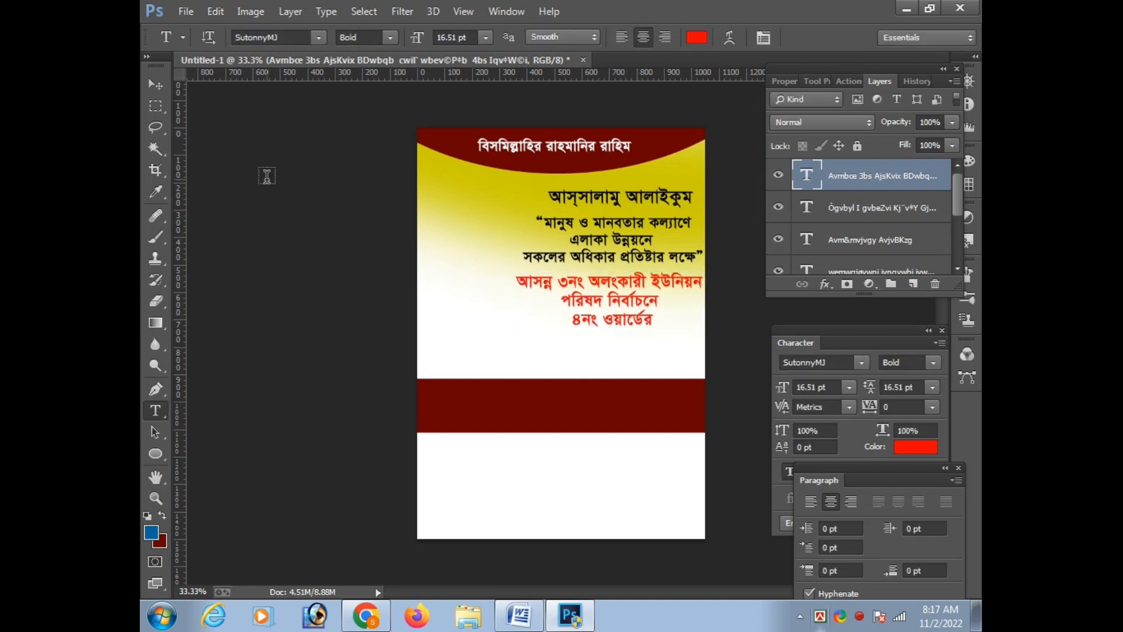
{"action": "key", "text": "Return"}
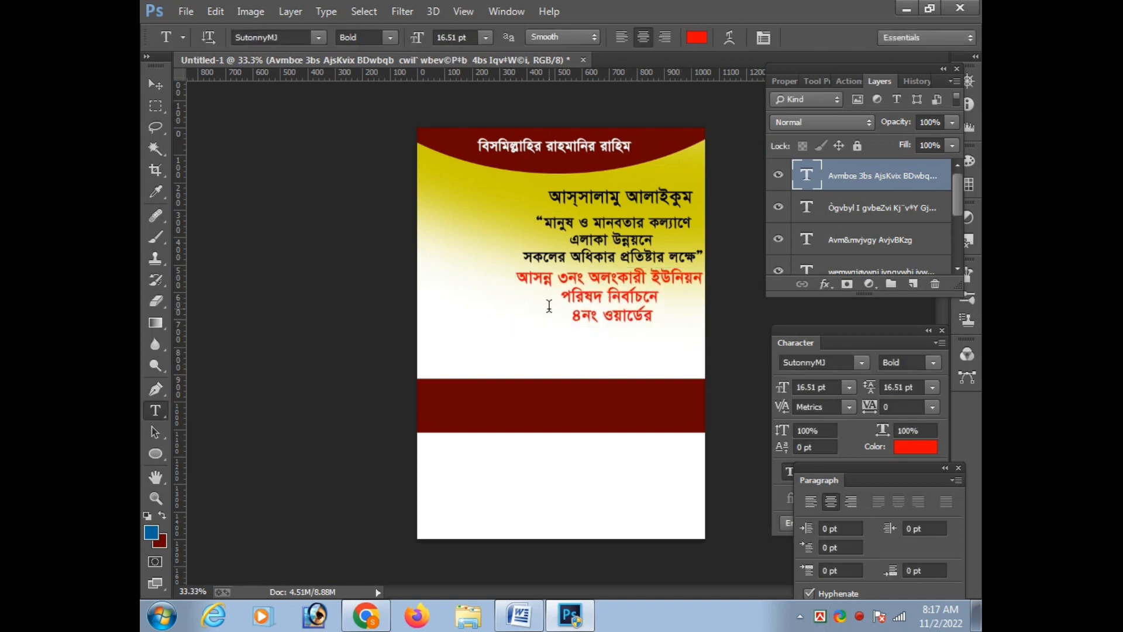
Color the last two lines of the red text block bright blue, about RGB 17, 33, 241
{"action": "left_click_drag", "start_coordinate": [549, 306], "coordinate": [668, 309]}
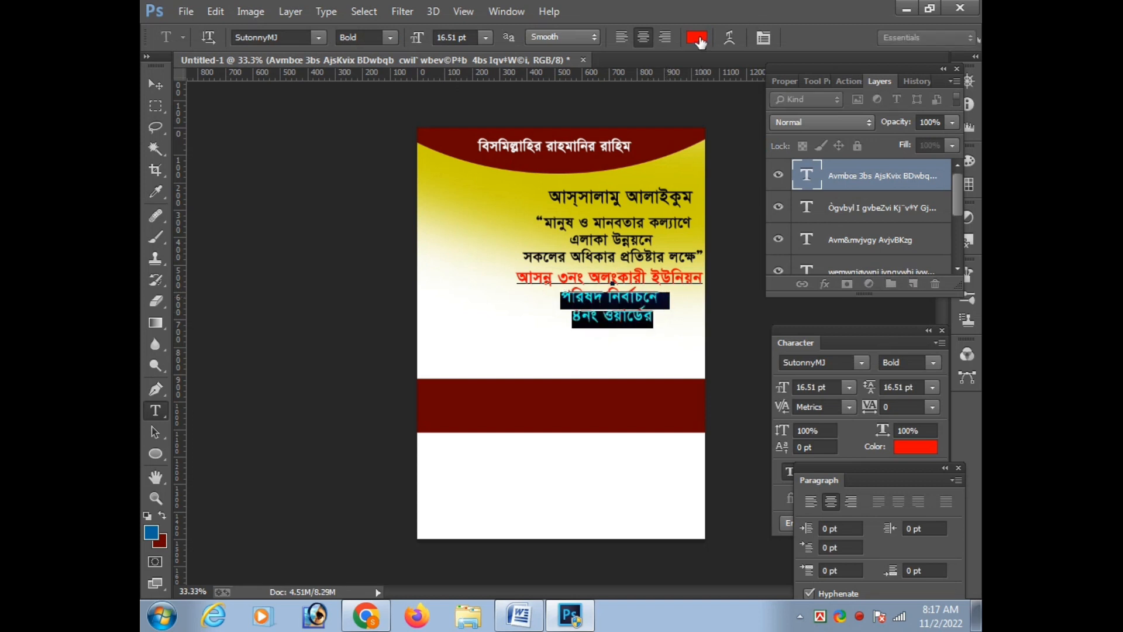
{"action": "left_click", "coordinate": [697, 38]}
{"action": "left_click", "coordinate": [762, 530]}
{"action": "left_click", "coordinate": [768, 551]}
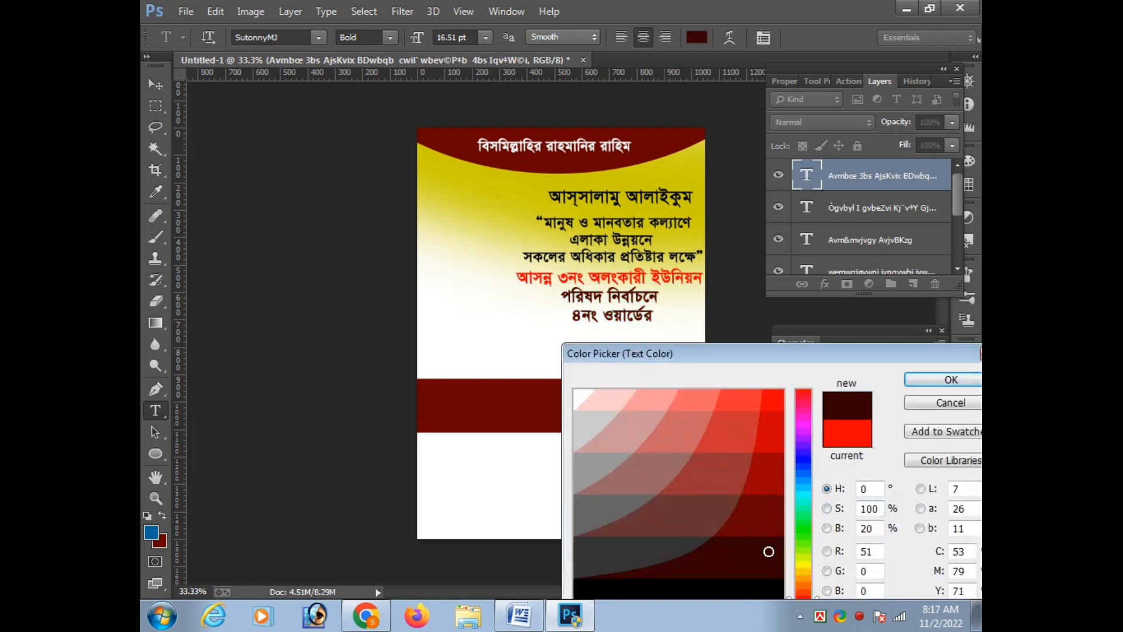
{"action": "left_click", "coordinate": [810, 463]}
{"action": "mouse_move", "coordinate": [736, 401]}
{"action": "left_mouse_down"}
{"action": "mouse_move", "coordinate": [780, 408]}
{"action": "mouse_move", "coordinate": [767, 400]}
{"action": "left_mouse_up"}
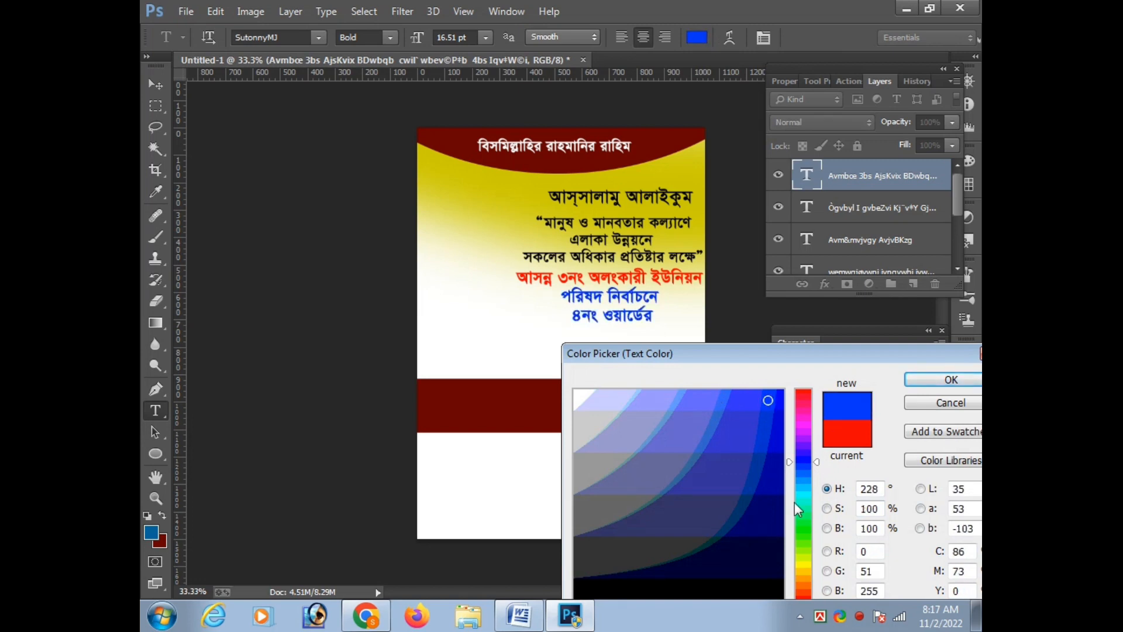
{"action": "left_click_drag", "start_coordinate": [696, 354], "coordinate": [357, 228]}
{"action": "left_click", "coordinate": [179, 488]}
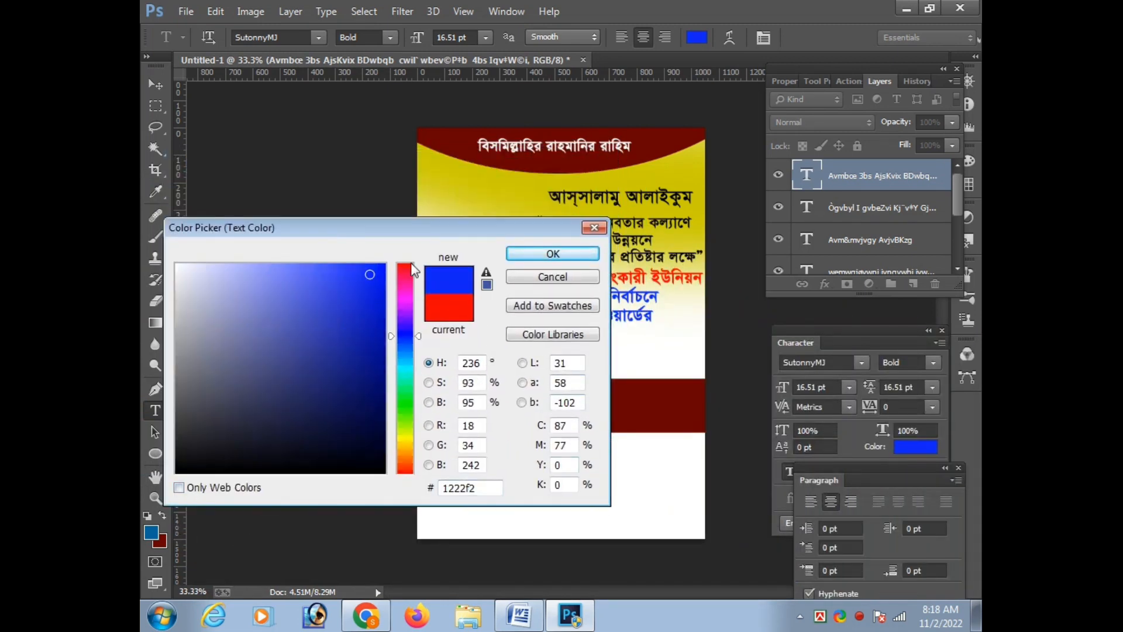
{"action": "left_click_drag", "start_coordinate": [433, 229], "coordinate": [389, 338]}
{"action": "left_click", "coordinate": [327, 385]}
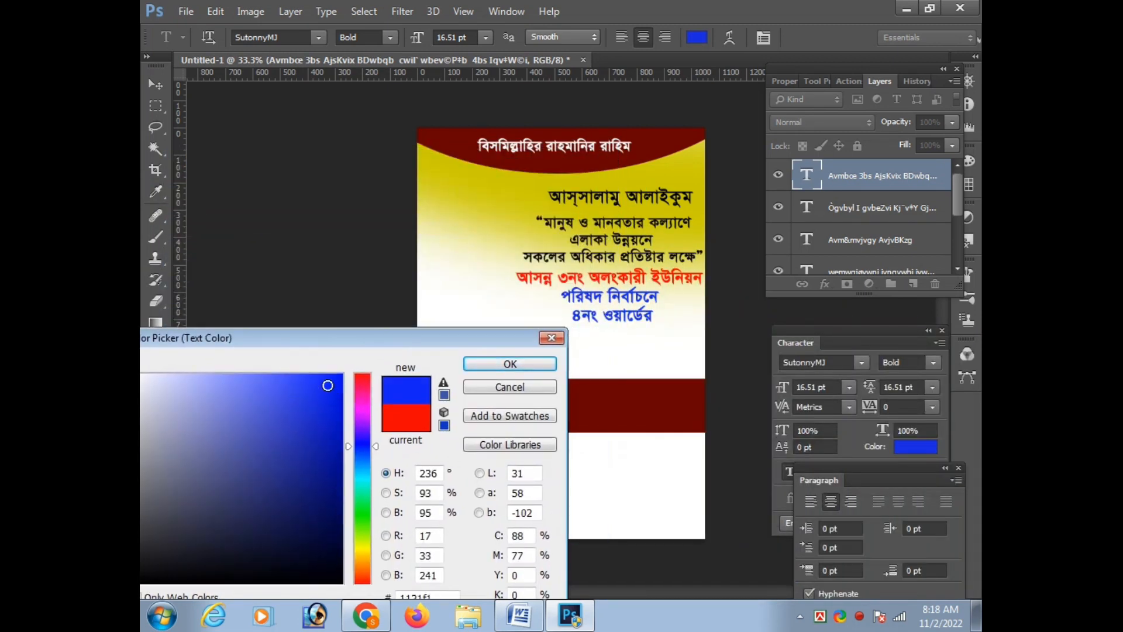
{"action": "left_click", "coordinate": [546, 365]}
{"action": "left_click", "coordinate": [634, 347]}
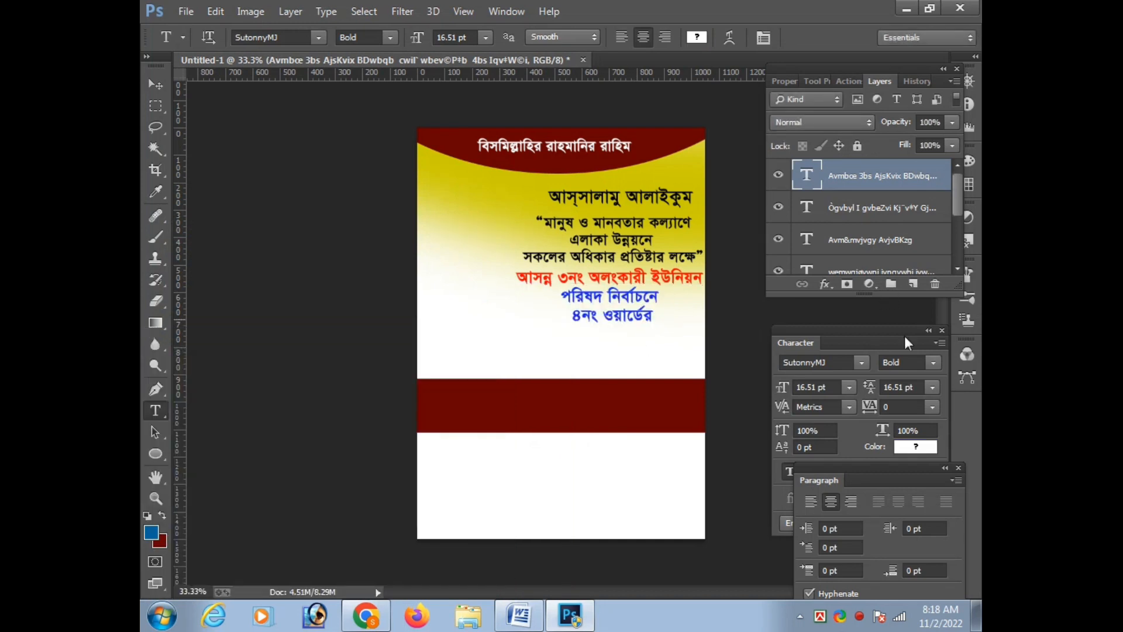
Set the leading of the red and blue text block to 18 pt
{"action": "left_click", "coordinate": [915, 388]}
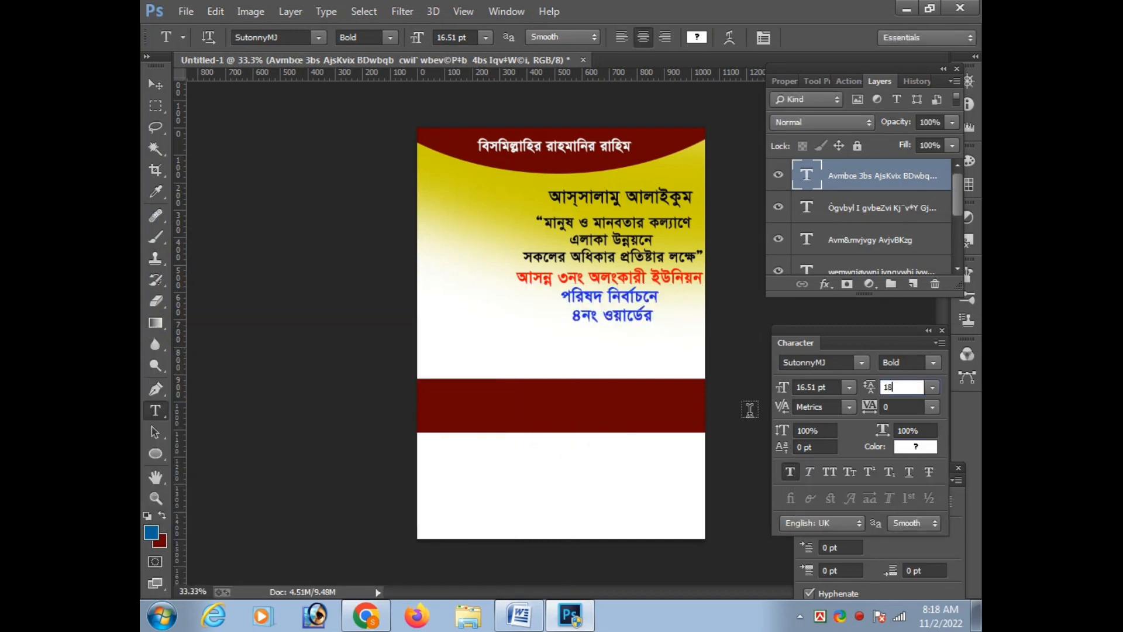
{"action": "type", "text": "18"}
{"action": "key", "text": "Return"}
{"action": "key", "text": "ctrl+t"}
{"action": "key", "text": "Return"}
Scale the greeting text down to about 14 pt, keeping it above the slogan
{"action": "left_click", "coordinate": [637, 200]}
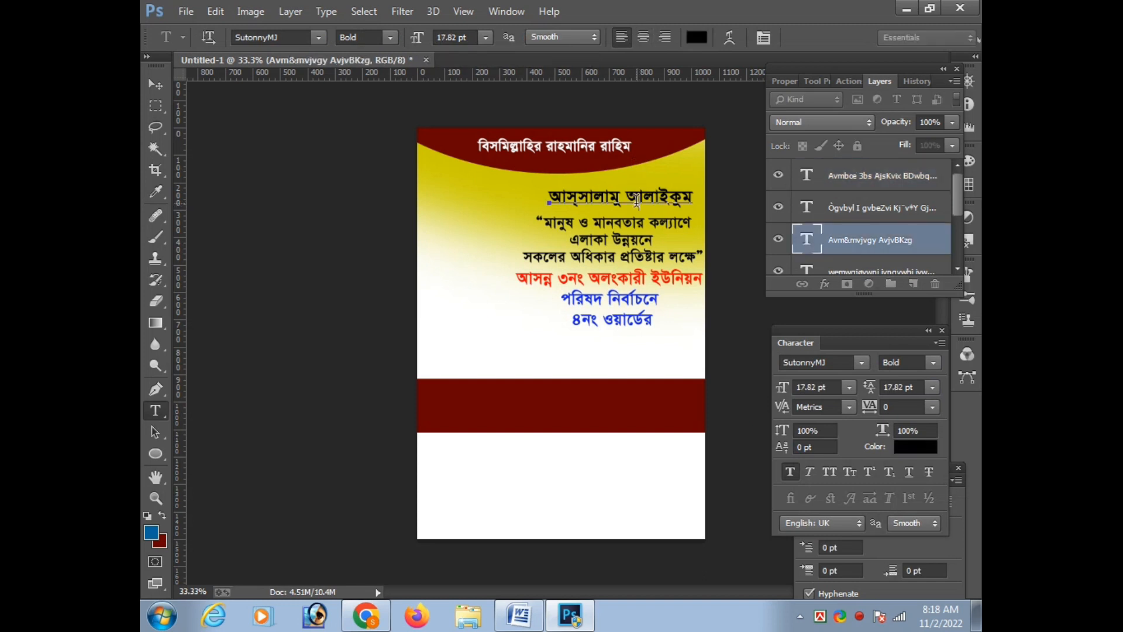
{"action": "key", "text": "ctrl+t"}
{"action": "left_click_drag", "start_coordinate": [690, 187], "coordinate": [673, 195]}
{"action": "key", "text": "Return"}
{"action": "key", "text": "ctrl+t"}
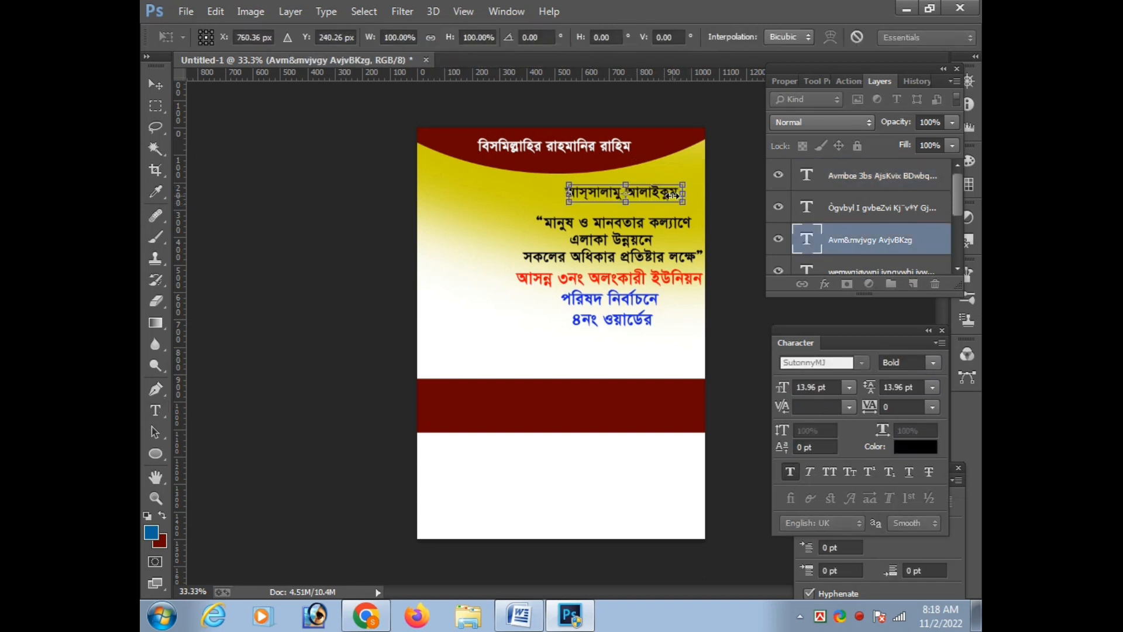
{"action": "key", "text": "Return"}
Move the slogan text block up closer to the greeting
{"action": "left_click", "coordinate": [647, 227]}
{"action": "key", "text": "ctrl+t"}
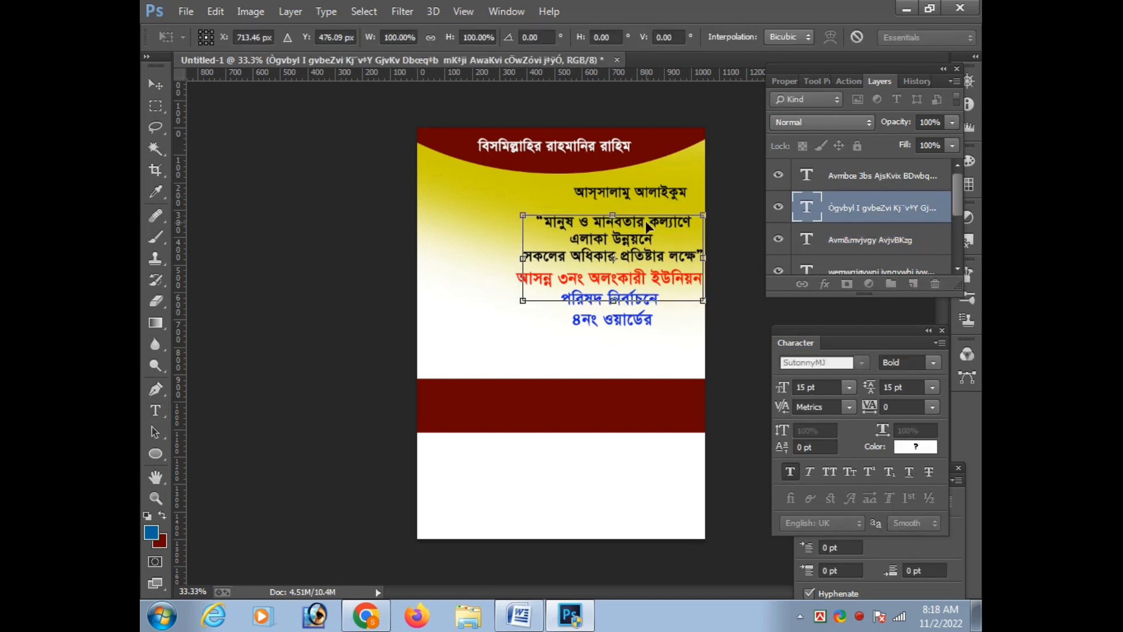
{"action": "key", "text": "Up"}
{"action": "key", "text": "Up"}
{"action": "key", "text": "Up"}
{"action": "key", "text": "Up"}
{"action": "key", "text": "Up"}
{"action": "key", "text": "Up"}
{"action": "key", "text": "Up"}
{"action": "key", "text": "Up"}
{"action": "key", "text": "Up"}
{"action": "key", "text": "Up"}
{"action": "key", "text": "Up"}
{"action": "key", "text": "Up"}
{"action": "key", "text": "Up"}
{"action": "key", "text": "Up"}
{"action": "key", "text": "Up"}
{"action": "key", "text": "Up"}
{"action": "key", "text": "Up"}
{"action": "key", "text": "Up"}
{"action": "key", "text": "Up"}
{"action": "key", "text": "Up"}
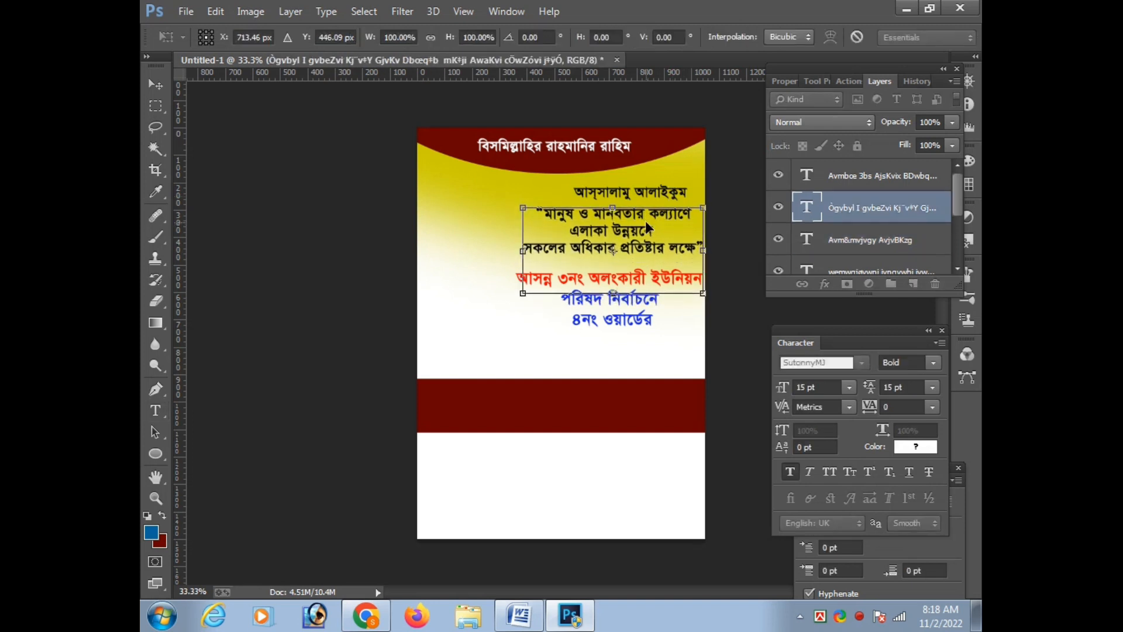
{"action": "key", "text": "Return"}
Color the third line "৪নং ওয়ার্ডের" magenta, RGB 205, 10, 162
{"action": "key", "text": "t"}
{"action": "left_click_drag", "start_coordinate": [655, 320], "coordinate": [536, 319]}
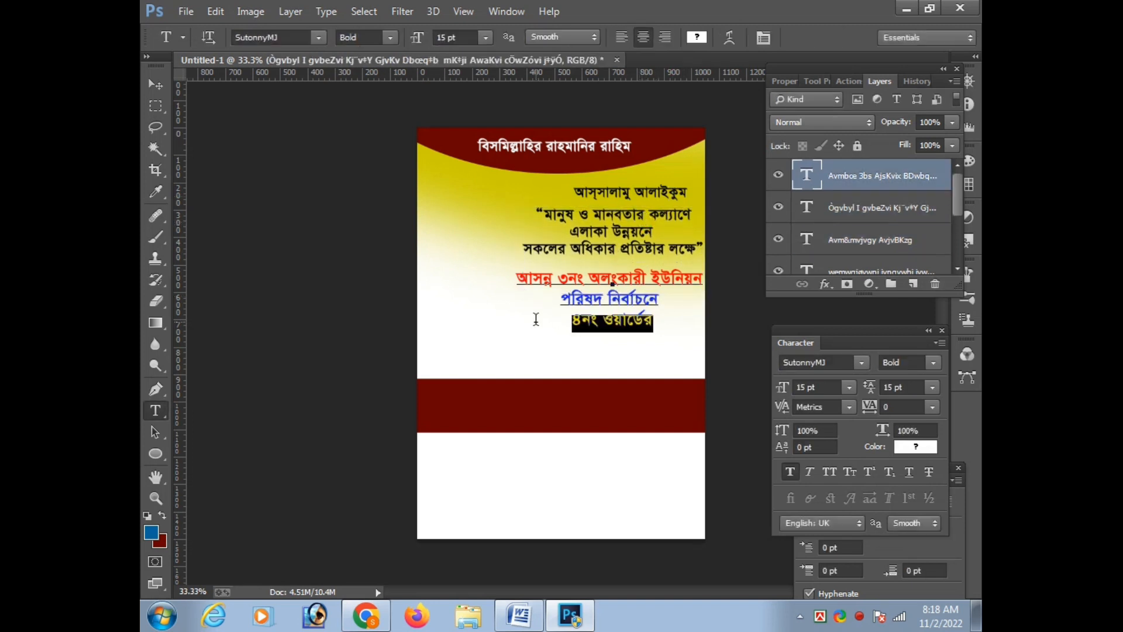
{"action": "left_click", "coordinate": [697, 37]}
{"action": "left_click_drag", "start_coordinate": [669, 113], "coordinate": [765, 339]}
{"action": "left_click_drag", "start_coordinate": [674, 456], "coordinate": [675, 399]}
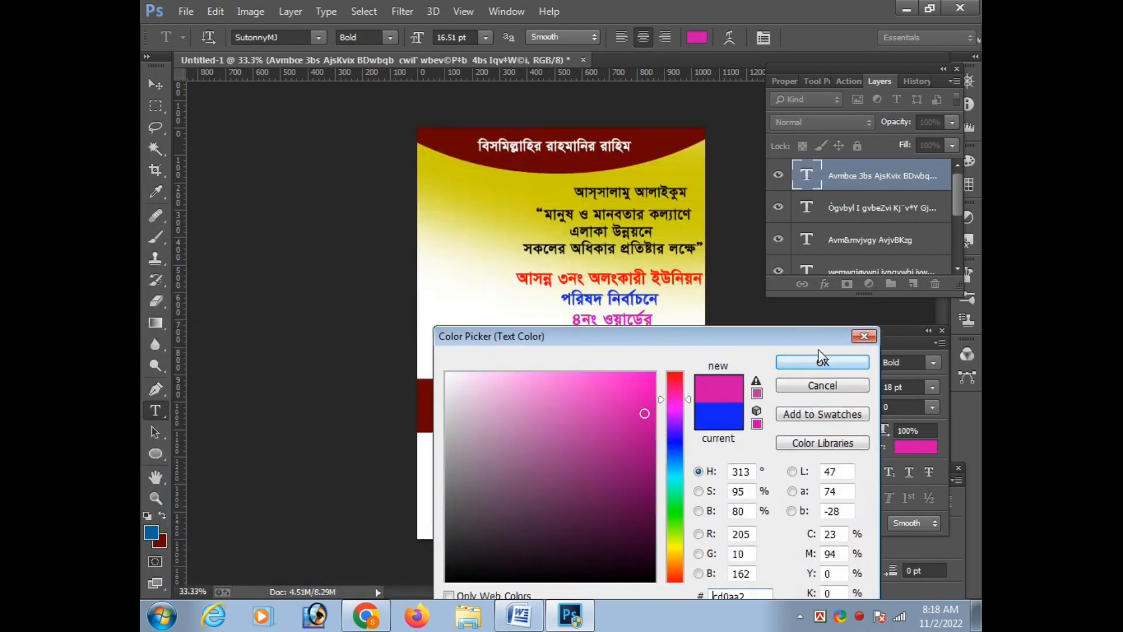
{"action": "left_click", "coordinate": [821, 362]}
{"action": "key", "text": "ctrl+Return"}
Nudge the red, blue and magenta text block slightly up toward the slogan
{"action": "key", "text": "ctrl+t"}
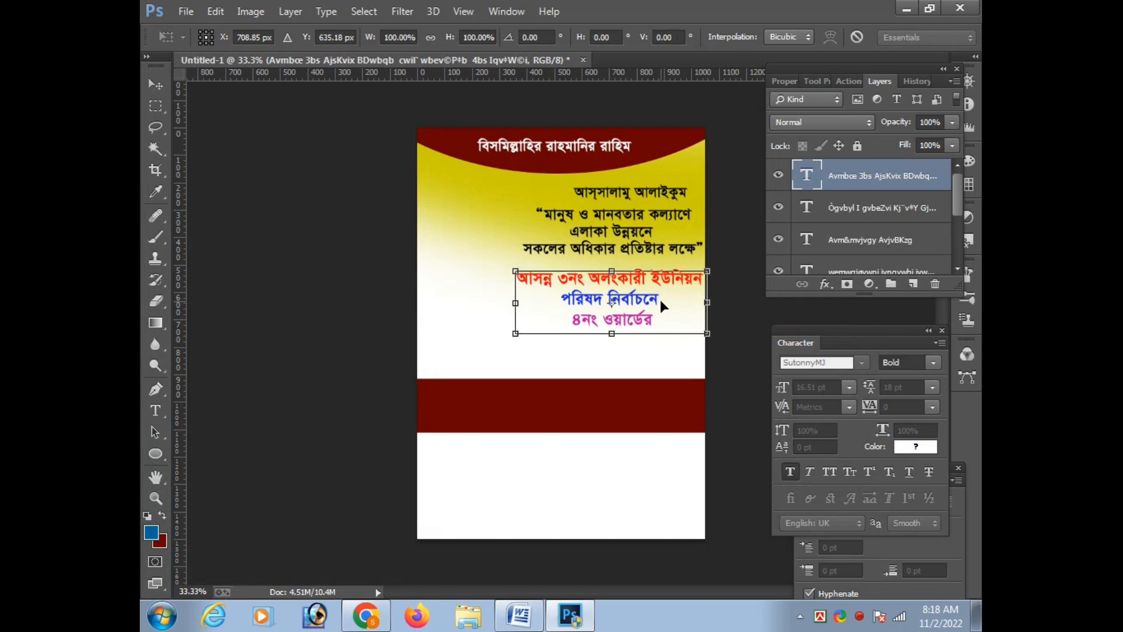
{"action": "key", "text": "Return"}
{"action": "key", "text": "ctrl+t"}
{"action": "key", "text": "Up"}
{"action": "key", "text": "Up"}
{"action": "key", "text": "Up"}
{"action": "key", "text": "Up"}
{"action": "key", "text": "Up"}
{"action": "key", "text": "Up"}
{"action": "key", "text": "Up"}
{"action": "key", "text": "Up"}
{"action": "key", "text": "Up"}
{"action": "key", "text": "Up"}
{"action": "key", "text": "Up"}
{"action": "key", "text": "Up"}
{"action": "key", "text": "Up"}
{"action": "key", "text": "Up"}
{"action": "key", "text": "Up"}
{"action": "key", "text": "Up"}
{"action": "key", "text": "Up"}
{"action": "key", "text": "Up"}
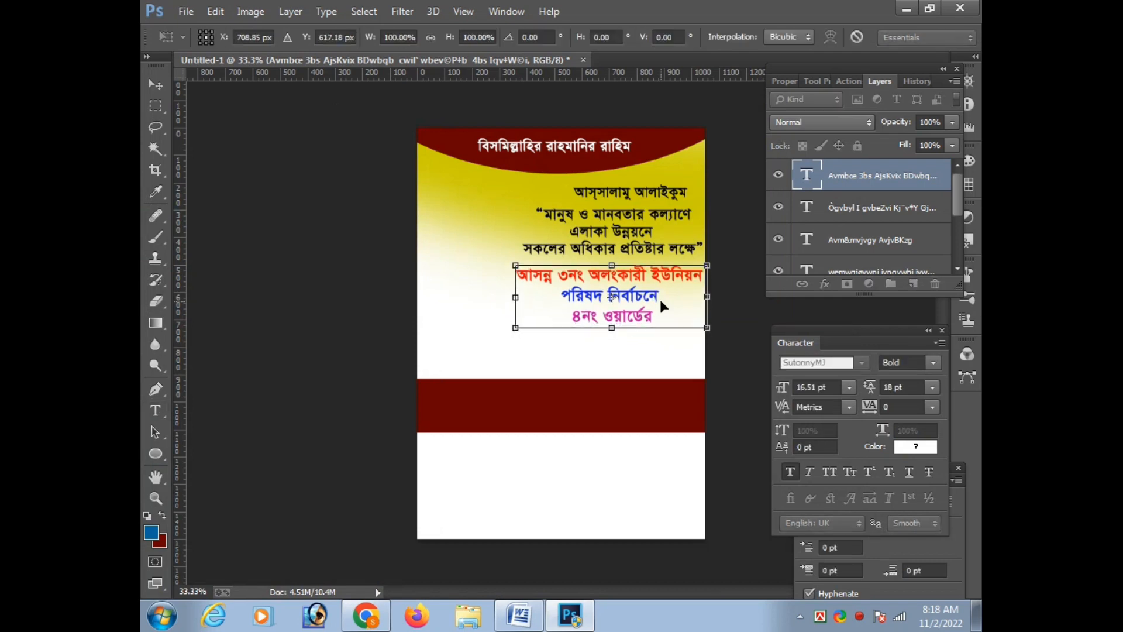
{"action": "key", "text": "Down"}
{"action": "key", "text": "Down"}
{"action": "key", "text": "Down"}
{"action": "key", "text": "Down"}
{"action": "key", "text": "Down"}
{"action": "key", "text": "Down"}
{"action": "key", "text": "Return"}
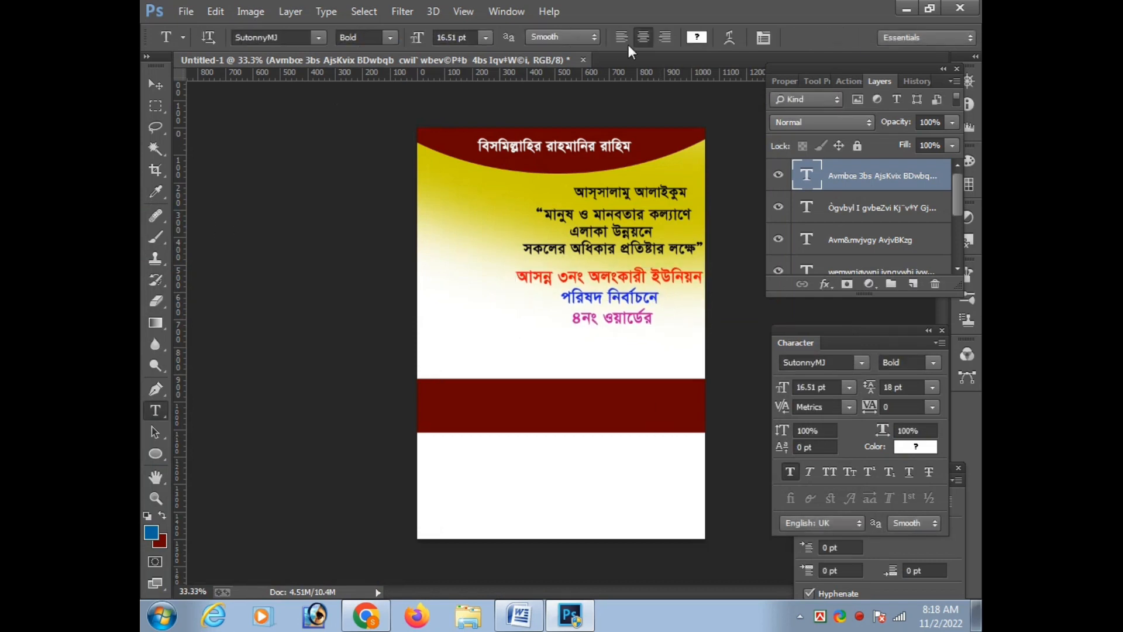
Color the greeting "আস্সালামু আলাইকুম" blue, RGB 12, 33, 227
{"action": "left_click_drag", "start_coordinate": [573, 192], "coordinate": [687, 192]}
{"action": "left_click", "coordinate": [696, 37]}
{"action": "left_click", "coordinate": [643, 395]}
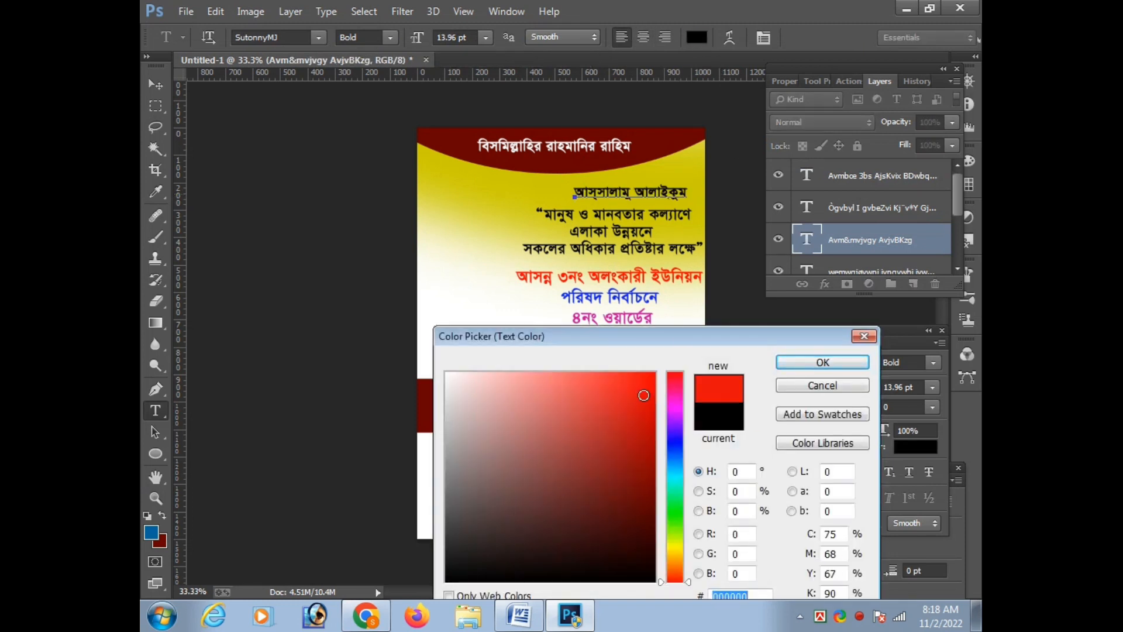
{"action": "left_click", "coordinate": [676, 454]}
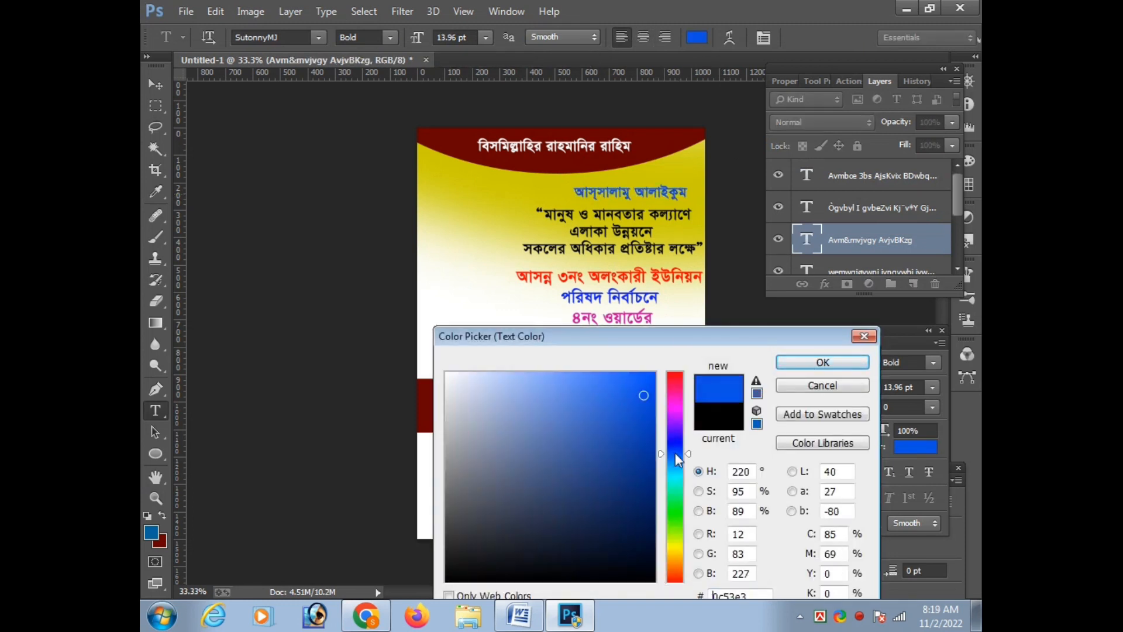
{"action": "left_click_drag", "start_coordinate": [673, 443], "coordinate": [675, 445]}
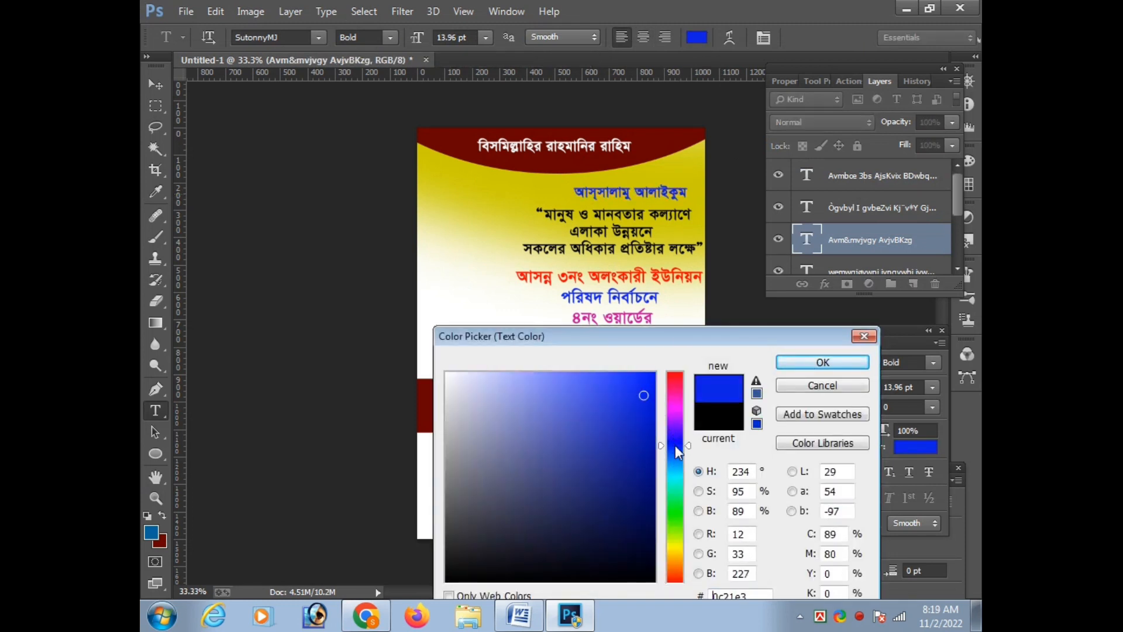
{"action": "left_click", "coordinate": [821, 363]}
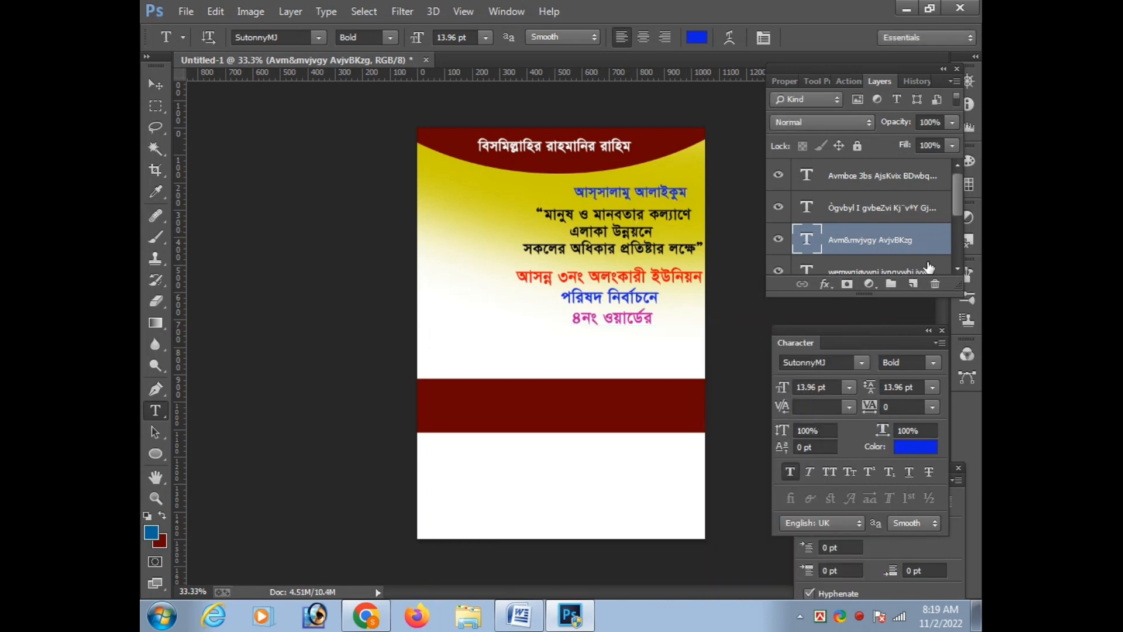
Add a 3 px outside stroke in near-white, RGB 244, 247, 247, to the greeting text
{"action": "double_click", "coordinate": [926, 250]}
{"action": "left_click_drag", "start_coordinate": [752, 204], "coordinate": [465, 297]}
{"action": "left_click", "coordinate": [328, 555]}
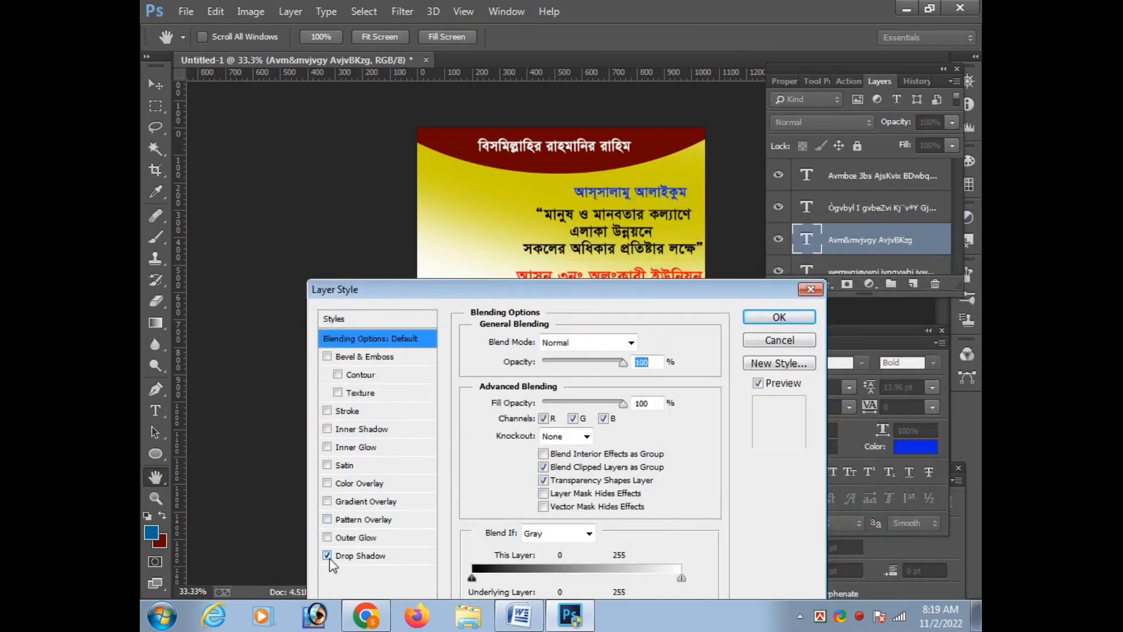
{"action": "left_click", "coordinate": [331, 556]}
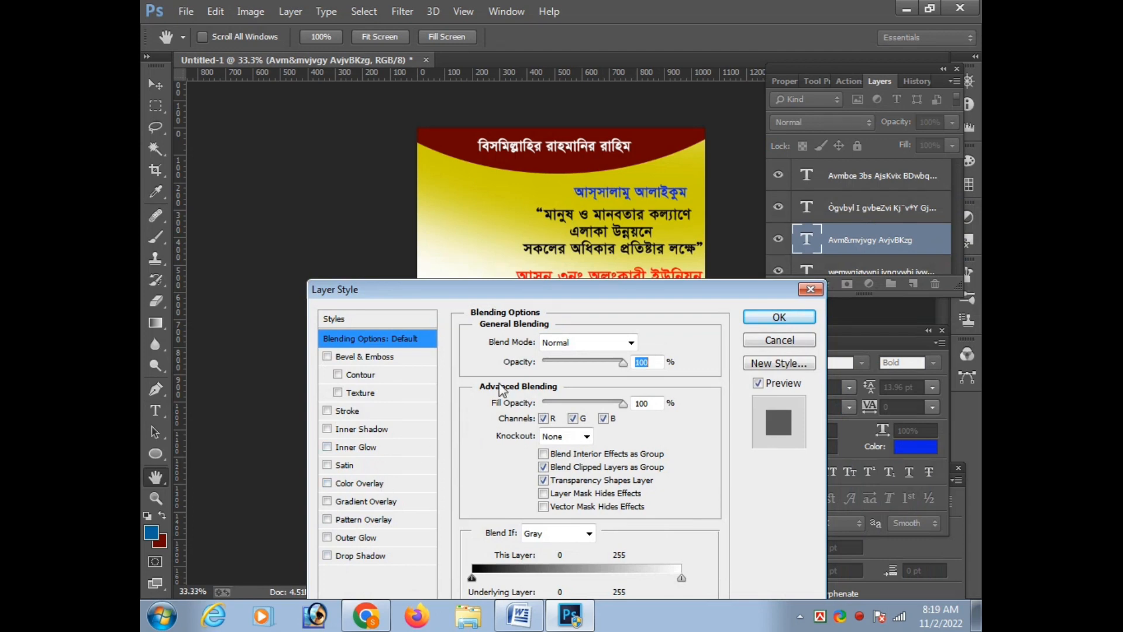
{"action": "left_click", "coordinate": [328, 411]}
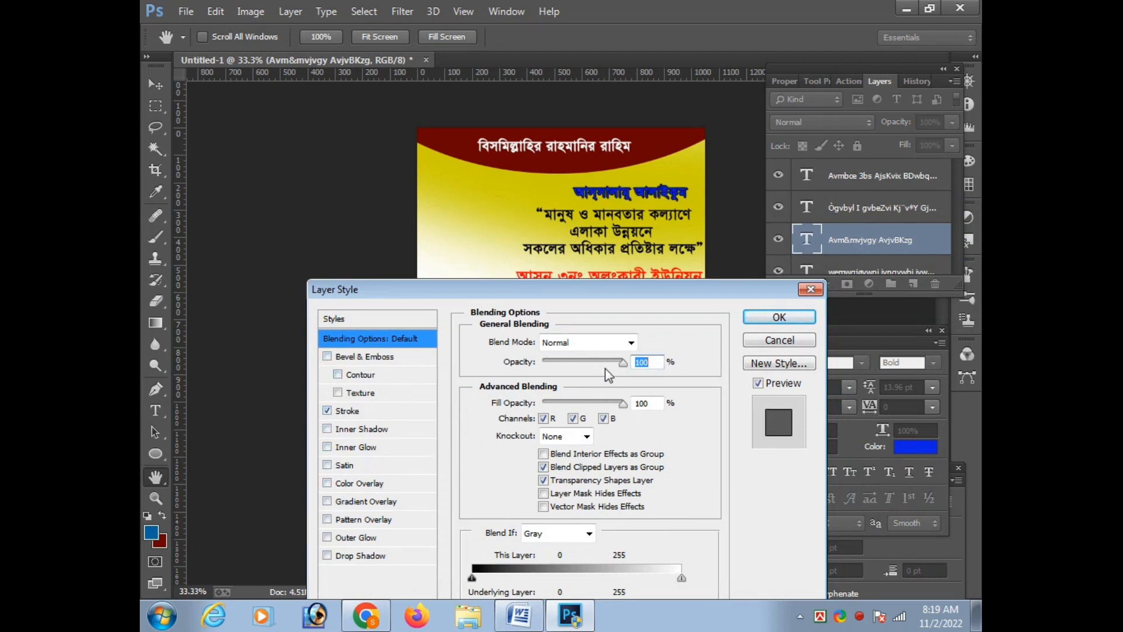
{"action": "left_click_drag", "start_coordinate": [538, 301], "coordinate": [526, 260]}
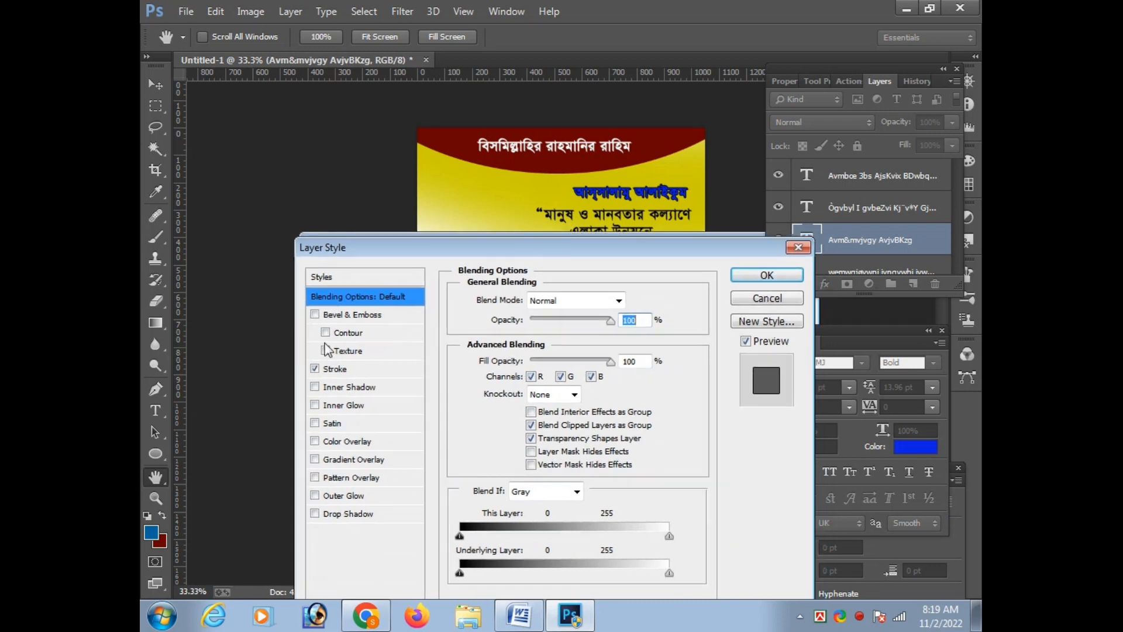
{"action": "left_click", "coordinate": [354, 373]}
{"action": "left_click", "coordinate": [491, 428]}
{"action": "left_click", "coordinate": [448, 378]}
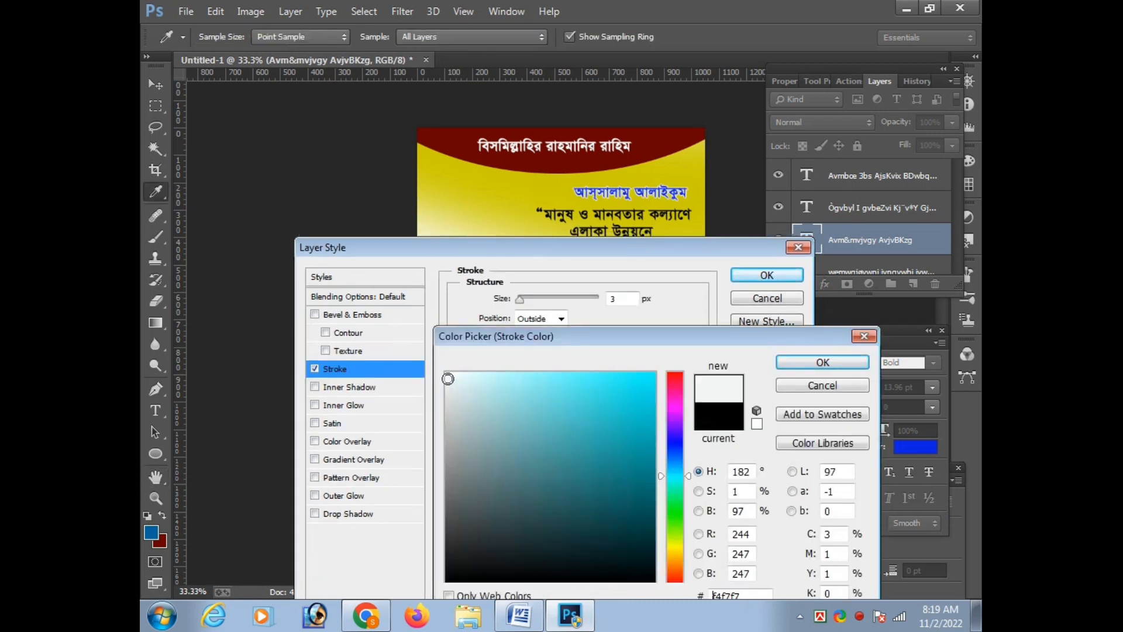
{"action": "left_click", "coordinate": [823, 365]}
{"action": "key", "text": "Return"}
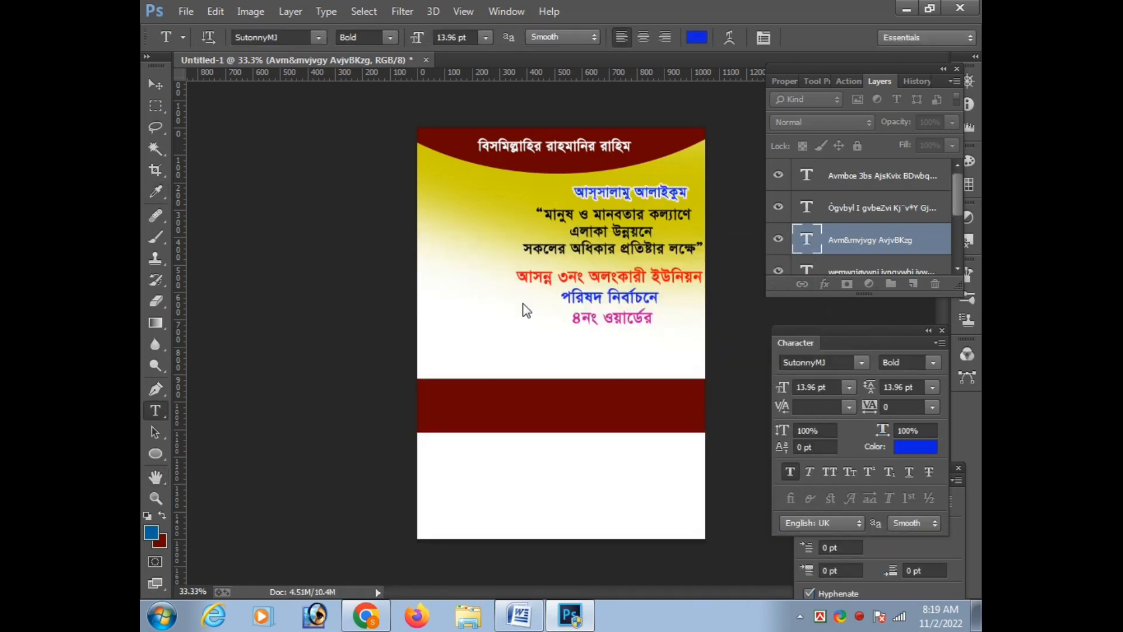
Give the three-line slogan an outside stroke in near-white, RGB 248, 253, 253, and make it thicker than 3 px
{"action": "left_click", "coordinate": [634, 230]}
{"action": "key", "text": "ctrl+Return"}
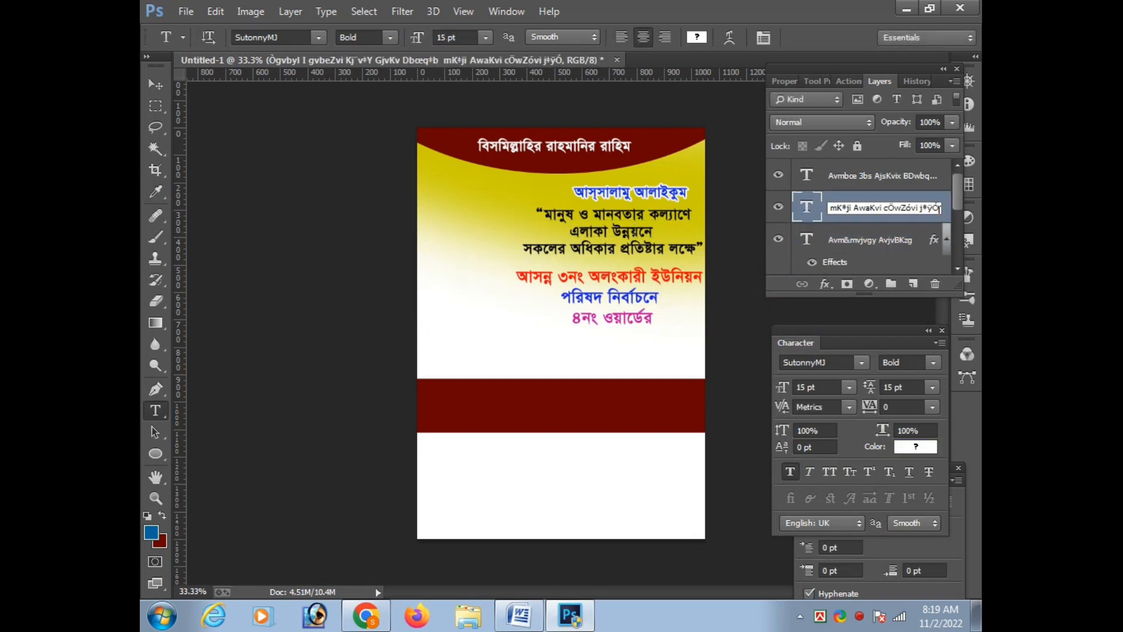
{"action": "double_click", "coordinate": [938, 217]}
{"action": "left_click", "coordinate": [331, 370]}
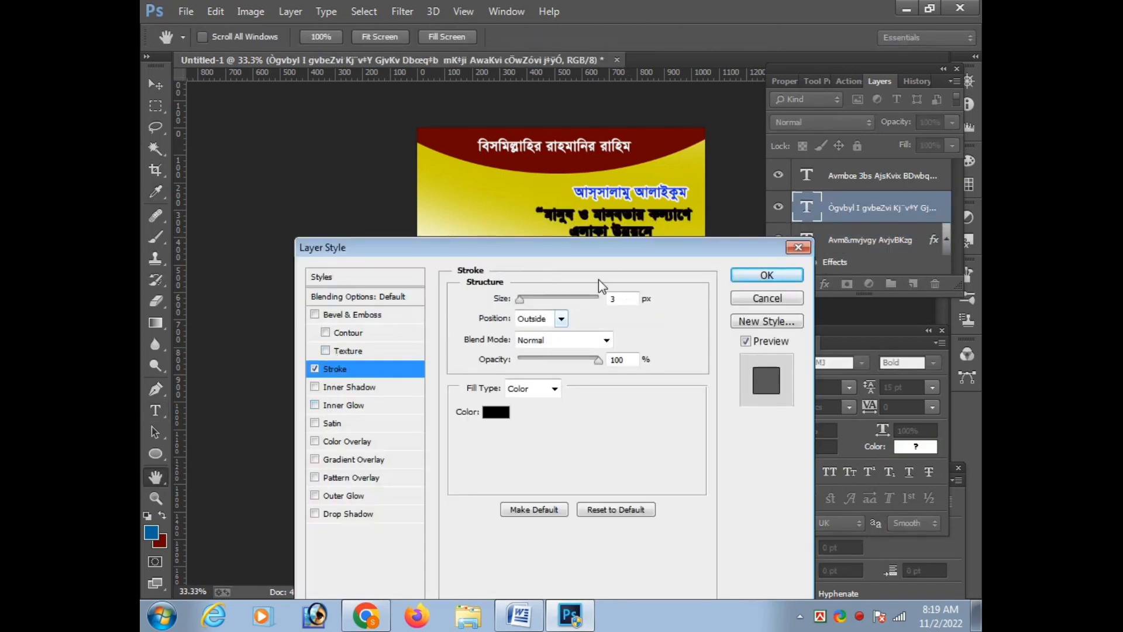
{"action": "left_click_drag", "start_coordinate": [527, 247], "coordinate": [507, 306]}
{"action": "left_click", "coordinate": [472, 482]}
{"action": "left_click", "coordinate": [455, 381]}
{"action": "left_click", "coordinate": [450, 373]}
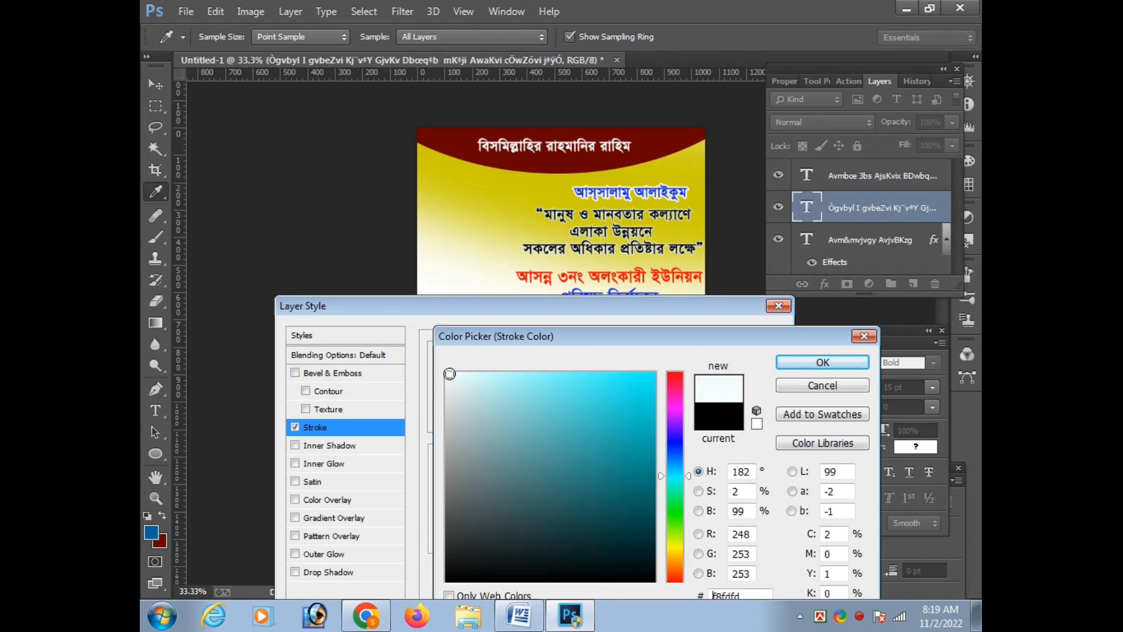
{"action": "left_click", "coordinate": [805, 364]}
{"action": "left_click_drag", "start_coordinate": [500, 365], "coordinate": [506, 367]}
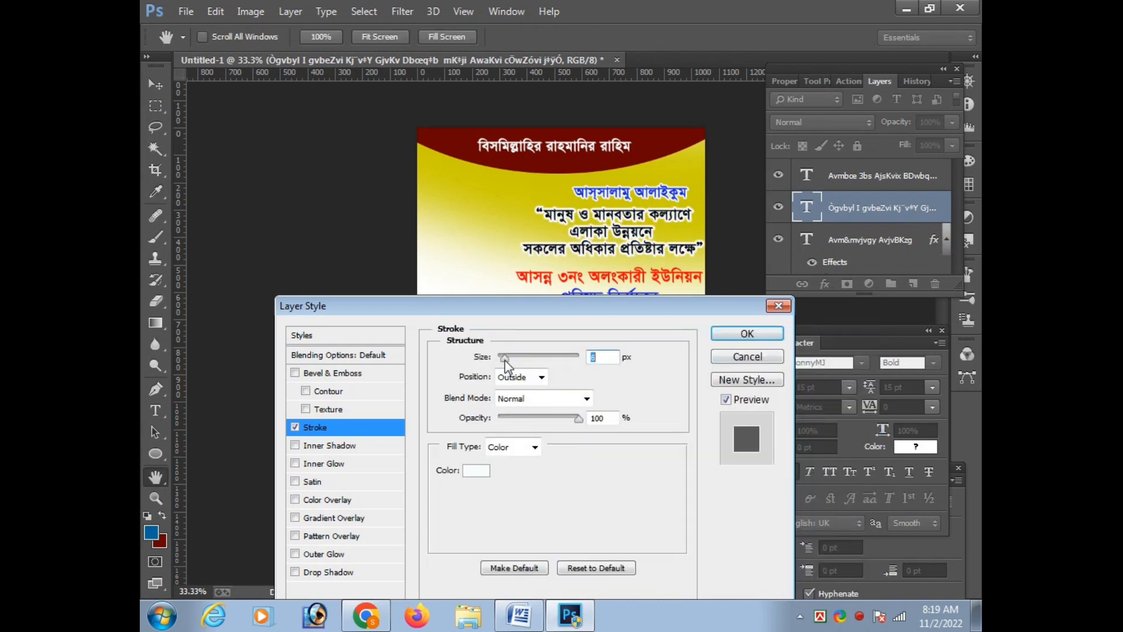
{"action": "key", "text": "Return"}
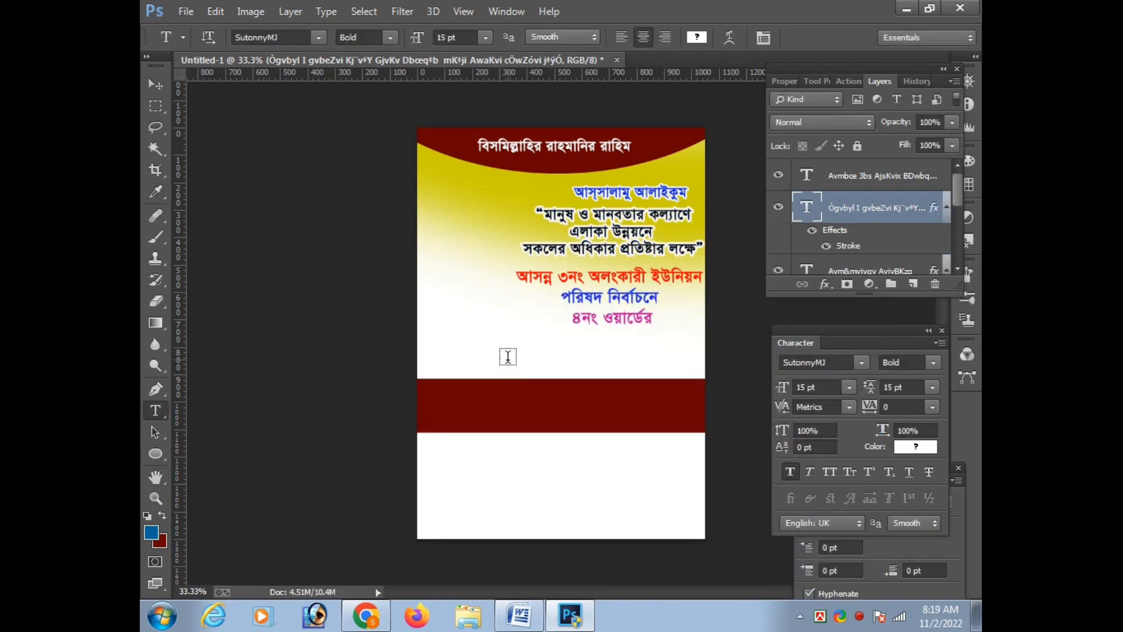
Nudge the slogan text block slightly left so its closing quotation mark sits inside the poster edge
{"action": "left_click", "coordinate": [596, 289]}
{"action": "left_click_drag", "start_coordinate": [648, 216], "coordinate": [690, 236]}
{"action": "key", "text": "ctrl+Return"}
{"action": "key", "text": "ctrl+t"}
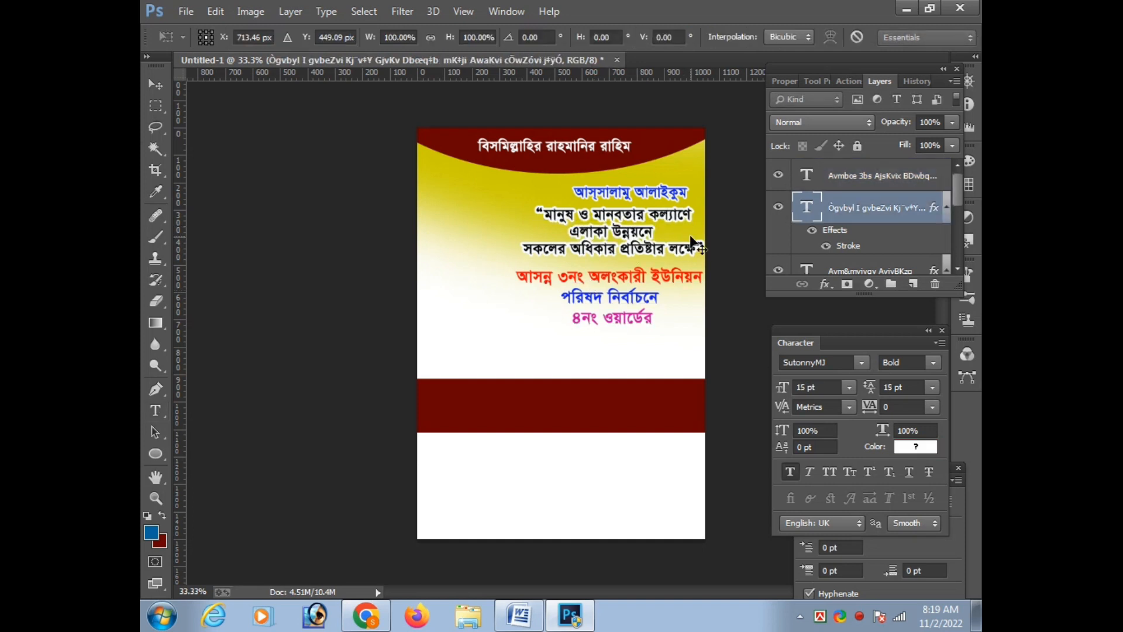
{"action": "key", "text": "Left"}
{"action": "key", "text": "Left"}
{"action": "key", "text": "Return"}
Move the red, blue and magenta election text block up closer to the slogan
{"action": "left_click", "coordinate": [625, 301]}
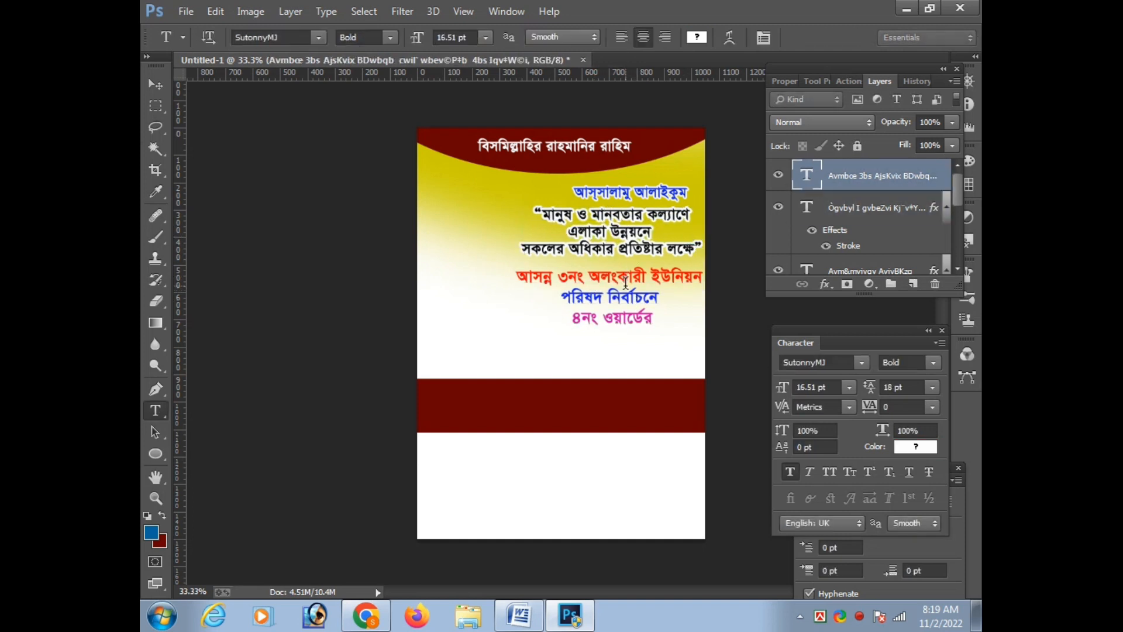
{"action": "key", "text": "ctrl+Return"}
{"action": "key", "text": "ctrl+t"}
{"action": "key", "text": "shift+Up"}
{"action": "key", "text": "shift+Up"}
{"action": "key", "text": "shift+Up"}
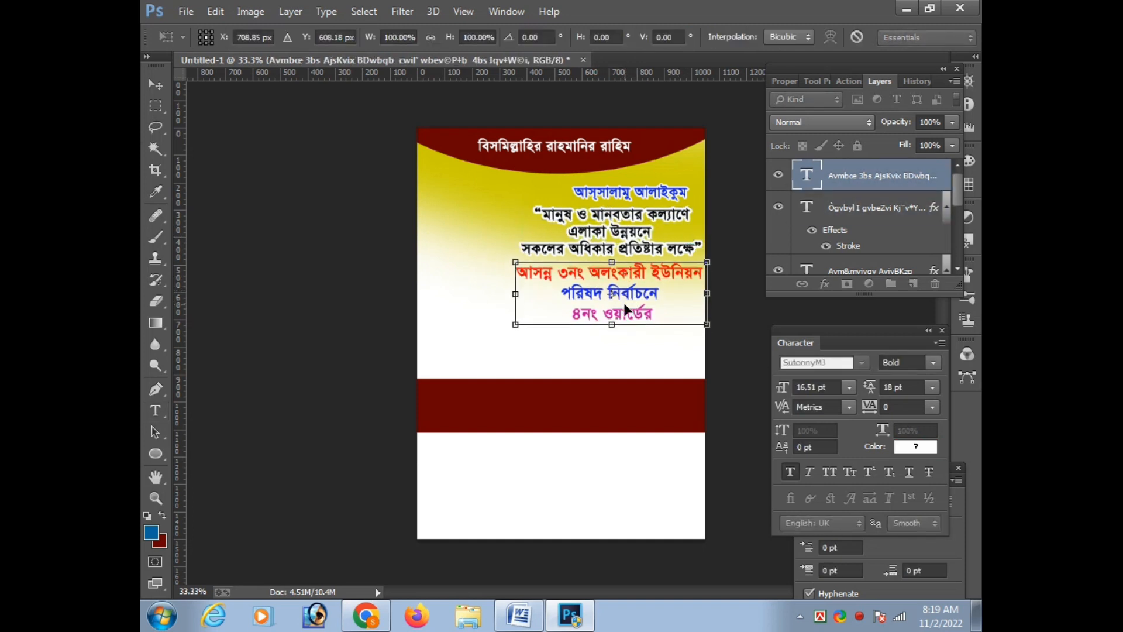
{"action": "key", "text": "Return"}
{"action": "key", "text": "t"}
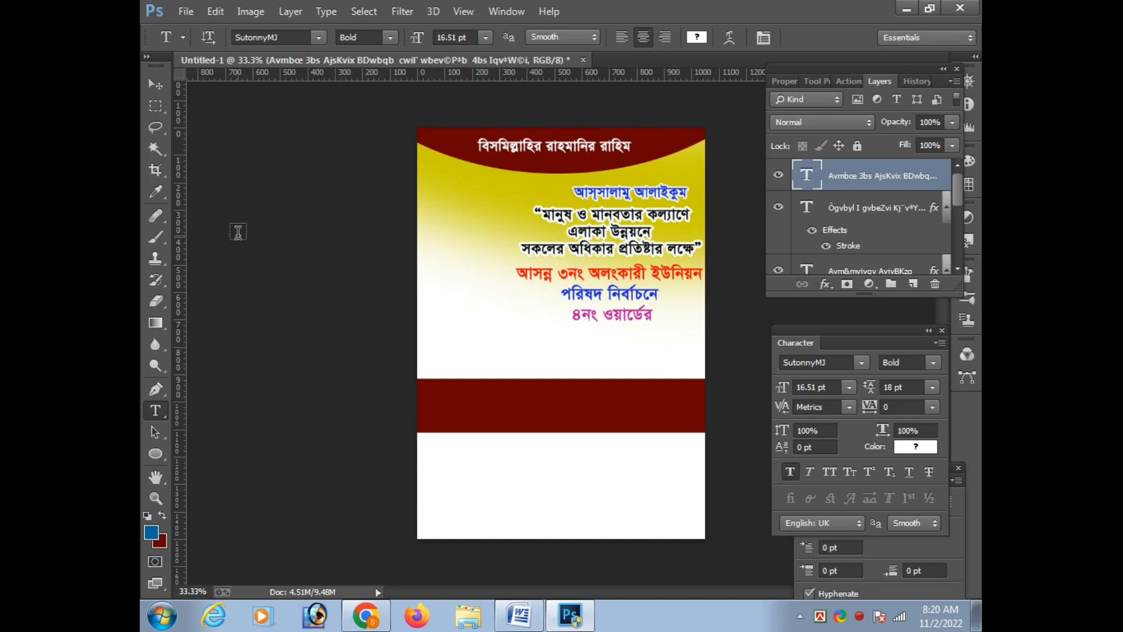
Draw a five-sided polygon with blue fill and a 5 pt yellow stroke below the line "৪নং ওয়ার্ডের"
{"action": "left_click", "coordinate": [156, 454]}
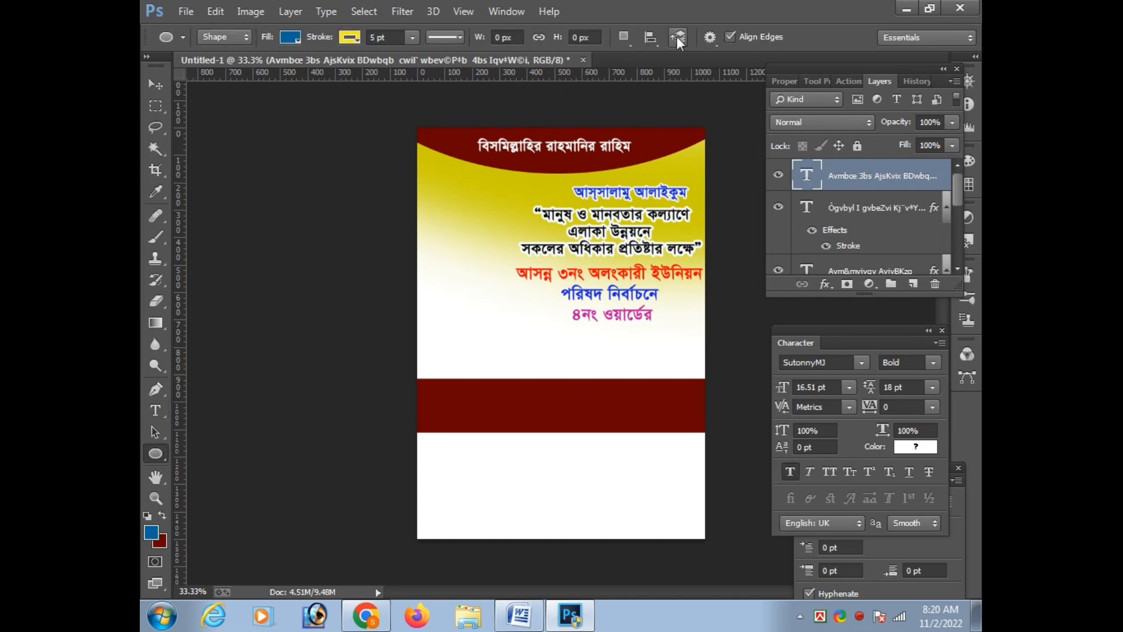
{"action": "left_click", "coordinate": [624, 37]}
{"action": "left_click", "coordinate": [156, 454]}
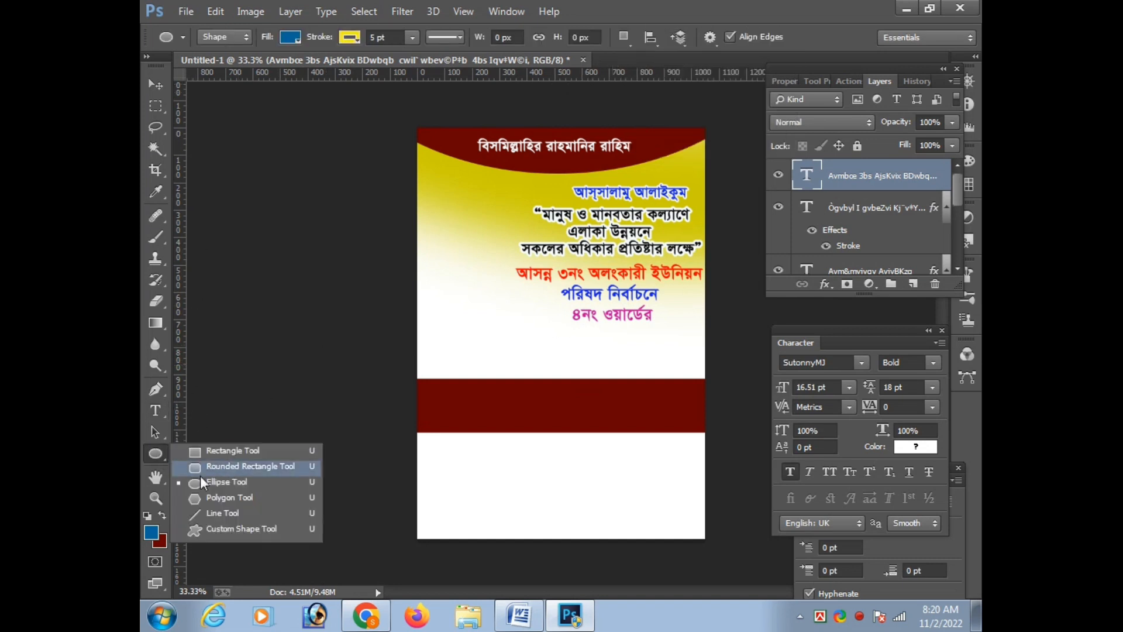
{"action": "left_click", "coordinate": [227, 499]}
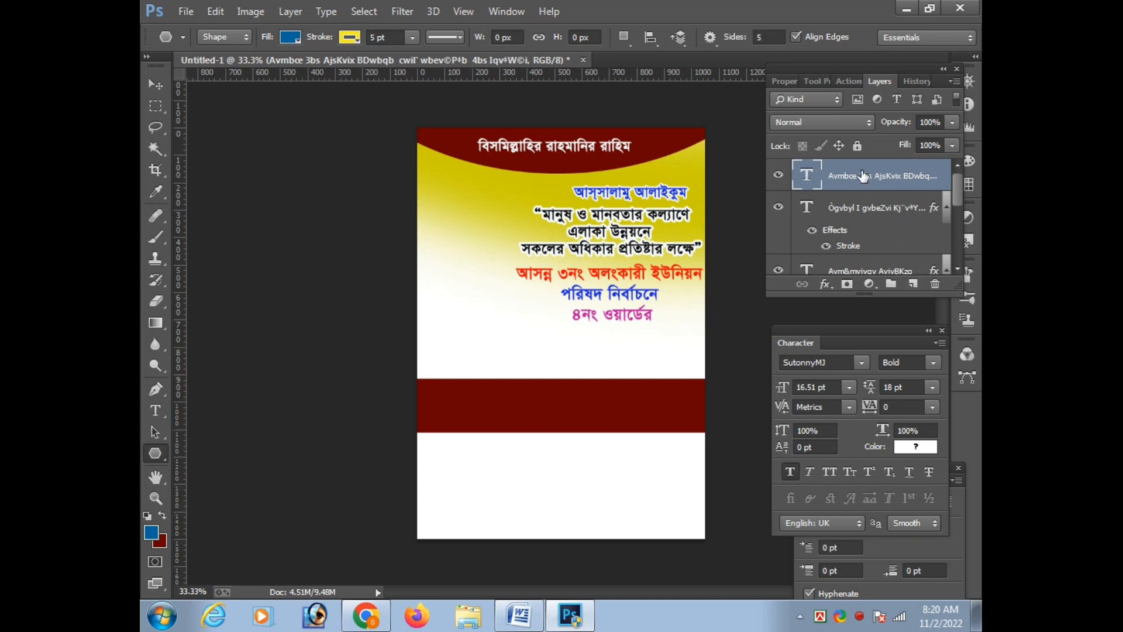
{"action": "left_click", "coordinate": [913, 285]}
{"action": "mouse_move", "coordinate": [436, 272]}
{"action": "left_mouse_down"}
{"action": "mouse_move", "coordinate": [506, 350]}
{"action": "mouse_move", "coordinate": [464, 309]}
{"action": "mouse_move", "coordinate": [468, 292]}
{"action": "mouse_move", "coordinate": [619, 328]}
{"action": "mouse_move", "coordinate": [604, 356]}
{"action": "mouse_move", "coordinate": [632, 377]}
{"action": "mouse_move", "coordinate": [633, 358]}
{"action": "left_mouse_up"}
{"action": "key", "text": "v"}
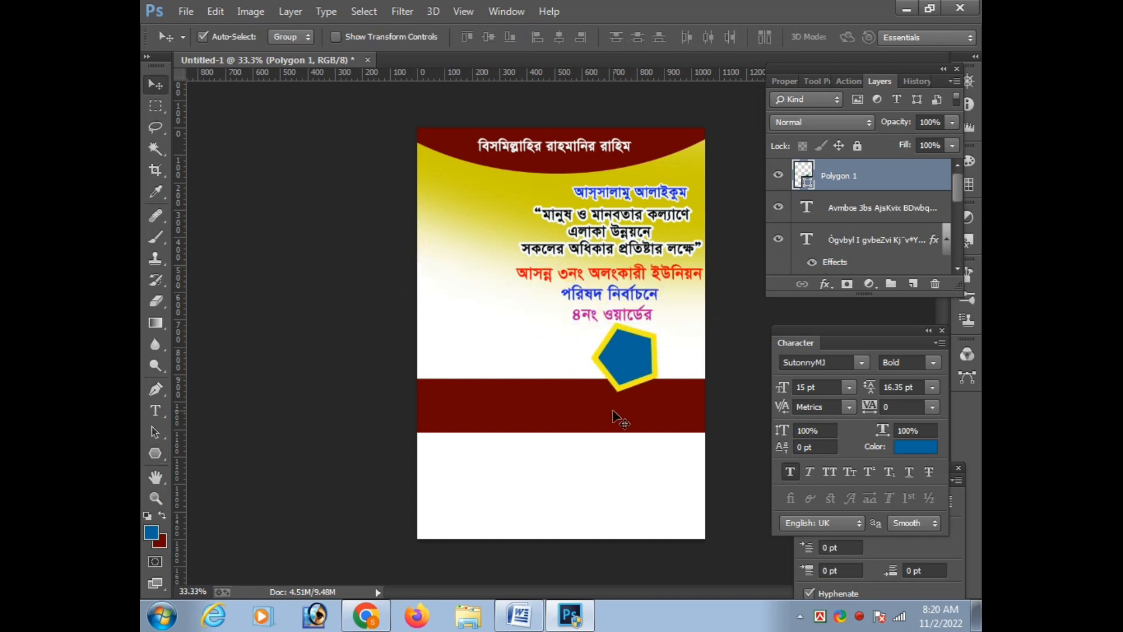
Lower the maroon band toward the poster's bottom and shift the pentagon down into the space above it
{"action": "left_click_drag", "start_coordinate": [613, 401], "coordinate": [613, 425]}
{"action": "left_click", "coordinate": [619, 364]}
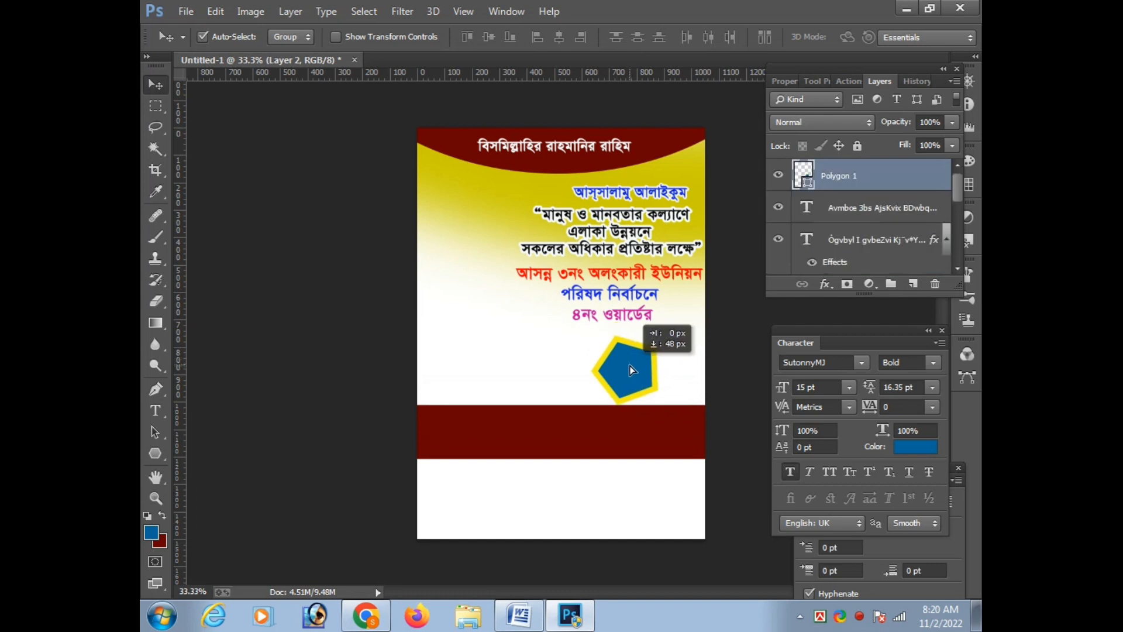
{"action": "key", "text": "ctrl+t"}
{"action": "key", "text": "Return"}
{"action": "left_click_drag", "start_coordinate": [675, 452], "coordinate": [674, 469]}
Rotate the pentagon to point downward and enlarge it to fill the space between the ward line and the maroon band
{"action": "left_click_drag", "start_coordinate": [653, 360], "coordinate": [697, 290]}
{"action": "key", "text": "ctrl+t"}
{"action": "key", "text": "Return"}
{"action": "key", "text": "ctrl+t"}
{"action": "key", "text": "Return"}
{"action": "left_click_drag", "start_coordinate": [641, 456], "coordinate": [641, 460]}
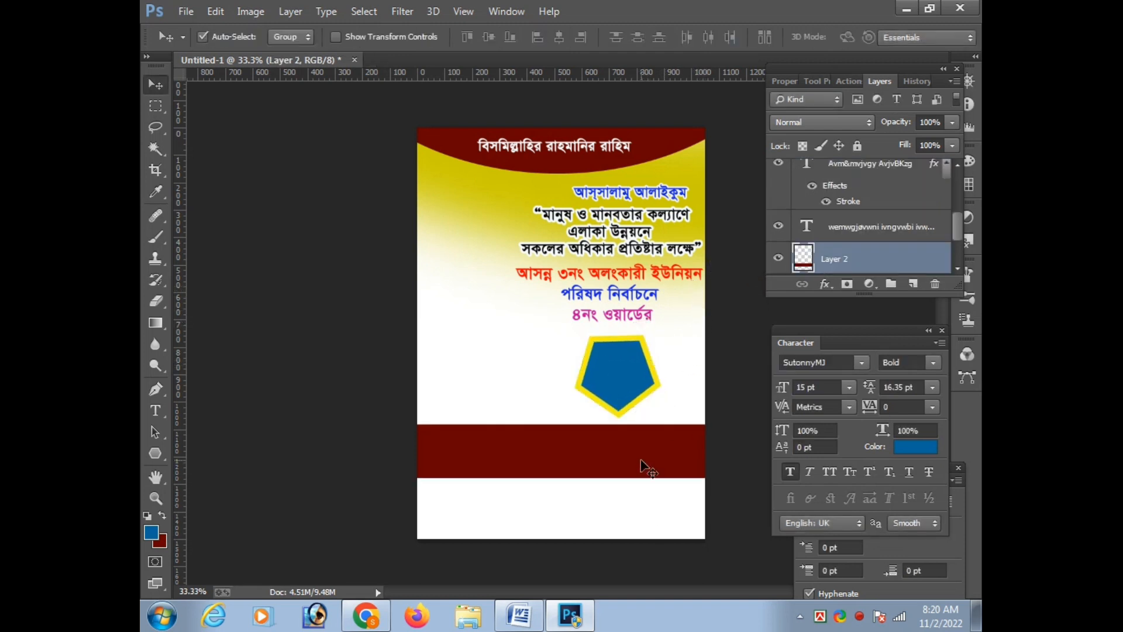
{"action": "mouse_move", "coordinate": [647, 367]}
{"action": "left_mouse_down"}
{"action": "mouse_move", "coordinate": [660, 331]}
{"action": "mouse_move", "coordinate": [648, 353]}
{"action": "left_mouse_up"}
{"action": "key", "text": "ctrl+t"}
{"action": "key", "text": "Return"}
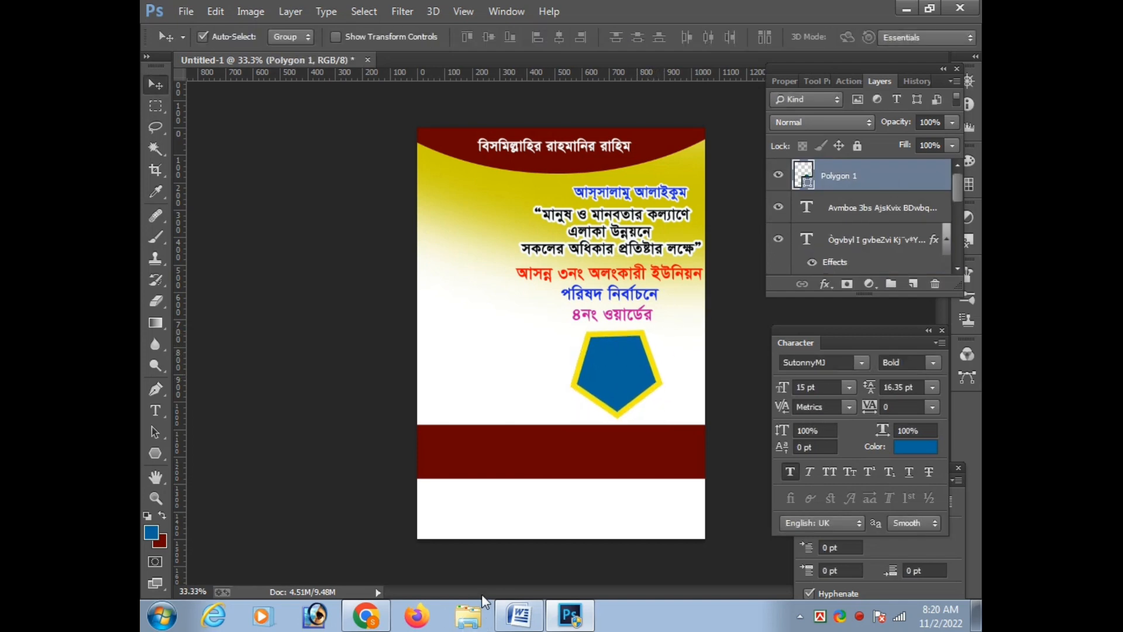
Switch to Word and copy the words "মেম্বার পদপ্রার্থী"
{"action": "left_click", "coordinate": [516, 620]}
{"action": "mouse_move", "coordinate": [407, 401]}
{"action": "left_mouse_down"}
{"action": "mouse_move", "coordinate": [546, 380]}
{"action": "mouse_move", "coordinate": [539, 401]}
{"action": "mouse_move", "coordinate": [408, 407]}
{"action": "left_mouse_up"}
{"action": "key", "text": "ctrl+c"}
{"action": "left_click", "coordinate": [448, 403]}
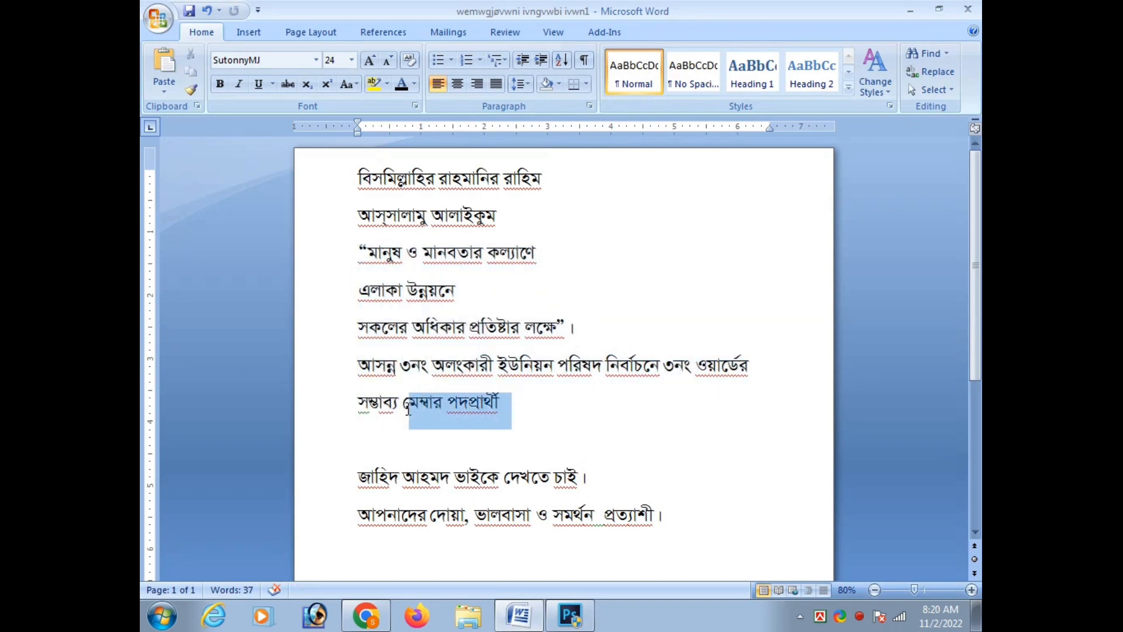
Back in Photoshop, paste "মেম্বার পদপ্রার্থী" as a new 15 pt text layer on the empty area beside the pentagon
{"action": "left_click", "coordinate": [570, 614]}
{"action": "key", "text": "t"}
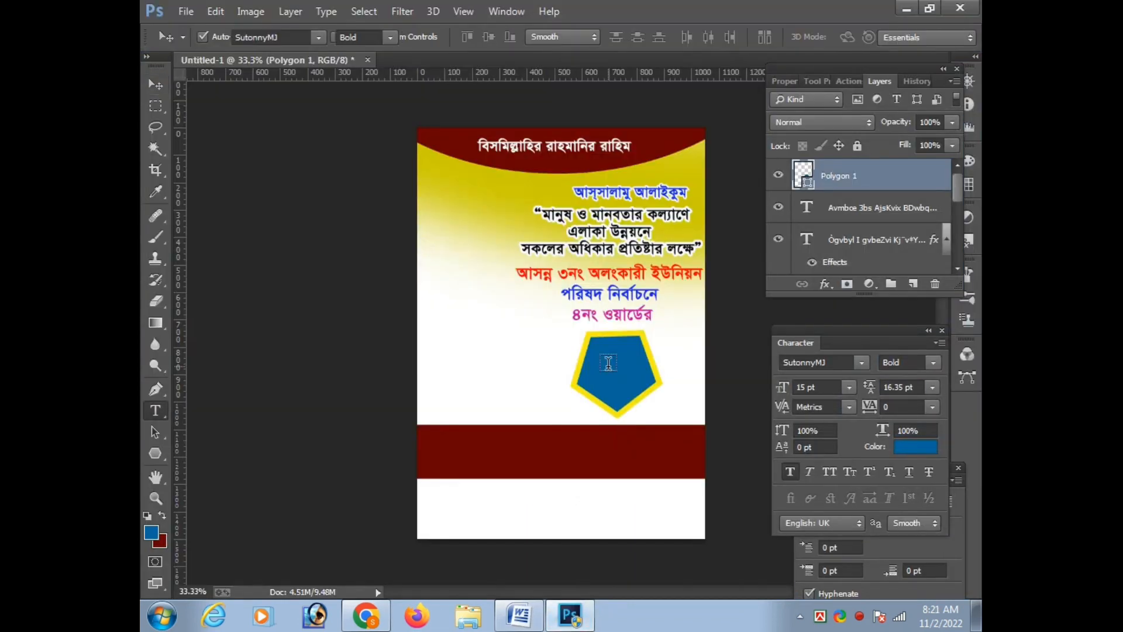
{"action": "left_click", "coordinate": [619, 372]}
{"action": "key", "text": "ctrl+Return"}
{"action": "left_click", "coordinate": [499, 326]}
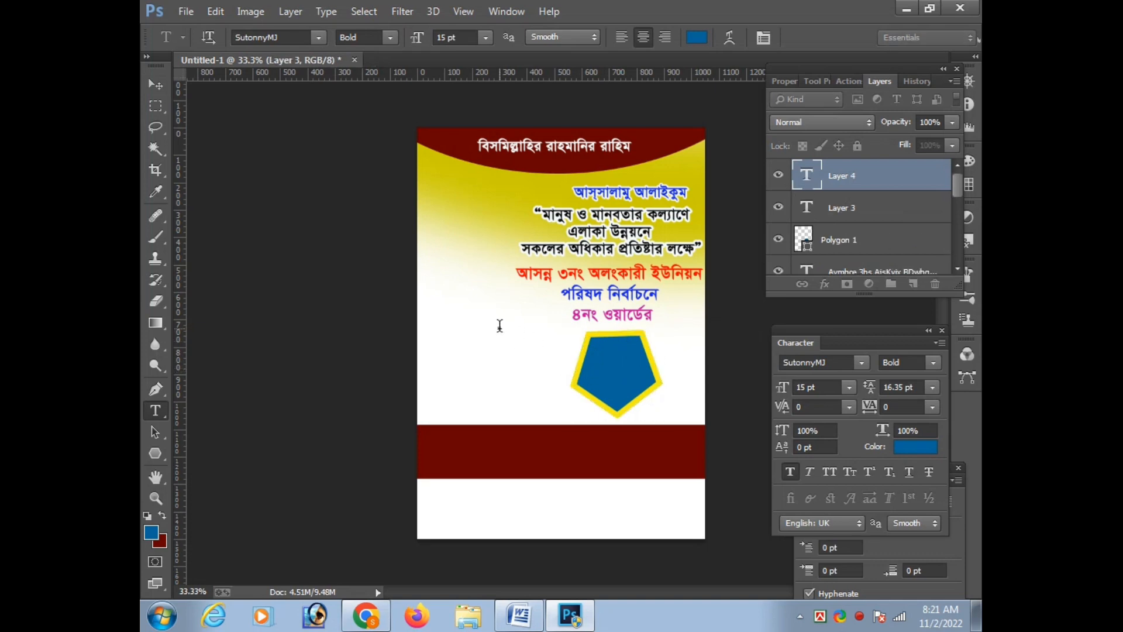
{"action": "key", "text": "ctrl+v"}
{"action": "key", "text": "ctrl+Return"}
{"action": "key", "text": "v"}
{"action": "left_click", "coordinate": [610, 333], "text": "ctrl"}
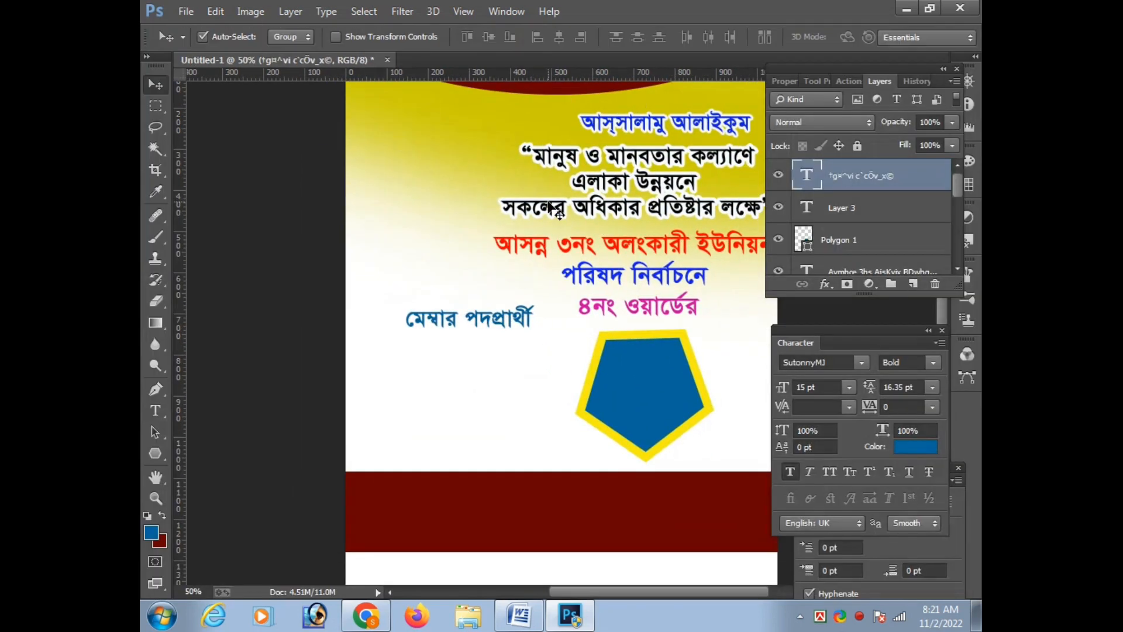
Color the "মেম্বার পদপ্রার্থী" text near-white and move it onto the blue pentagon
{"action": "key", "text": "t"}
{"action": "left_click", "coordinate": [696, 37]}
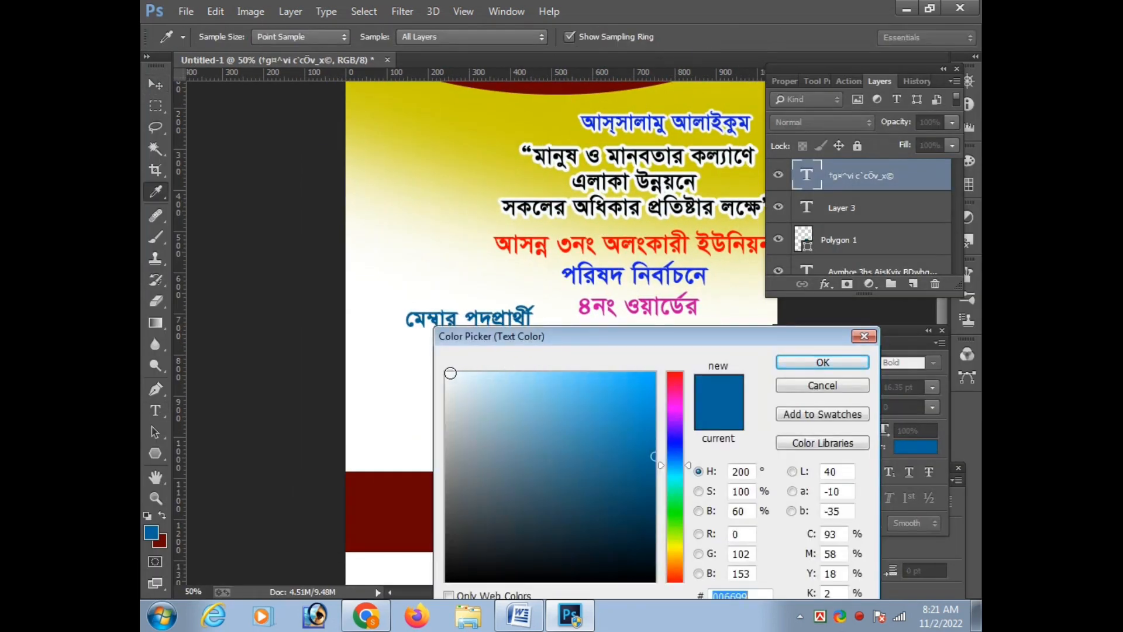
{"action": "left_click", "coordinate": [450, 372]}
{"action": "key", "text": "Return"}
{"action": "key", "text": "v"}
{"action": "left_click_drag", "start_coordinate": [494, 315], "coordinate": [661, 383]}
Break "মেম্বার পদপ্রার্থী" into two lines and nudge it up and left to center it in the pentagon
{"action": "double_click", "coordinate": [645, 377]}
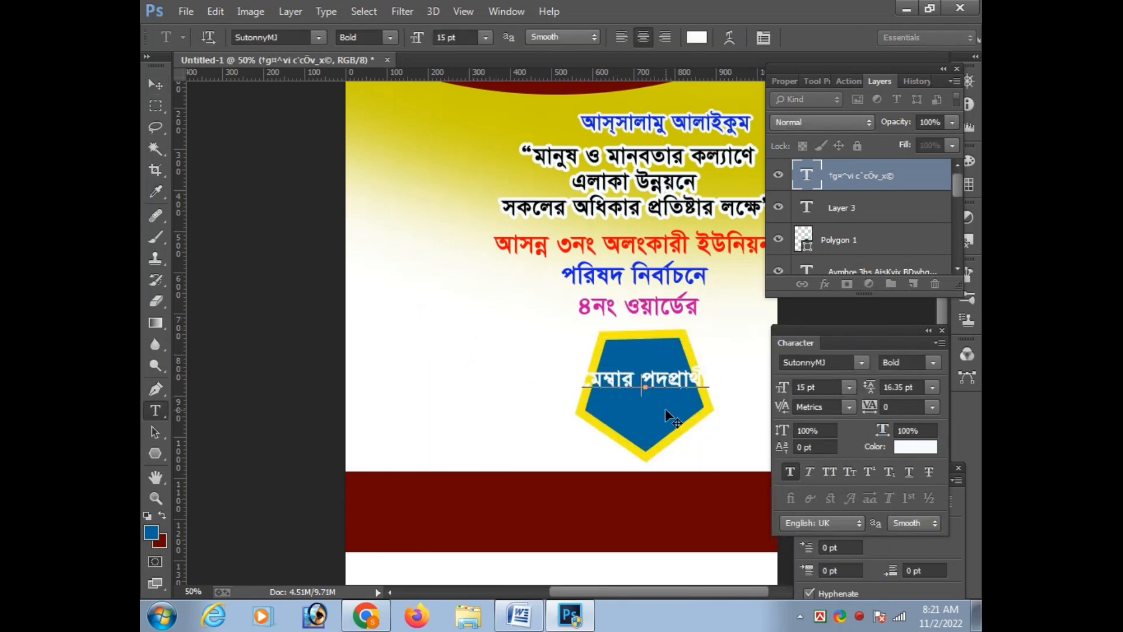
{"action": "key", "text": "ctrl+t"}
{"action": "key", "text": "Up"}
{"action": "key", "text": "Up"}
{"action": "key", "text": "Up"}
{"action": "key", "text": "Left"}
{"action": "key", "text": "Left"}
{"action": "key", "text": "Return"}
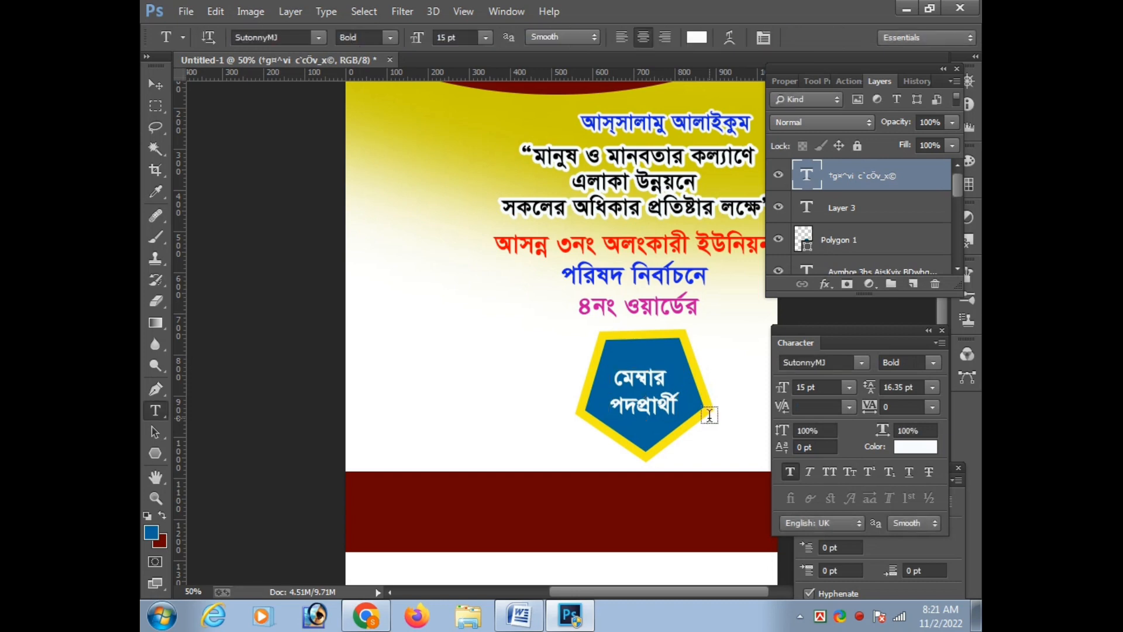
Rotate the pentagon by about 1.3° to level its upper edge
{"action": "key", "text": "v"}
{"action": "left_click", "coordinate": [697, 403]}
{"action": "key", "text": "ctrl+t"}
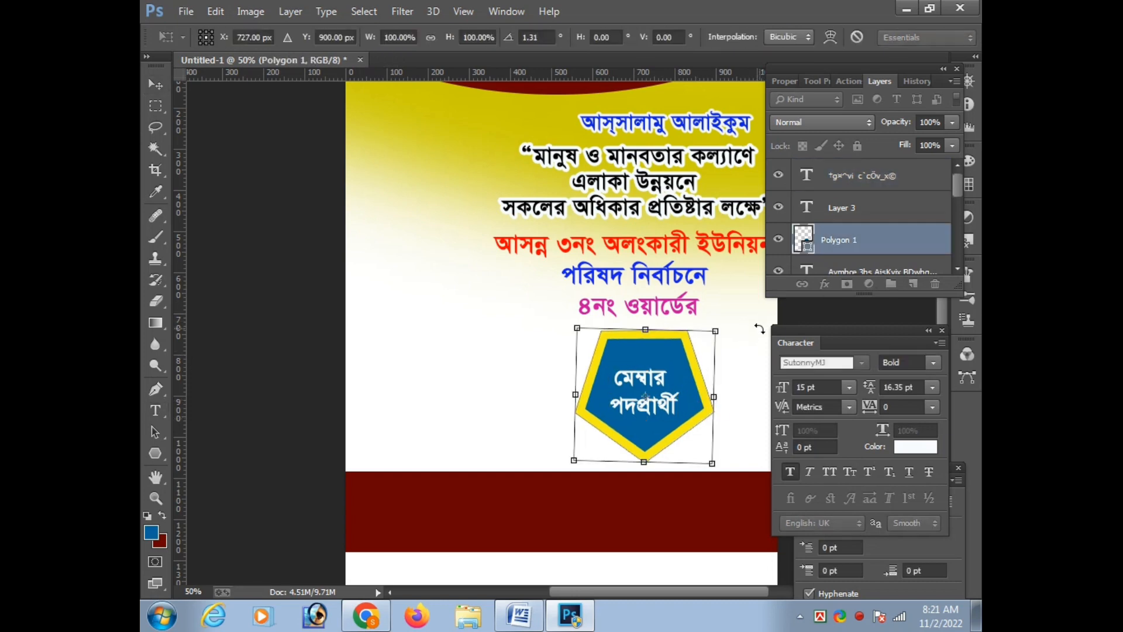
{"action": "key", "text": "Return"}
Scale the two-line "মেম্বার পদপ্রার্থী" text up to about 132% so it fills the pentagon
{"action": "left_click", "coordinate": [656, 404]}
{"action": "key", "text": "ctrl+t"}
{"action": "left_click_drag", "start_coordinate": [679, 420], "coordinate": [691, 430]}
{"action": "key", "text": "Return"}
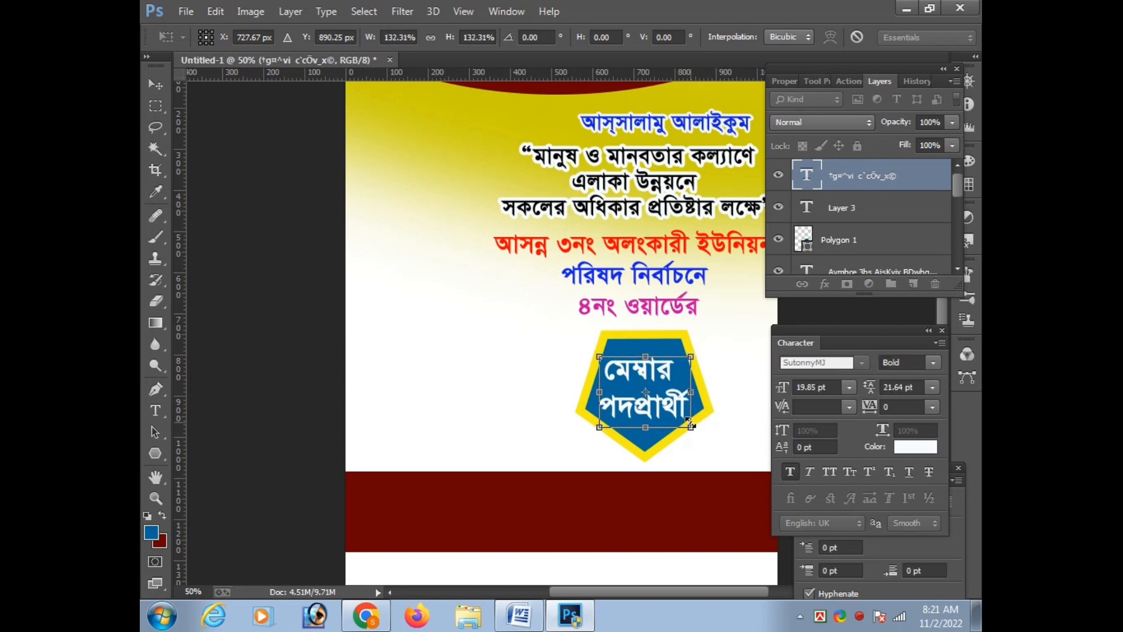
Set the font of the two-line "মেম্বার পদপ্রার্থী" badge text to UrmeeMJ
{"action": "key", "text": "ctrl+minus"}
{"action": "left_click", "coordinate": [696, 377], "text": "ctrl"}
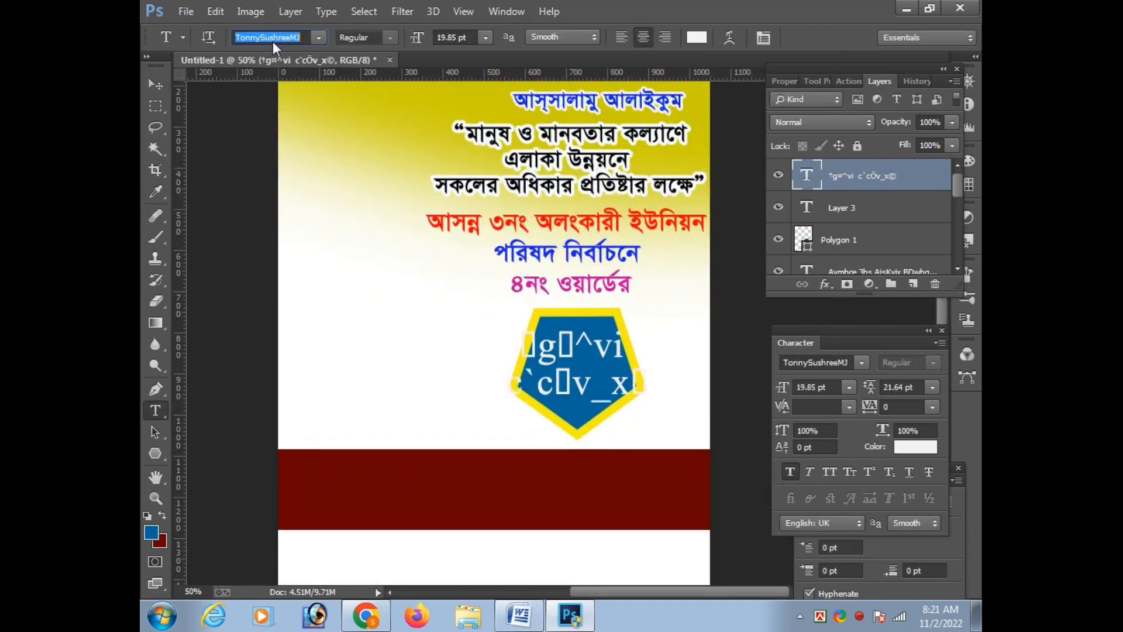
{"action": "key", "text": "Down"}
{"action": "key", "text": "Down"}
{"action": "key", "text": "Down"}
{"action": "key", "text": "Down"}
{"action": "key", "text": "Down"}
{"action": "key", "text": "Down"}
{"action": "key", "text": "Down"}
{"action": "key", "text": "Down"}
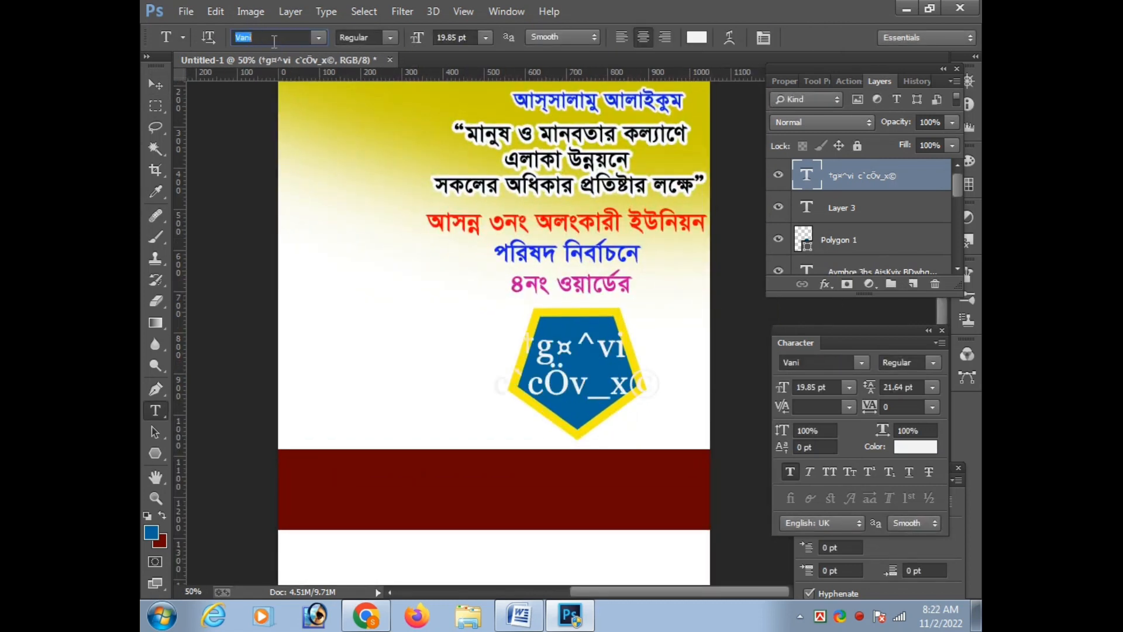
{"action": "key", "text": "Up"}
{"action": "key", "text": "Up"}
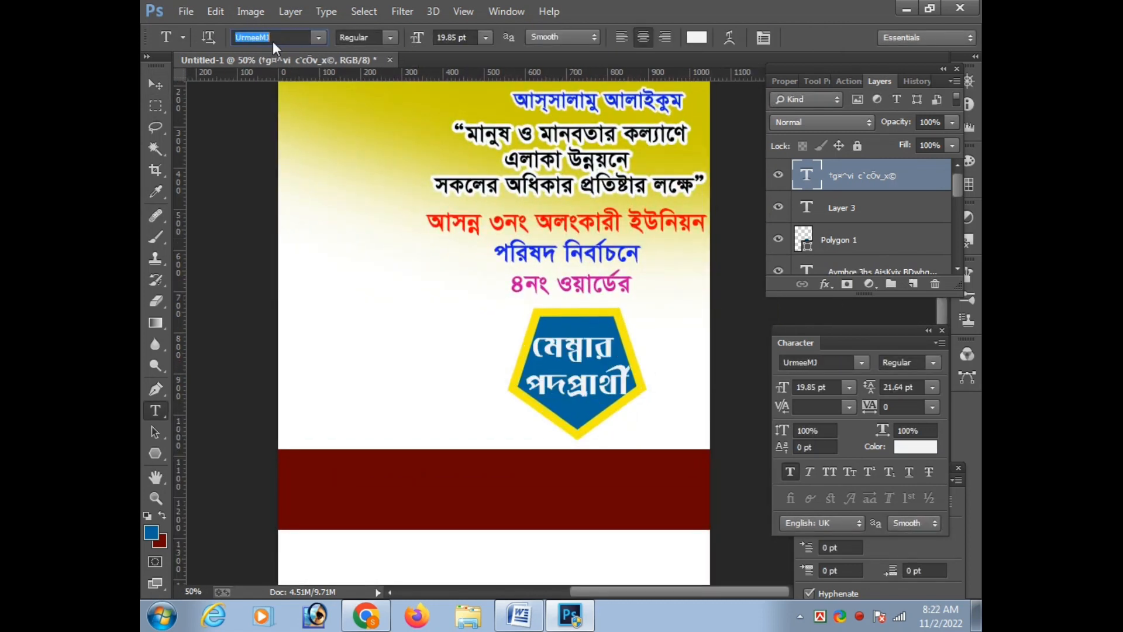
{"action": "key", "text": "Return"}
Widen the blue pentagon equally on both sides so the badge text fits inside its yellow outline
{"action": "left_click", "coordinate": [591, 320], "text": "ctrl"}
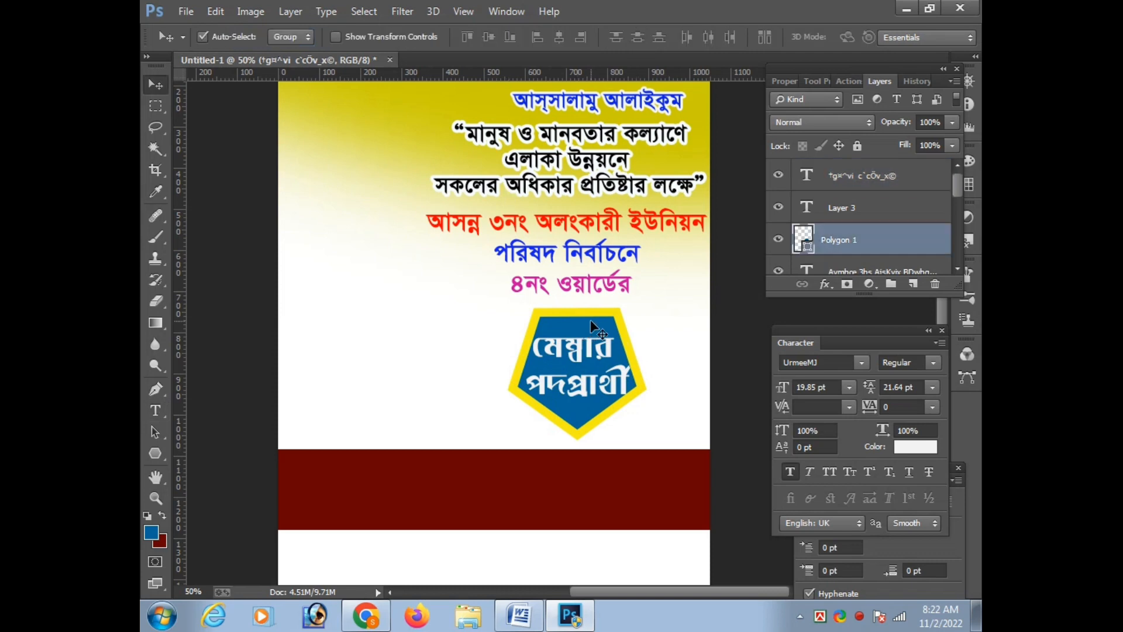
{"action": "key", "text": "ctrl+t"}
{"action": "left_click_drag", "start_coordinate": [654, 356], "coordinate": [659, 356]}
{"action": "key", "text": "Return"}
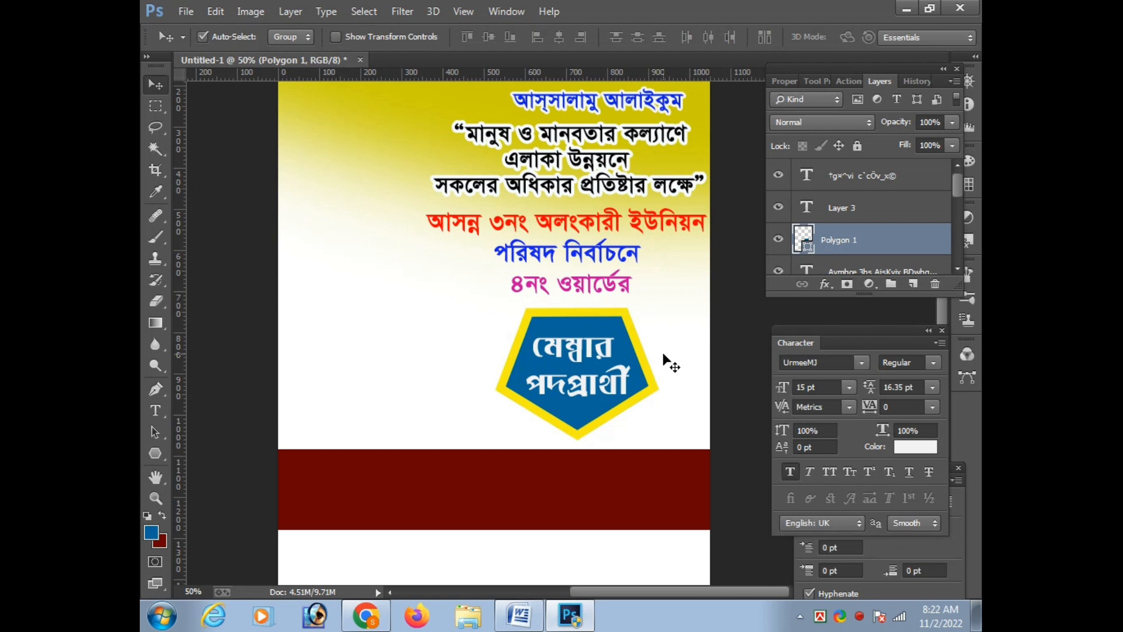
{"action": "left_click", "coordinate": [624, 397]}
{"action": "key", "text": "ctrl+minus"}
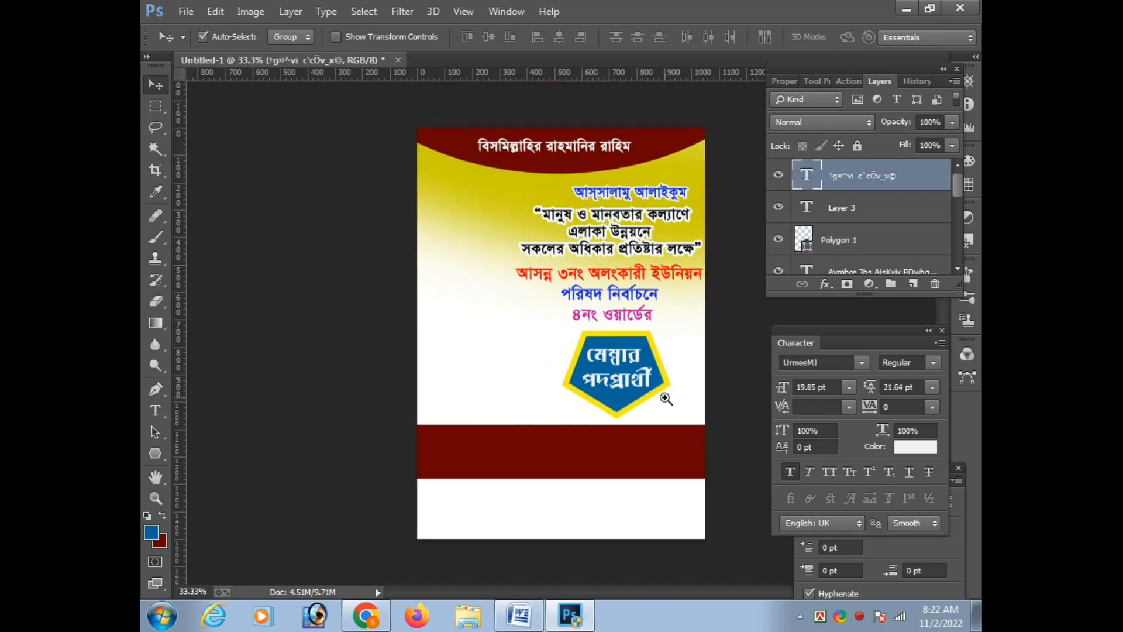
Nudge the dark red band slightly up toward the pentagon and save the document as Untitled-1.psd
{"action": "left_click", "coordinate": [630, 412]}
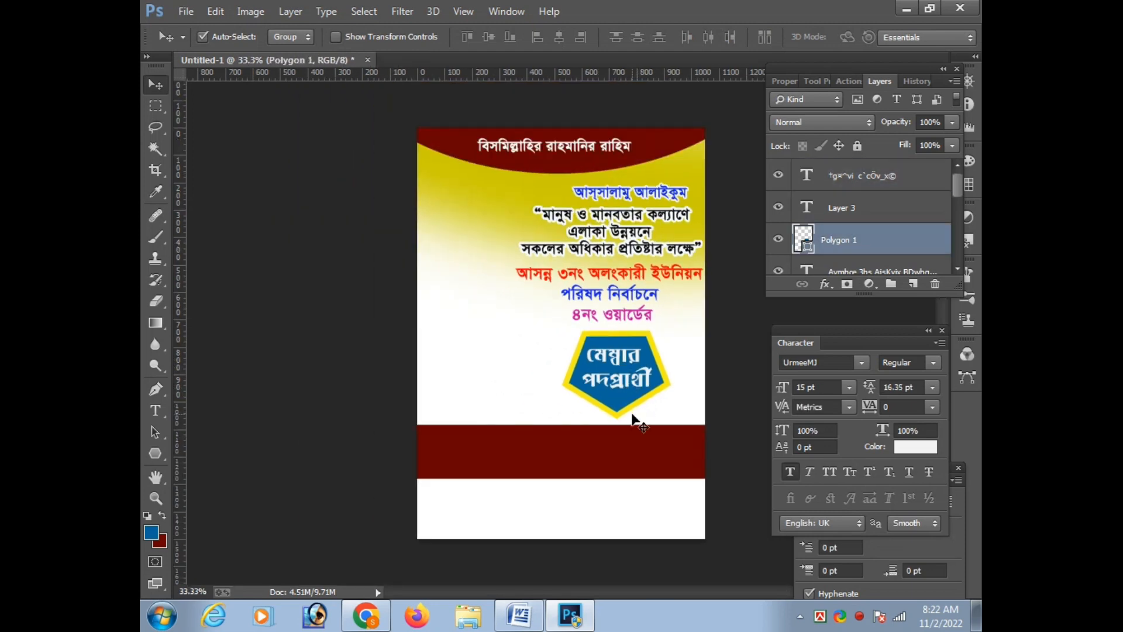
{"action": "left_click_drag", "start_coordinate": [627, 442], "coordinate": [627, 440]}
{"action": "key", "text": "Up"}
{"action": "key", "text": "Up"}
{"action": "key", "text": "Up"}
{"action": "key", "text": "Up"}
{"action": "key", "text": "Up"}
{"action": "key", "text": "Up"}
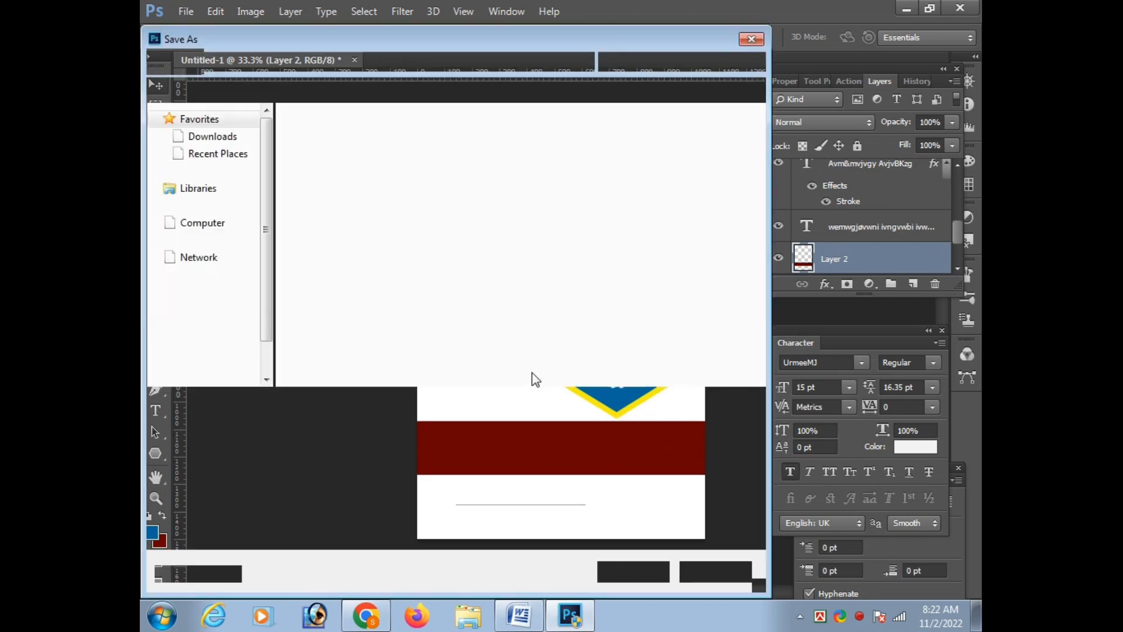
{"action": "key", "text": "Return"}
Copy the line with the candidate's name and "ভাইকে দেখতে চাই।" from the Word document and return to Photoshop
{"action": "left_click", "coordinate": [567, 617]}
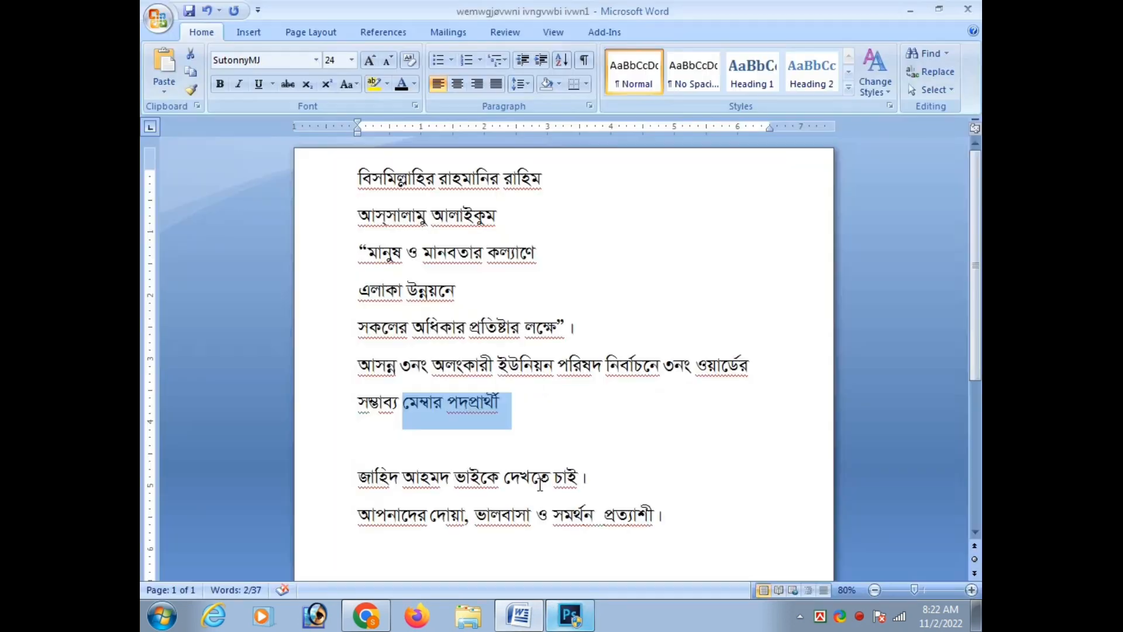
{"action": "scroll", "coordinate": [400, 402], "scroll_direction": "down", "scroll_amount": 1}
{"action": "left_click_drag", "start_coordinate": [362, 408], "coordinate": [595, 420]}
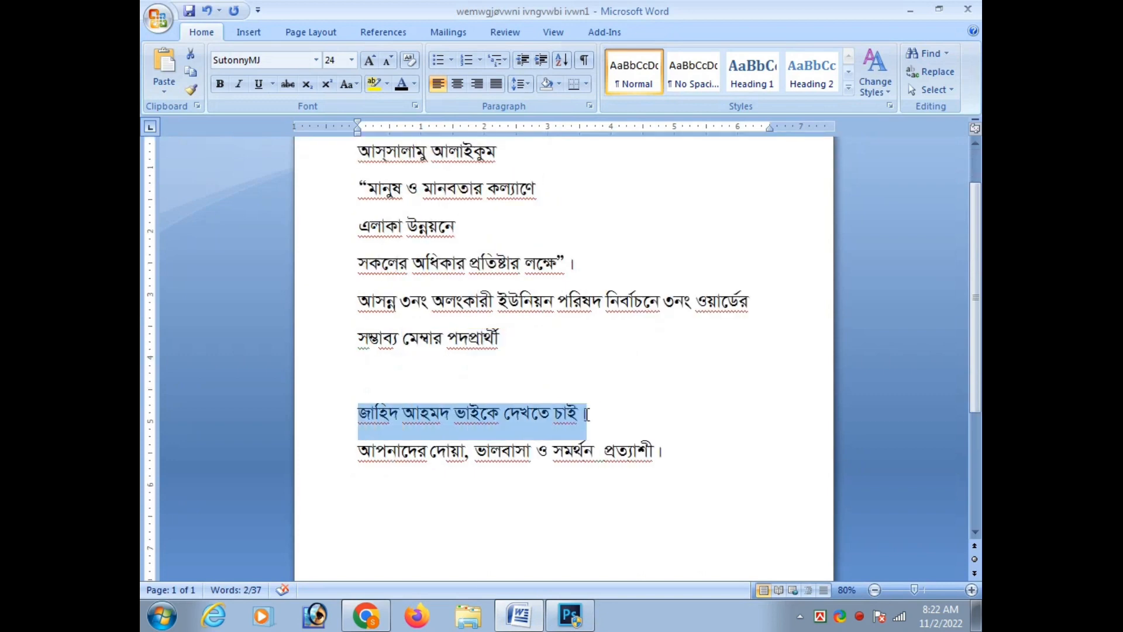
{"action": "left_click", "coordinate": [368, 616]}
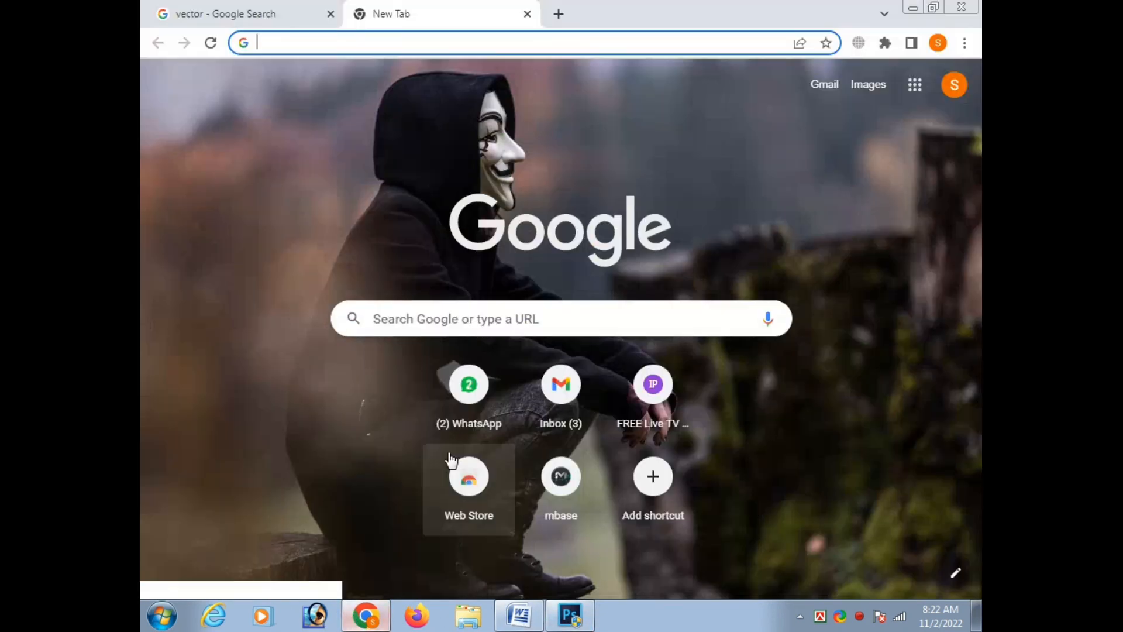
{"action": "left_click", "coordinate": [469, 387]}
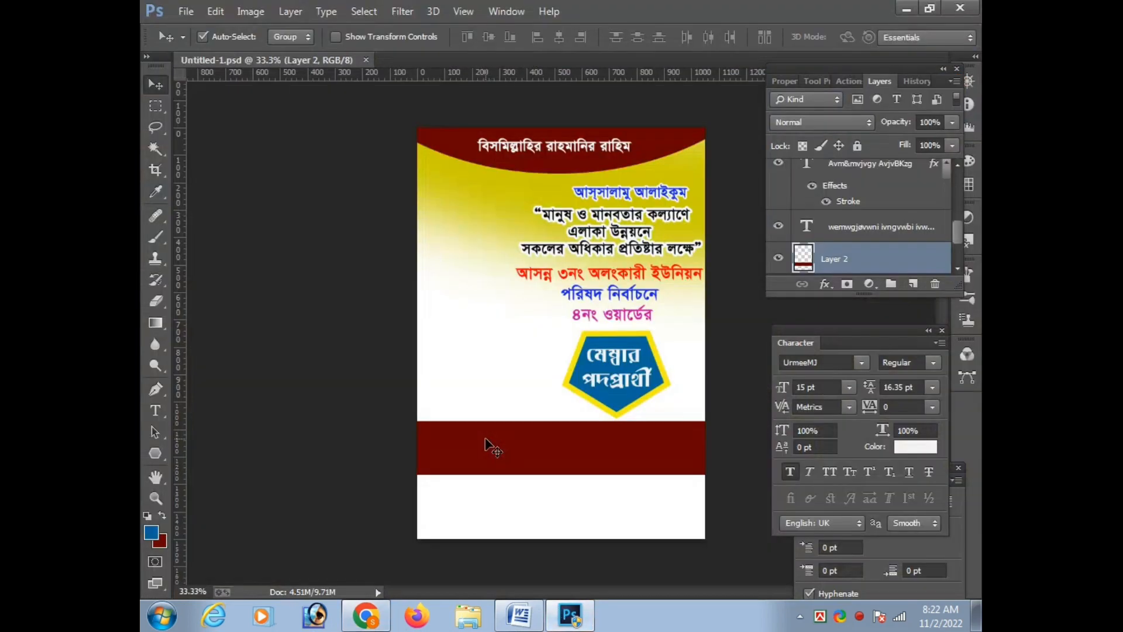
Paste the copied candidate line as new text on the dark red band and shift it right so it fits within the poster
{"action": "key", "text": "t"}
{"action": "left_click", "coordinate": [467, 445]}
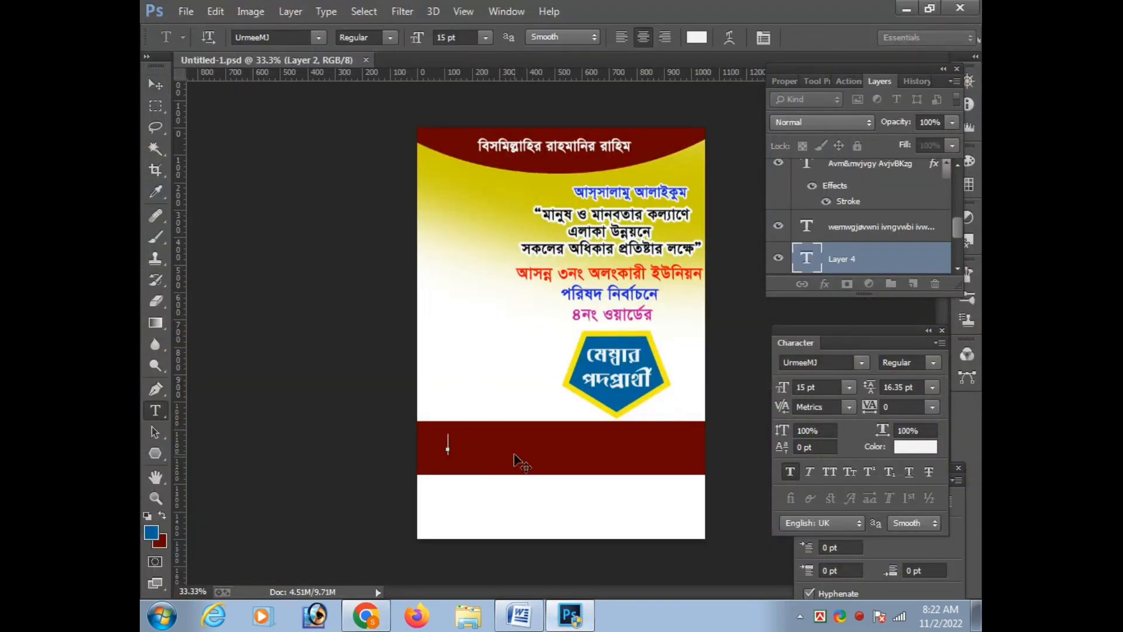
{"action": "key", "text": "ctrl+Return"}
{"action": "key", "text": "ctrl+t"}
{"action": "key", "text": "Right"}
{"action": "key", "text": "Right"}
{"action": "key", "text": "Right"}
{"action": "key", "text": "Right"}
{"action": "key", "text": "Right"}
{"action": "key", "text": "Right"}
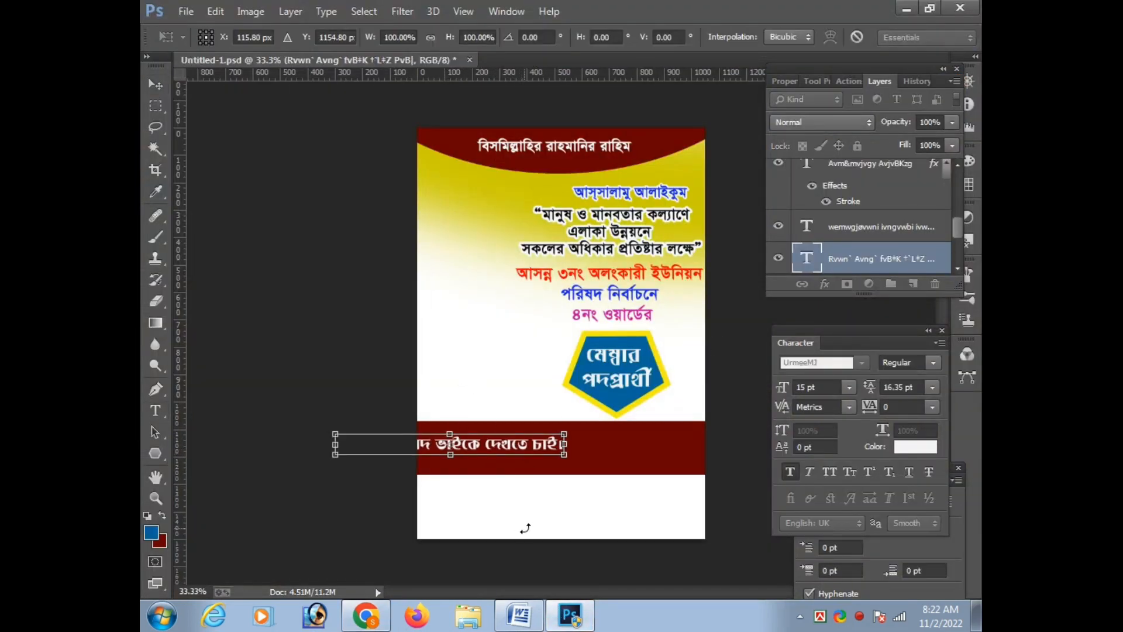
{"action": "key", "text": "Return"}
{"action": "key", "text": "v"}
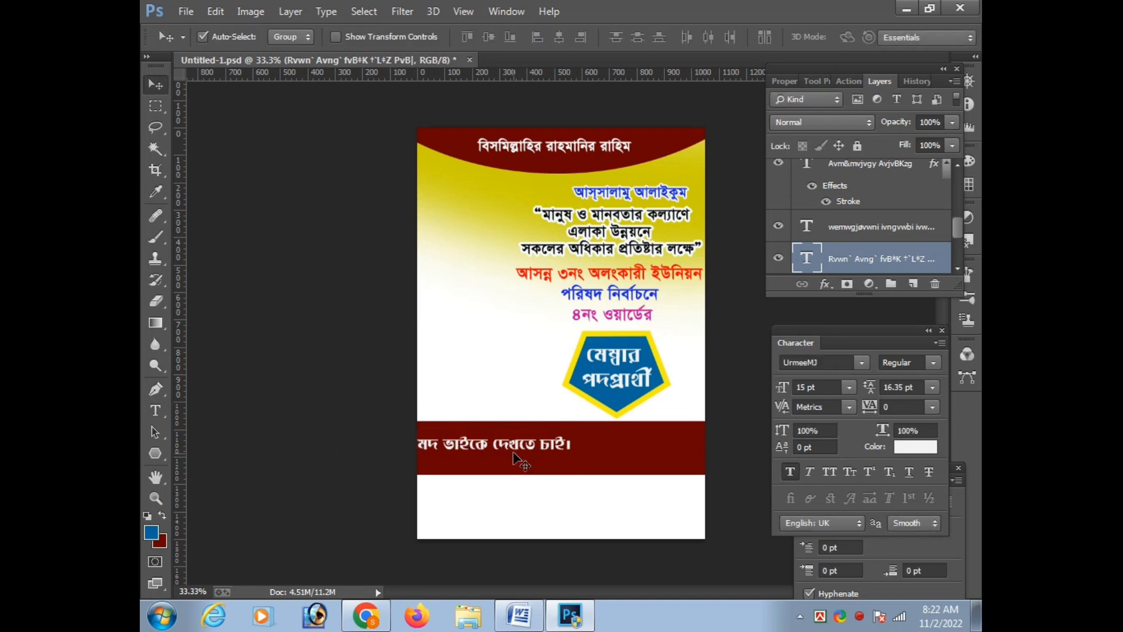
{"action": "left_click_drag", "start_coordinate": [521, 458], "coordinate": [620, 450]}
{"action": "scroll", "coordinate": [632, 474], "scroll_direction": "up", "scroll_amount": 1}
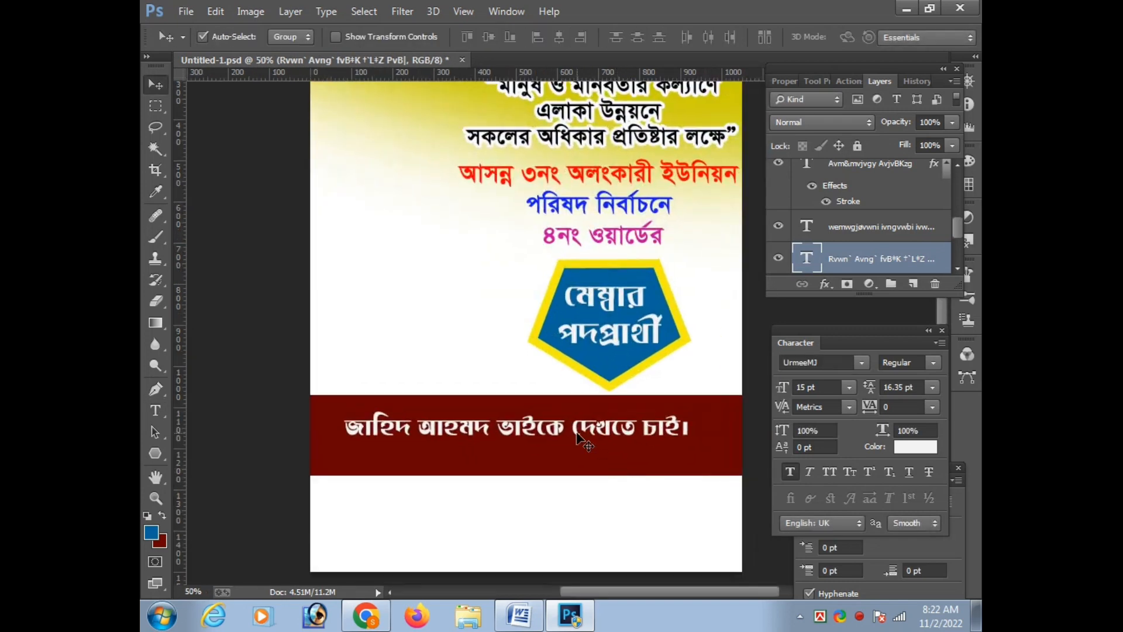
Cut "ভাইকে দেখতে চাই।" out of the text on the band, leaving only the candidate's name
{"action": "key", "text": "t"}
{"action": "left_click_drag", "start_coordinate": [495, 432], "coordinate": [735, 437]}
{"action": "key", "text": "ctrl+x"}
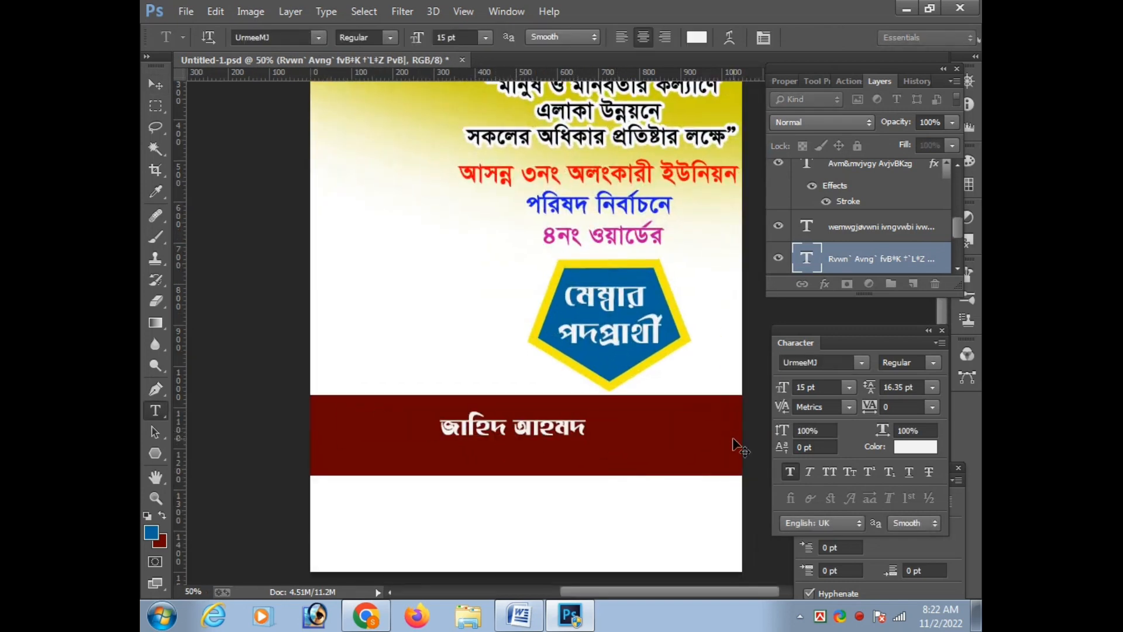
{"action": "key", "text": "ctrl+Return"}
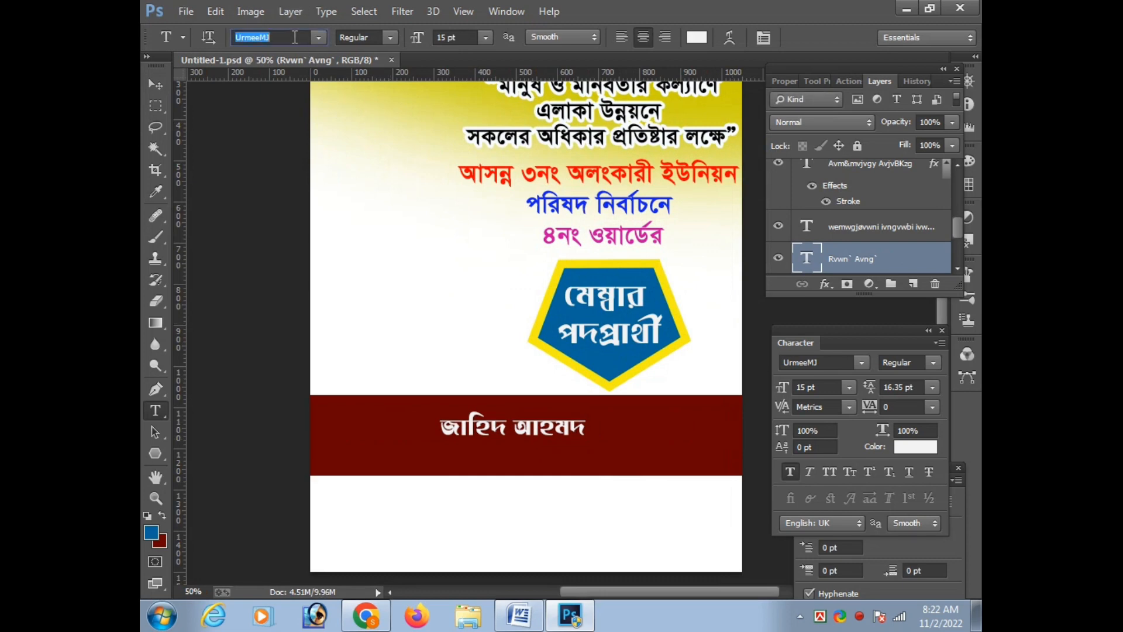
Set the candidate's name to the SutonnyMJ font and enlarge it to about 25.64 pt
{"action": "type", "text": "SutonnyMJ"}
{"action": "key", "text": "Return"}
{"action": "key", "text": "ctrl+t"}
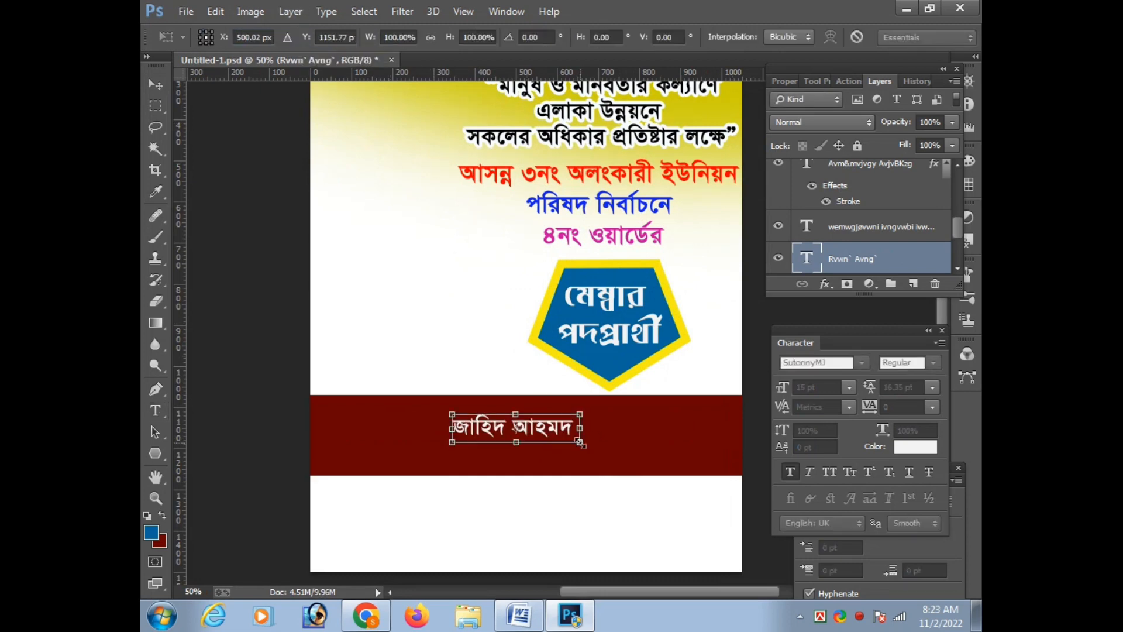
{"action": "left_click_drag", "start_coordinate": [579, 442], "coordinate": [624, 464]}
{"action": "key", "text": "Return"}
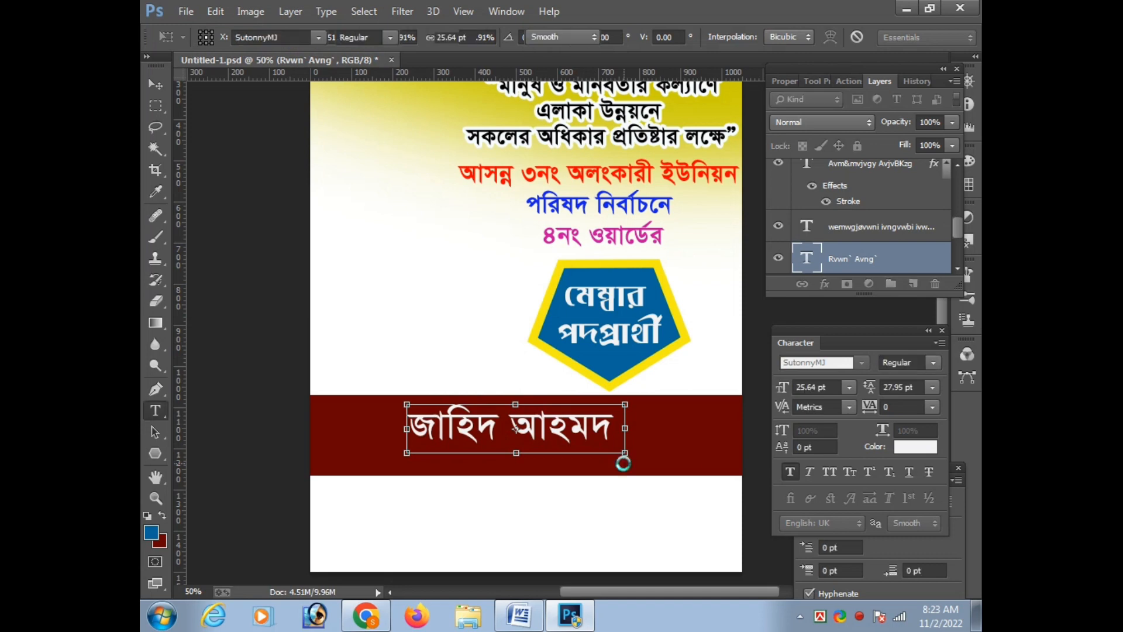
Move the enlarged candidate name toward the left end of the dark red band
{"action": "key", "text": "v"}
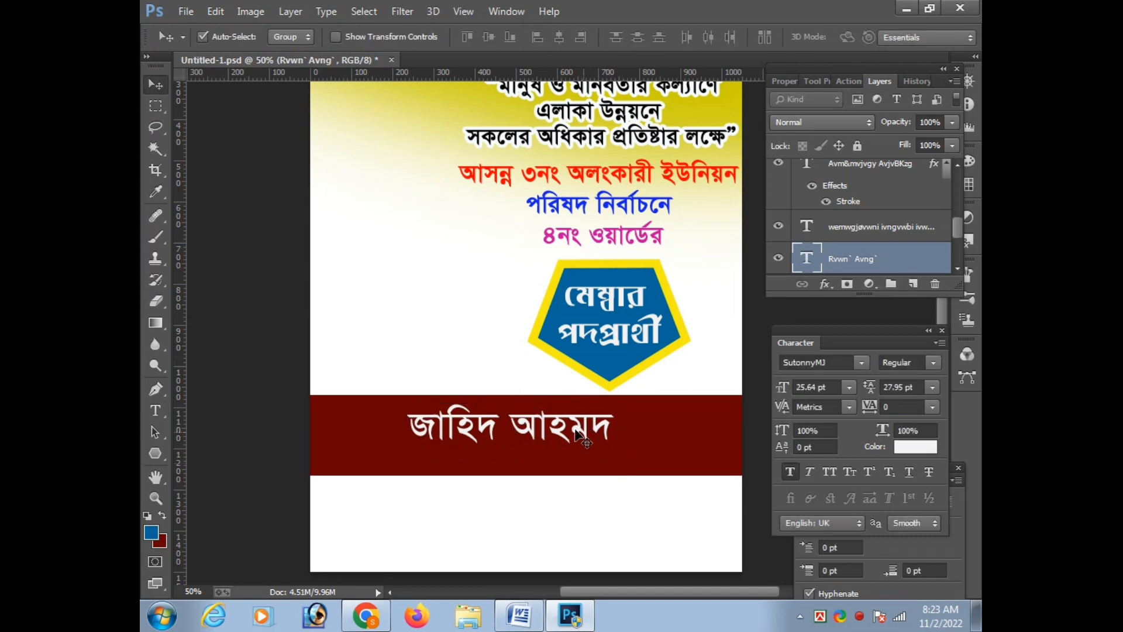
{"action": "left_click_drag", "start_coordinate": [525, 432], "coordinate": [457, 436]}
{"action": "key", "text": "ctrl+plus"}
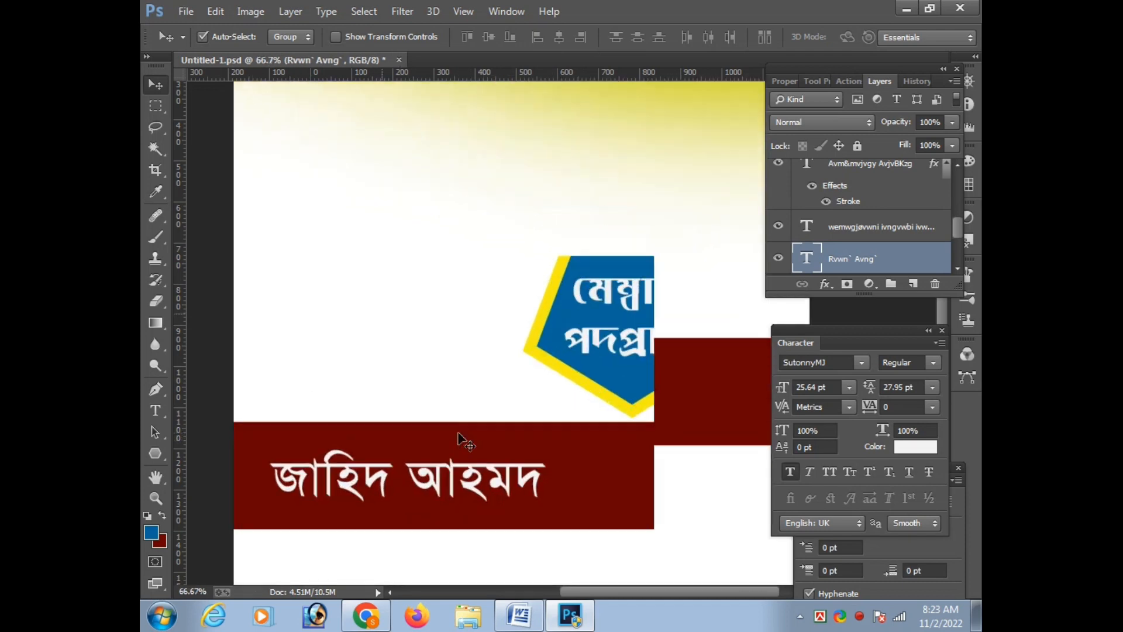
{"action": "key", "text": "ctrl+minus"}
{"action": "key", "text": "ctrl+t"}
{"action": "key", "text": "ctrl+minus"}
{"action": "key", "text": "Return"}
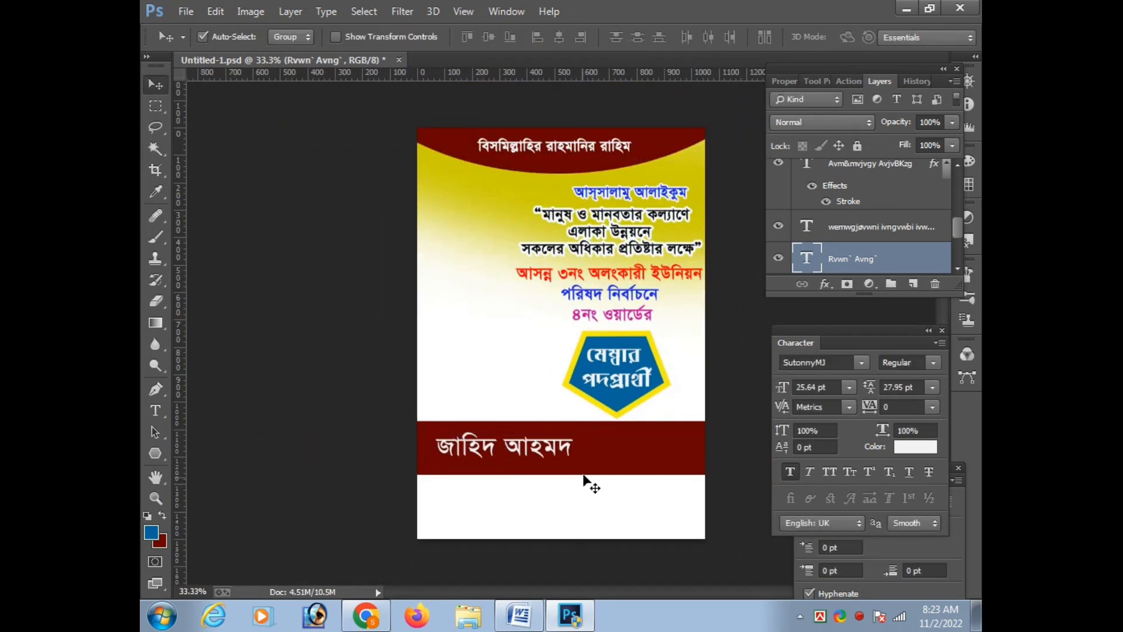
Reduce the dark red band's height slightly by raising its lower edge
{"action": "left_click", "coordinate": [579, 468]}
{"action": "key", "text": "ctrl+t"}
{"action": "left_click_drag", "start_coordinate": [576, 474], "coordinate": [576, 468]}
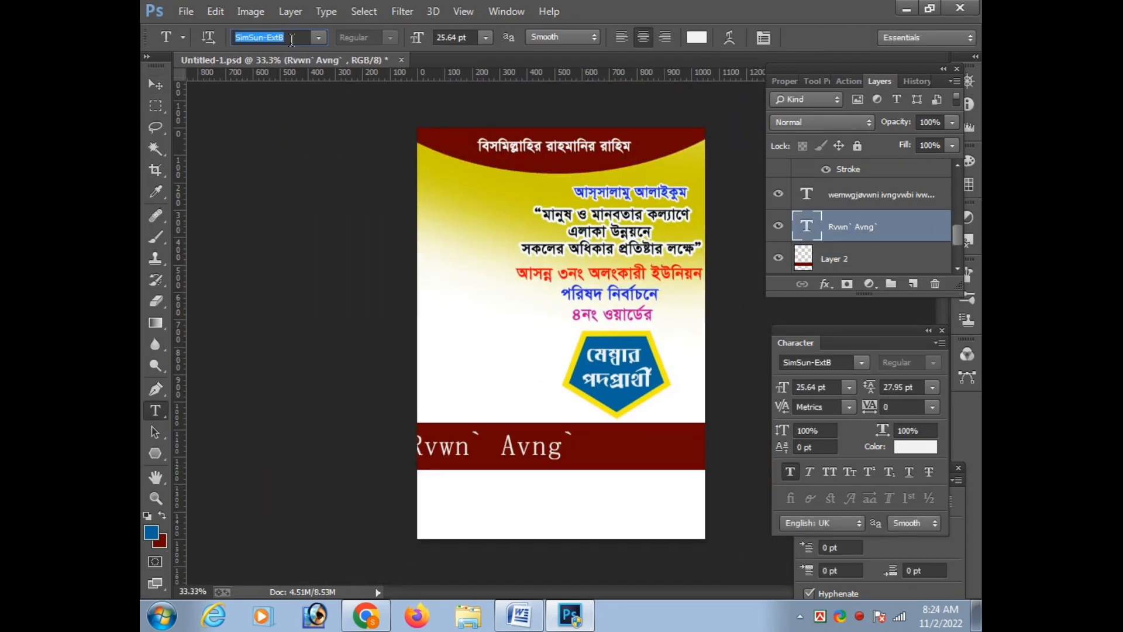
Change the candidate's name to a Li Sheikh Hasina font and nudge it to sit fully inside the band's left part
{"action": "key", "text": "ctrl+t"}
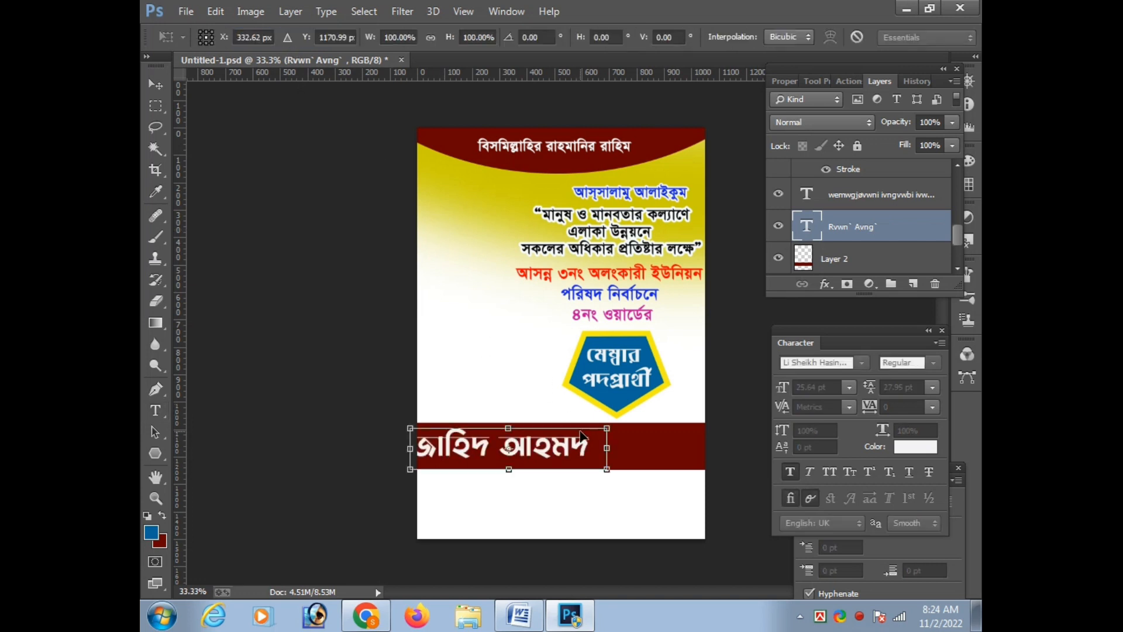
{"action": "key", "text": "Right"}
{"action": "key", "text": "Right"}
{"action": "key", "text": "Right"}
{"action": "key", "text": "Right"}
{"action": "key", "text": "Right"}
{"action": "key", "text": "Right"}
{"action": "key", "text": "Right"}
{"action": "key", "text": "Right"}
{"action": "key", "text": "Right"}
{"action": "key", "text": "Right"}
{"action": "key", "text": "Right"}
{"action": "key", "text": "Right"}
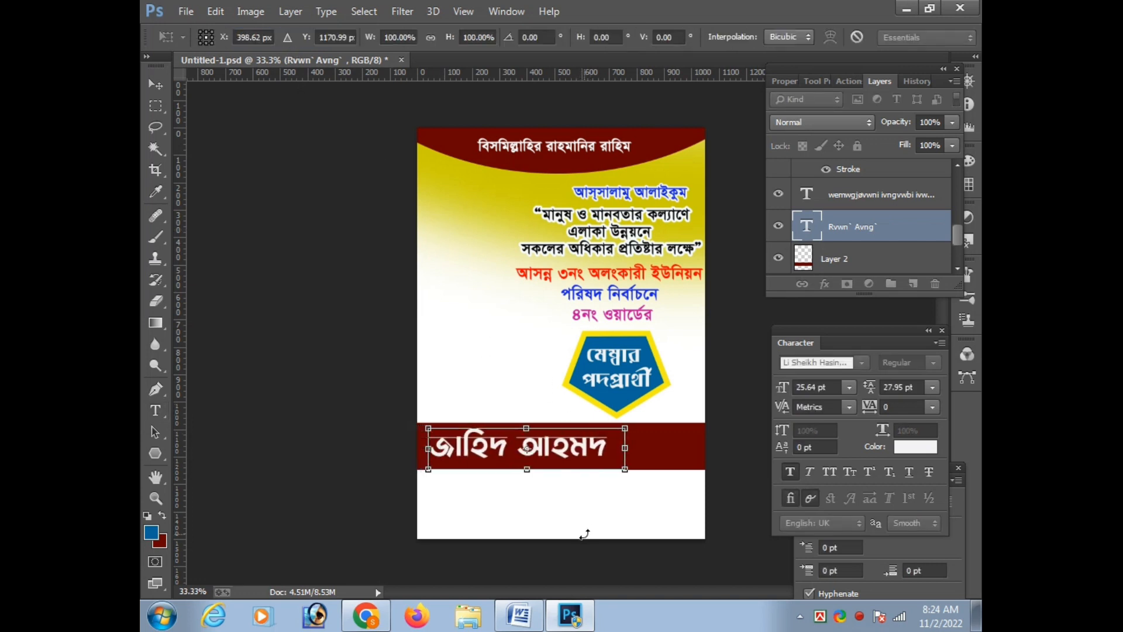
{"action": "key", "text": "Left"}
{"action": "key", "text": "Left"}
{"action": "key", "text": "Left"}
{"action": "key", "text": "Left"}
{"action": "key", "text": "Left"}
{"action": "key", "text": "Left"}
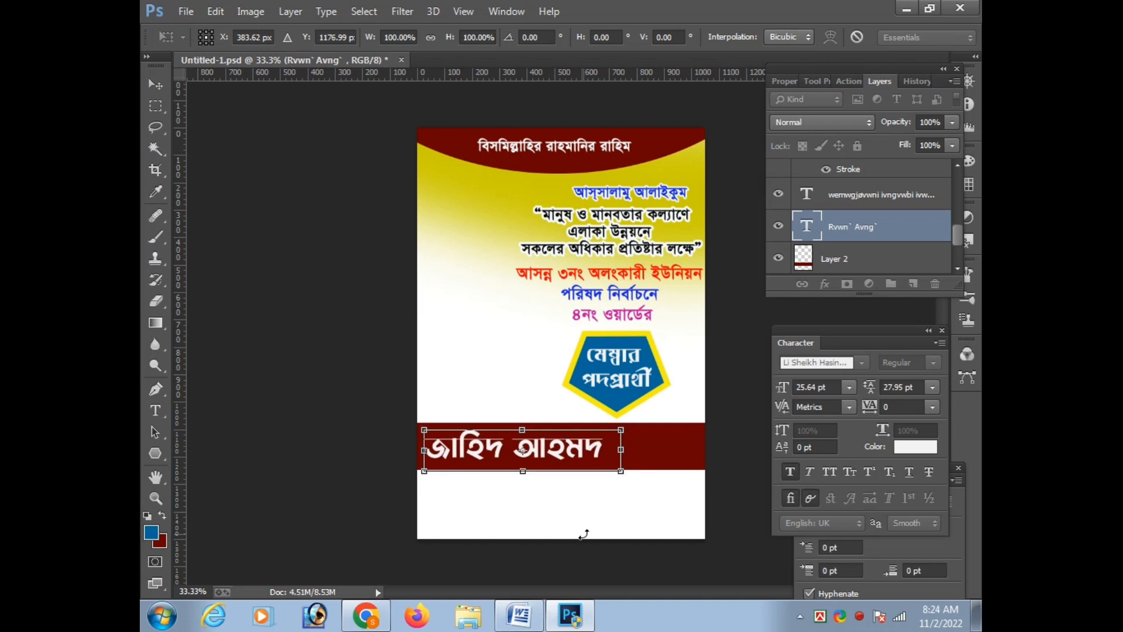
{"action": "key", "text": "Return"}
Paste "ভাইকে দেখতে চাই।" as separate text below the band and color it red (242, 5, 5)
{"action": "left_click", "coordinate": [538, 510]}
{"action": "key", "text": "ctrl+v"}
{"action": "key", "text": "ctrl+Return"}
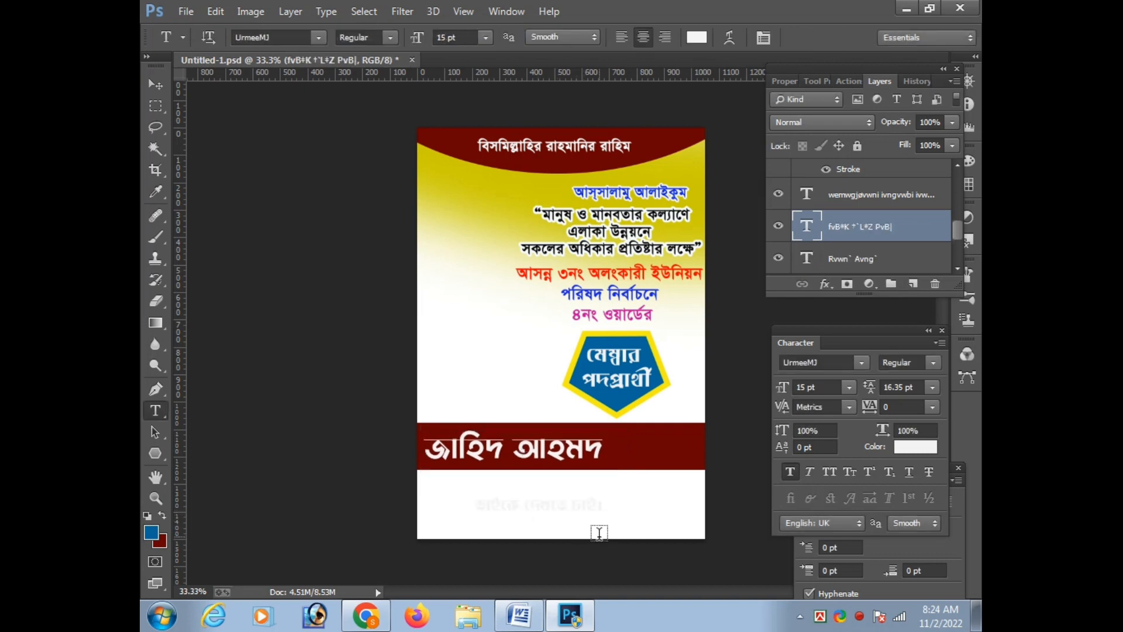
{"action": "left_click", "coordinate": [696, 37]}
{"action": "left_click", "coordinate": [748, 404]}
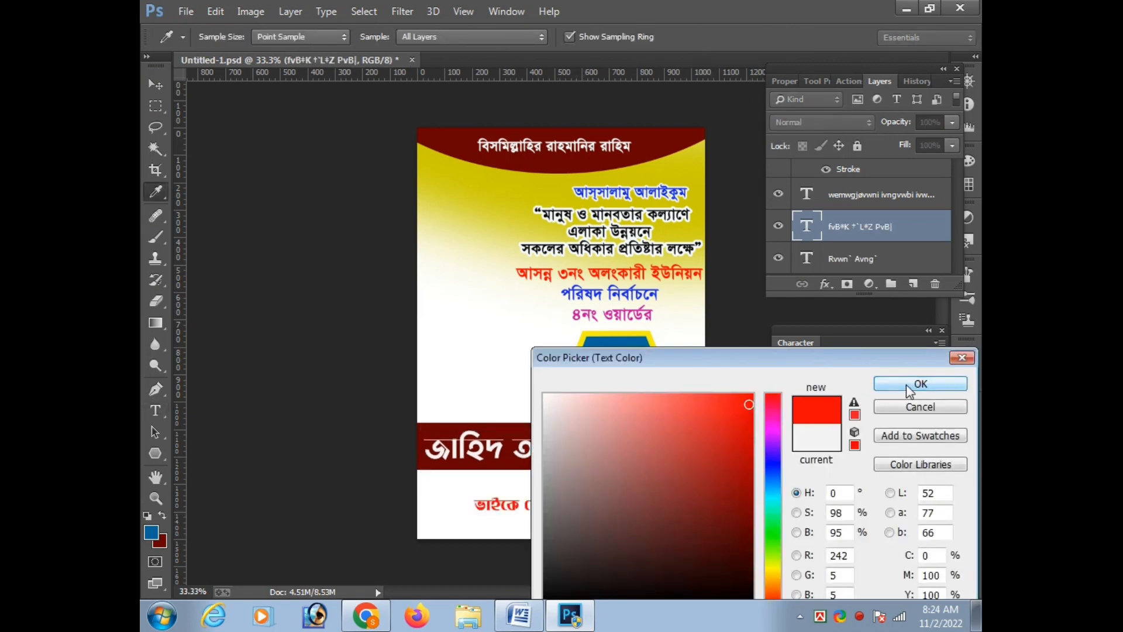
{"action": "left_click", "coordinate": [909, 387]}
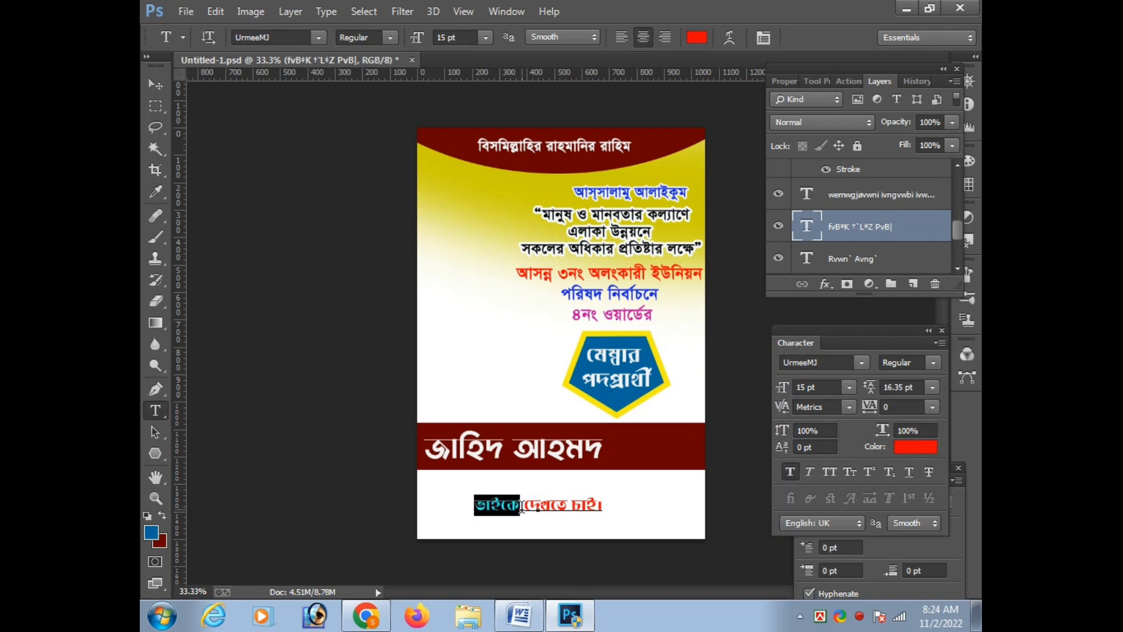
Cut "ভাইকে" from the red text and paste it as its own text just below the band's right part
{"action": "key", "text": "ctrl+x"}
{"action": "key", "text": "ctrl+Return"}
{"action": "left_click", "coordinate": [645, 492]}
{"action": "key", "text": "ctrl+v"}
{"action": "key", "text": "ctrl+Return"}
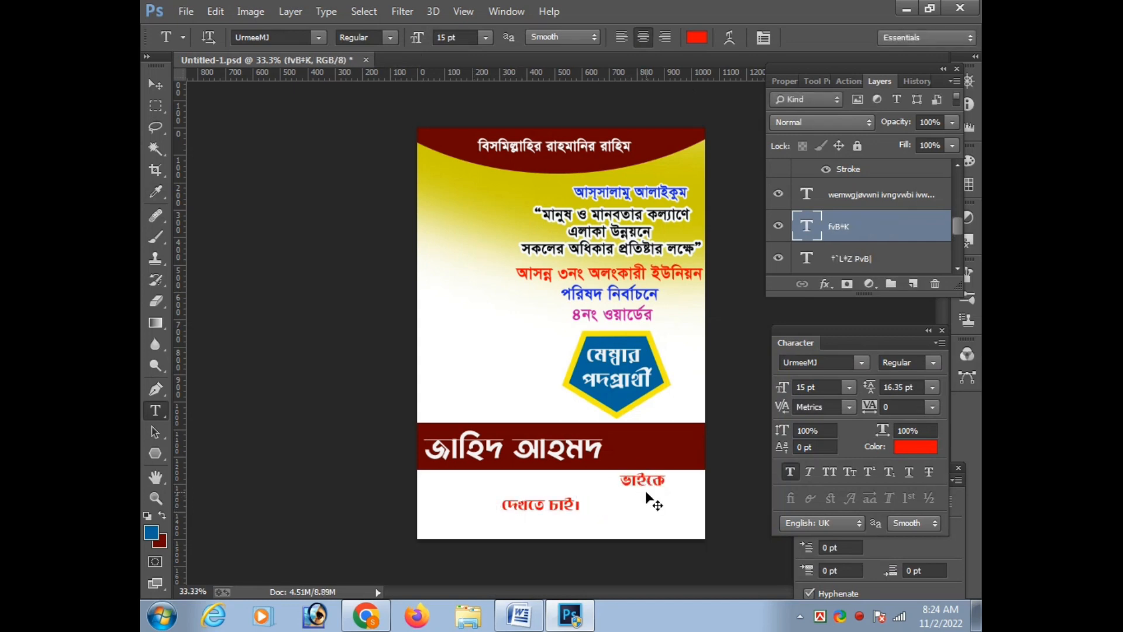
Move "ভাইকে" up onto the dark red band and color it near-white (251, 247, 247)
{"action": "key", "text": "ctrl+t"}
{"action": "left_click_drag", "start_coordinate": [641, 466], "coordinate": [641, 449]}
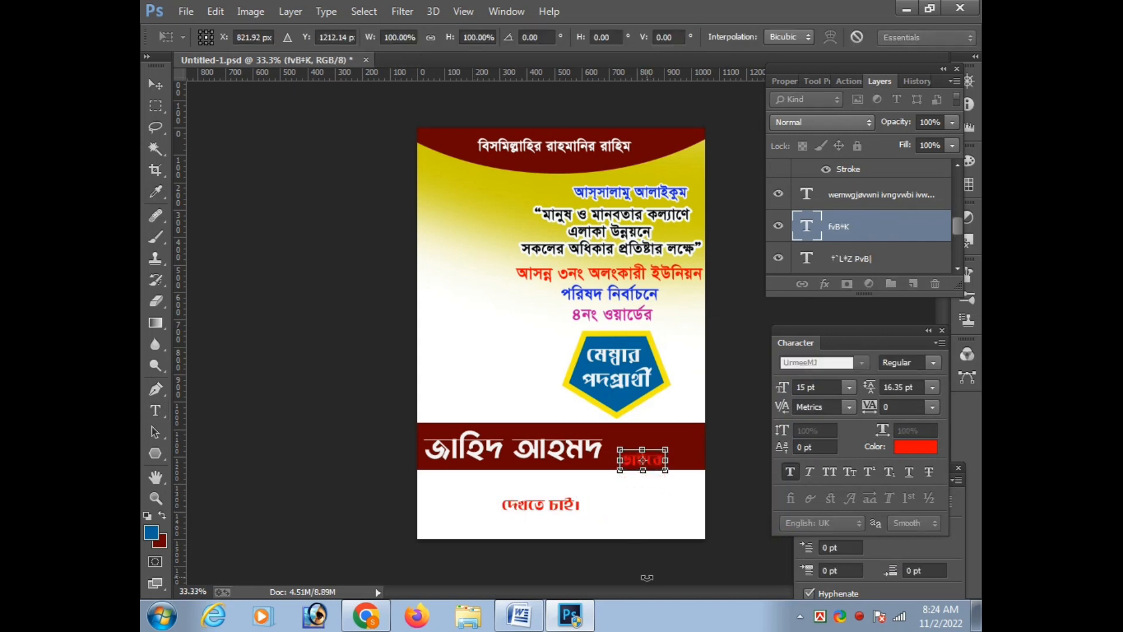
{"action": "key", "text": "Return"}
{"action": "left_click", "coordinate": [696, 38]}
{"action": "left_click", "coordinate": [553, 377]}
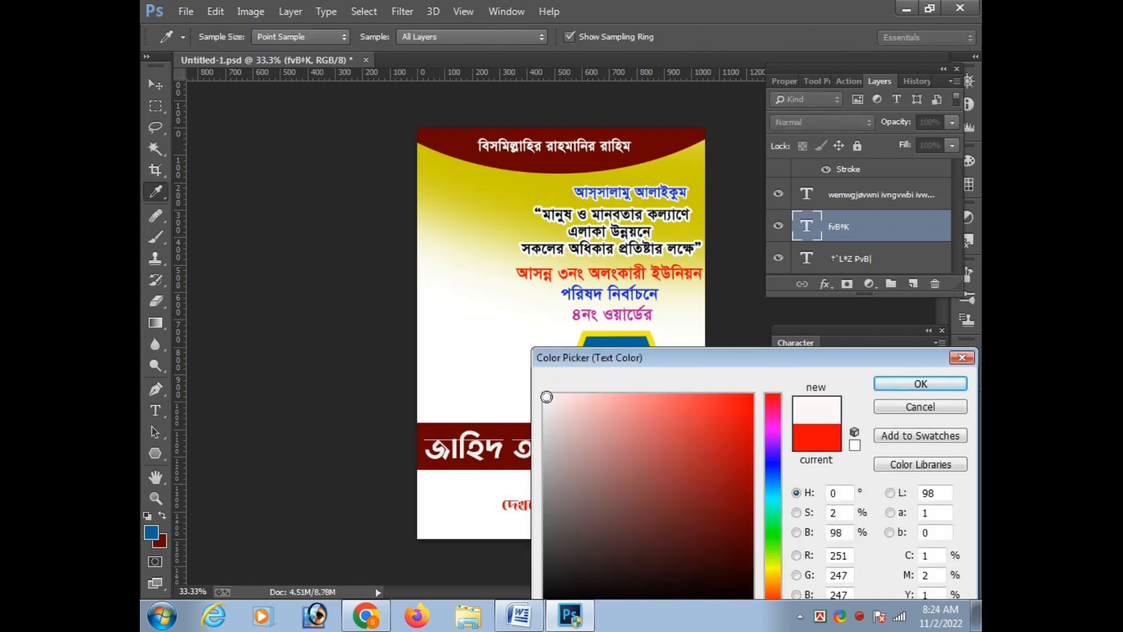
{"action": "key", "text": "Return"}
Add a hyphen and a space in front of "ভাইকে" on the dark red band
{"action": "key", "text": "ctrl+t"}
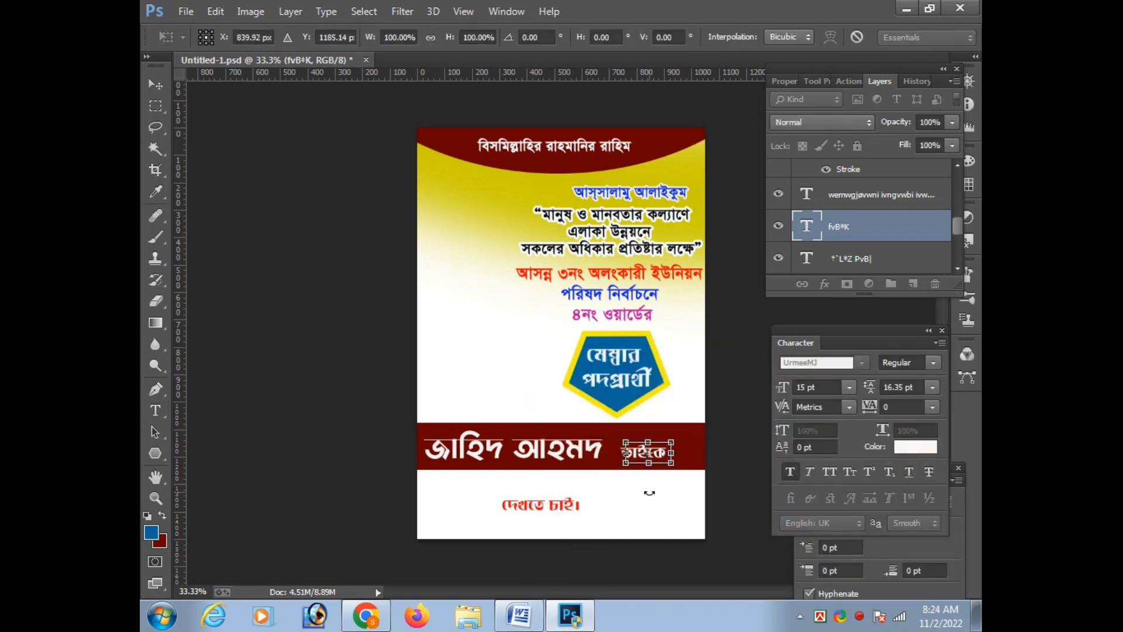
{"action": "key", "text": "Return"}
{"action": "left_click", "coordinate": [618, 451]}
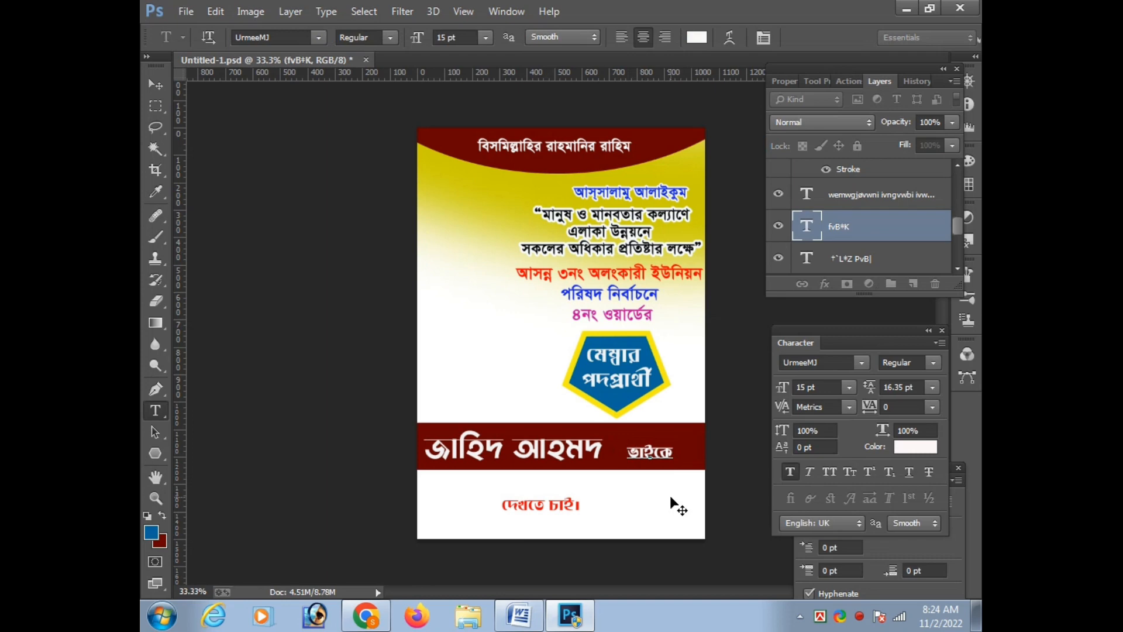
{"action": "type", "text": "-"}
{"action": "key", "text": "ctrl+Return"}
{"action": "key", "text": "ctrl+t"}
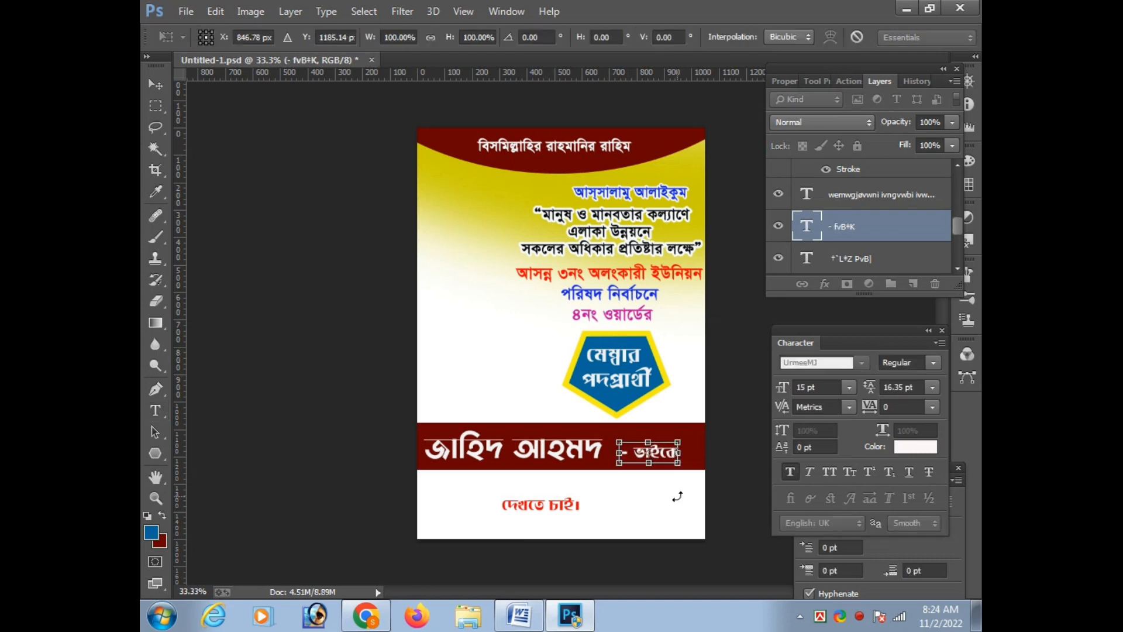
{"action": "key", "text": "Return"}
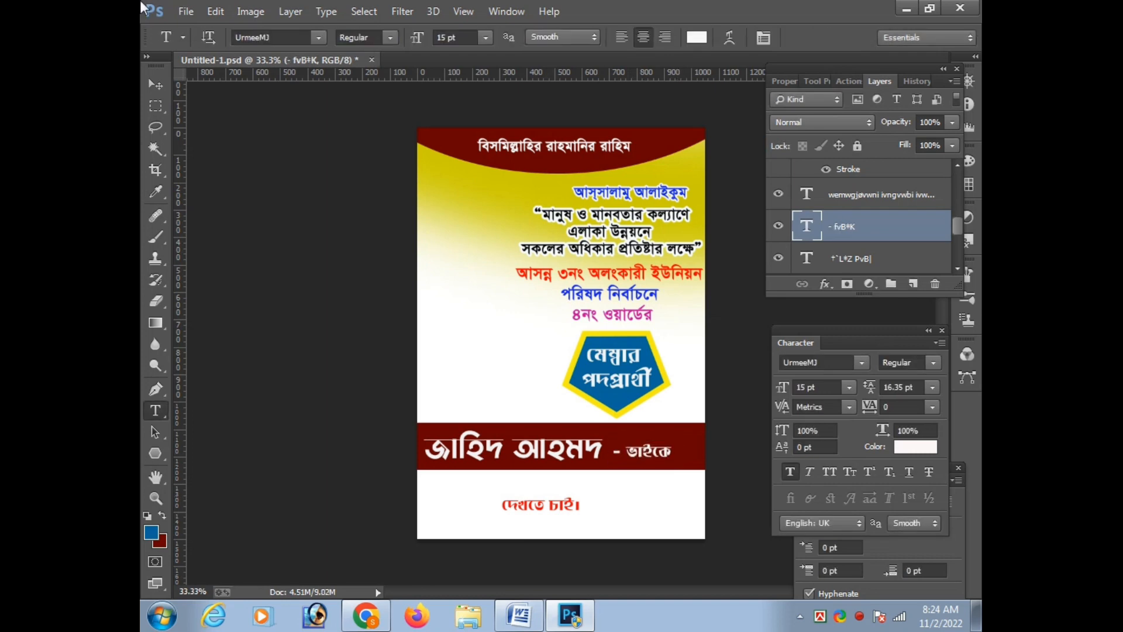
Enlarge "- ভাইকে" to 17.28 pt and nudge it right toward the end of the dark red band
{"action": "key", "text": "ctrl+t"}
{"action": "left_click_drag", "start_coordinate": [673, 440], "coordinate": [678, 438]}
{"action": "key", "text": "Return"}
{"action": "key", "text": "ctrl+t"}
{"action": "key", "text": "Return"}
{"action": "key", "text": "v"}
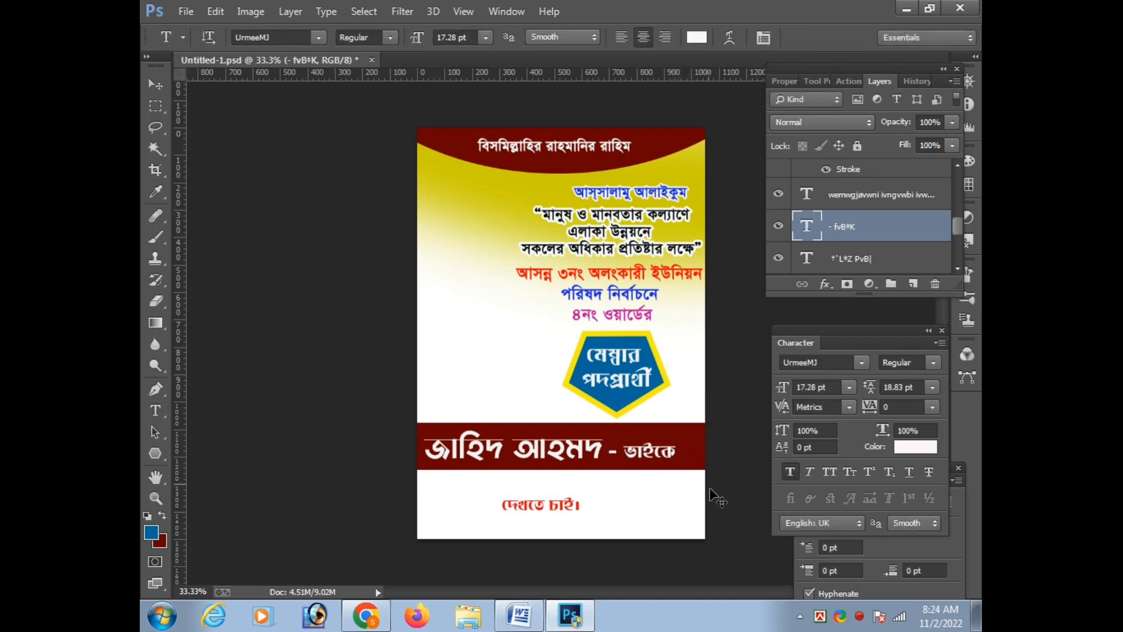
{"action": "key", "text": "ctrl+t"}
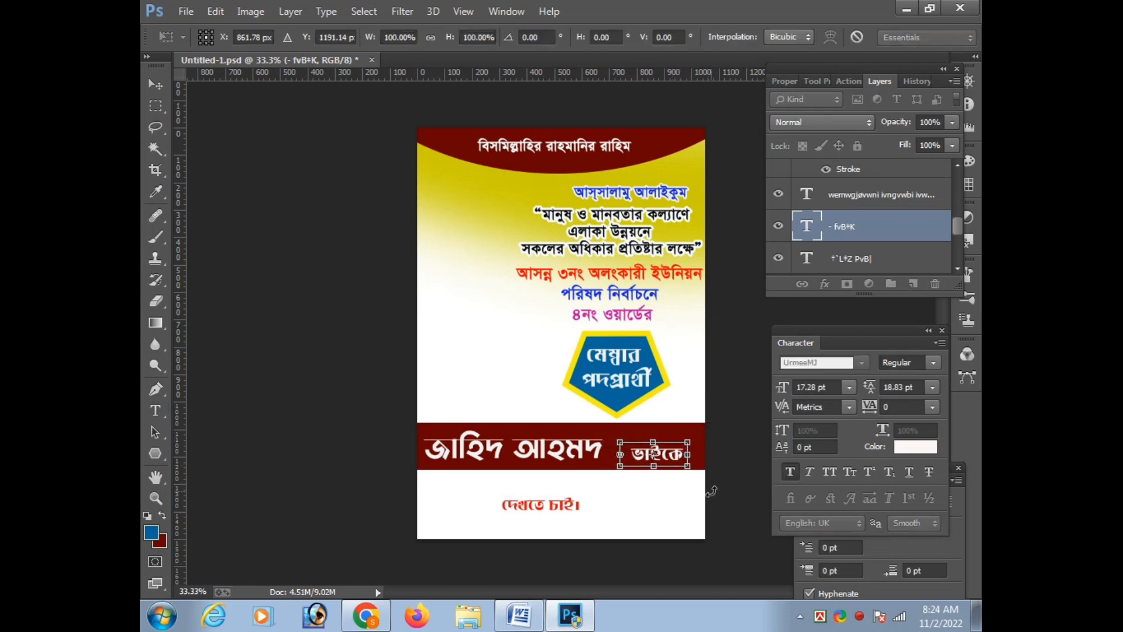
{"action": "key", "text": "Right"}
{"action": "key", "text": "Right"}
{"action": "key", "text": "Right"}
{"action": "key", "text": "Return"}
Stretch the candidate's name on the band horizontally to about 109% so it reaches the hyphen
{"action": "left_click", "coordinate": [578, 452], "text": "ctrl"}
{"action": "key", "text": "ctrl+t"}
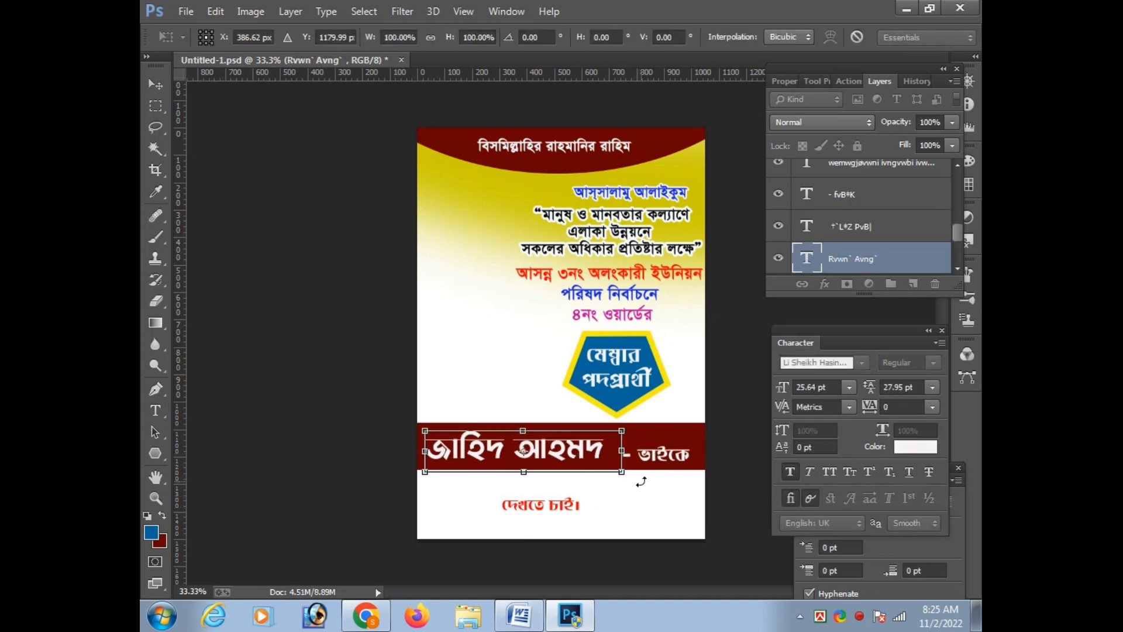
{"action": "left_click_drag", "start_coordinate": [625, 453], "coordinate": [634, 455]}
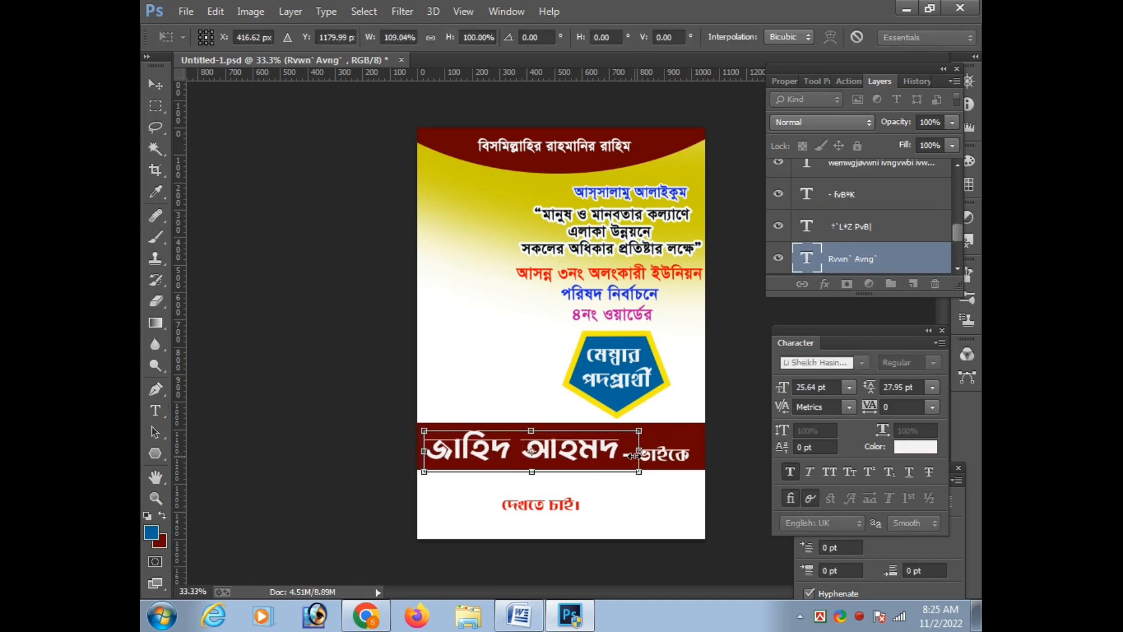
{"action": "key", "text": "Return"}
Color the "দেখতে চাই।" text below the band deep blue
{"action": "key", "text": "t"}
{"action": "left_click", "coordinate": [549, 505]}
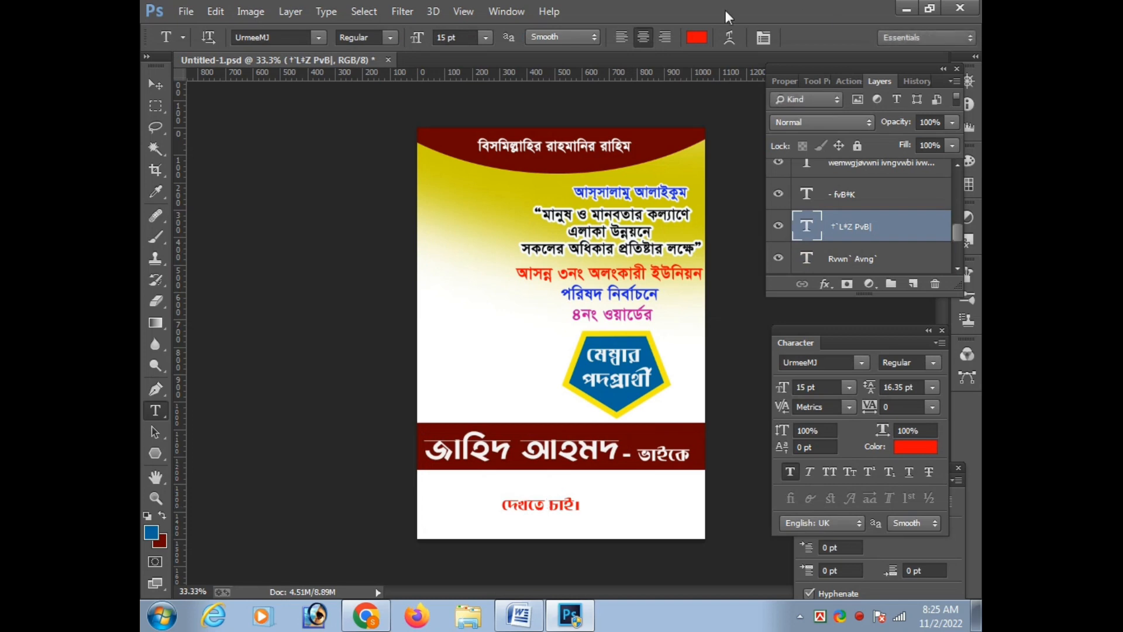
{"action": "left_click", "coordinate": [696, 37]}
{"action": "left_click_drag", "start_coordinate": [713, 363], "coordinate": [877, 219]}
{"action": "left_click", "coordinate": [934, 337]}
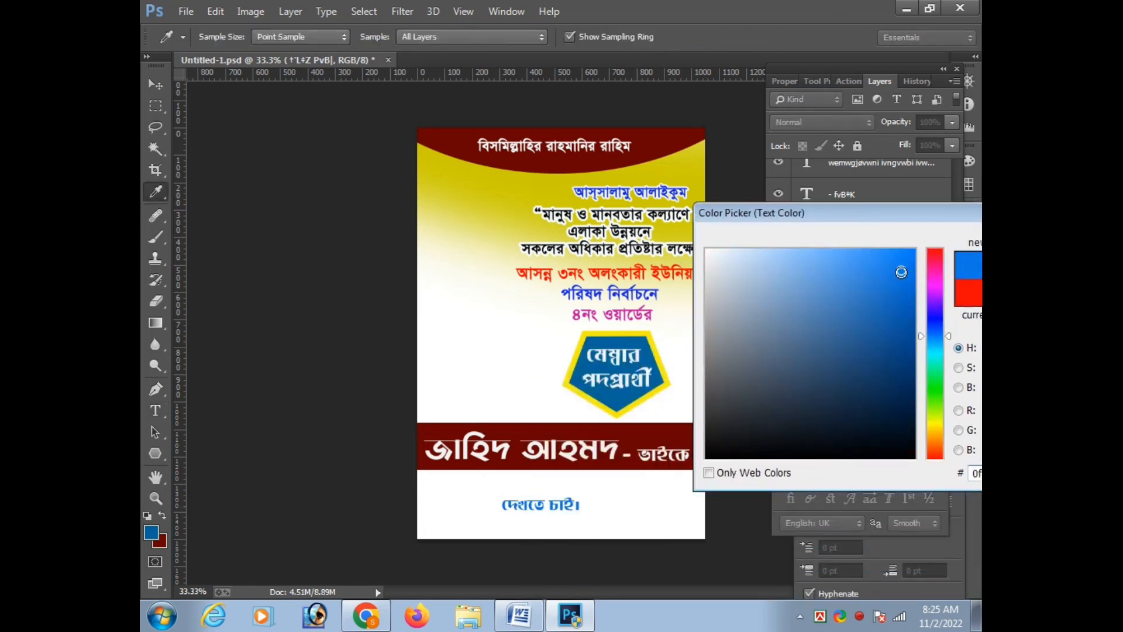
{"action": "mouse_move", "coordinate": [934, 335]}
{"action": "left_mouse_down"}
{"action": "mouse_move", "coordinate": [934, 314]}
{"action": "mouse_move", "coordinate": [935, 326]}
{"action": "left_mouse_up"}
{"action": "left_click_drag", "start_coordinate": [960, 227], "coordinate": [859, 227]}
{"action": "left_click", "coordinate": [951, 242]}
Enlarge "দেখতে চাই।" to 18.64 pt and move it just below the band's right end
{"action": "key", "text": "ctrl+t"}
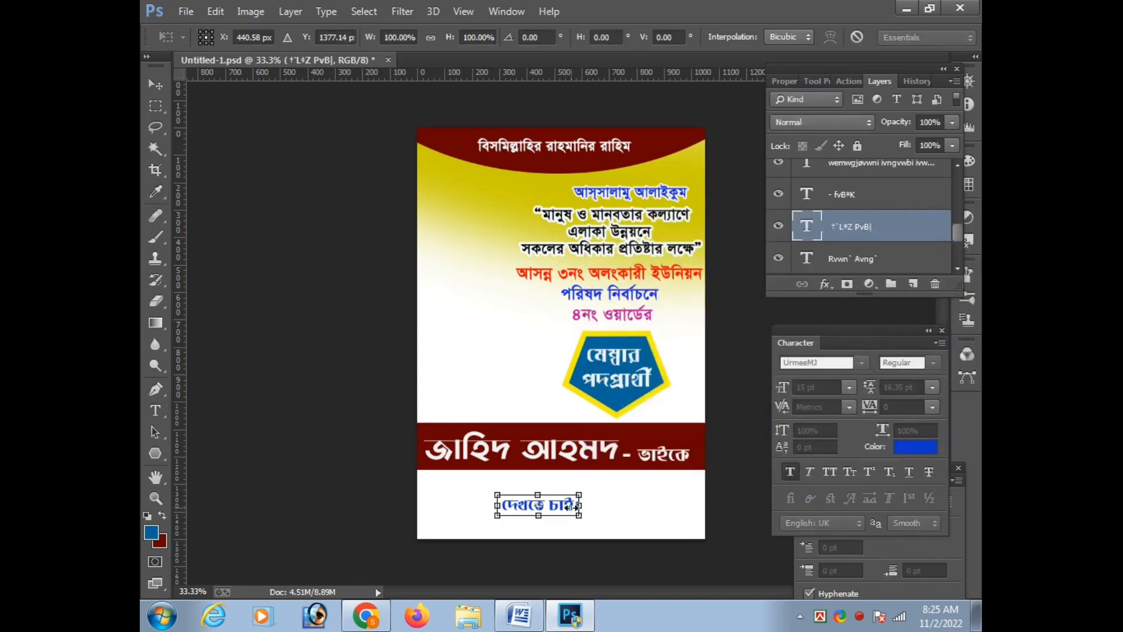
{"action": "key", "text": "Return"}
{"action": "left_click_drag", "start_coordinate": [587, 520], "coordinate": [670, 487]}
Try other fonts on "দেখতে চাই।" and return to UrmeeMJ
{"action": "key", "text": "t"}
{"action": "left_click", "coordinate": [269, 37]}
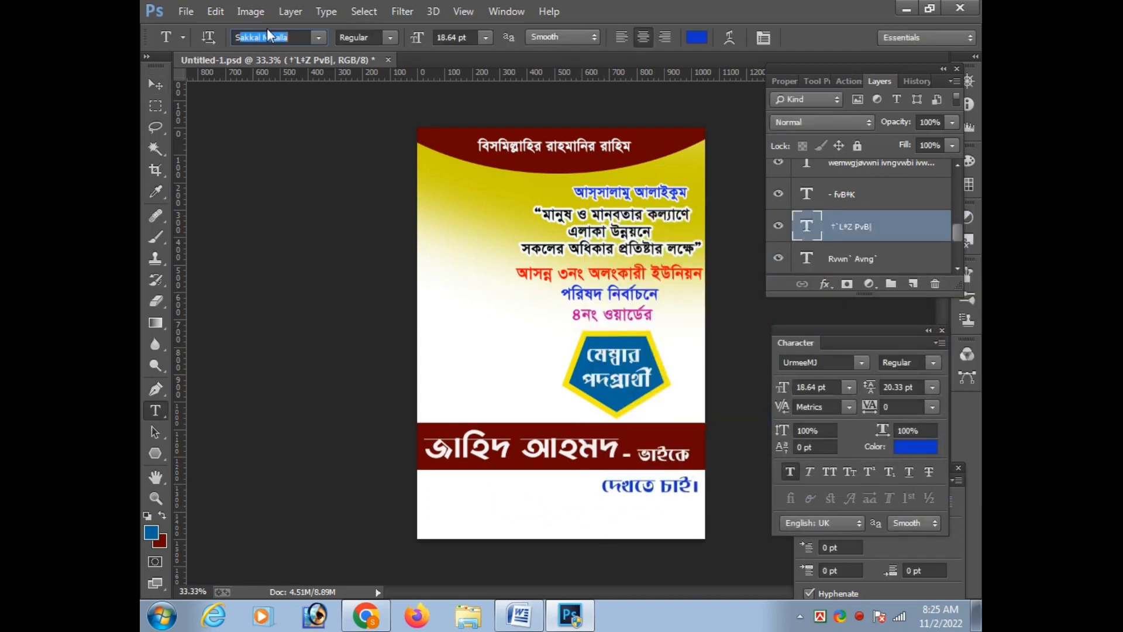
{"action": "scroll", "coordinate": [268, 36], "scroll_direction": "down", "scroll_amount": 3}
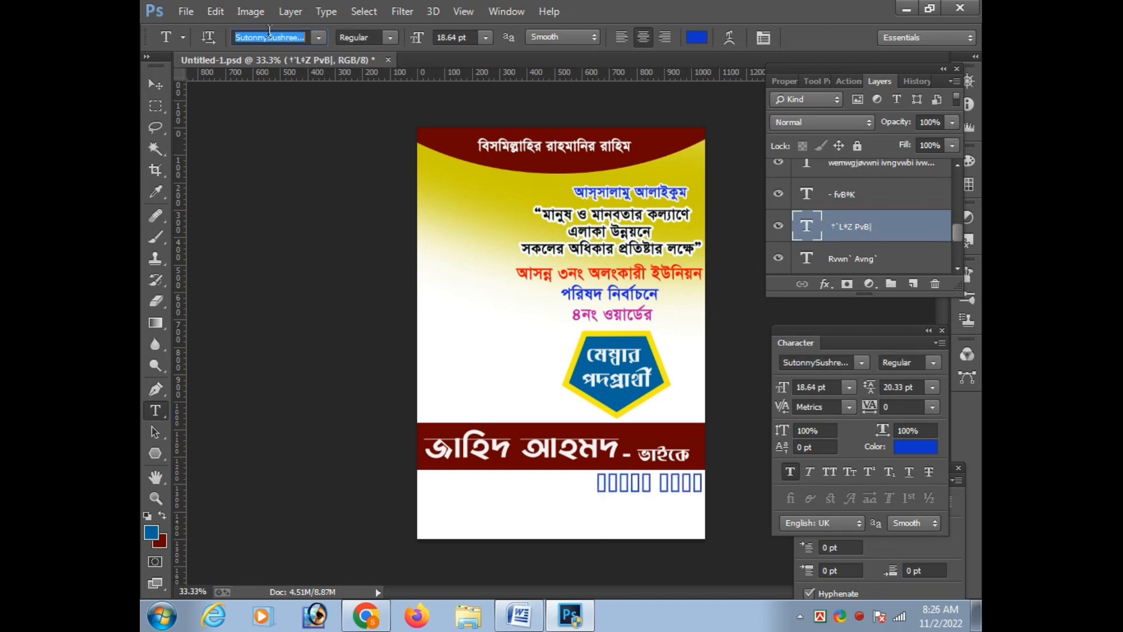
{"action": "scroll", "coordinate": [269, 32], "scroll_direction": "down", "scroll_amount": 4}
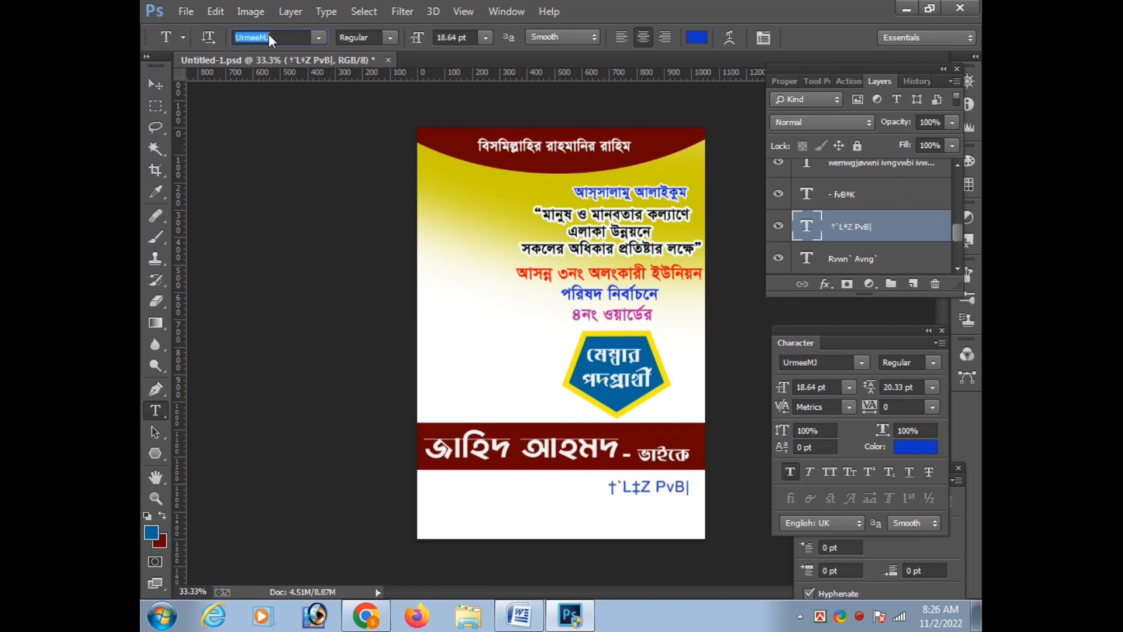
{"action": "scroll", "coordinate": [269, 34], "scroll_direction": "up", "scroll_amount": 1}
Nudge "দেখতে চাই।" slightly left and down so it clears the poster's right edge
{"action": "key", "text": "ctrl+t"}
{"action": "key", "text": "Down"}
{"action": "key", "text": "Down"}
{"action": "key", "text": "Left"}
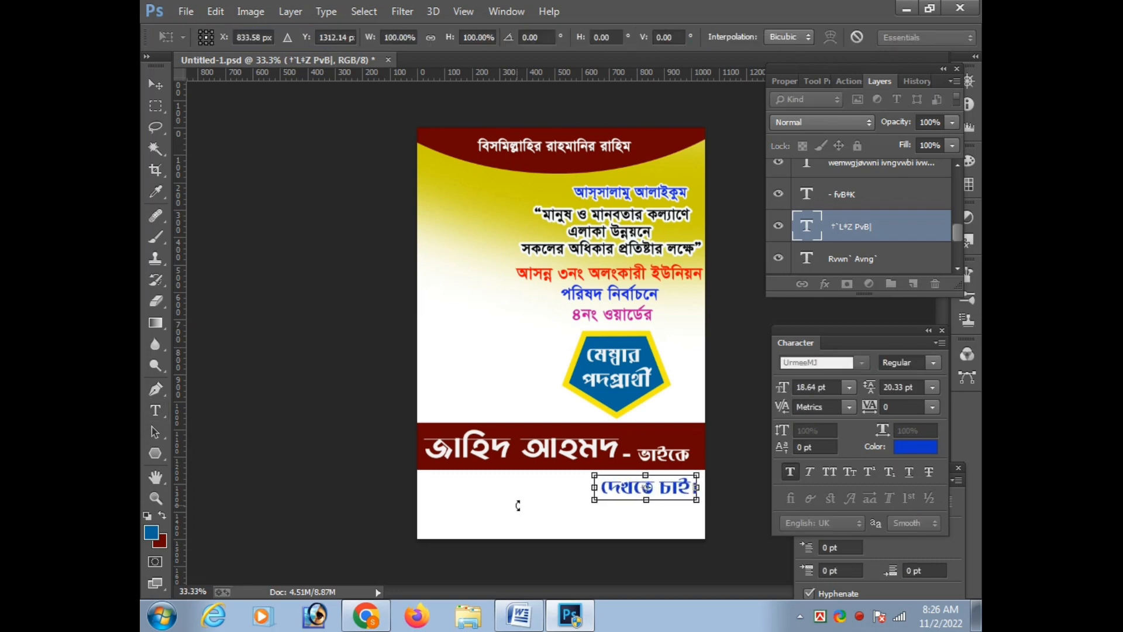
{"action": "key", "text": "Return"}
{"action": "key", "text": "ctrl+t"}
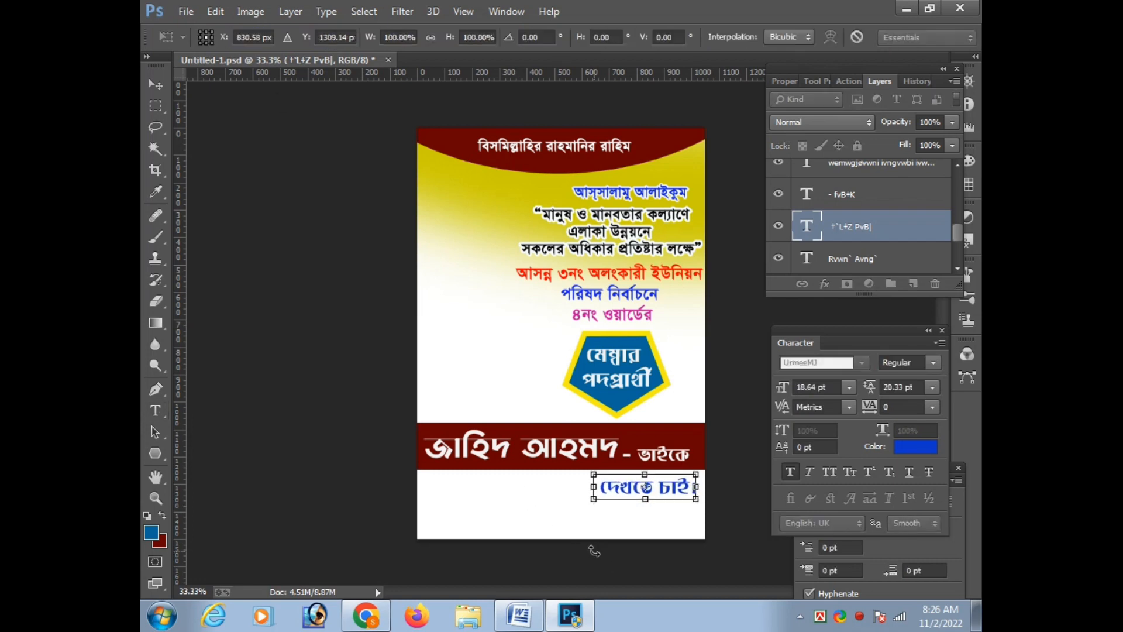
{"action": "key", "text": "Return"}
{"action": "key", "text": "c"}
{"action": "key", "text": "Return"}
{"action": "key", "text": "Return"}
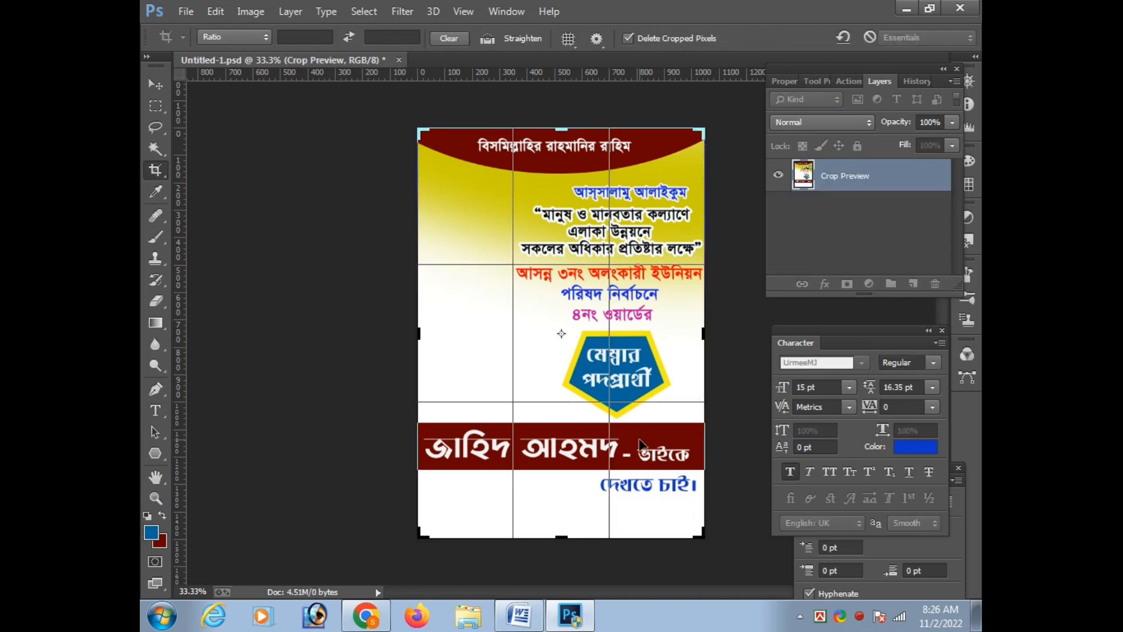
Nudge the dark red band and the "দেখতে চাই।" text slightly upward
{"action": "key", "text": "v"}
{"action": "left_click", "coordinate": [639, 438]}
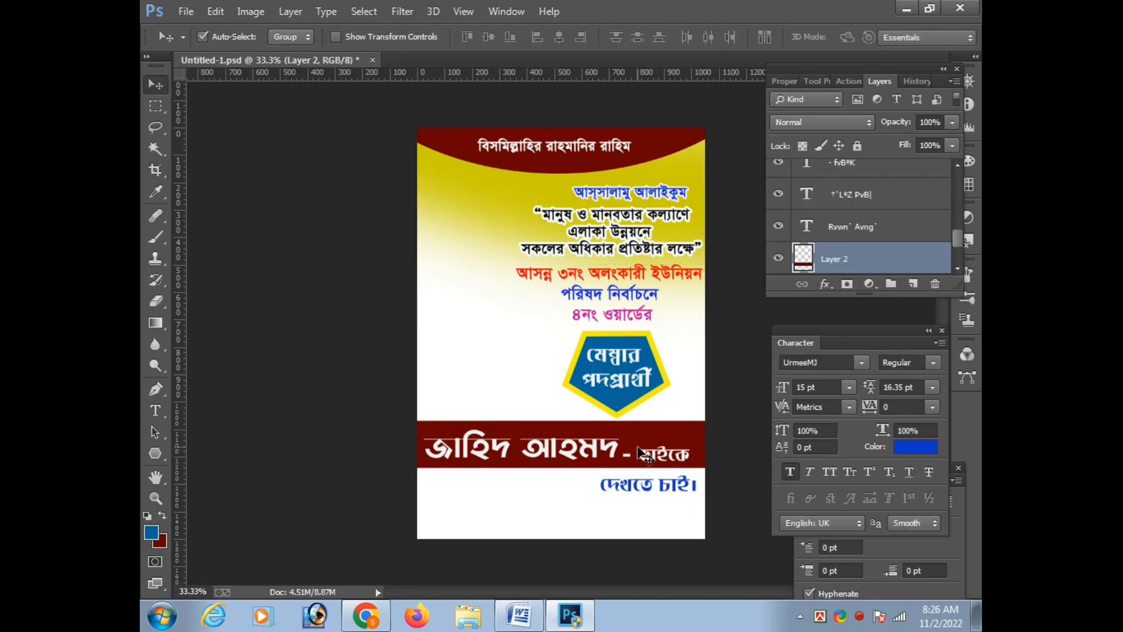
{"action": "left_click", "coordinate": [643, 447]}
{"action": "left_click", "coordinate": [671, 491]}
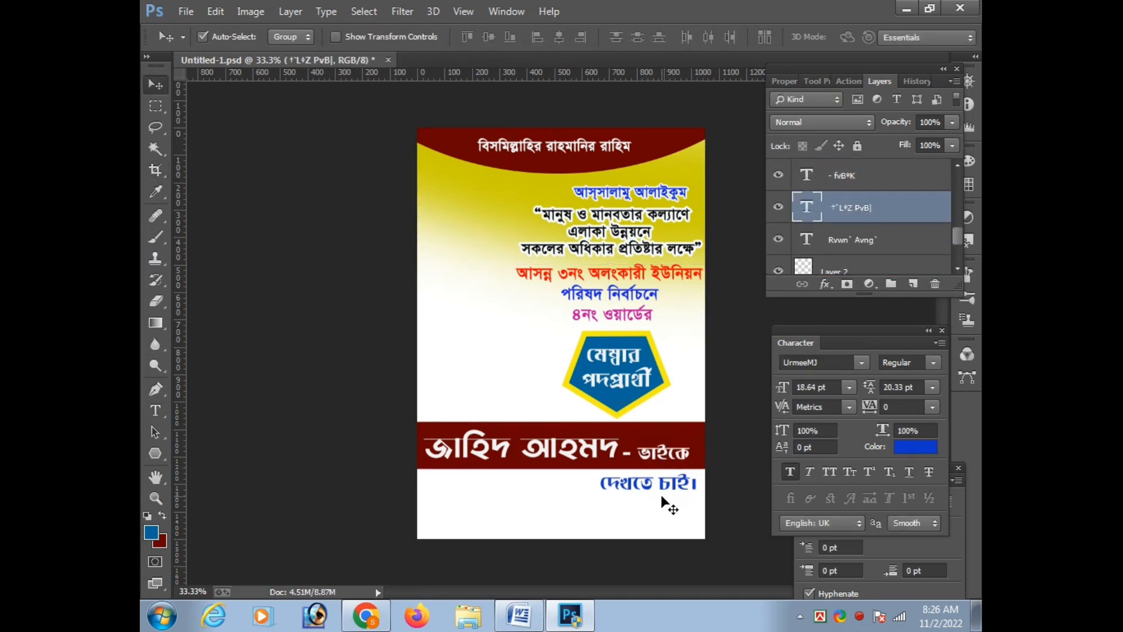
Copy "আপনাদের দোয়া, ভালবাসা ও সমর্থন প্রত্যাশী।" from Word and paste it in Photoshop as text near the poster's bottom edge
{"action": "left_click", "coordinate": [515, 615]}
{"action": "left_click", "coordinate": [354, 453]}
{"action": "key", "text": "ctrl+c"}
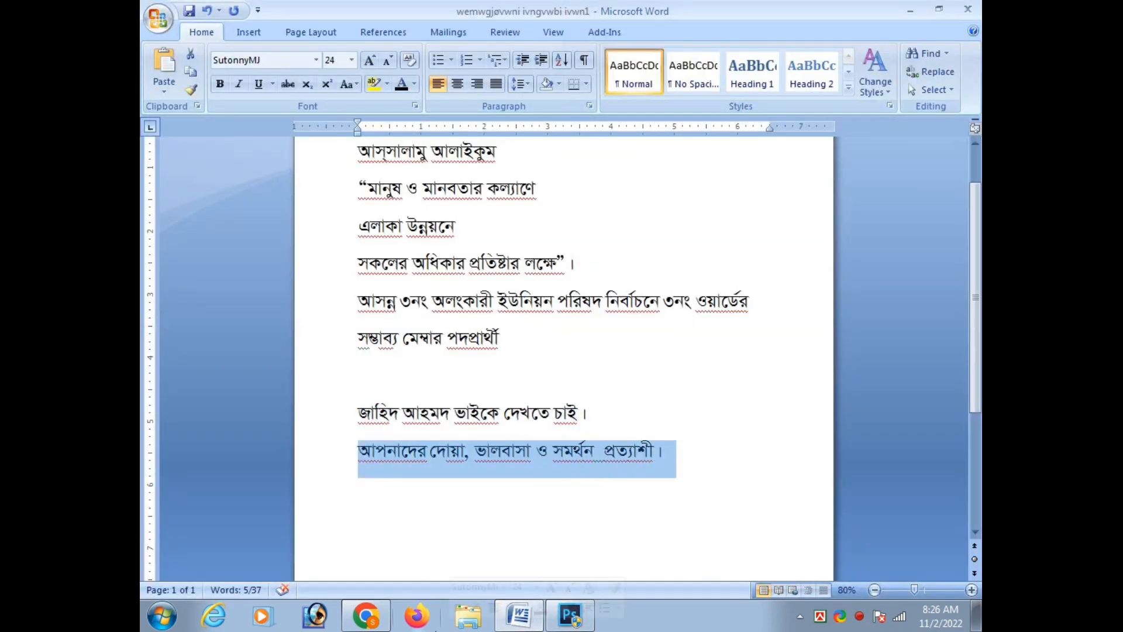
{"action": "left_click", "coordinate": [549, 618]}
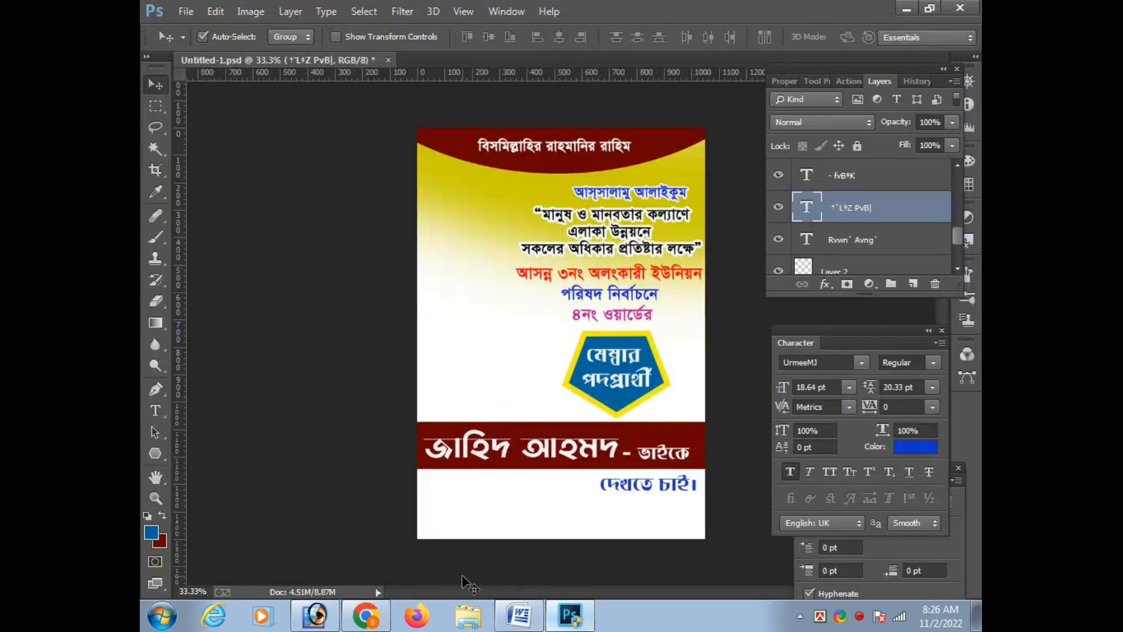
{"action": "key", "text": "t"}
{"action": "left_click", "coordinate": [459, 525]}
{"action": "key", "text": "ctrl+v"}
{"action": "key", "text": "ctrl+Return"}
Reduce the pasted bottom line to 12 pt and move it right so it fits fully across the poster
{"action": "key", "text": "ctrl+t"}
{"action": "mouse_move", "coordinate": [573, 613]}
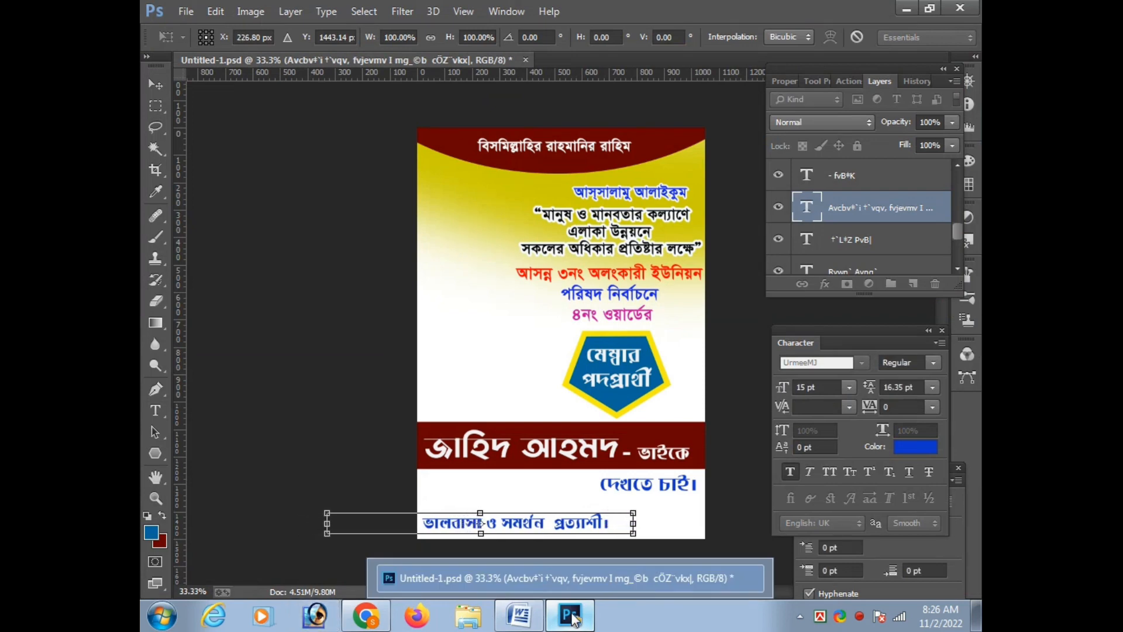
{"action": "key", "text": "Return"}
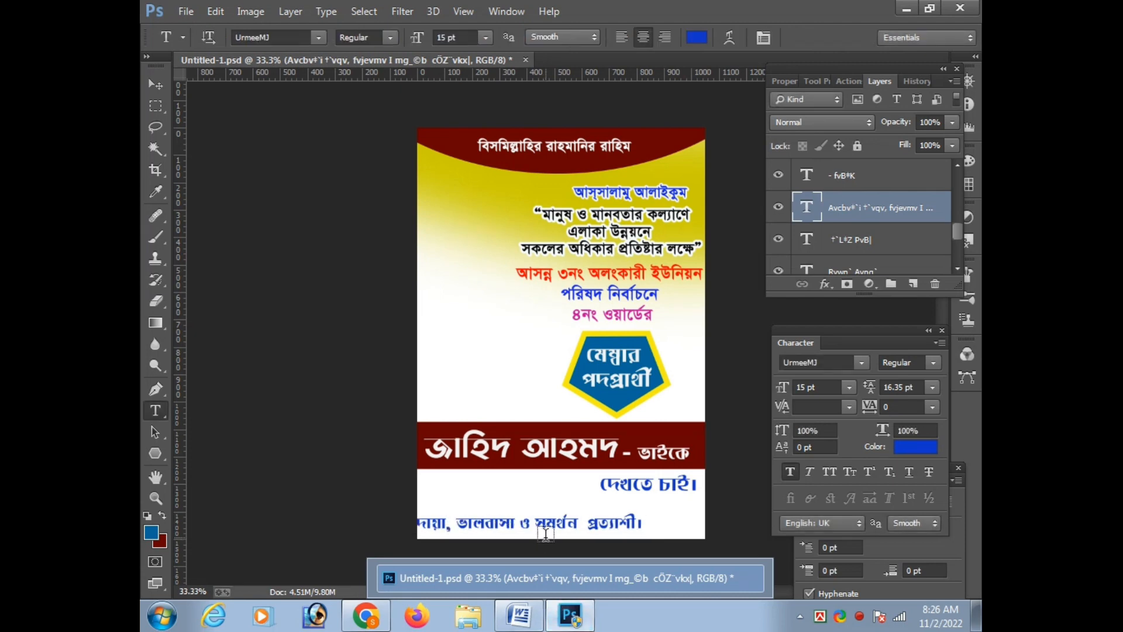
{"action": "key", "text": "v"}
{"action": "left_click_drag", "start_coordinate": [540, 526], "coordinate": [602, 525]}
{"action": "key", "text": "t"}
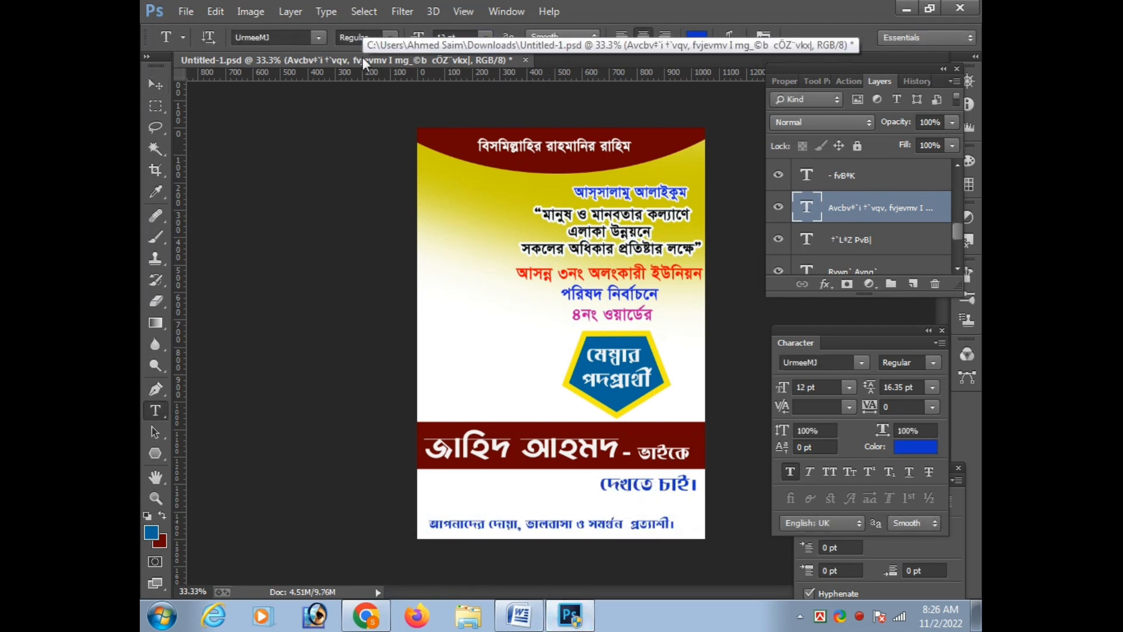
{"action": "key", "text": "ctrl+t"}
{"action": "key", "text": "Return"}
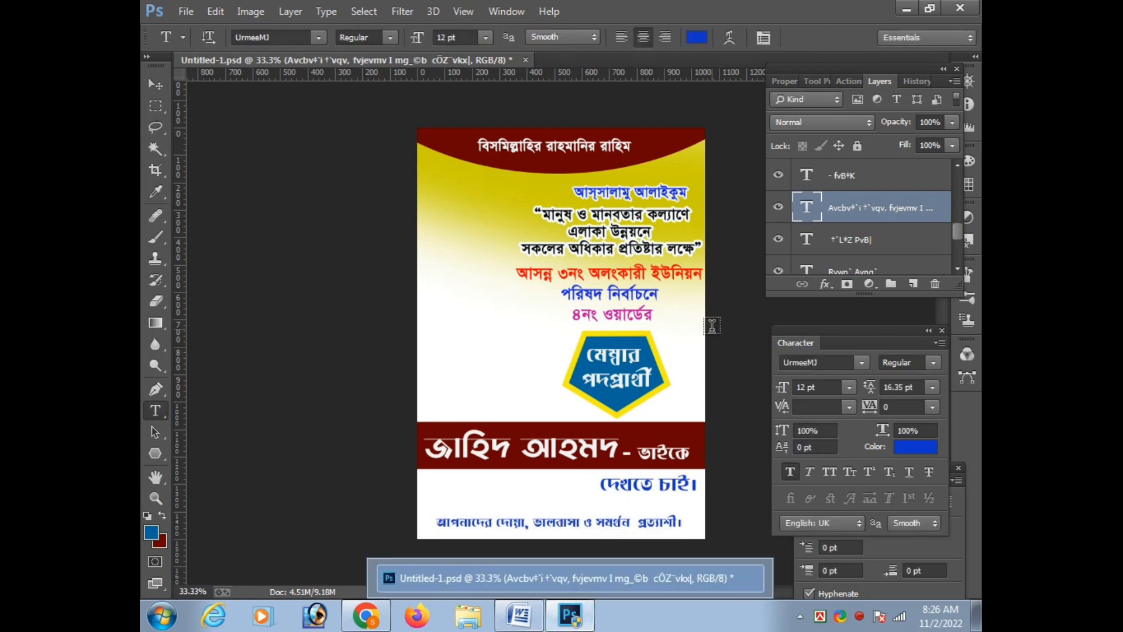
Color the bottom line of text near-black
{"action": "left_click", "coordinate": [702, 36]}
{"action": "left_click", "coordinate": [600, 261]}
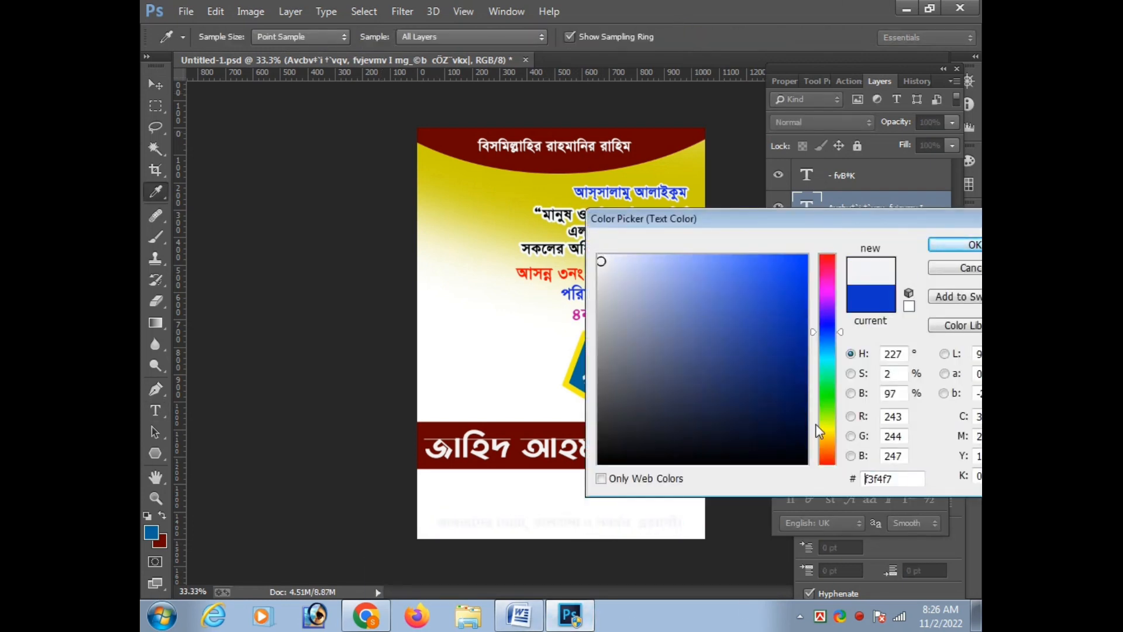
{"action": "left_click", "coordinate": [826, 456]}
{"action": "left_click", "coordinate": [796, 455]}
{"action": "left_click", "coordinate": [952, 245]}
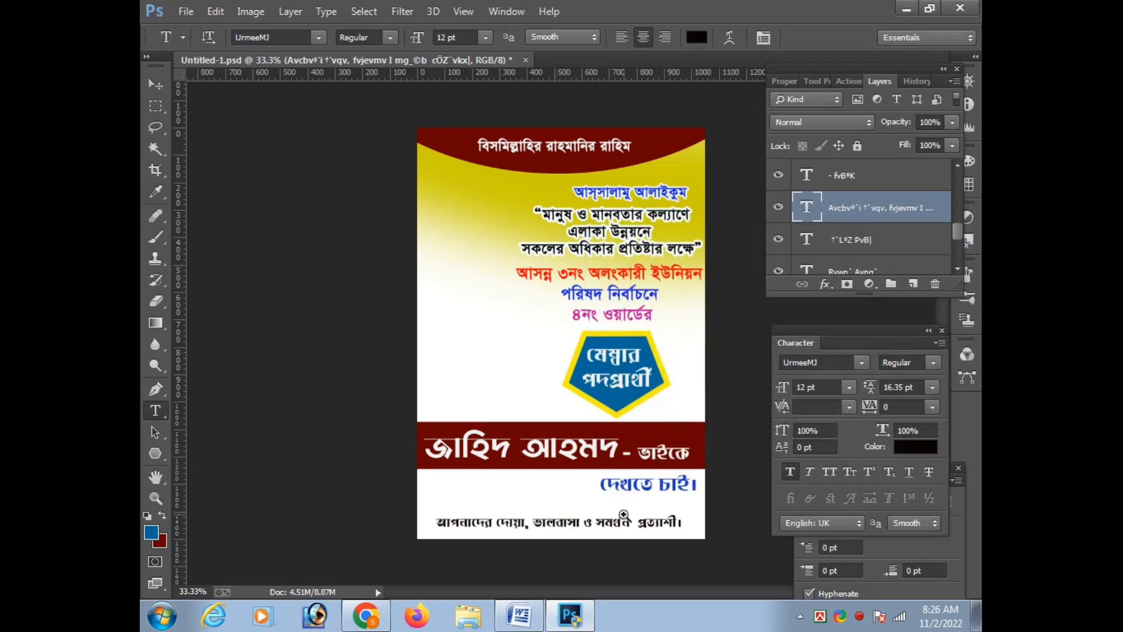
Break the bottom text into two lines after "ভালবাসা", enlarge it to 14.96 pt and fit it into the poster's lower-left corner
{"action": "scroll", "coordinate": [624, 515], "scroll_direction": "up", "scroll_amount": 1}
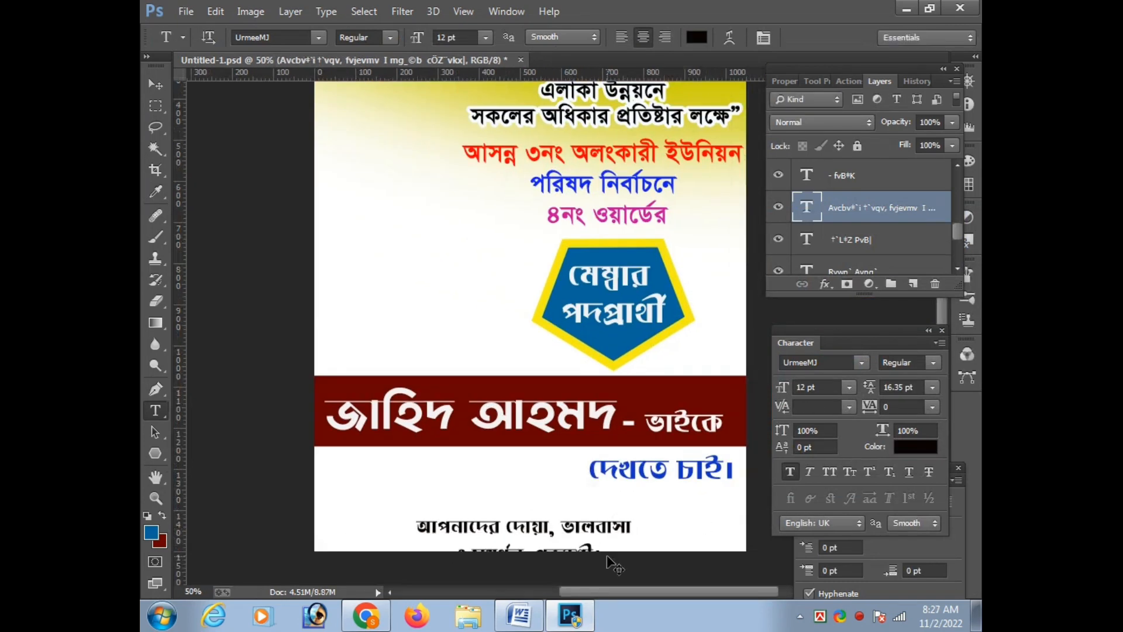
{"action": "key", "text": "ctrl+t"}
{"action": "left_click_drag", "start_coordinate": [576, 521], "coordinate": [603, 549]}
{"action": "key", "text": "Down"}
{"action": "key", "text": "Down"}
{"action": "key", "text": "Down"}
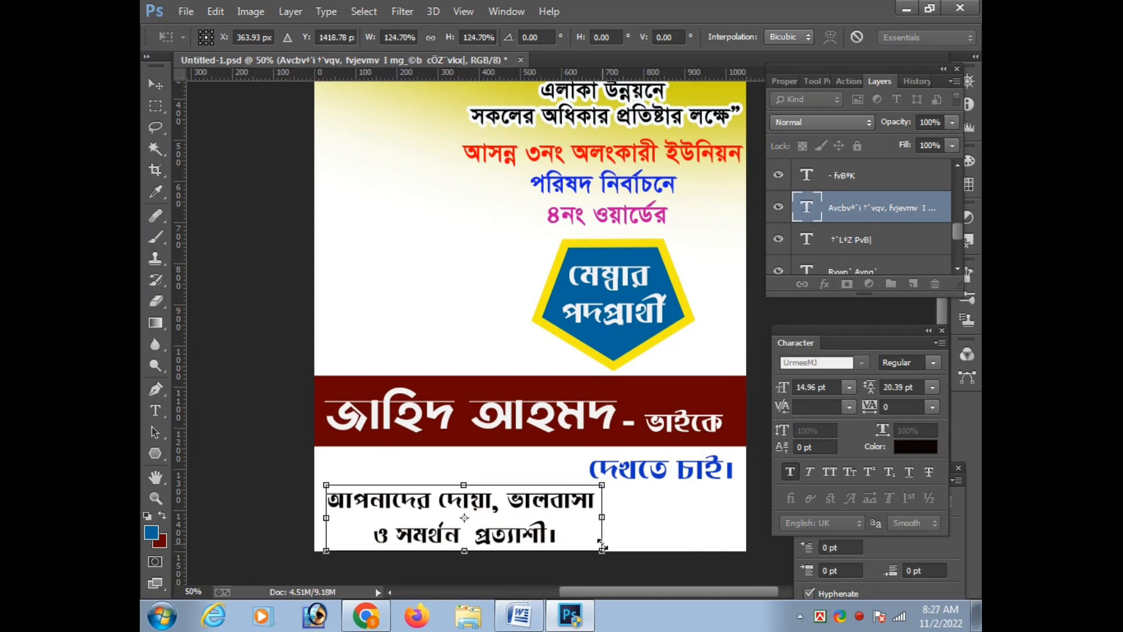
{"action": "key", "text": "Left"}
{"action": "key", "text": "Left"}
{"action": "key", "text": "Left"}
{"action": "key", "text": "Down"}
{"action": "key", "text": "Down"}
{"action": "key", "text": "Down"}
{"action": "key", "text": "Left"}
{"action": "key", "text": "Left"}
{"action": "key", "text": "Up"}
{"action": "key", "text": "Return"}
{"action": "key", "text": "ctrl+minus"}
{"action": "key", "text": "ctrl+minus"}
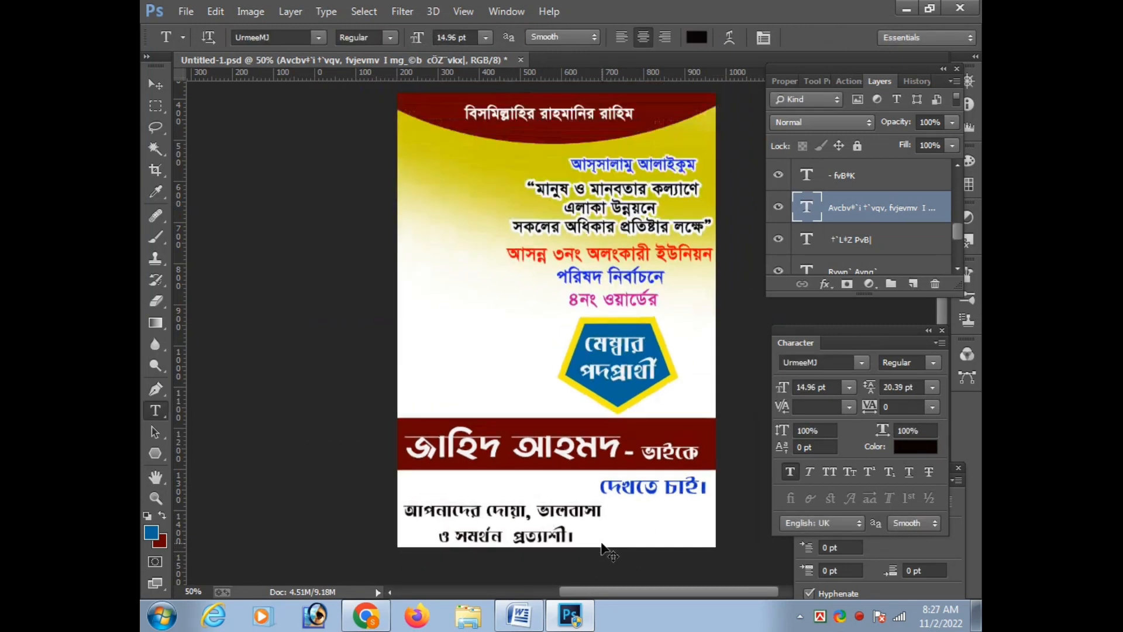
{"action": "key", "text": "ctrl+plus"}
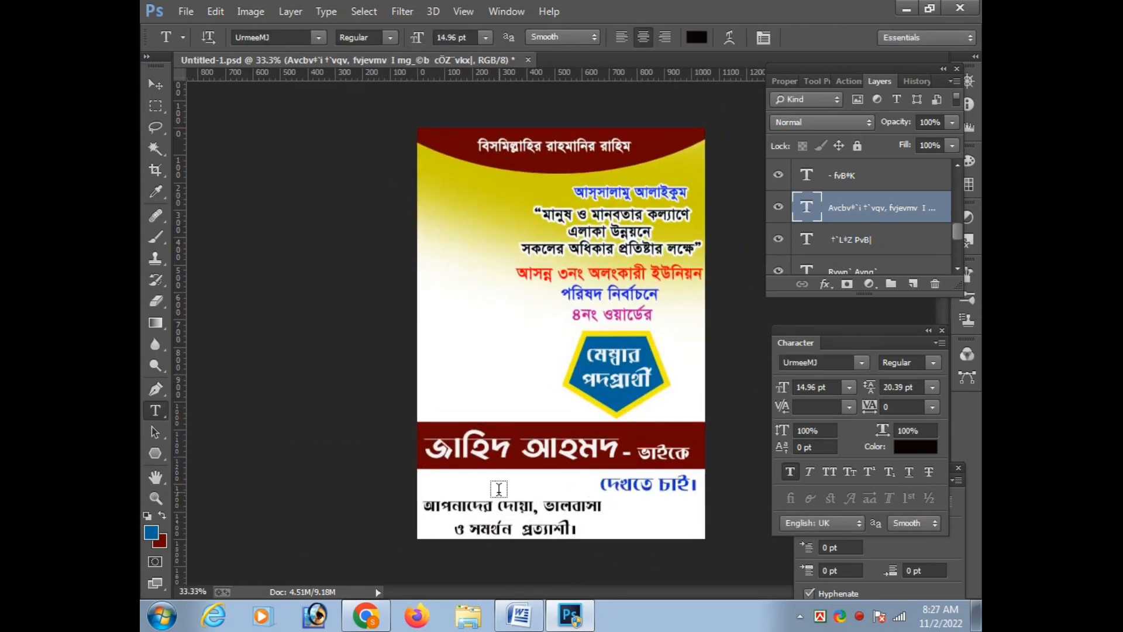
Recolor the "দেখতে চাই।" text below the name band to dark blue #044989
{"action": "left_click", "coordinate": [679, 527]}
{"action": "left_click", "coordinate": [624, 467]}
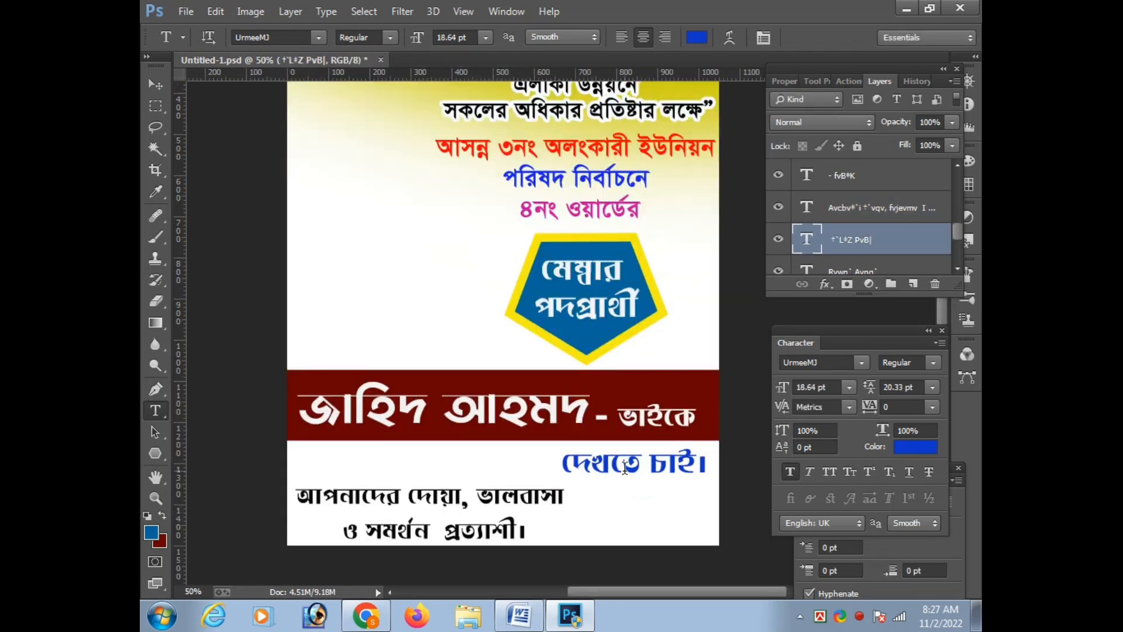
{"action": "left_click", "coordinate": [284, 37]}
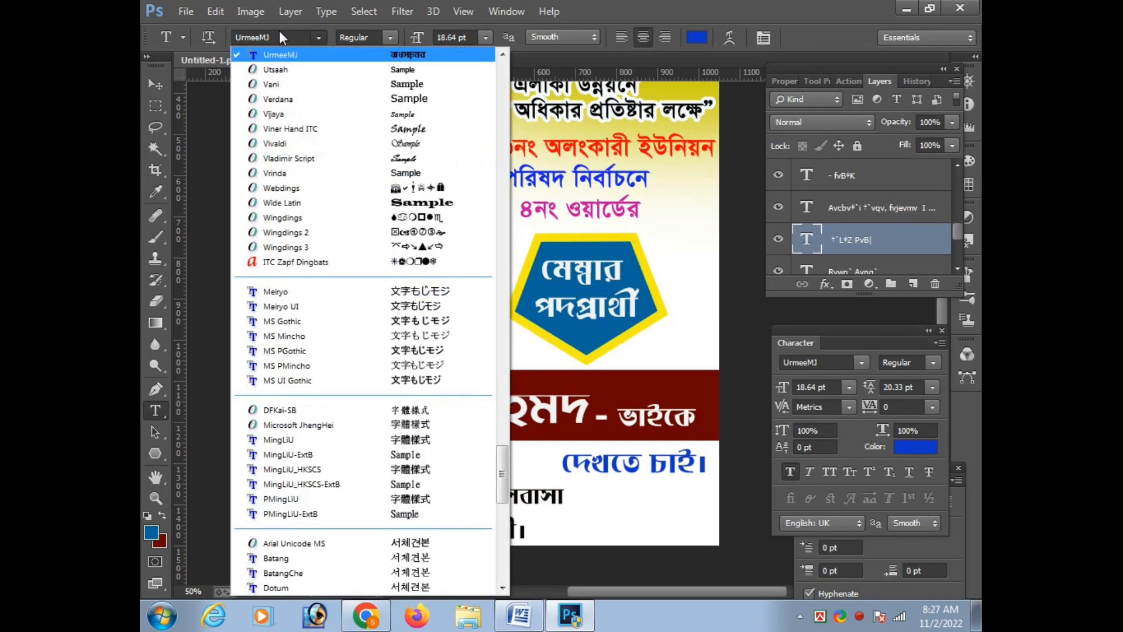
{"action": "left_click", "coordinate": [285, 37]}
{"action": "left_click", "coordinate": [696, 37]}
{"action": "left_click_drag", "start_coordinate": [800, 216], "coordinate": [904, 153]}
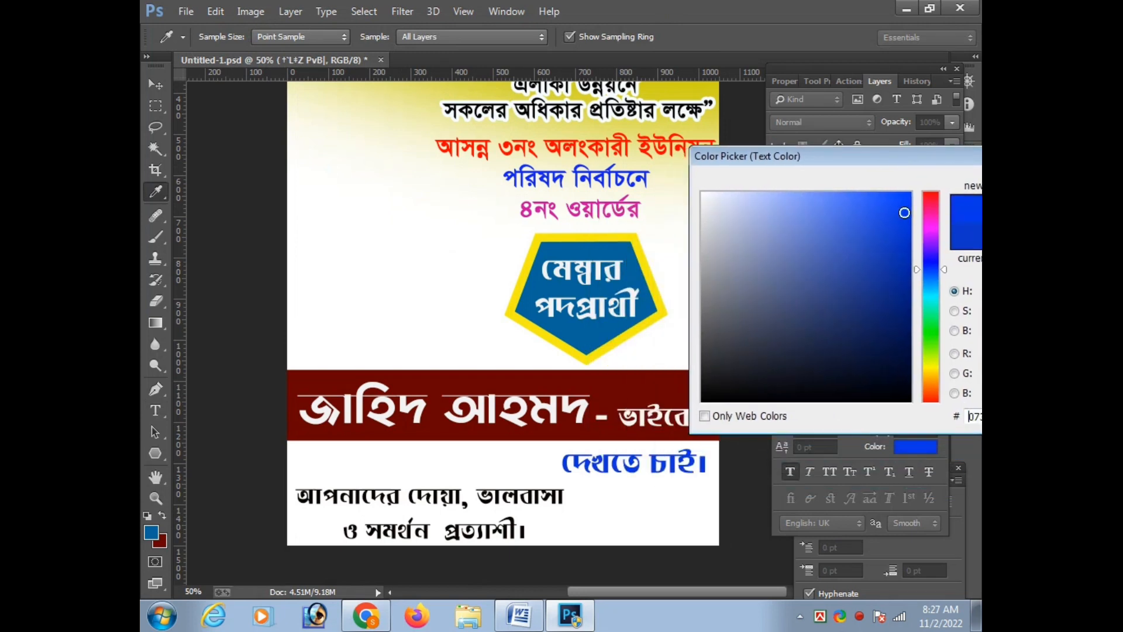
{"action": "mouse_move", "coordinate": [929, 340]}
{"action": "left_mouse_down"}
{"action": "mouse_move", "coordinate": [938, 357]}
{"action": "mouse_move", "coordinate": [934, 346]}
{"action": "left_mouse_up"}
{"action": "left_click_drag", "start_coordinate": [930, 288], "coordinate": [931, 249]}
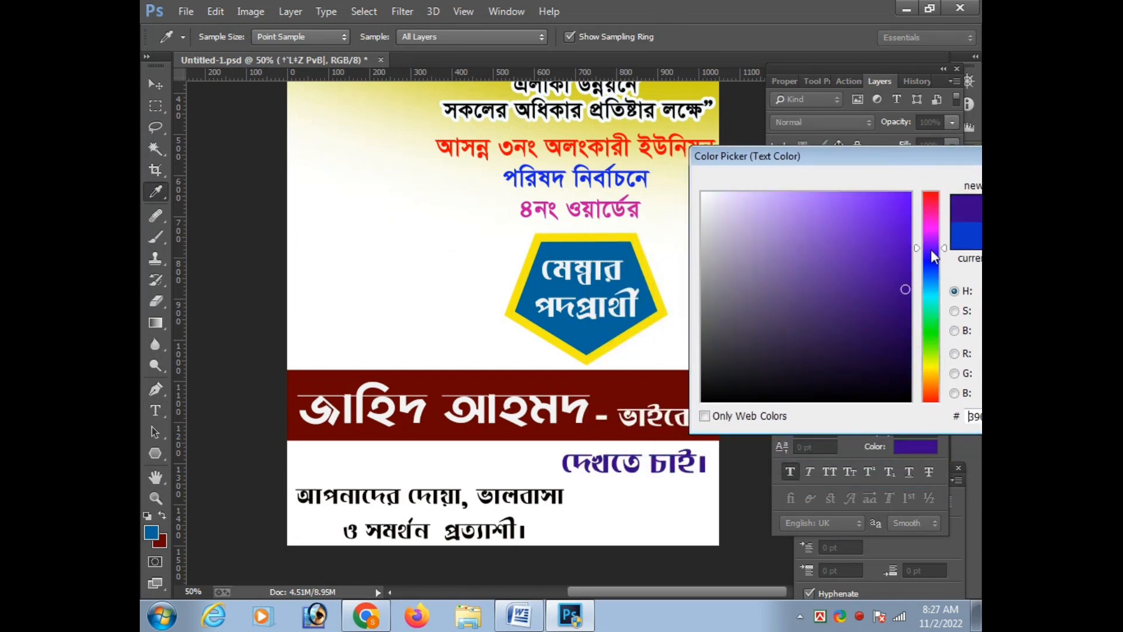
{"action": "left_click", "coordinate": [932, 280]}
{"action": "left_click_drag", "start_coordinate": [931, 157], "coordinate": [824, 147]}
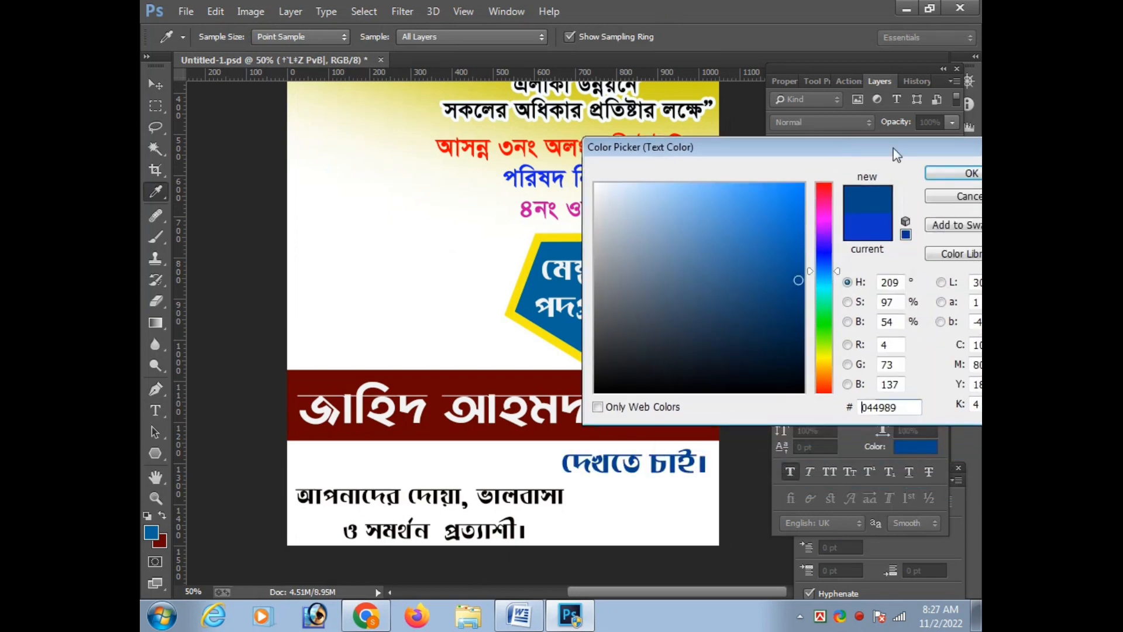
{"action": "left_click", "coordinate": [962, 173]}
Shorten the maroon name band by raising its lower edge, keeping the full poster width
{"action": "key", "text": "v"}
{"action": "left_click", "coordinate": [615, 384]}
{"action": "key", "text": "ctrl+t"}
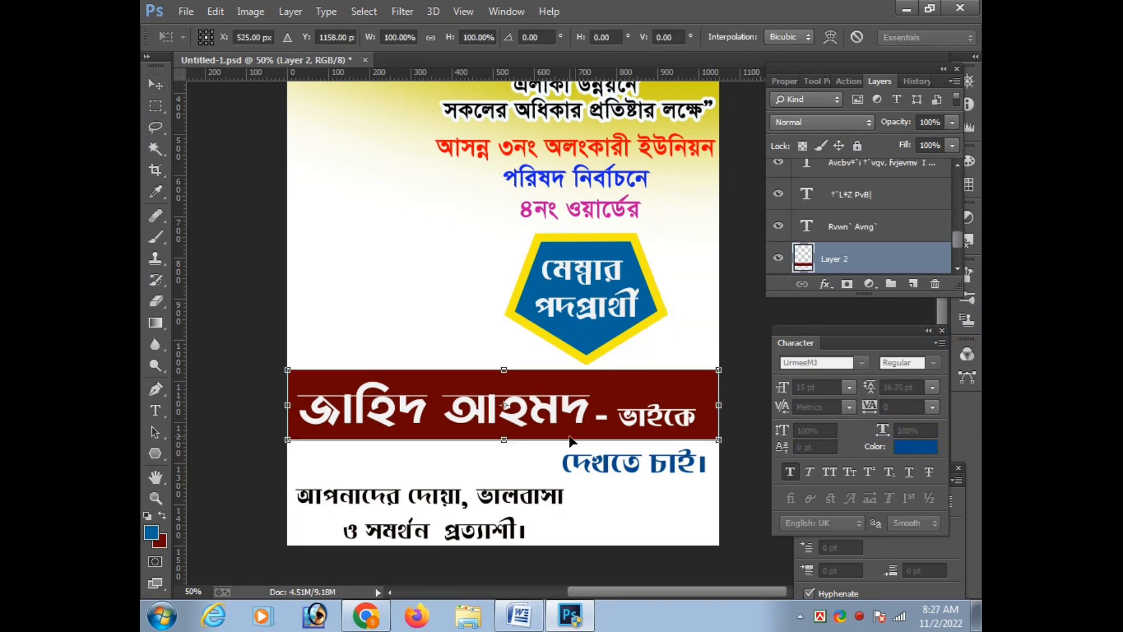
{"action": "left_click_drag", "start_coordinate": [568, 441], "coordinate": [568, 433]}
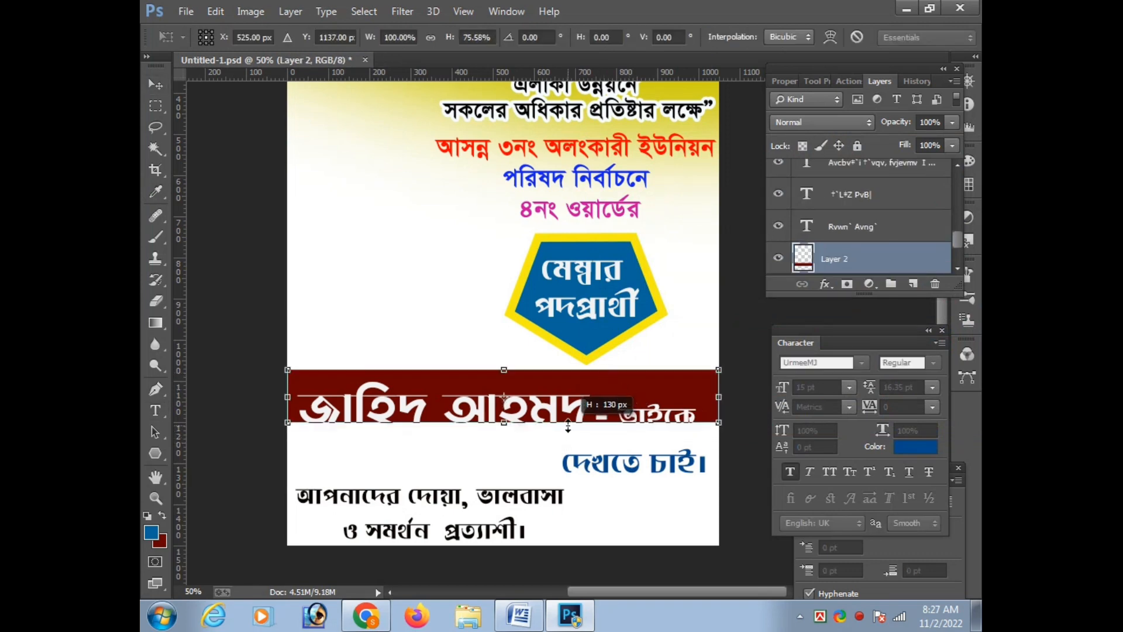
{"action": "key", "text": "Return"}
Move the candidate's name and the "- ভাইকে" text up to sit centred in the shortened maroon band
{"action": "left_click", "coordinate": [549, 415]}
{"action": "key", "text": "Up"}
{"action": "key", "text": "Up"}
{"action": "key", "text": "Up"}
{"action": "key", "text": "Up"}
{"action": "key", "text": "Up"}
{"action": "key", "text": "Up"}
{"action": "key", "text": "Up"}
{"action": "key", "text": "Up"}
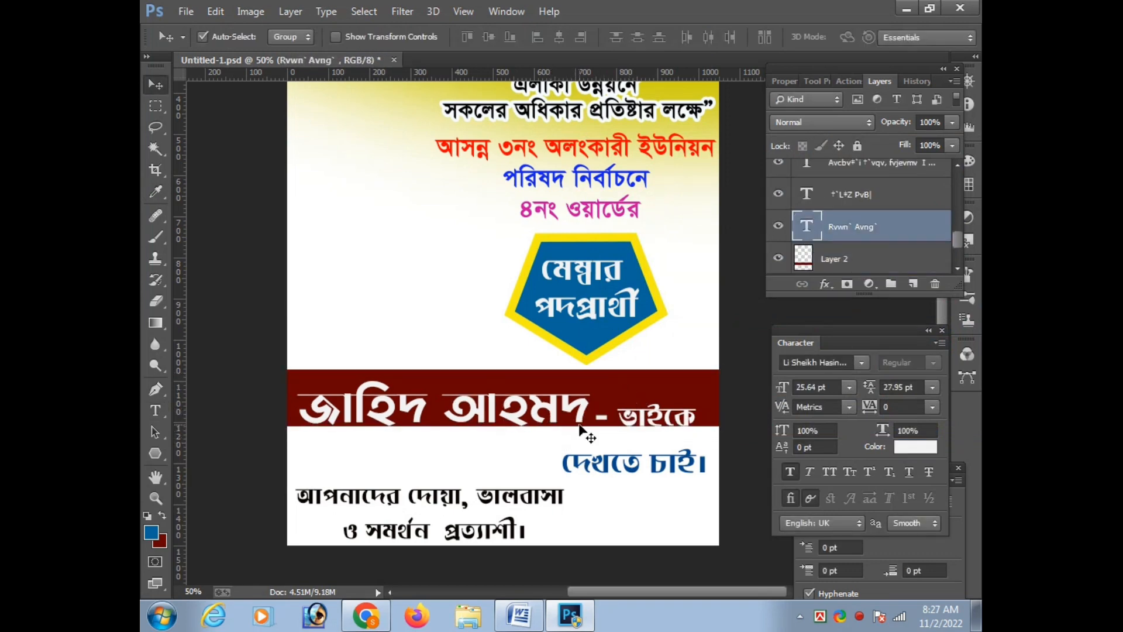
{"action": "left_click", "coordinate": [651, 417]}
{"action": "key", "text": "Up"}
{"action": "key", "text": "Up"}
{"action": "key", "text": "Up"}
{"action": "key", "text": "Up"}
{"action": "key", "text": "Up"}
{"action": "key", "text": "Up"}
{"action": "key", "text": "Up"}
{"action": "key", "text": "Up"}
{"action": "key", "text": "Up"}
{"action": "key", "text": "Up"}
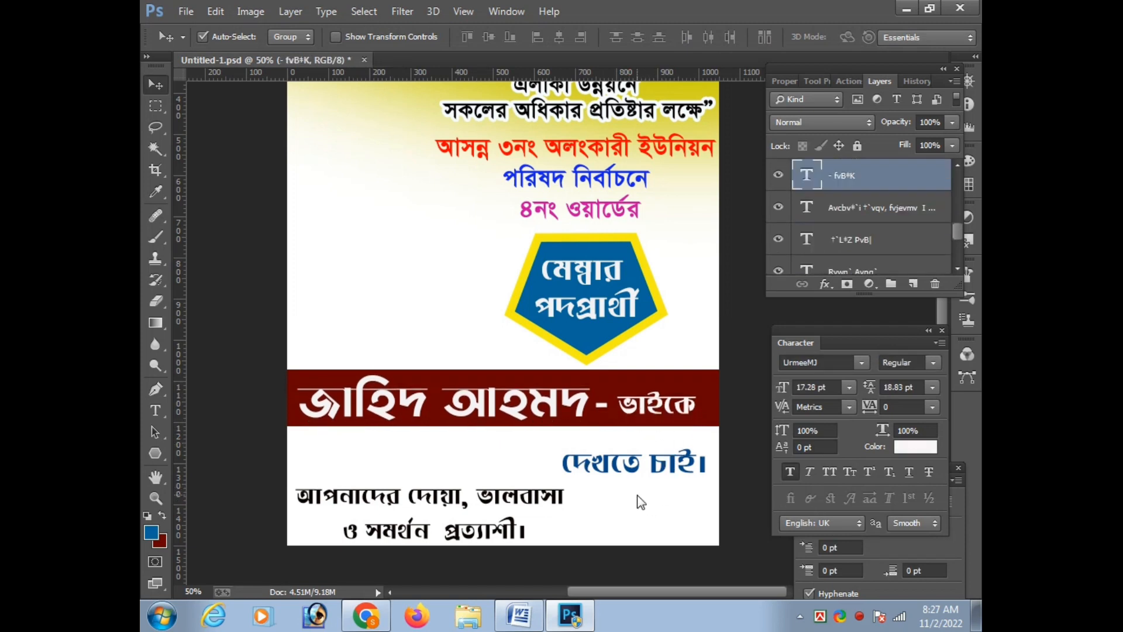
Move the "দেখতে চাই।" text up closer to the maroon band
{"action": "left_click", "coordinate": [631, 477]}
{"action": "key", "text": "Up"}
{"action": "key", "text": "Up"}
{"action": "key", "text": "Up"}
{"action": "key", "text": "Up"}
{"action": "key", "text": "Up"}
{"action": "key", "text": "Up"}
{"action": "key", "text": "Up"}
{"action": "key", "text": "Up"}
{"action": "key", "text": "Up"}
{"action": "key", "text": "Up"}
{"action": "key", "text": "Up"}
{"action": "key", "text": "Up"}
{"action": "key", "text": "Up"}
{"action": "key", "text": "Up"}
{"action": "key", "text": "Up"}
{"action": "key", "text": "Up"}
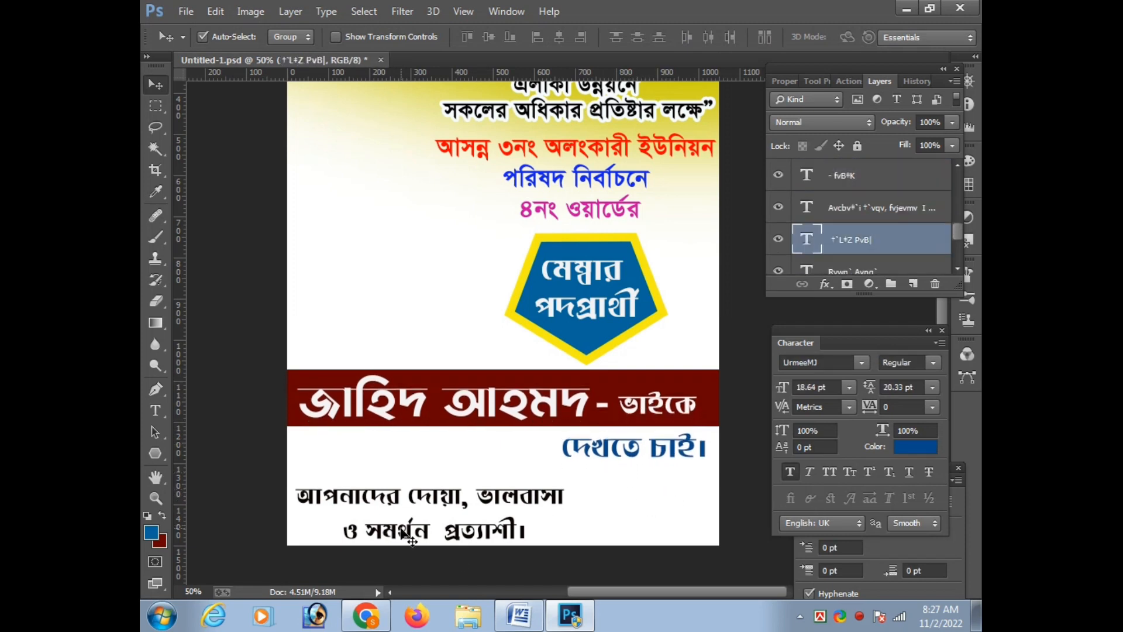
Enlarge the two-line appeal at the poster's foot to 17.41 pt and shift it right toward the centre
{"action": "key", "text": "t"}
{"action": "left_click", "coordinate": [547, 504], "text": "ctrl"}
{"action": "key", "text": "ctrl+t"}
{"action": "left_click_drag", "start_coordinate": [573, 479], "coordinate": [595, 473]}
{"action": "left_click_drag", "start_coordinate": [563, 501], "coordinate": [606, 490]}
{"action": "key", "text": "Right"}
{"action": "key", "text": "Right"}
{"action": "key", "text": "Right"}
{"action": "key", "text": "Right"}
{"action": "key", "text": "Right"}
{"action": "key", "text": "Right"}
{"action": "key", "text": "Right"}
{"action": "key", "text": "Right"}
{"action": "key", "text": "Right"}
{"action": "key", "text": "Right"}
{"action": "key", "text": "Right"}
{"action": "key", "text": "Right"}
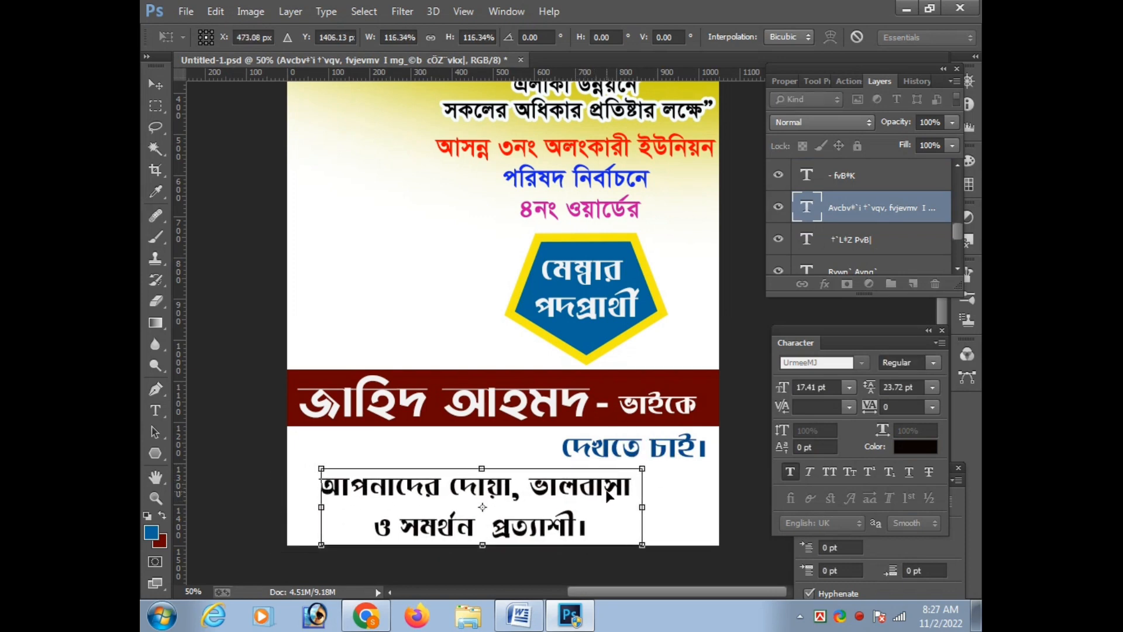
{"action": "key", "text": "Right"}
{"action": "key", "text": "Right"}
{"action": "key", "text": "Right"}
{"action": "key", "text": "Right"}
{"action": "key", "text": "Right"}
{"action": "key", "text": "Right"}
{"action": "key", "text": "Right"}
{"action": "key", "text": "Right"}
{"action": "key", "text": "Right"}
{"action": "key", "text": "Right"}
{"action": "key", "text": "Right"}
{"action": "key", "text": "Right"}
{"action": "key", "text": "Down"}
{"action": "key", "text": "Down"}
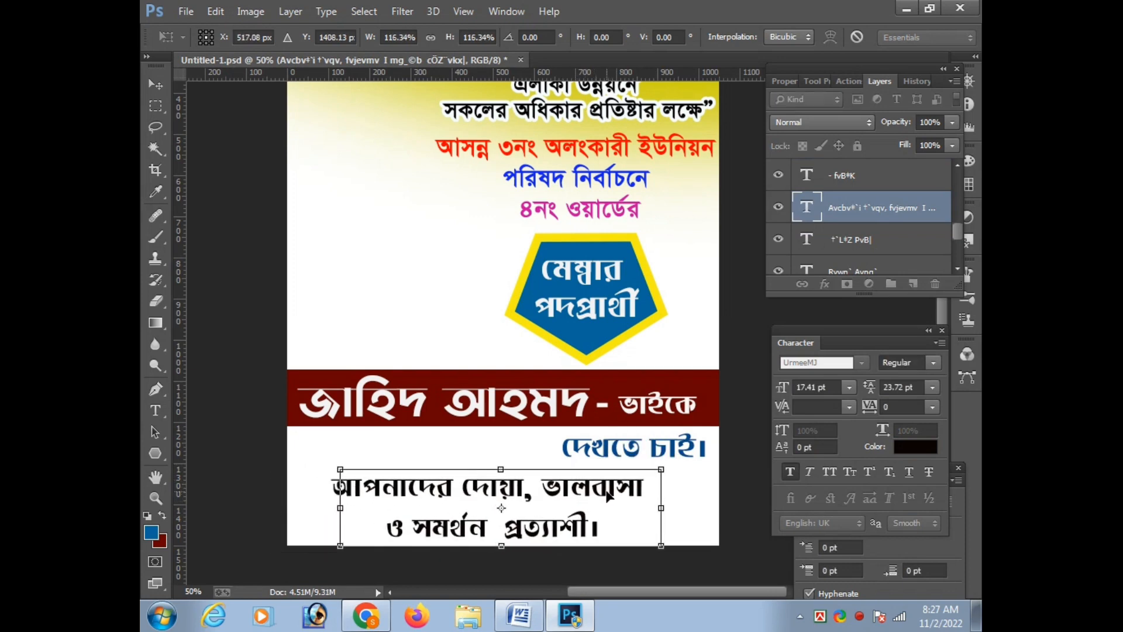
{"action": "key", "text": "Return"}
{"action": "key", "text": "t"}
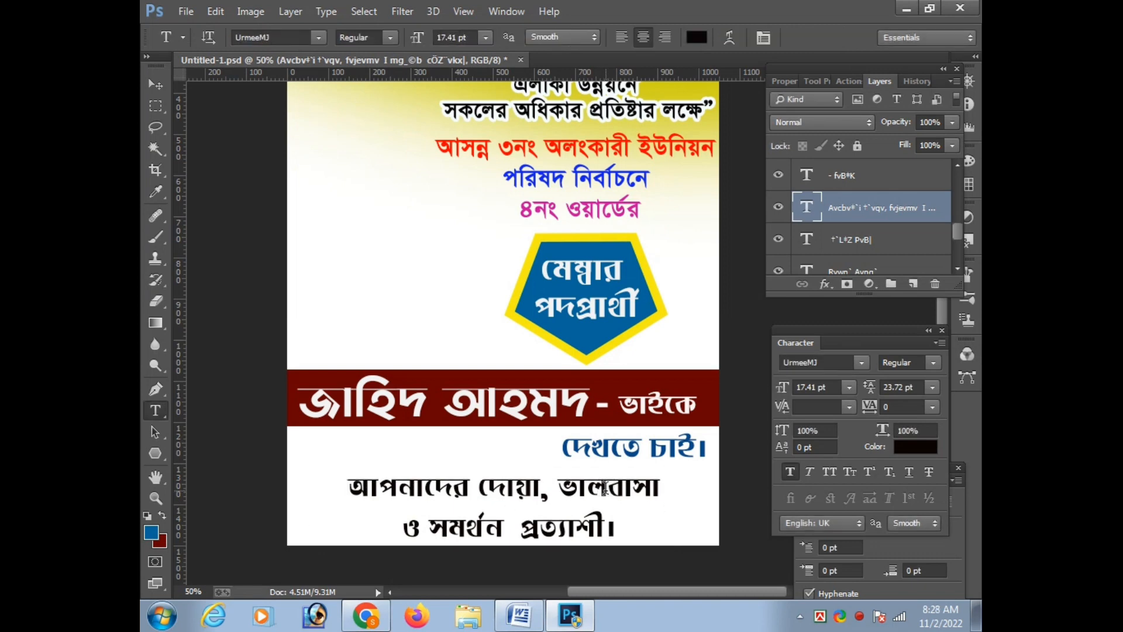
Fill the strip behind the two-line appeal with blue on the background layer and undo the fill
{"action": "key", "text": "ctrl+minus"}
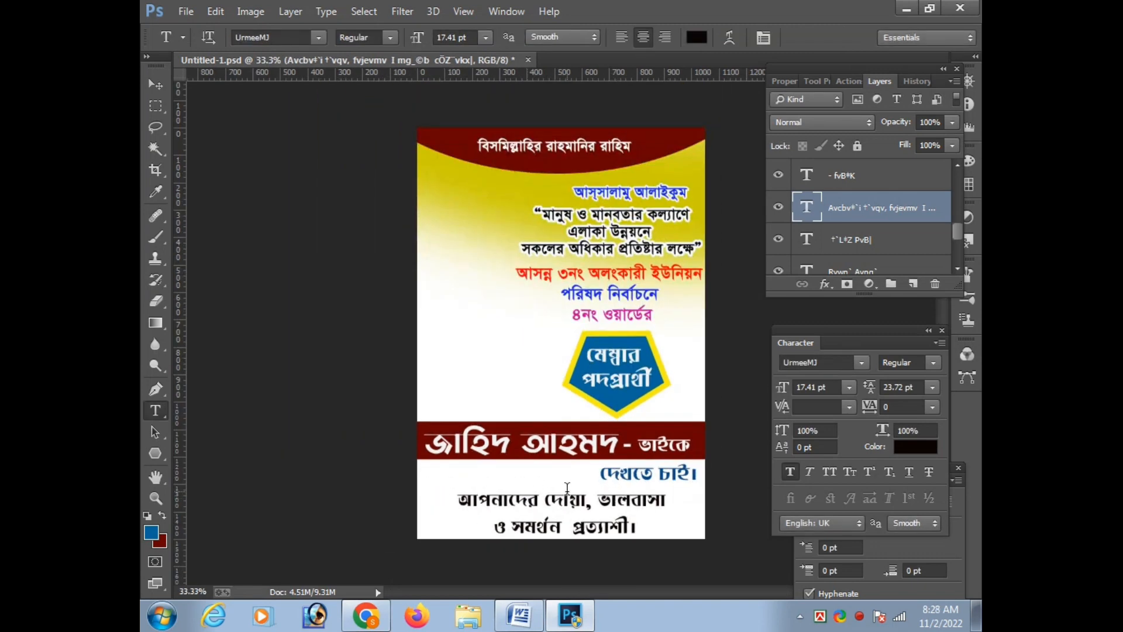
{"action": "key", "text": "m"}
{"action": "left_click_drag", "start_coordinate": [418, 490], "coordinate": [704, 539]}
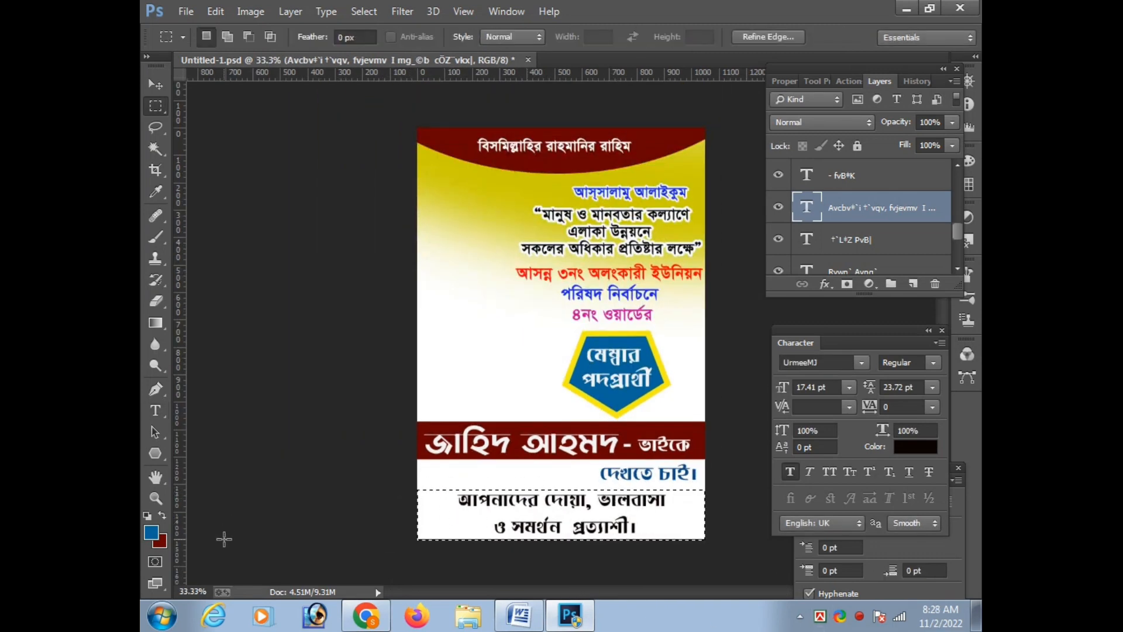
{"action": "left_click", "coordinate": [163, 516]}
{"action": "scroll", "coordinate": [877, 234], "scroll_direction": "up", "scroll_amount": 3}
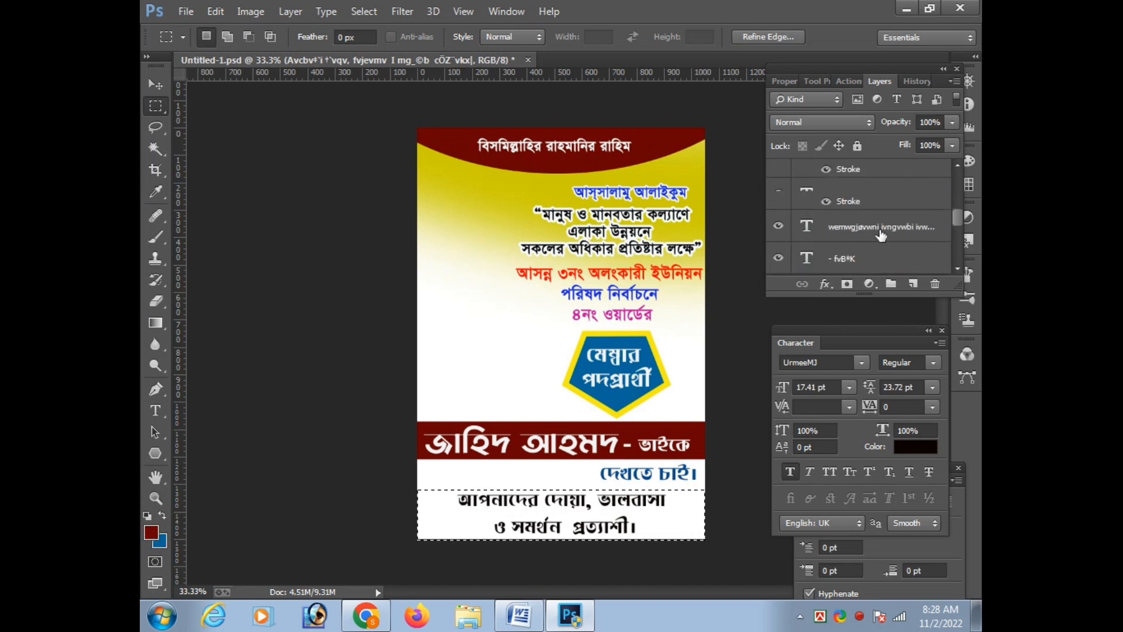
{"action": "scroll", "coordinate": [880, 234], "scroll_direction": "down", "scroll_amount": 4}
{"action": "left_click", "coordinate": [872, 259]}
{"action": "key", "text": "ctrl+BackSpace"}
{"action": "key", "text": "ctrl+d"}
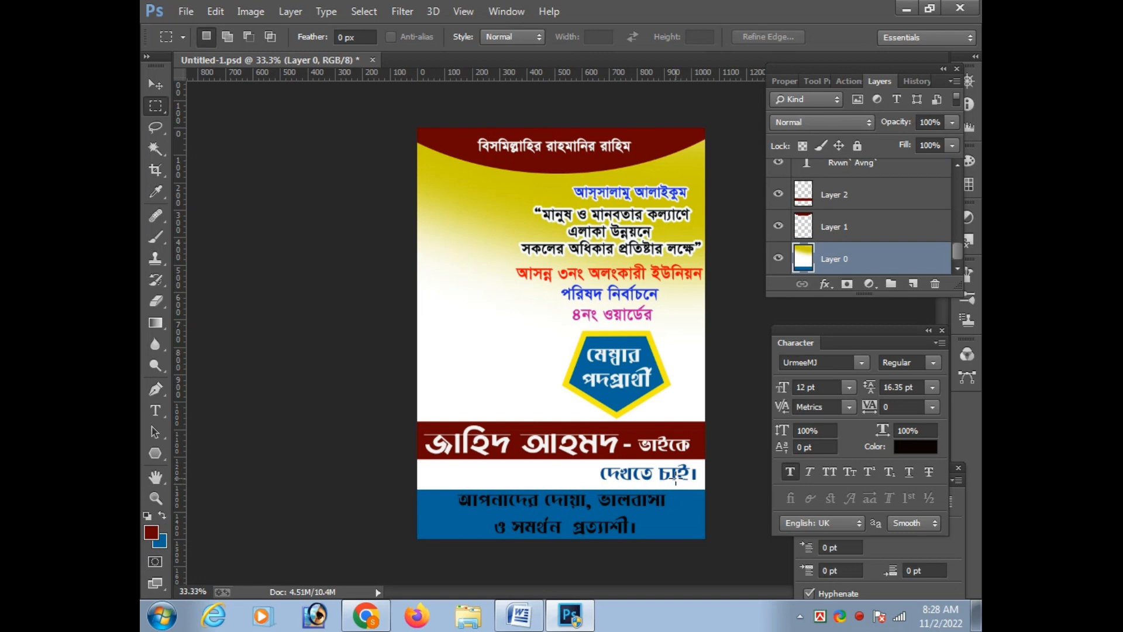
{"action": "key", "text": "ctrl+alt+z"}
{"action": "key", "text": "ctrl+alt+z"}
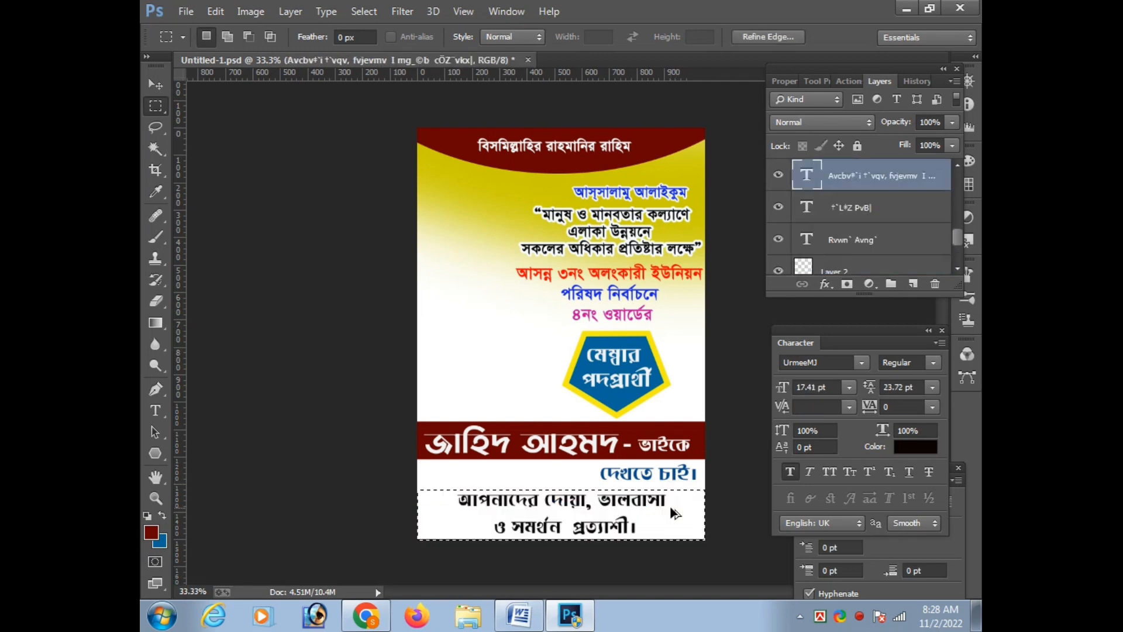
Reduce the two-line appeal to 13.95 pt and place it near the poster's left edge, just below the maroon band
{"action": "scroll", "coordinate": [623, 515], "scroll_direction": "up", "scroll_amount": 1}
{"action": "key", "text": "v"}
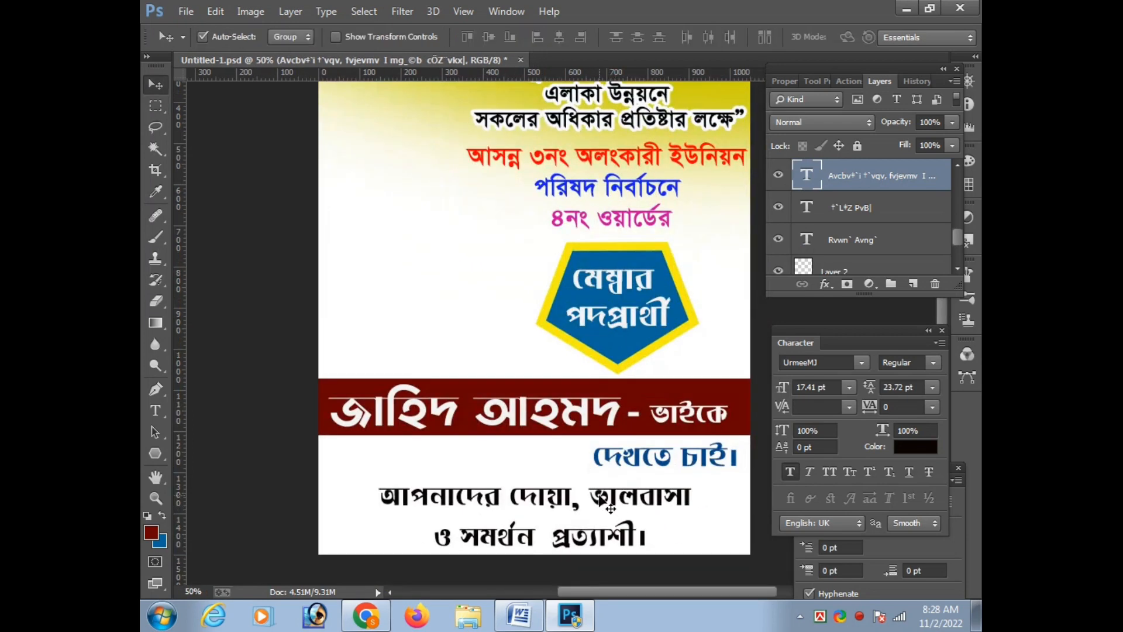
{"action": "left_click_drag", "start_coordinate": [613, 515], "coordinate": [575, 473]}
{"action": "key", "text": "ctrl+t"}
{"action": "left_click_drag", "start_coordinate": [658, 437], "coordinate": [594, 456]}
{"action": "key", "text": "Left"}
{"action": "key", "text": "Left"}
{"action": "key", "text": "Left"}
{"action": "key", "text": "Left"}
{"action": "key", "text": "Left"}
{"action": "key", "text": "Left"}
{"action": "key", "text": "Left"}
{"action": "key", "text": "Left"}
{"action": "key", "text": "Left"}
{"action": "key", "text": "Left"}
{"action": "key", "text": "Left"}
{"action": "key", "text": "Left"}
{"action": "key", "text": "Down"}
{"action": "key", "text": "Down"}
{"action": "key", "text": "Down"}
{"action": "key", "text": "Down"}
{"action": "key", "text": "Down"}
{"action": "key", "text": "Down"}
{"action": "key", "text": "Down"}
{"action": "key", "text": "Down"}
{"action": "key", "text": "Down"}
{"action": "key", "text": "Down"}
{"action": "key", "text": "Down"}
{"action": "key", "text": "Down"}
{"action": "key", "text": "Down"}
{"action": "key", "text": "Down"}
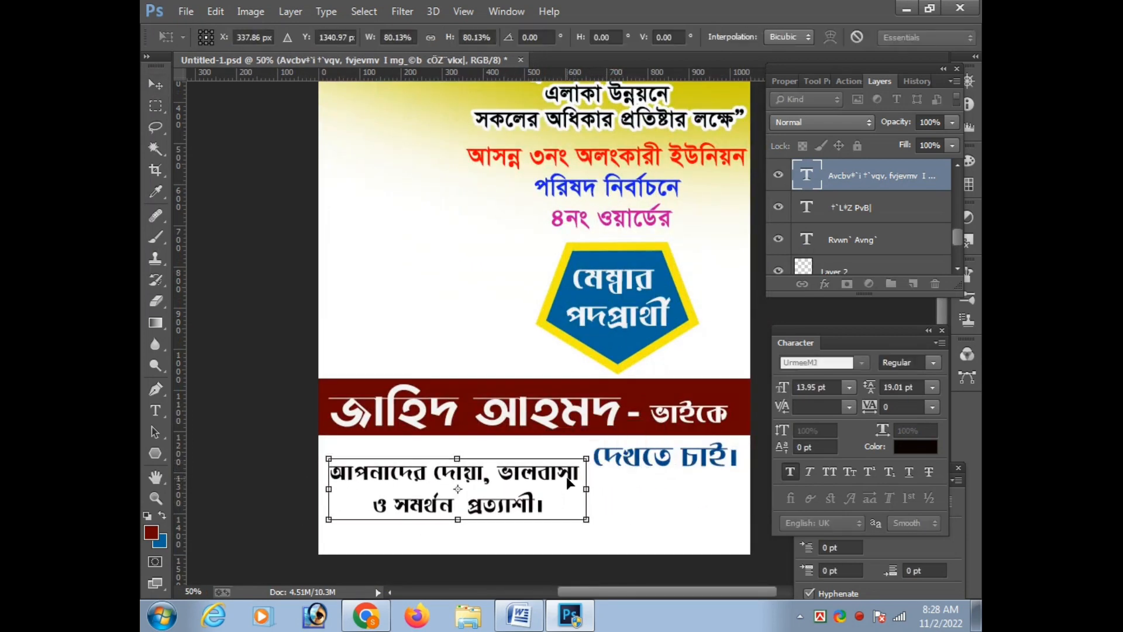
{"action": "key", "text": "Left"}
{"action": "key", "text": "Left"}
{"action": "key", "text": "Left"}
{"action": "key", "text": "Left"}
{"action": "key", "text": "Down"}
{"action": "key", "text": "Down"}
{"action": "key", "text": "Down"}
{"action": "key", "text": "Down"}
{"action": "key", "text": "Down"}
{"action": "key", "text": "Down"}
{"action": "key", "text": "Down"}
{"action": "key", "text": "Down"}
{"action": "key", "text": "Down"}
{"action": "key", "text": "Down"}
{"action": "key", "text": "Down"}
{"action": "key", "text": "Down"}
{"action": "key", "text": "Down"}
{"action": "key", "text": "Down"}
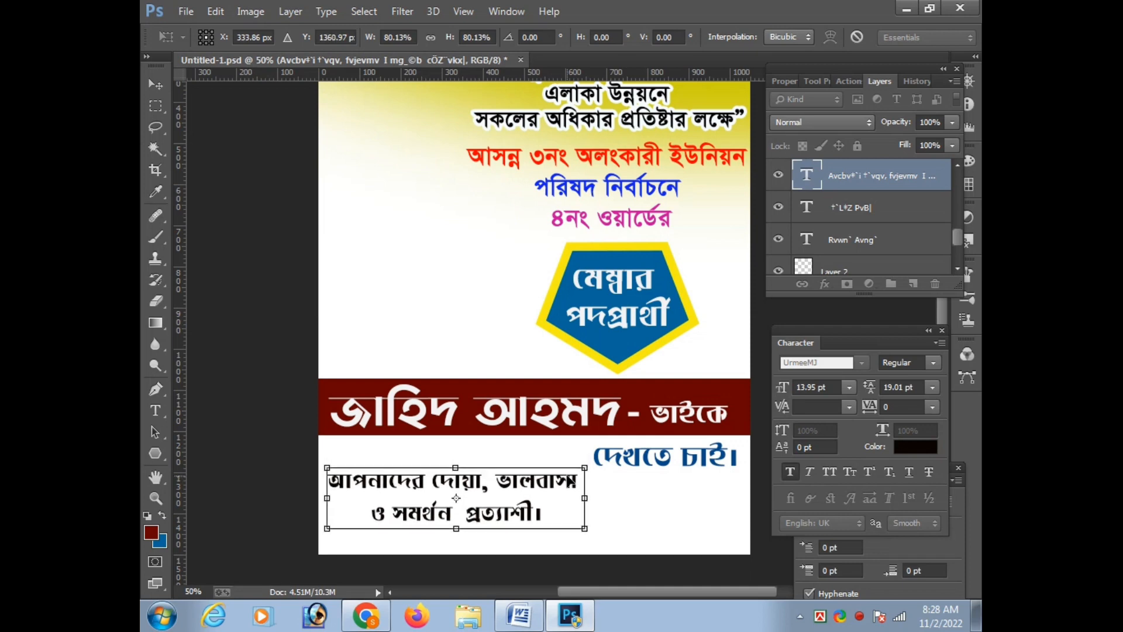
{"action": "key", "text": "Return"}
Nudge the two-line appeal slightly upward
{"action": "key", "text": "m"}
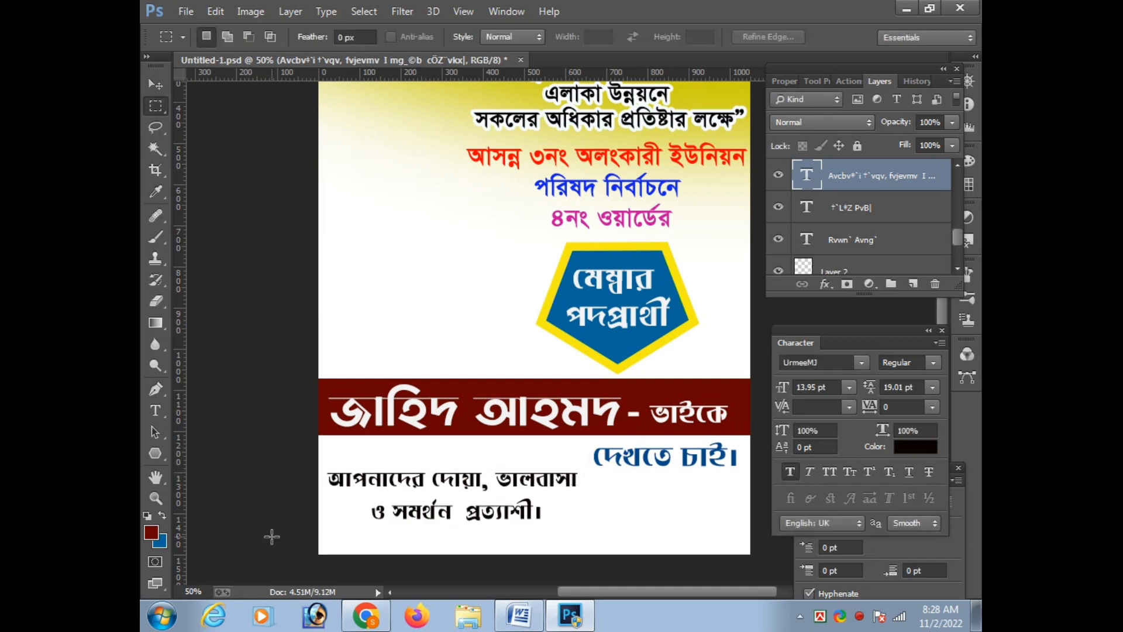
{"action": "key", "text": "ctrl+t"}
{"action": "key", "text": "Up"}
{"action": "key", "text": "Up"}
{"action": "key", "text": "Up"}
{"action": "key", "text": "Up"}
{"action": "key", "text": "Up"}
{"action": "key", "text": "Up"}
{"action": "key", "text": "Up"}
{"action": "key", "text": "Up"}
{"action": "key", "text": "Up"}
{"action": "key", "text": "Up"}
{"action": "key", "text": "Return"}
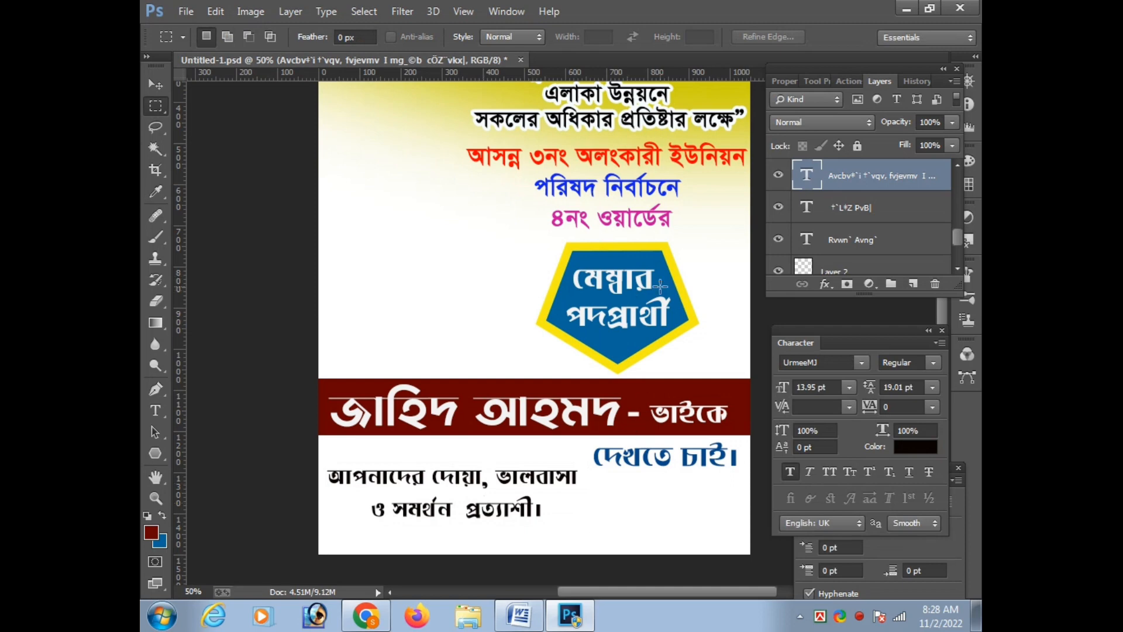
Scale the pentagon badge proportionally to about 93.5% and move it up toward the ward line
{"action": "key", "text": "v"}
{"action": "left_click", "coordinate": [621, 358]}
{"action": "key", "text": "ctrl+t"}
{"action": "left_click_drag", "start_coordinate": [699, 240], "coordinate": [695, 245]}
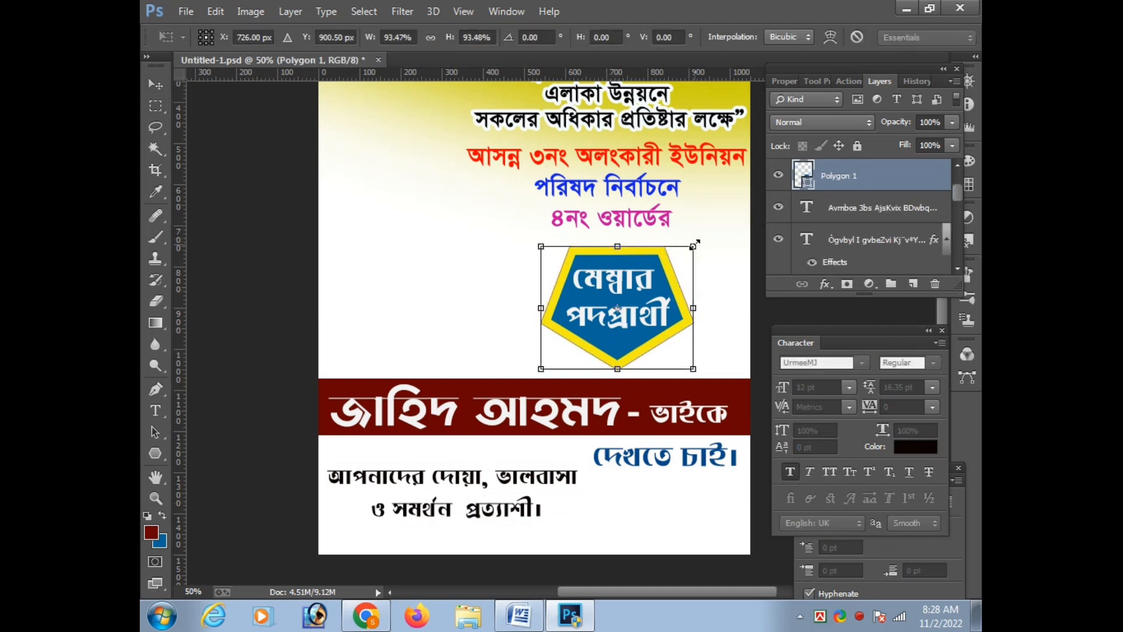
{"action": "key", "text": "Return"}
{"action": "key", "text": "Up"}
{"action": "key", "text": "Up"}
{"action": "key", "text": "shift+Up"}
{"action": "key", "text": "shift+Up"}
Move the "মেম্বার পদপ্রার্থী" text up so it is centred inside the pentagon badge
{"action": "left_click", "coordinate": [648, 276]}
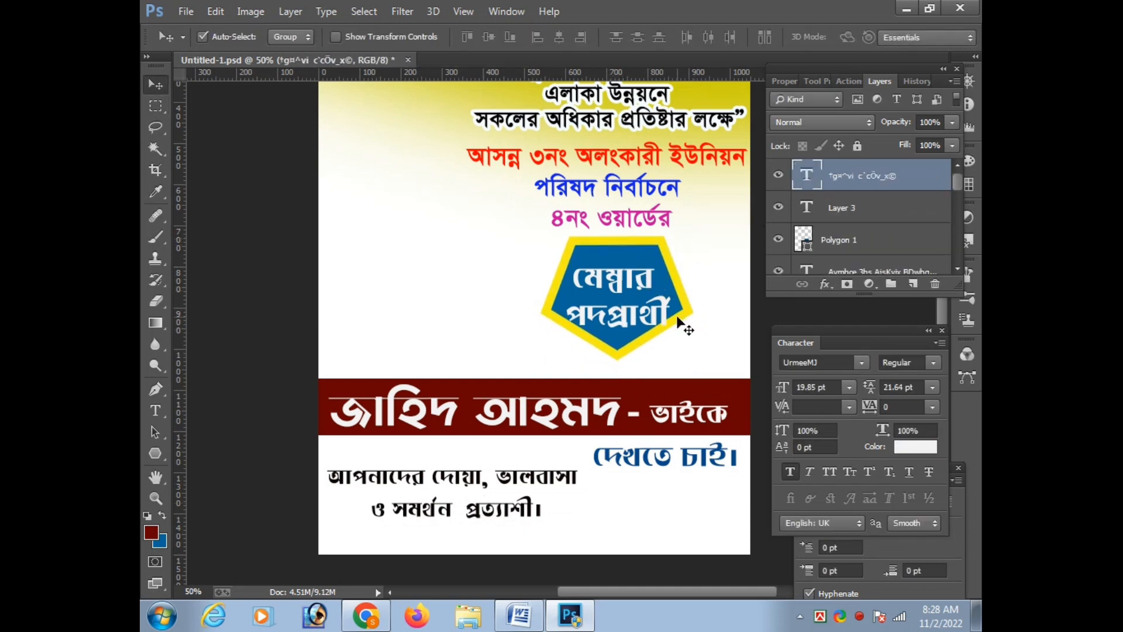
{"action": "key", "text": "shift+Up"}
{"action": "key", "text": "shift+Up"}
{"action": "key", "text": "shift+Up"}
Move the maroon band up toward the badge, raising the candidate's name and the "- ভাইকে" text with it
{"action": "left_click", "coordinate": [641, 398]}
{"action": "key", "text": "shift+Up"}
{"action": "key", "text": "shift+Up"}
{"action": "key", "text": "shift+Up"}
{"action": "key", "text": "shift+Up"}
{"action": "key", "text": "shift+Up"}
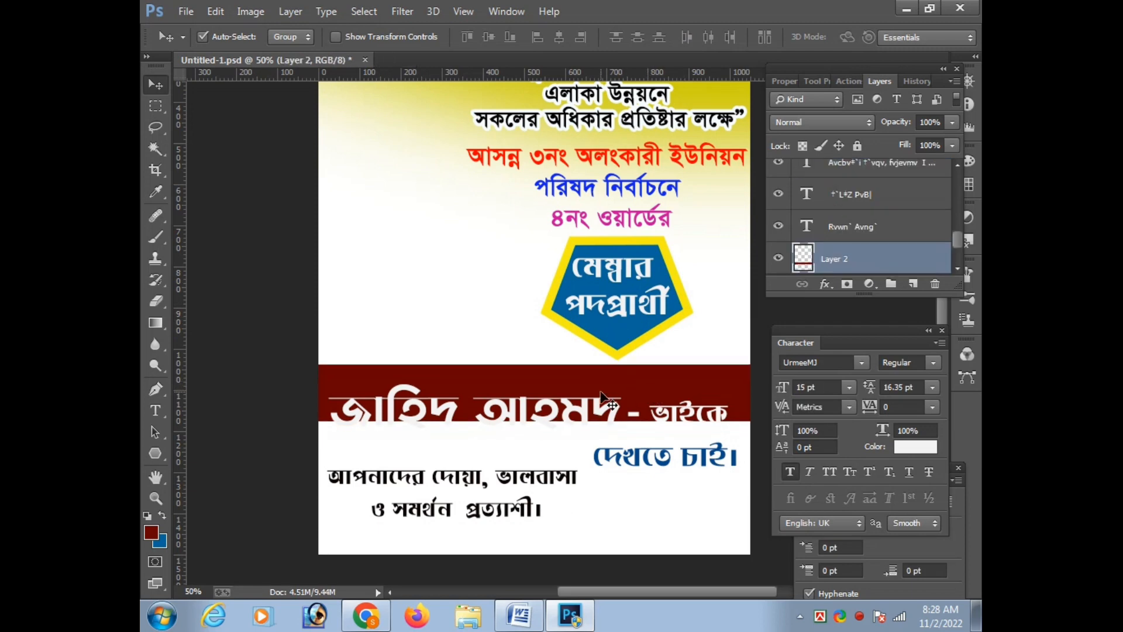
{"action": "left_click", "coordinate": [598, 428]}
{"action": "key", "text": "shift+Up"}
{"action": "key", "text": "shift+Up"}
{"action": "key", "text": "shift+Up"}
{"action": "key", "text": "shift+Up"}
{"action": "key", "text": "shift+Up"}
{"action": "key", "text": "shift+Up"}
{"action": "key", "text": "shift+Up"}
{"action": "key", "text": "Tab"}
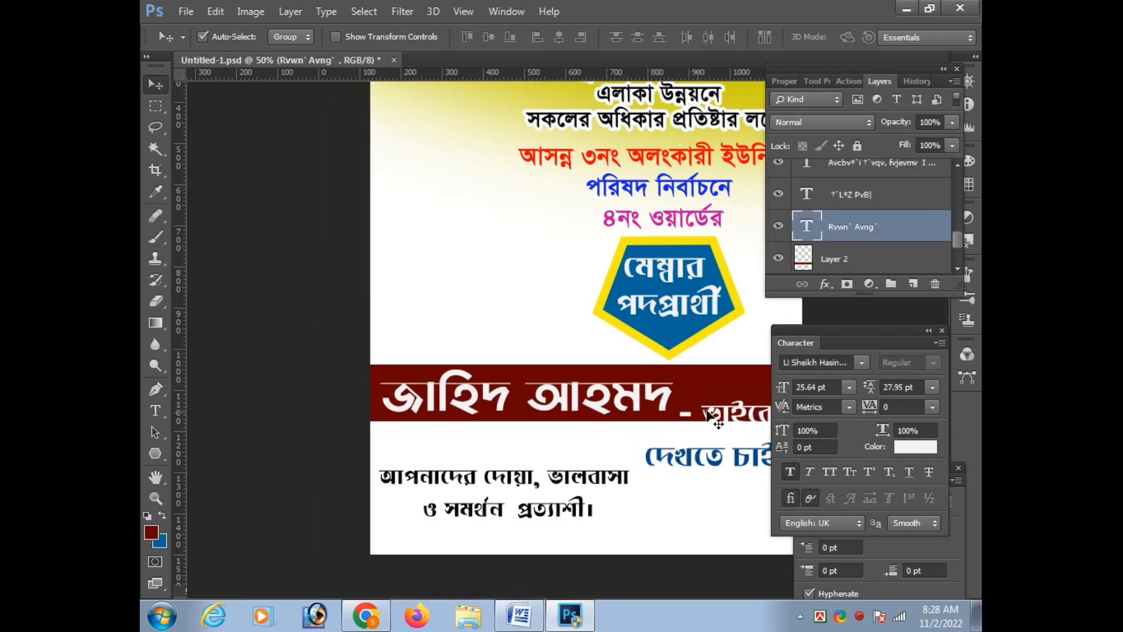
{"action": "left_click", "coordinate": [703, 395]}
{"action": "key", "text": "shift+Up"}
{"action": "key", "text": "shift+Up"}
{"action": "key", "text": "shift+Up"}
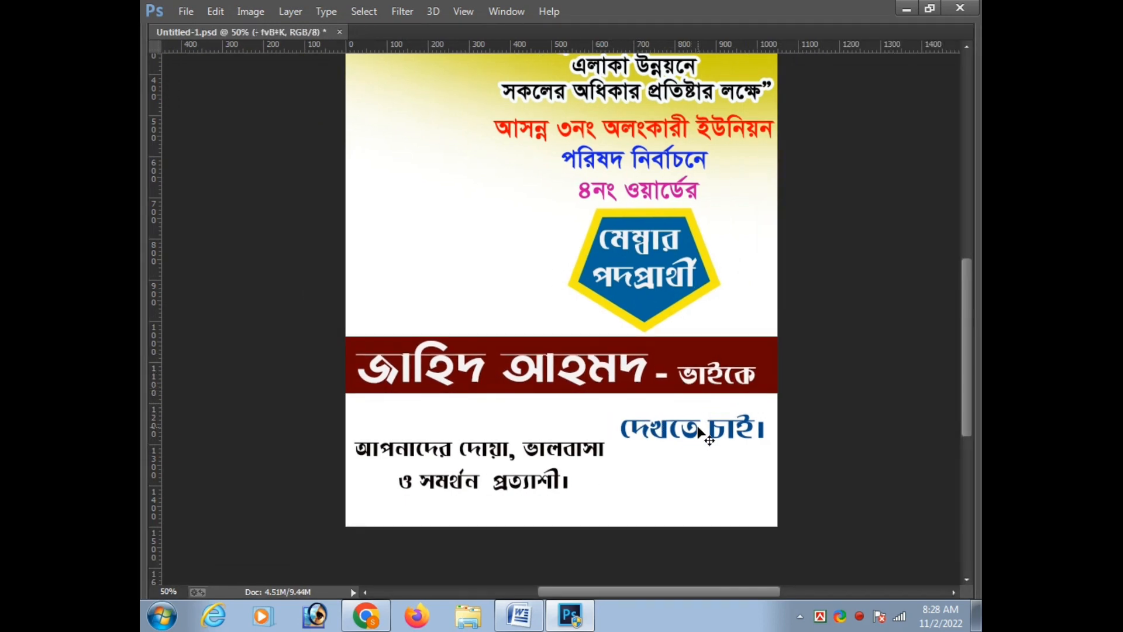
Move the "দেখতে চাই।" text up to sit directly below the raised maroon band
{"action": "left_click", "coordinate": [696, 433]}
{"action": "key", "text": "shift+Up"}
{"action": "key", "text": "shift+Up"}
{"action": "key", "text": "shift+Up"}
{"action": "key", "text": "shift+Up"}
{"action": "key", "text": "shift+Up"}
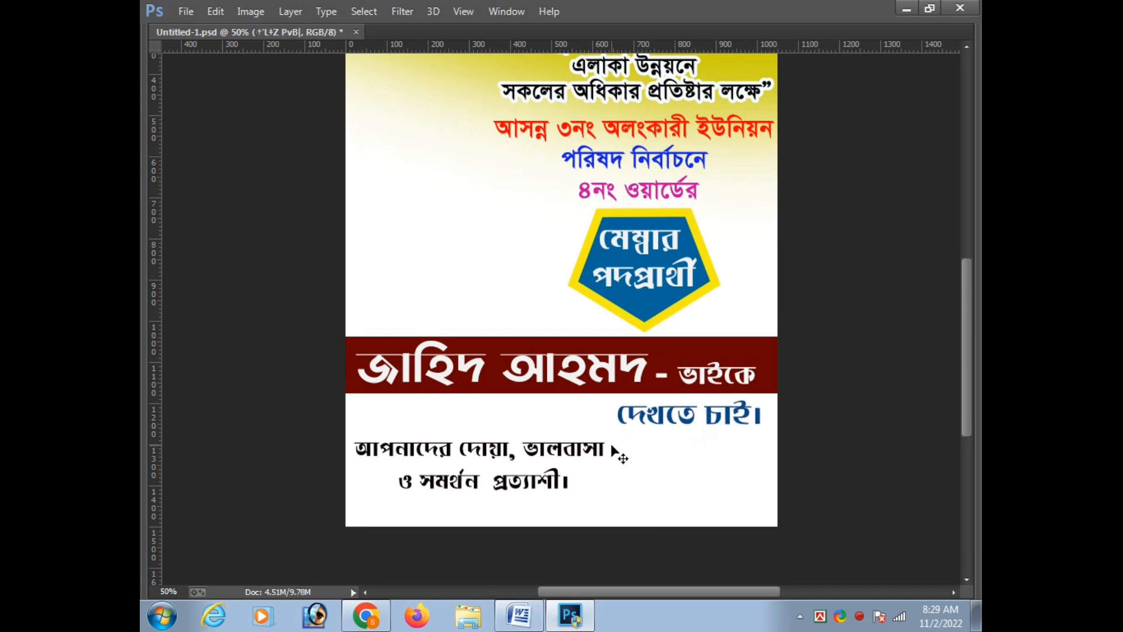
Join the two-line appeal into a single line by removing the break before "ও সমর্থন"
{"action": "left_click", "coordinate": [403, 482]}
{"action": "key", "text": "BackSpace"}
{"action": "key", "text": "ctrl+Return"}
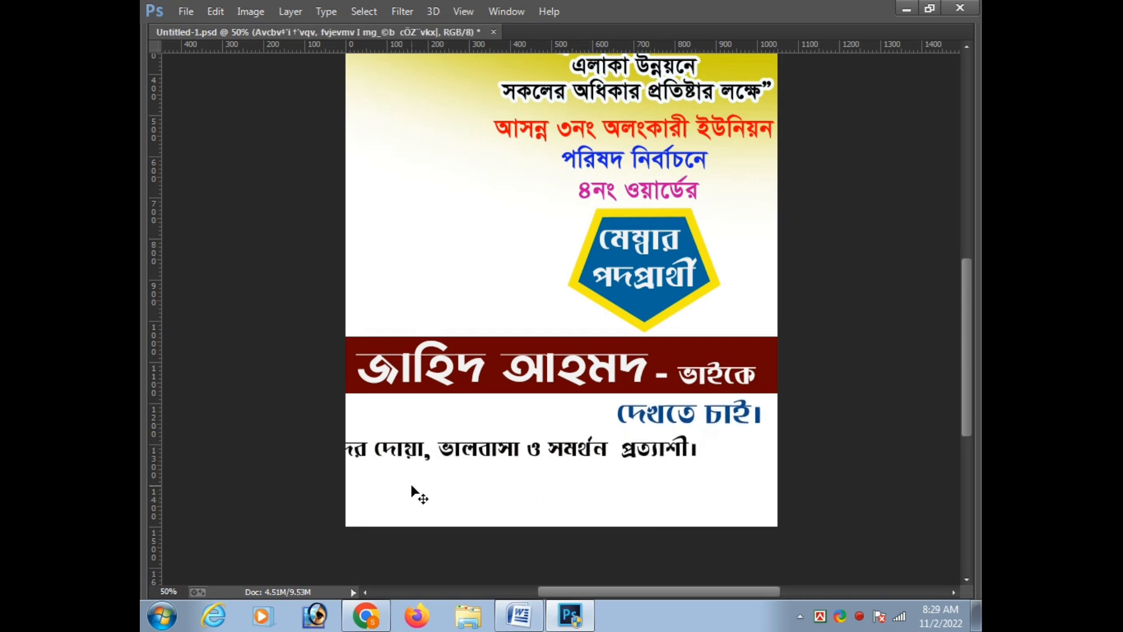
Move the single-line appeal right so that it fits fully within the poster's width
{"action": "key", "text": "ctrl+t"}
{"action": "key", "text": "shift+Right"}
{"action": "key", "text": "shift+Right"}
{"action": "key", "text": "shift+Right"}
{"action": "key", "text": "shift+Right"}
{"action": "key", "text": "shift+Right"}
{"action": "key", "text": "shift+Right"}
{"action": "key", "text": "shift+Right"}
{"action": "key", "text": "shift+Right"}
{"action": "key", "text": "shift+Right"}
{"action": "key", "text": "shift+Right"}
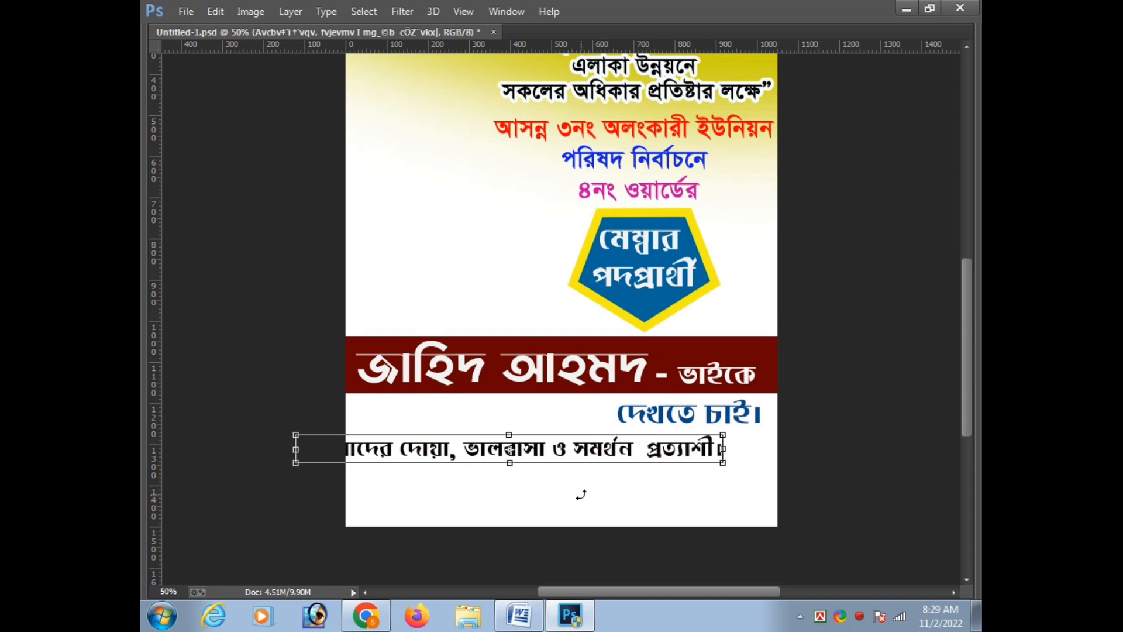
{"action": "key", "text": "shift+Right"}
{"action": "key", "text": "shift+Right"}
{"action": "key", "text": "shift+Right"}
{"action": "key", "text": "shift+Right"}
{"action": "key", "text": "shift+Right"}
{"action": "key", "text": "shift+Right"}
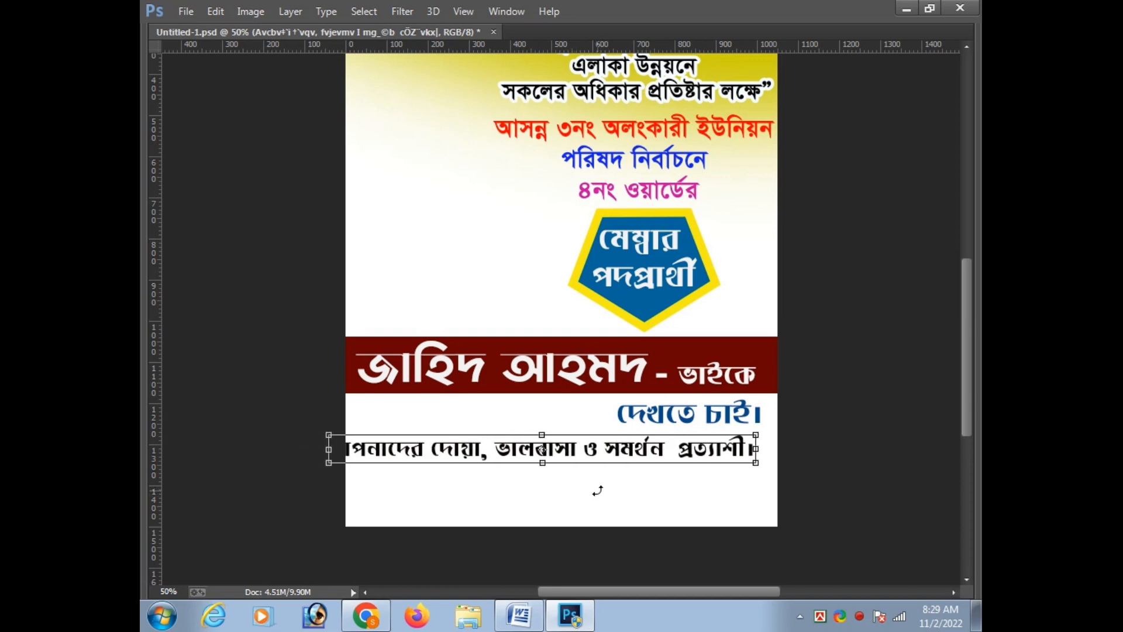
{"action": "key", "text": "Return"}
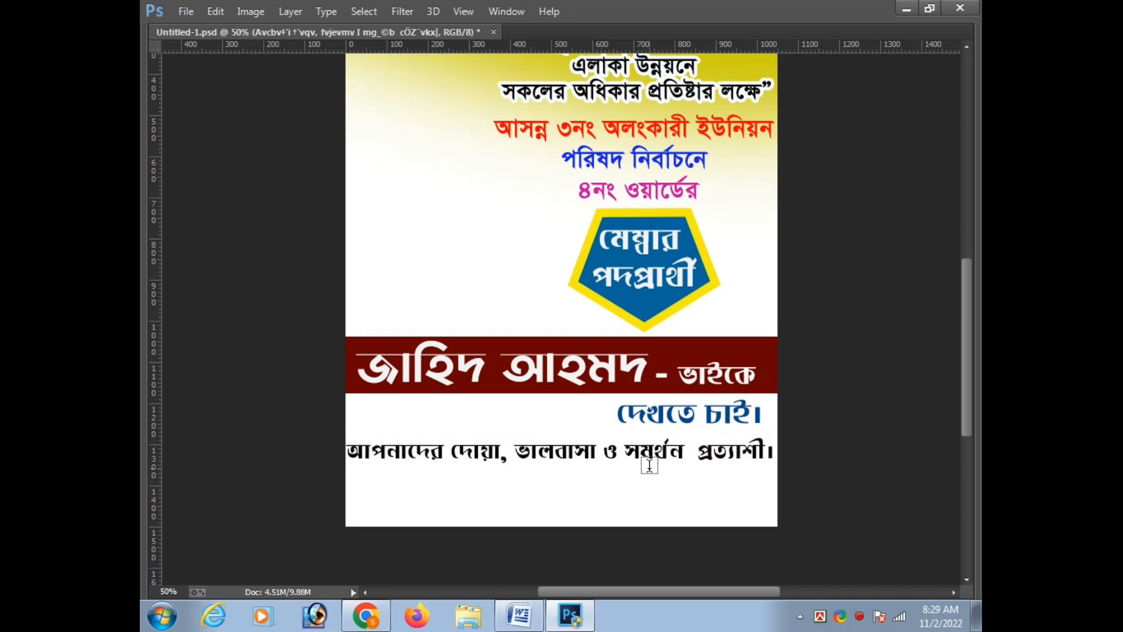
Nudge the single-line appeal slightly right within the poster edges and adjust its vertical position below "দেখতে চাই।"
{"action": "key", "text": "ctrl+t"}
{"action": "key", "text": "Right"}
{"action": "key", "text": "Right"}
{"action": "key", "text": "Right"}
{"action": "key", "text": "Down"}
{"action": "key", "text": "Return"}
{"action": "key", "text": "ctrl+t"}
{"action": "key", "text": "Down"}
{"action": "key", "text": "Down"}
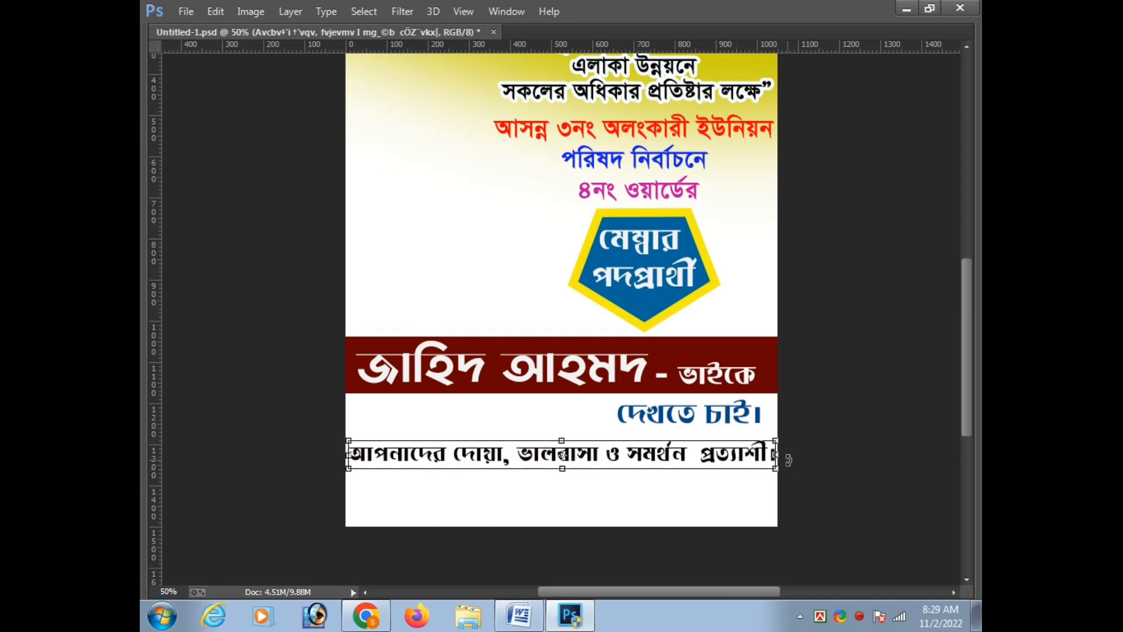
{"action": "key", "text": "ctrl+minus"}
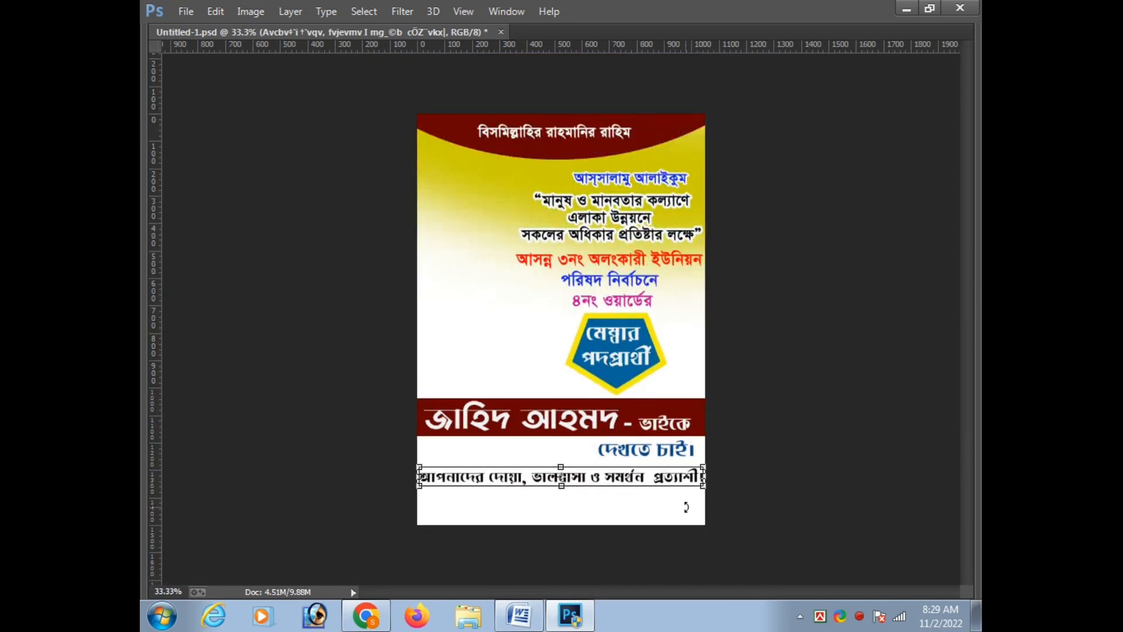
{"action": "key", "text": "shift+Up"}
{"action": "key", "text": "shift+Up"}
{"action": "key", "text": "Return"}
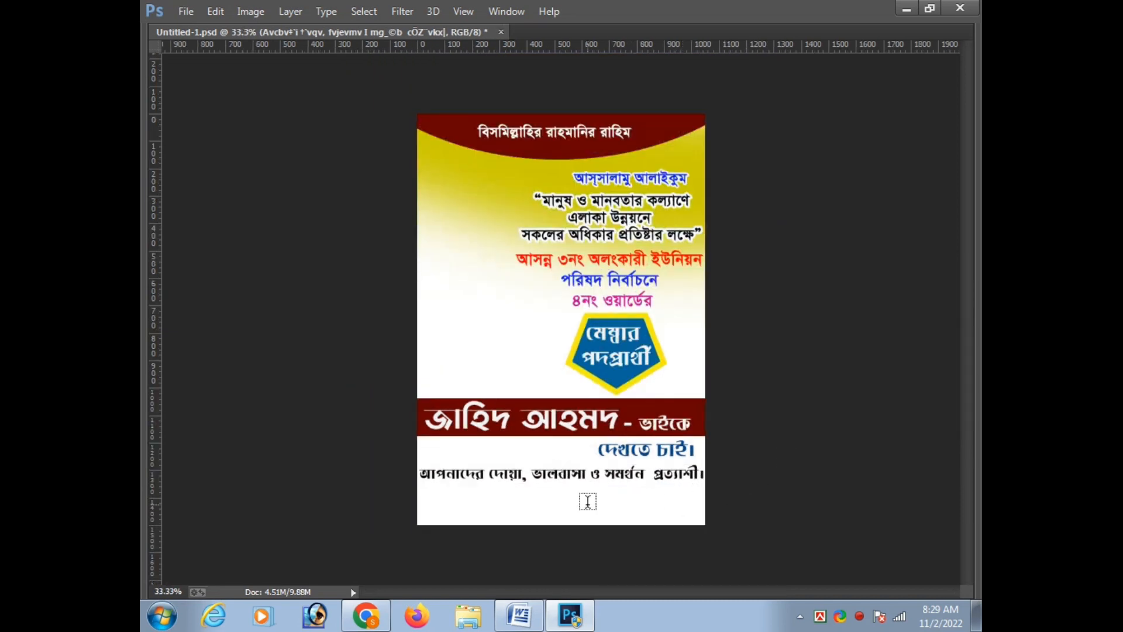
Set the appeal line's font to SutonnyMJ and scale the text up to about 15 pt
{"action": "key", "text": "Tab"}
{"action": "key", "text": "Return"}
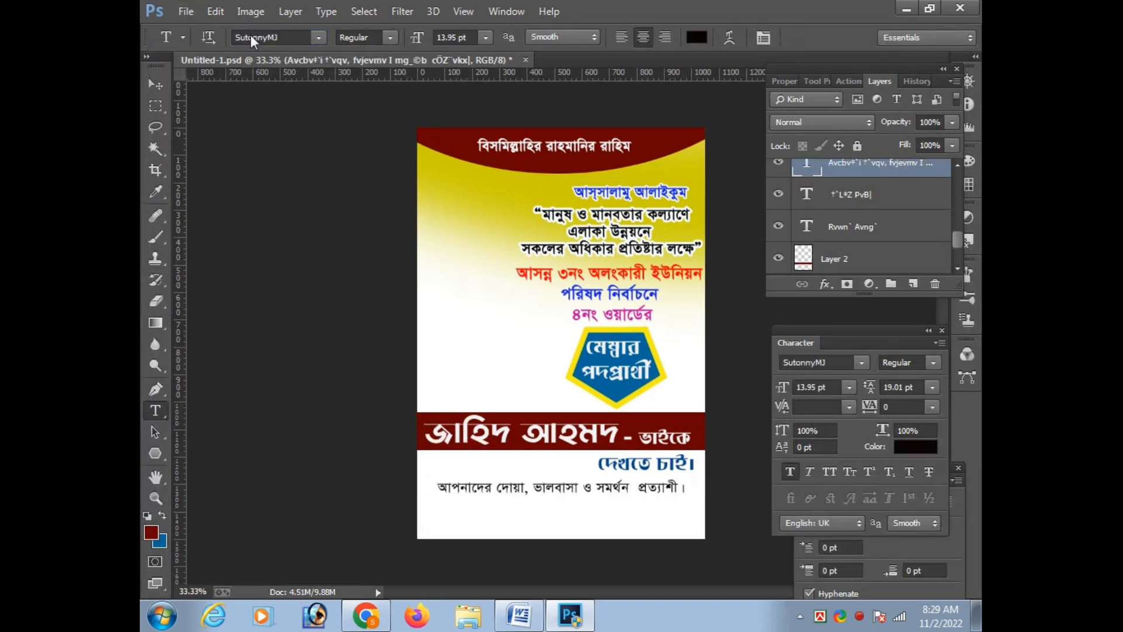
{"action": "key", "text": "ctrl+t"}
{"action": "key", "text": "Return"}
{"action": "key", "text": "ctrl+t"}
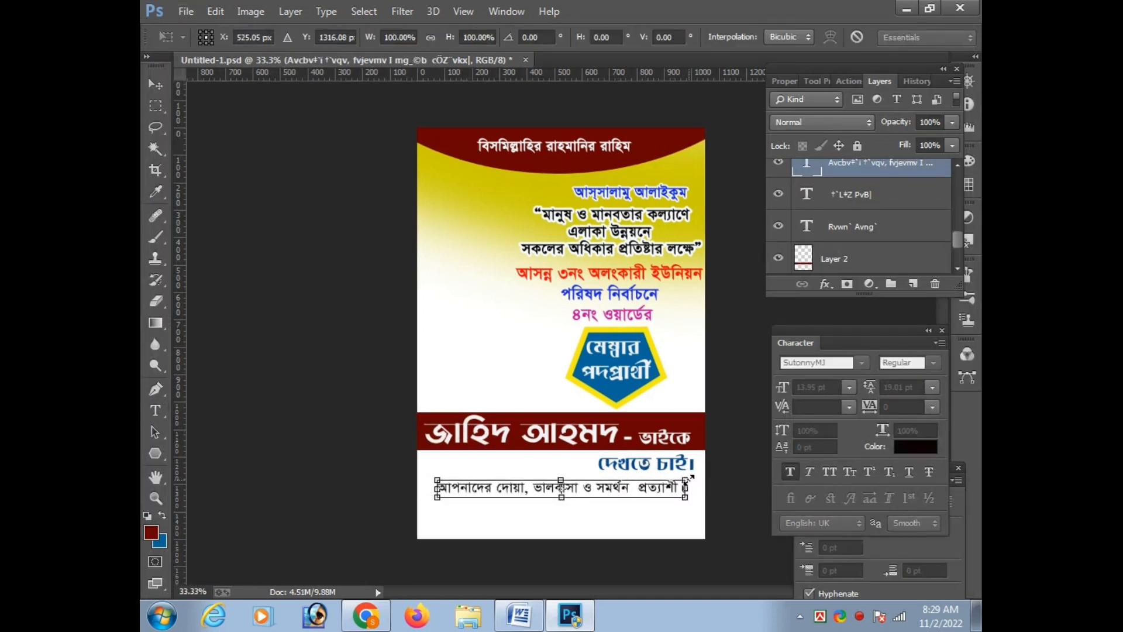
{"action": "left_click_drag", "start_coordinate": [689, 478], "coordinate": [701, 464]}
{"action": "key", "text": "Escape"}
{"action": "key", "text": "ctrl+t"}
{"action": "key", "text": "Return"}
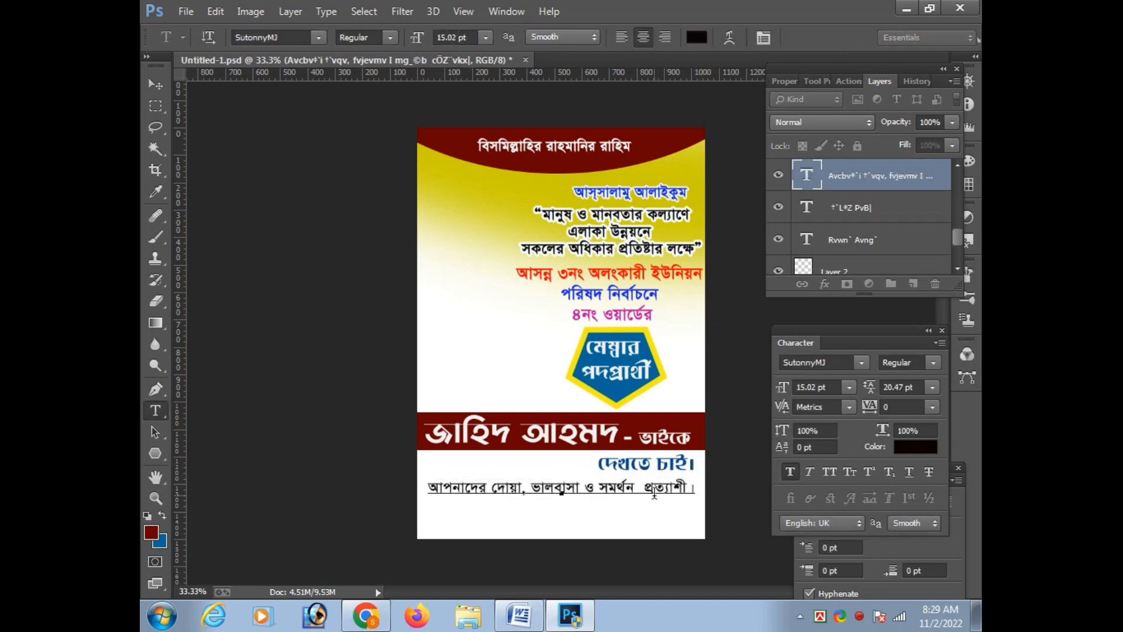
Remove the extra space before "প্রত্যাশী" in the appeal line
{"action": "key", "text": "ctrl+Return"}
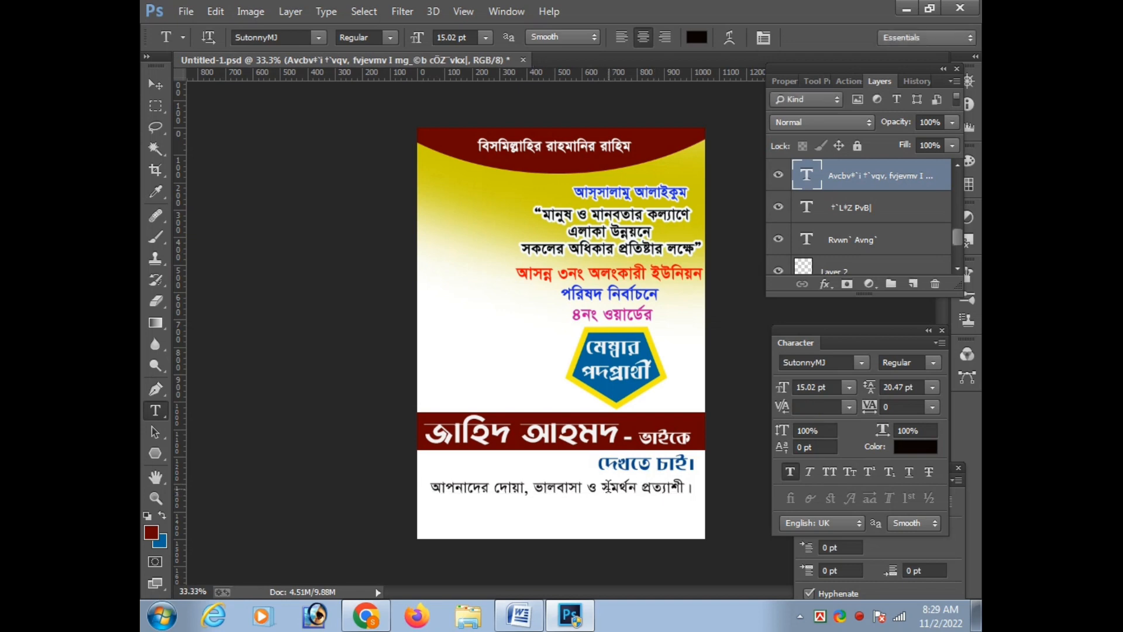
{"action": "left_click", "coordinate": [608, 486]}
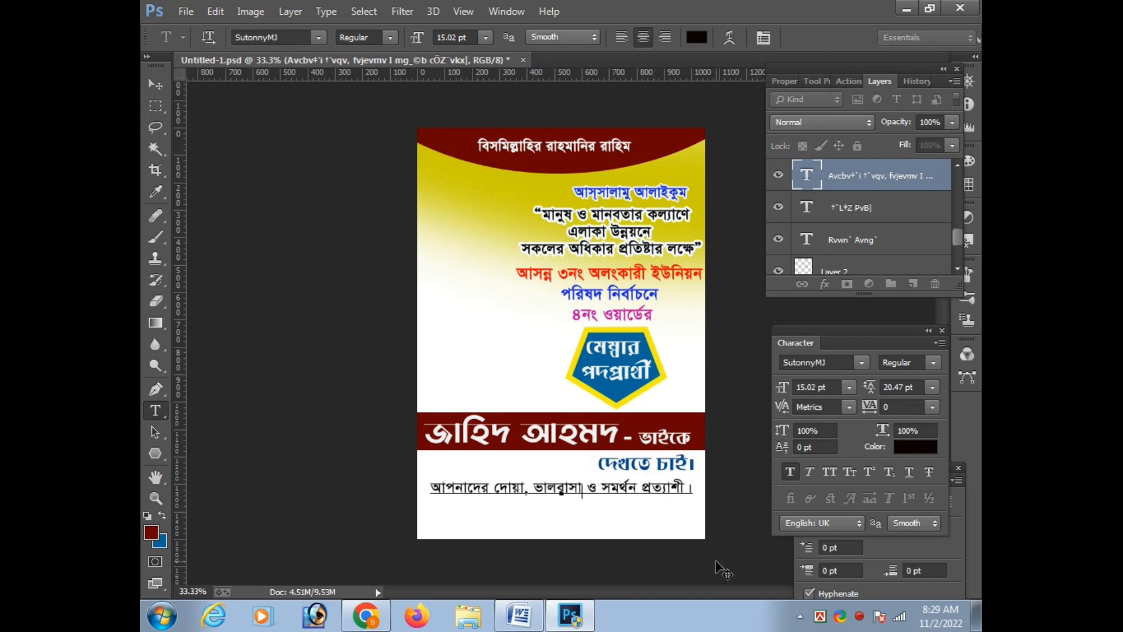
{"action": "key", "text": "ctrl+Return"}
Move the appeal line down slightly to widen the gap below "দেখতে চাই।"
{"action": "key", "text": "ctrl+t"}
{"action": "key", "text": "Down"}
{"action": "key", "text": "Down"}
{"action": "key", "text": "Down"}
{"action": "key", "text": "Down"}
{"action": "key", "text": "Down"}
{"action": "key", "text": "Return"}
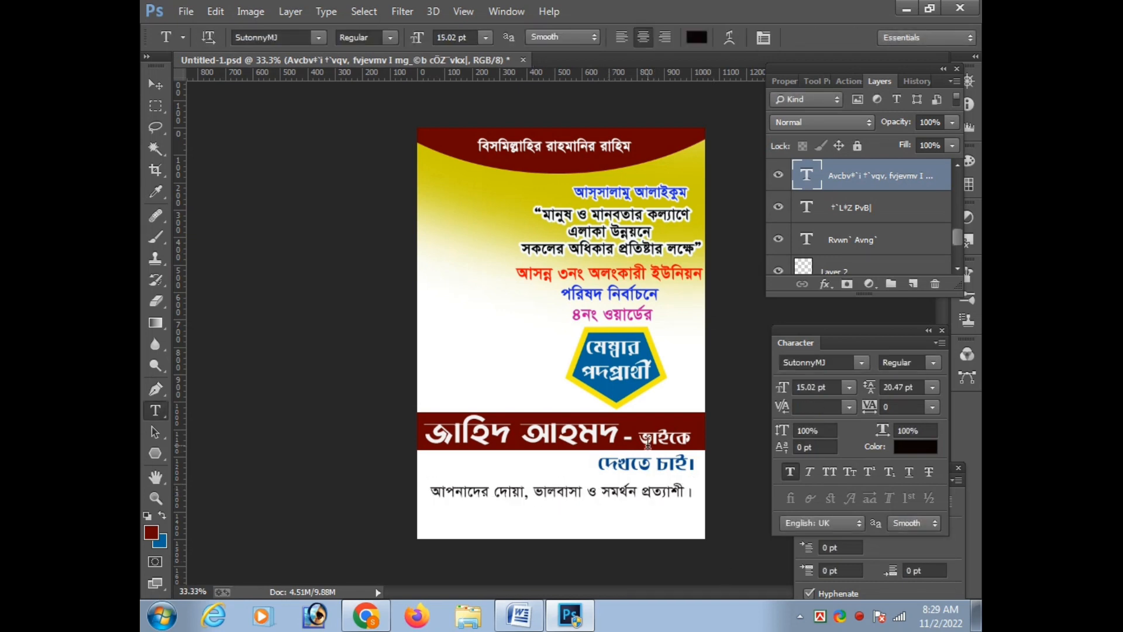
Try the Bold style and a range of other installed fonts on the appeal line
{"action": "left_click", "coordinate": [375, 37]}
{"action": "left_click", "coordinate": [359, 77]}
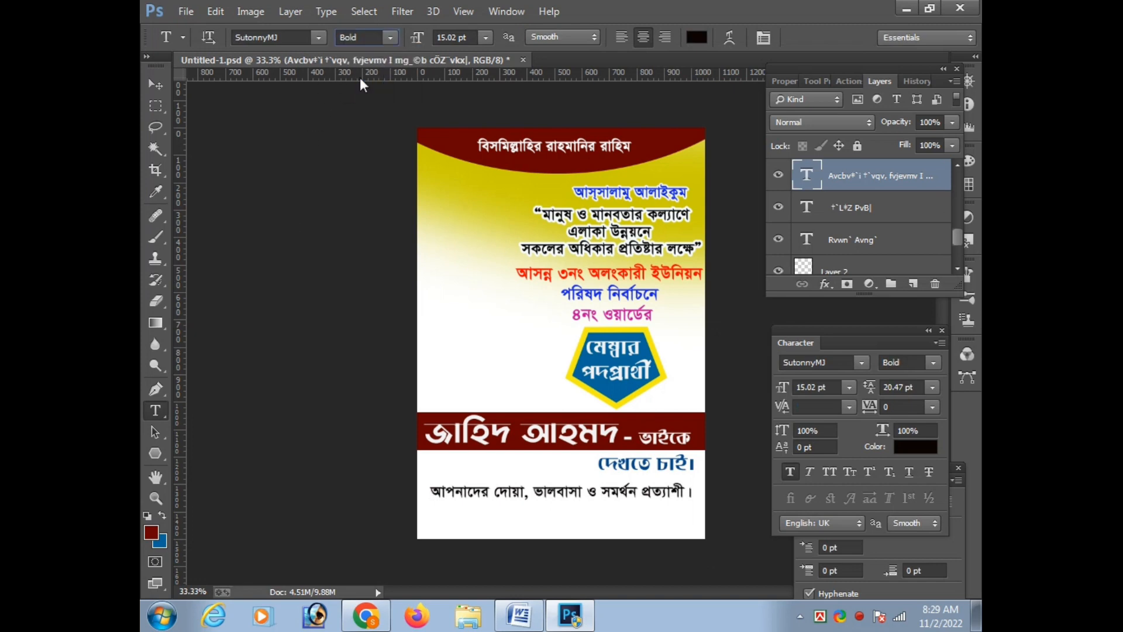
{"action": "left_click", "coordinate": [275, 38]}
{"action": "key", "text": "Down"}
{"action": "key", "text": "Down"}
{"action": "key", "text": "Down"}
{"action": "key", "text": "Down"}
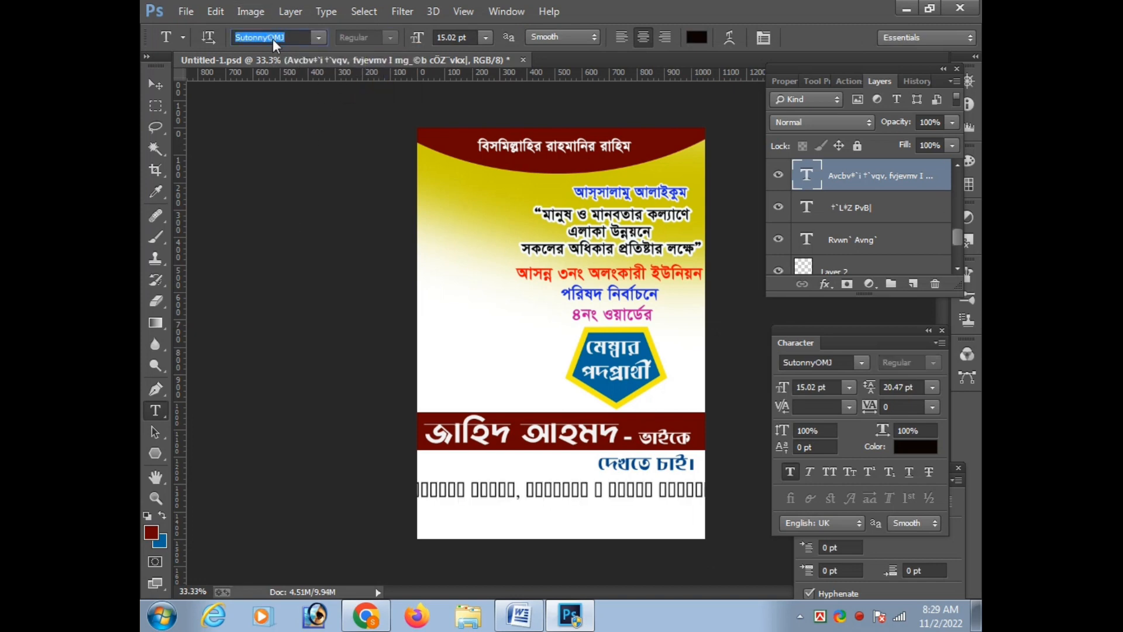
{"action": "key", "text": "Down"}
{"action": "key", "text": "Down"}
{"action": "key", "text": "Down"}
{"action": "key", "text": "Down"}
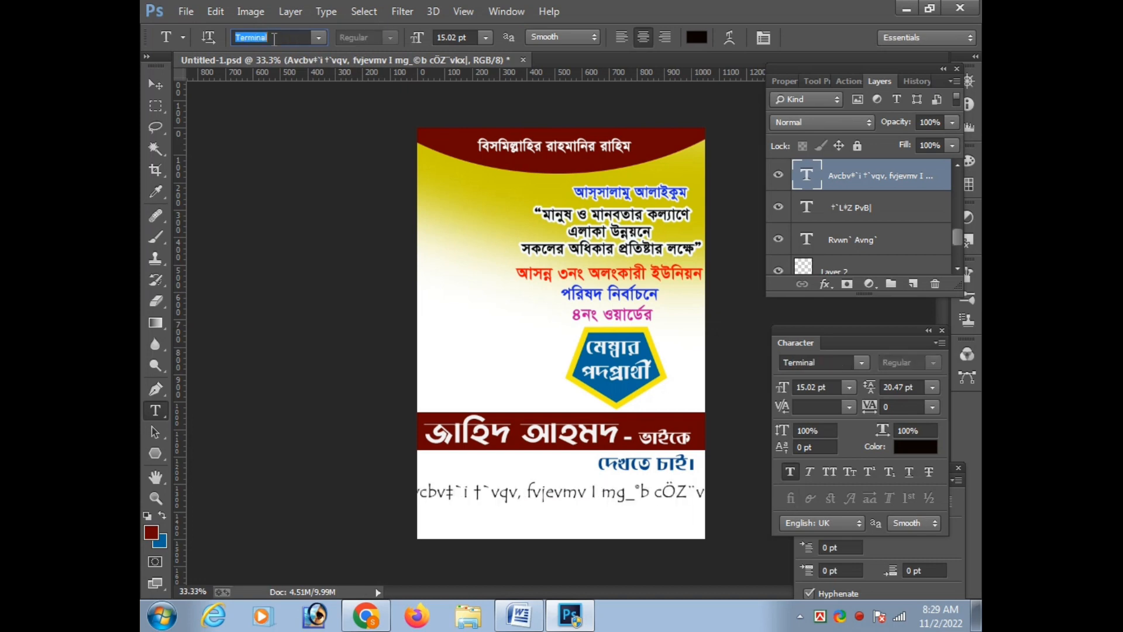
{"action": "key", "text": "Down"}
{"action": "key", "text": "Down"}
{"action": "key", "text": "Down"}
{"action": "key", "text": "Down"}
{"action": "key", "text": "Down"}
{"action": "key", "text": "Down"}
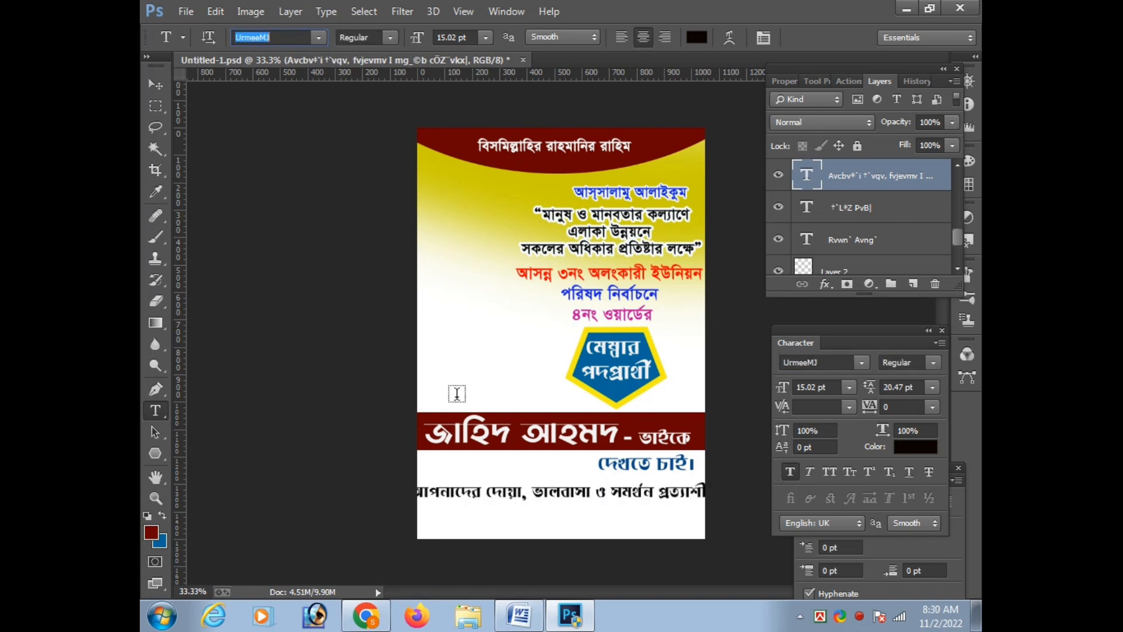
{"action": "key", "text": "Down"}
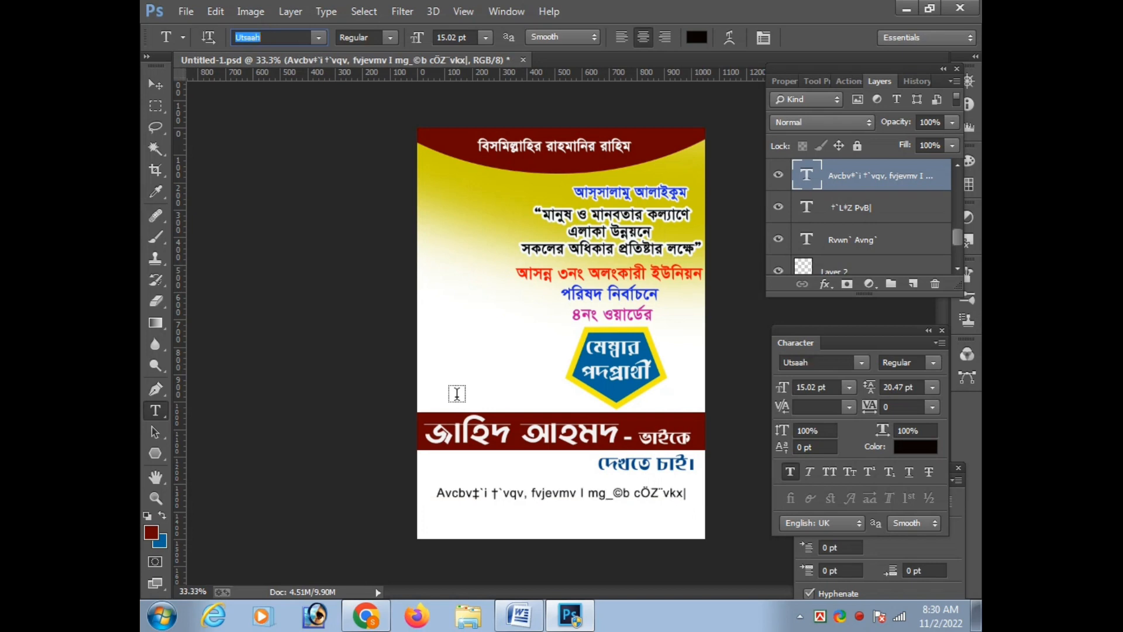
{"action": "key", "text": "Down"}
{"action": "key", "text": "Down"}
{"action": "key", "text": "Down"}
{"action": "key", "text": "Down"}
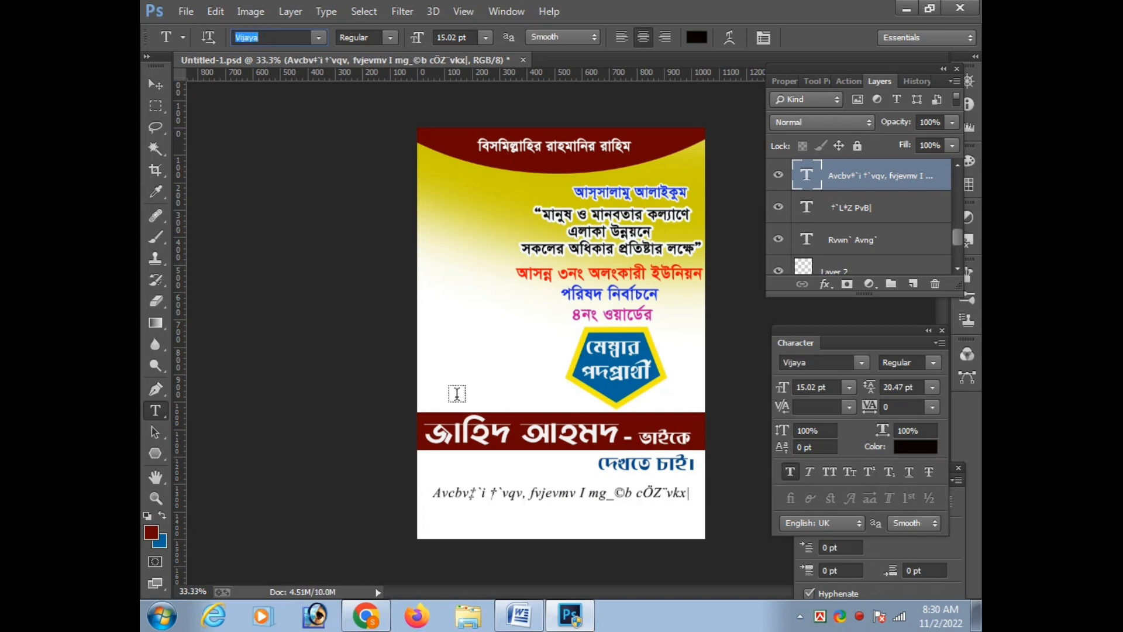
{"action": "key", "text": "Down"}
{"action": "key", "text": "Down"}
{"action": "key", "text": "Down"}
{"action": "key", "text": "Down"}
{"action": "key", "text": "Down"}
{"action": "key", "text": "Down"}
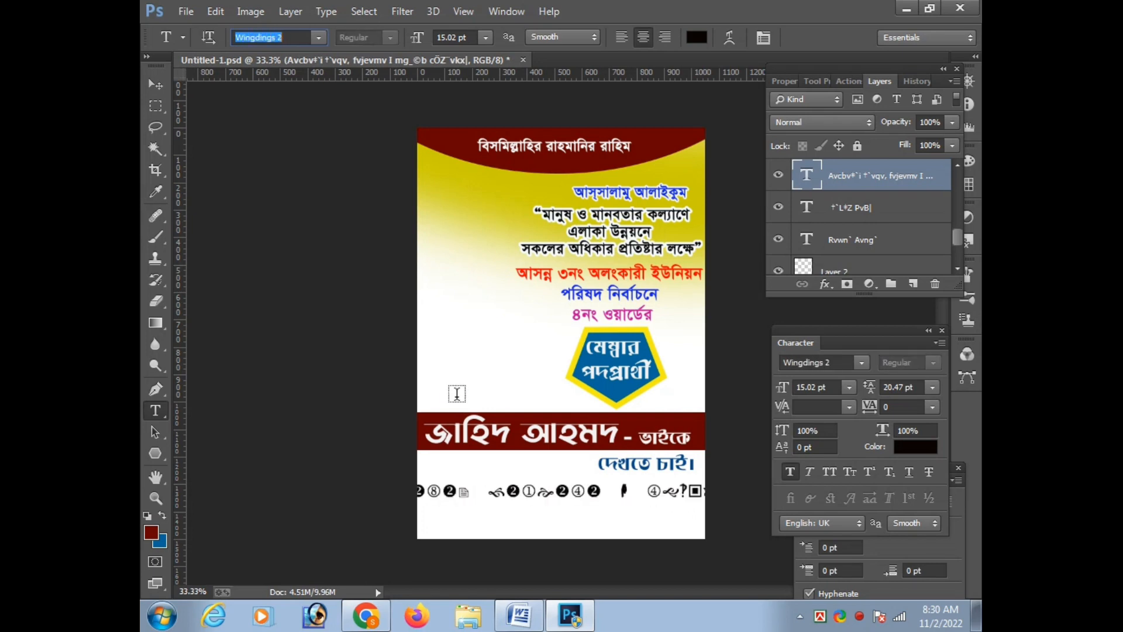
{"action": "key", "text": "Down"}
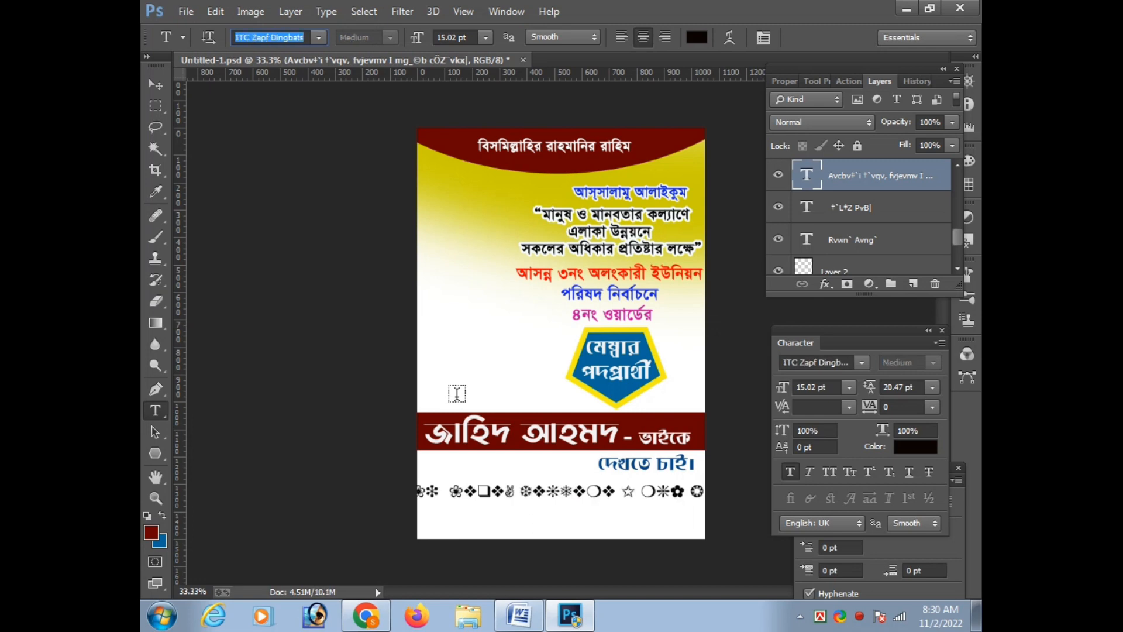
{"action": "key", "text": "Down"}
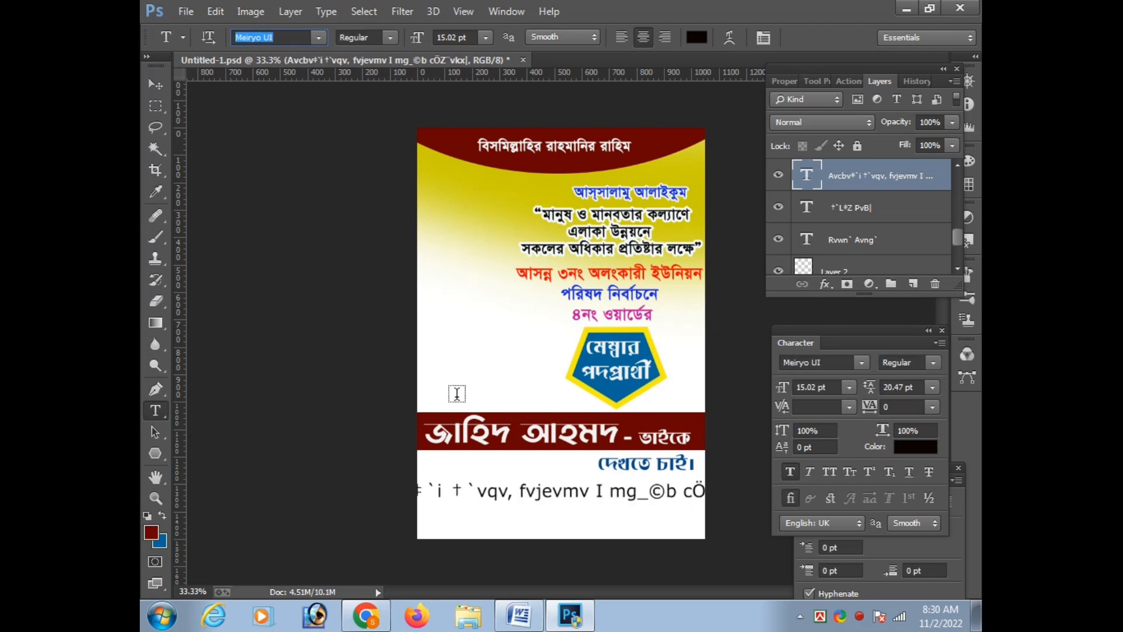
{"action": "key", "text": "Down"}
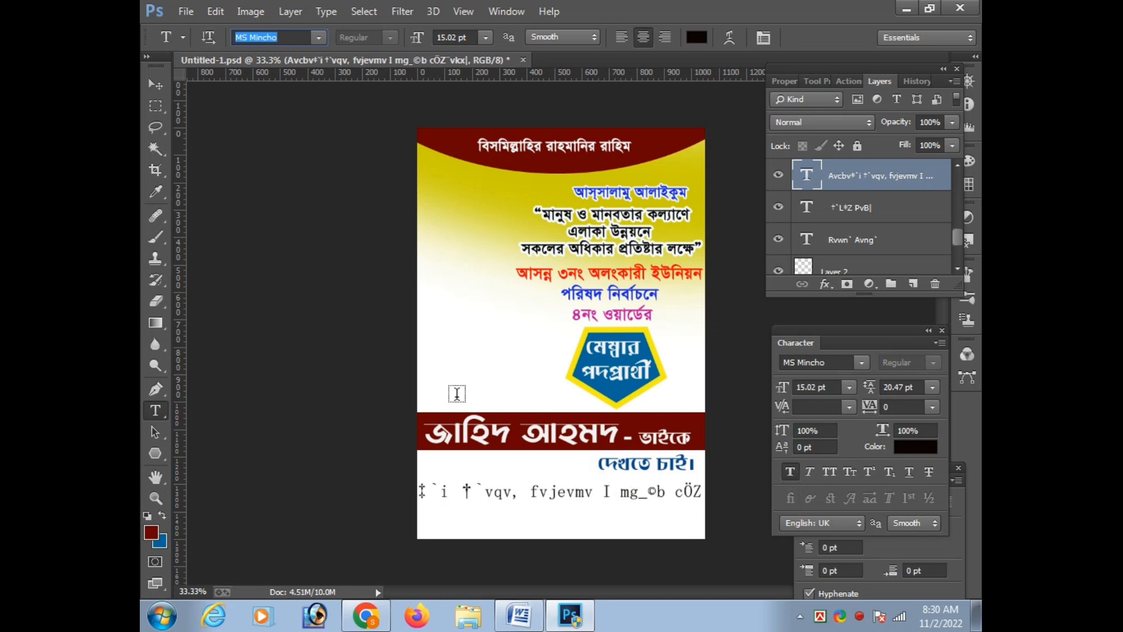
{"action": "key", "text": "Down"}
{"action": "key", "text": "Down"}
{"action": "key", "text": "Down"}
{"action": "key", "text": "Down"}
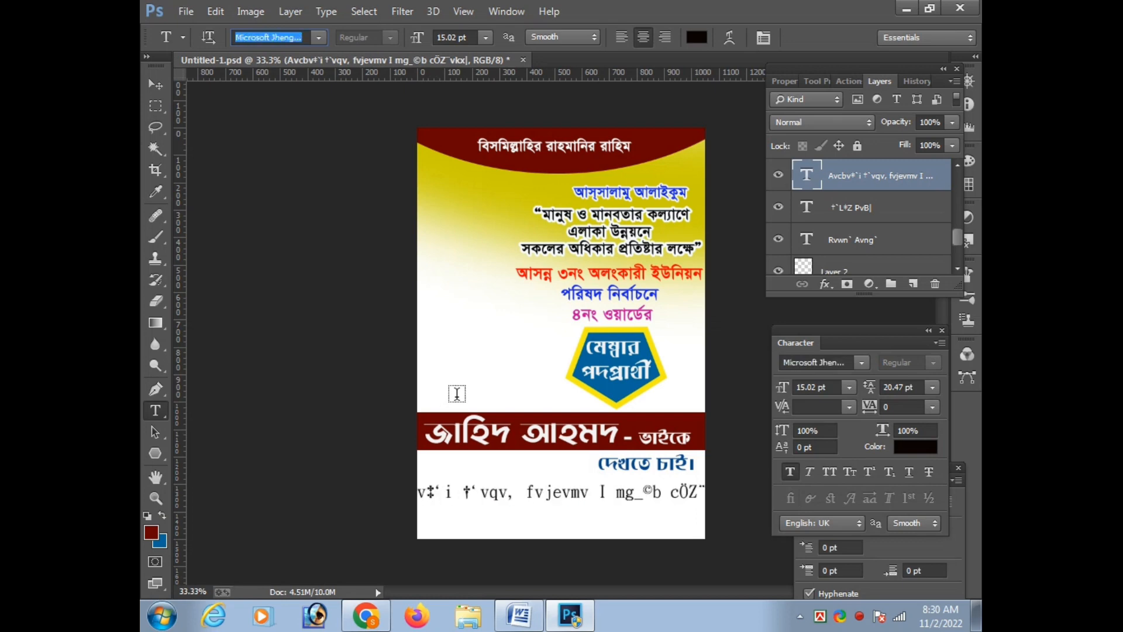
{"action": "key", "text": "Down"}
{"action": "key", "text": "Down"}
{"action": "key", "text": "Down"}
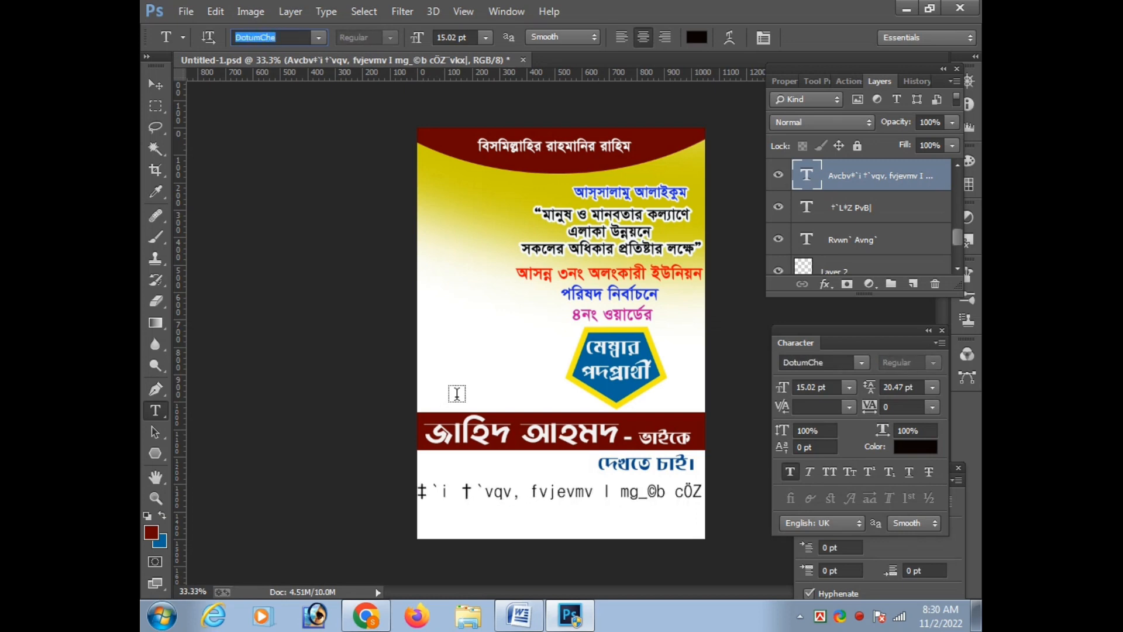
{"action": "key", "text": "Down"}
{"action": "key", "text": "Down"}
{"action": "key", "text": "Down"}
{"action": "key", "text": "Down"}
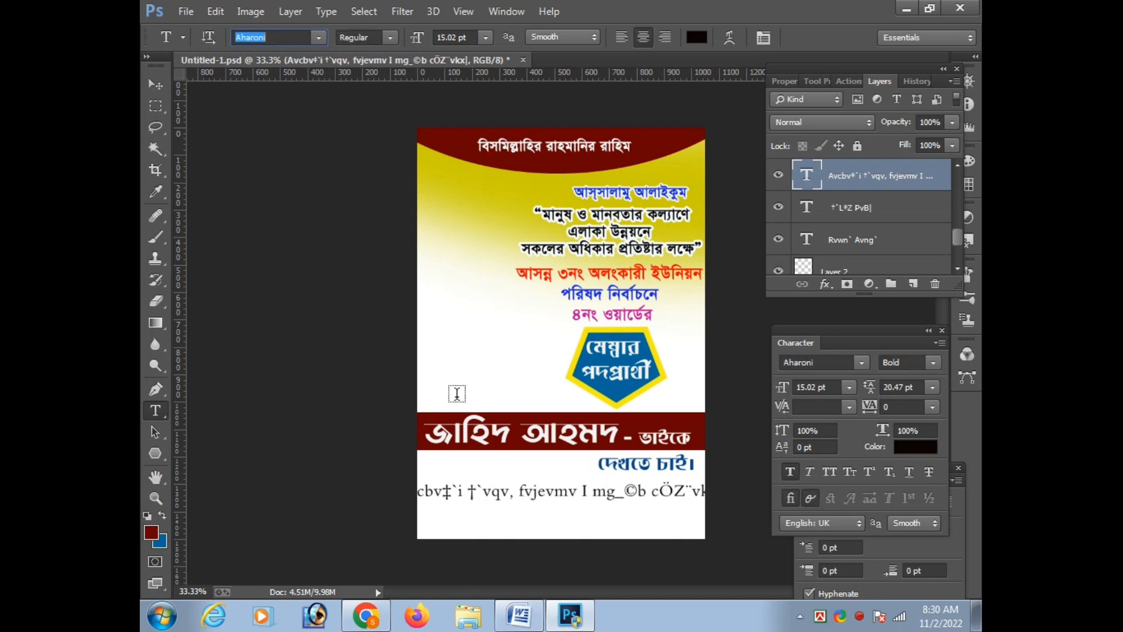
{"action": "key", "text": "Down"}
{"action": "key", "text": "Down"}
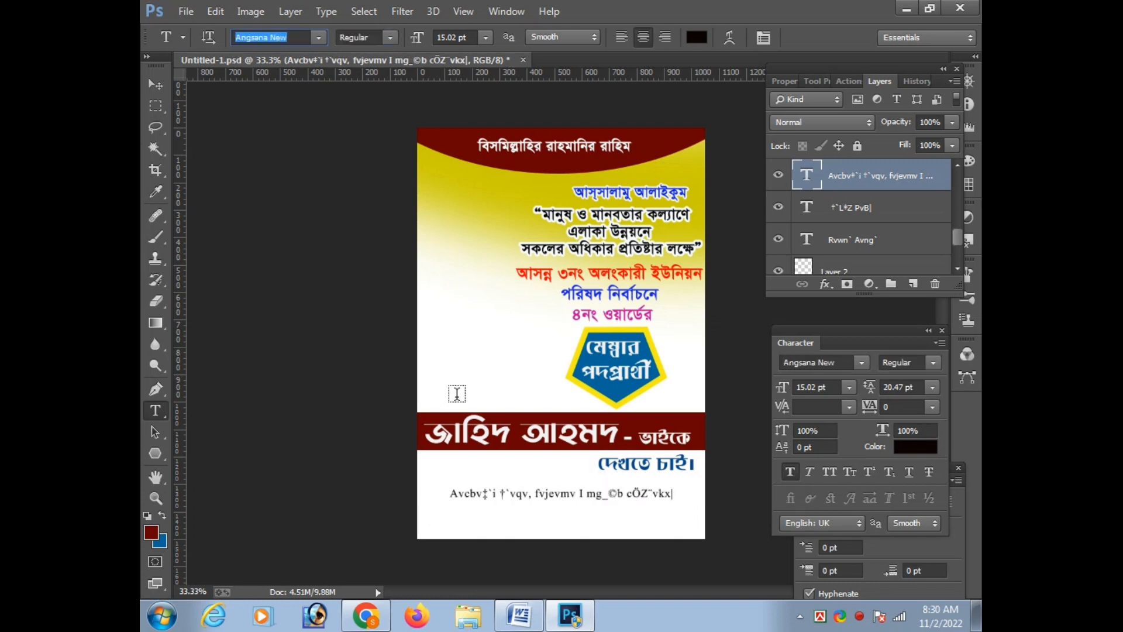
{"action": "key", "text": "Down"}
{"action": "key", "text": "Down"}
{"action": "key", "text": "Down"}
{"action": "key", "text": "Down"}
{"action": "key", "text": "Down"}
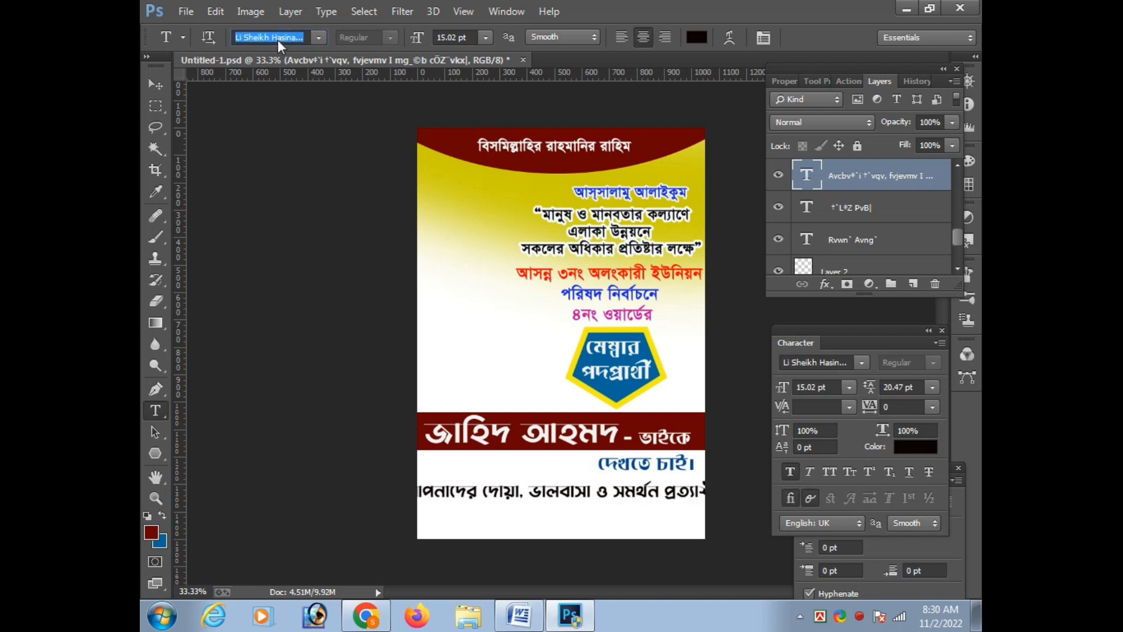
{"action": "key", "text": "Down"}
{"action": "key", "text": "Down"}
{"action": "key", "text": "Down"}
{"action": "key", "text": "Down"}
{"action": "key", "text": "Down"}
{"action": "key", "text": "Down"}
{"action": "key", "text": "Down"}
{"action": "key", "text": "Down"}
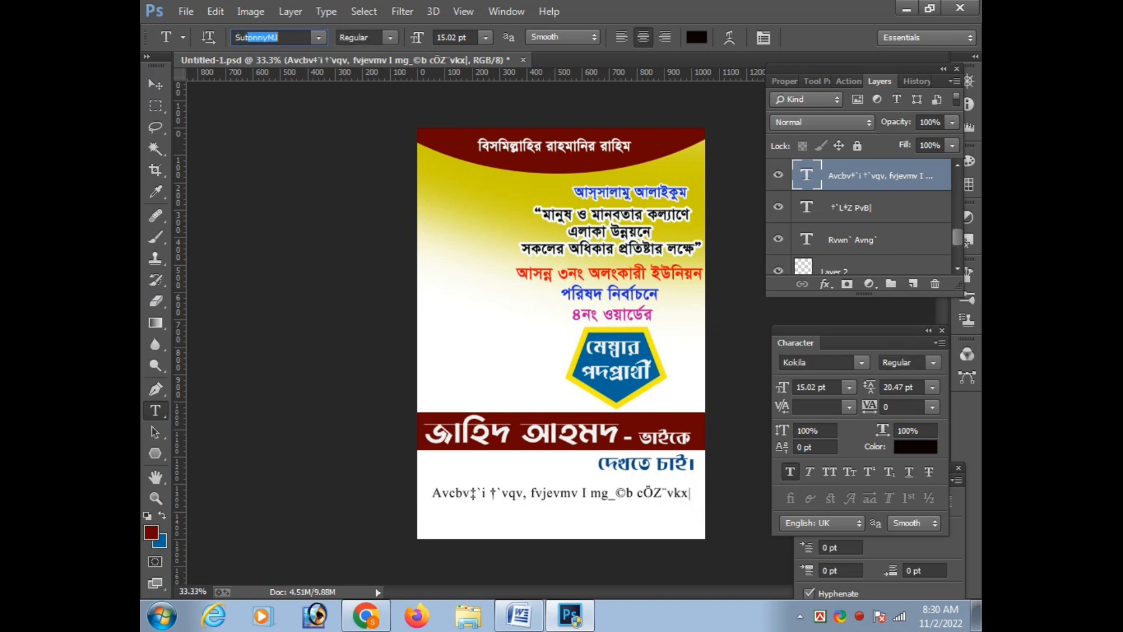
Set the appeal line to SutonnyMJ Regular and nudge it slightly down and right
{"action": "key", "text": "Return"}
{"action": "key", "text": "ctrl+t"}
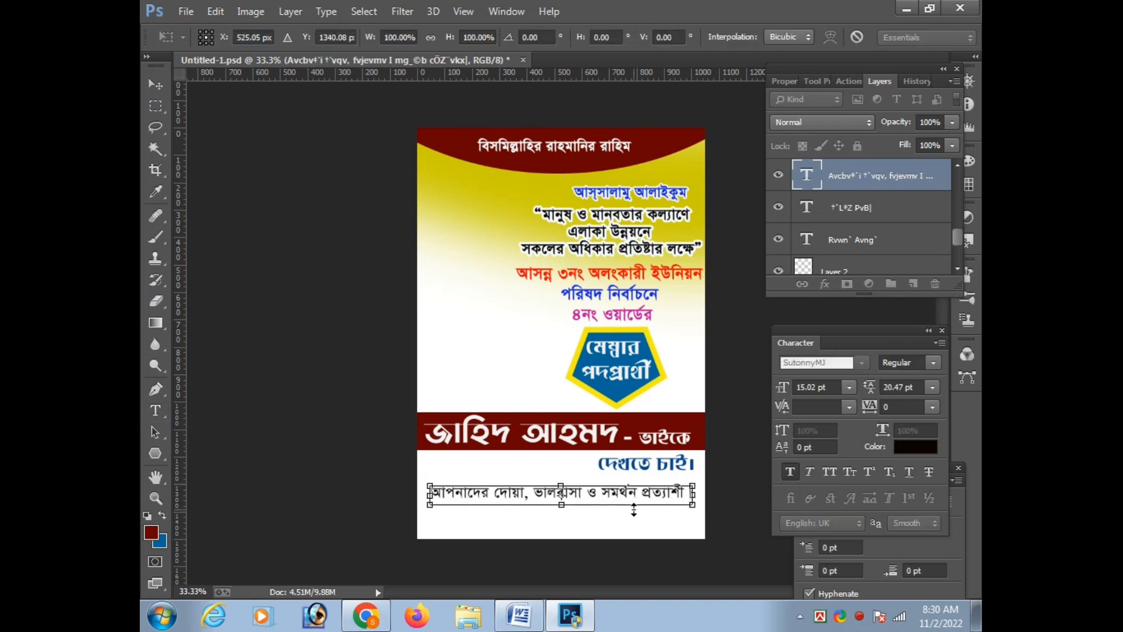
{"action": "key", "text": "Return"}
Select a full-width strip below the appeal line on Layer 0 and fill it with the blue background colour
{"action": "scroll", "coordinate": [908, 228], "scroll_direction": "down", "scroll_amount": 3}
{"action": "left_click", "coordinate": [872, 256]}
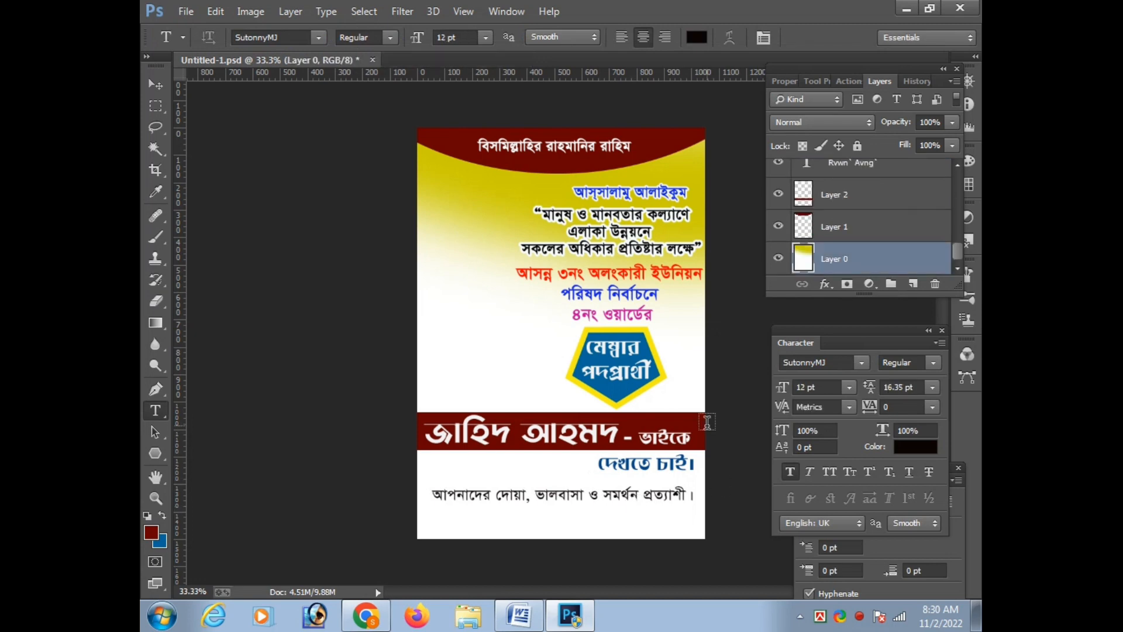
{"action": "key", "text": "m"}
{"action": "left_click_drag", "start_coordinate": [419, 505], "coordinate": [705, 539]}
{"action": "key", "text": "ctrl+BackSpace"}
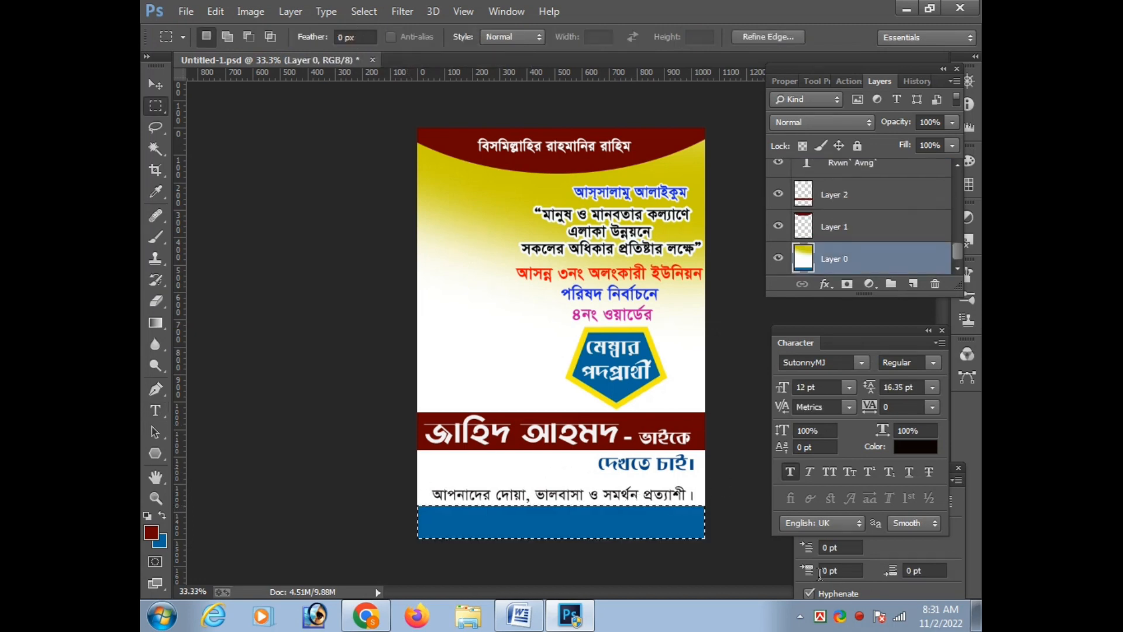
Change the background colour to a brighter blue, refill the selected bottom strip with it and deselect
{"action": "left_click", "coordinate": [162, 541]}
{"action": "left_click_drag", "start_coordinate": [825, 270], "coordinate": [823, 256]}
{"action": "left_click", "coordinate": [801, 203]}
{"action": "left_click", "coordinate": [951, 175]}
{"action": "key", "text": "ctrl+BackSpace"}
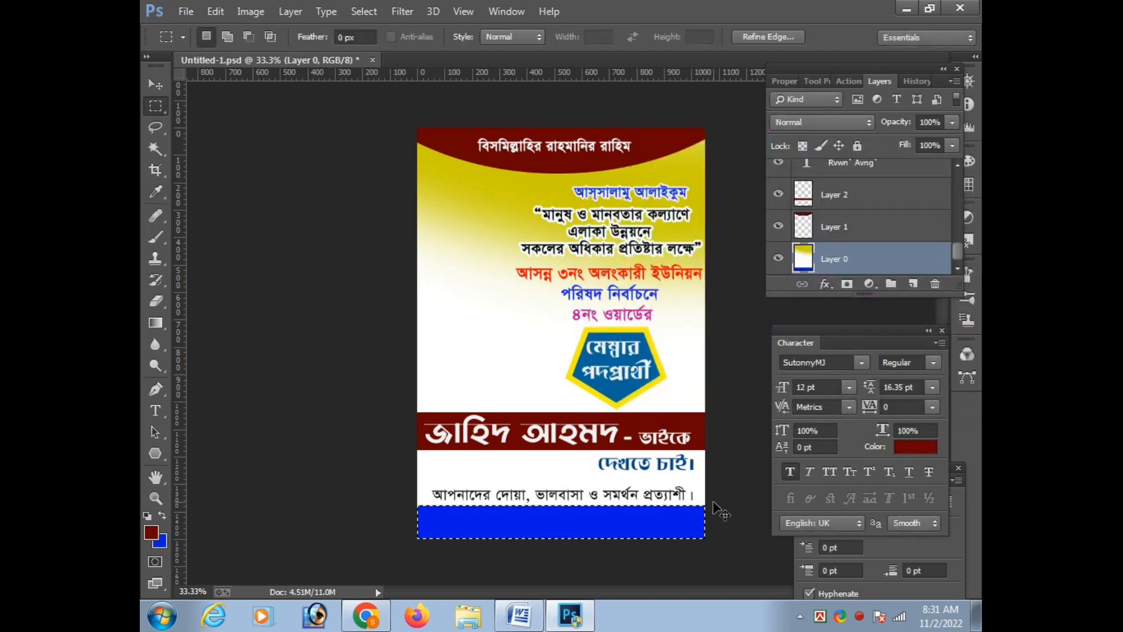
{"action": "key", "text": "ctrl+d"}
Nudge the appeal line slightly up from the blue strip and make the "দেখতে চাই।" text layer active
{"action": "key", "text": "Tab"}
{"action": "left_click", "coordinate": [663, 480]}
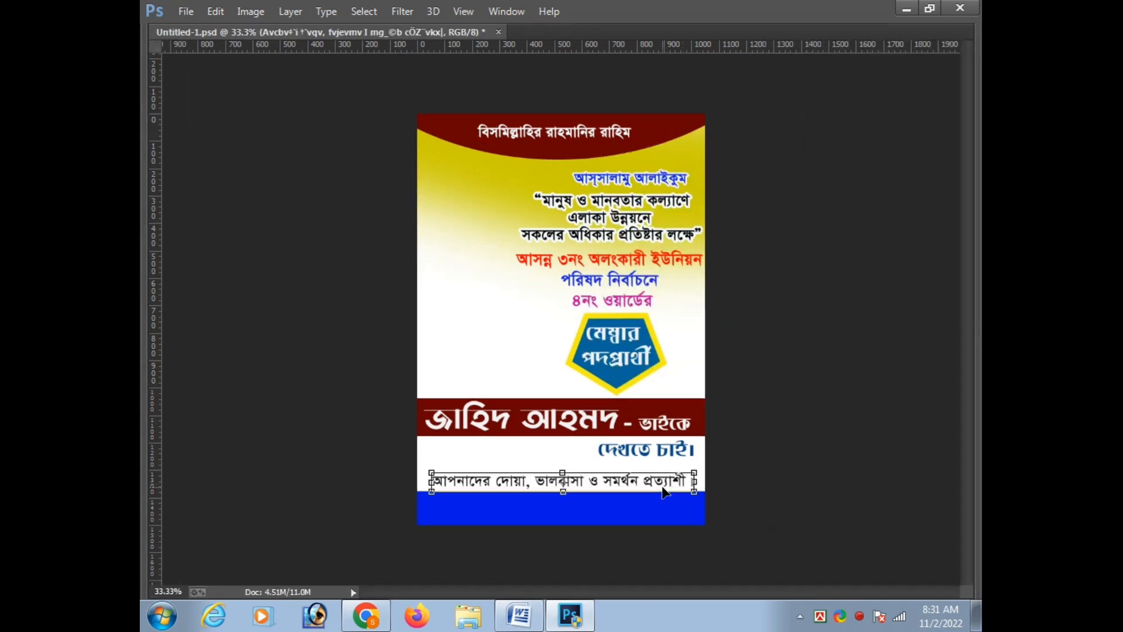
{"action": "key", "text": "t"}
{"action": "scroll", "coordinate": [723, 423], "scroll_direction": "up", "scroll_amount": 1}
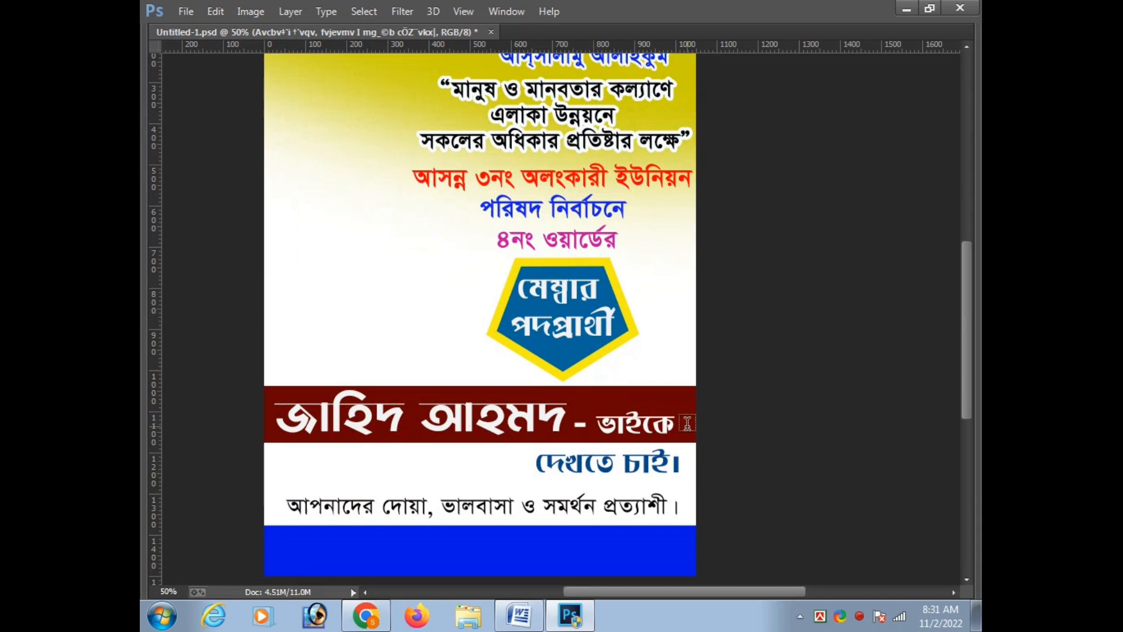
{"action": "left_click", "coordinate": [615, 462]}
{"action": "scroll", "coordinate": [617, 457], "scroll_direction": "down", "scroll_amount": 1}
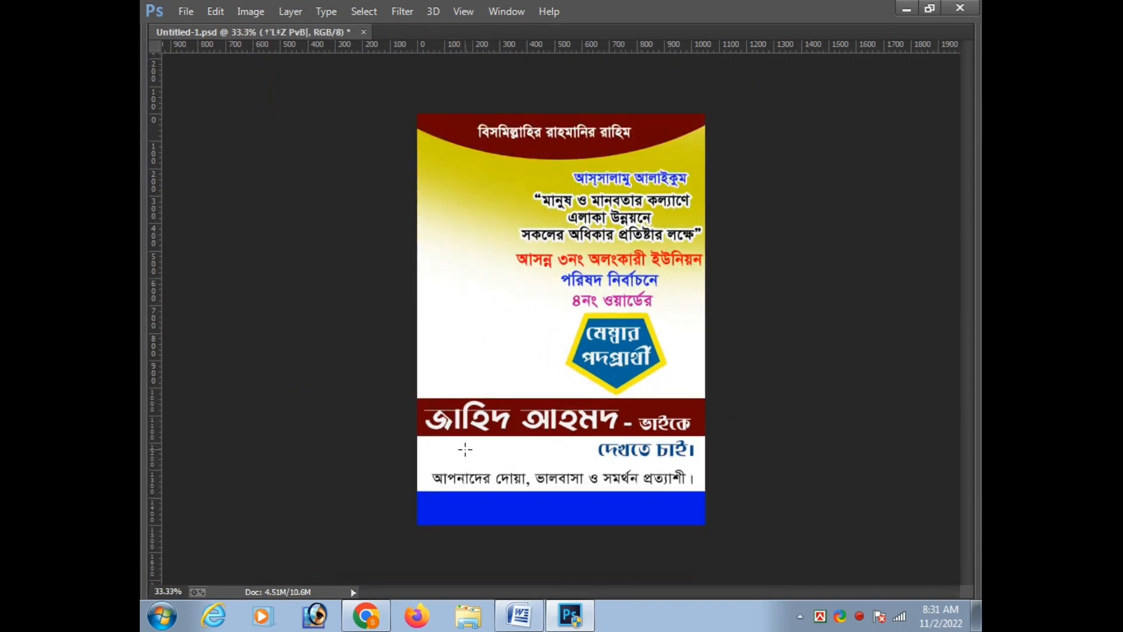
Draw a maroon rounded rectangle about 375 × 102 px with a 5 pt yellow stroke between the name band and the appeal line
{"action": "key", "text": "Tab"}
{"action": "left_click", "coordinate": [155, 451]}
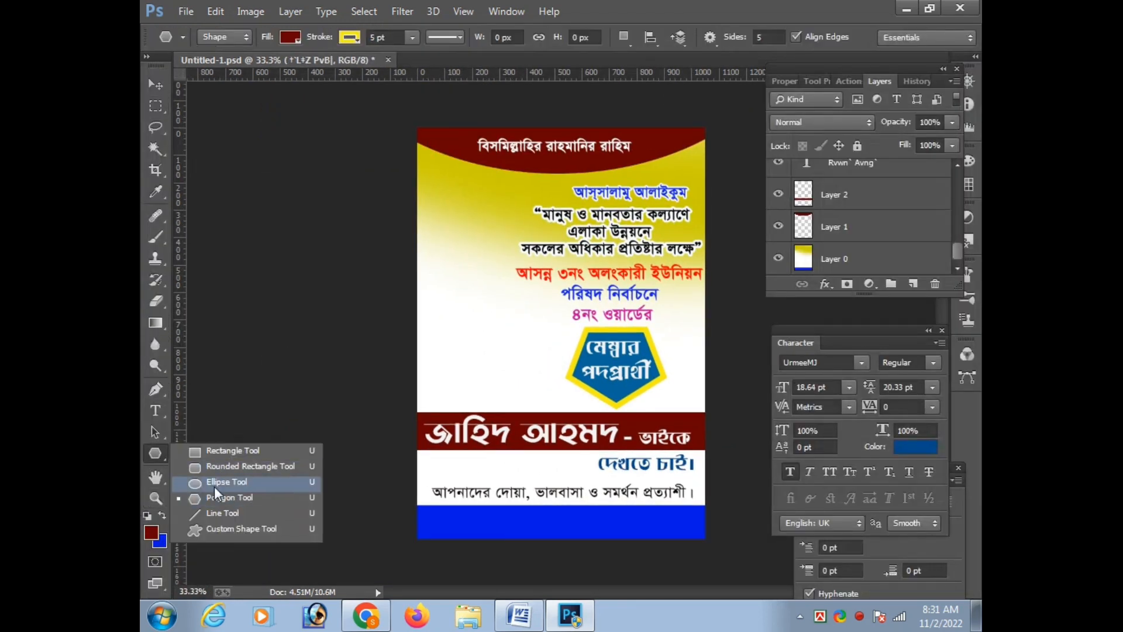
{"action": "left_click", "coordinate": [220, 469]}
{"action": "left_click_drag", "start_coordinate": [443, 459], "coordinate": [537, 480]}
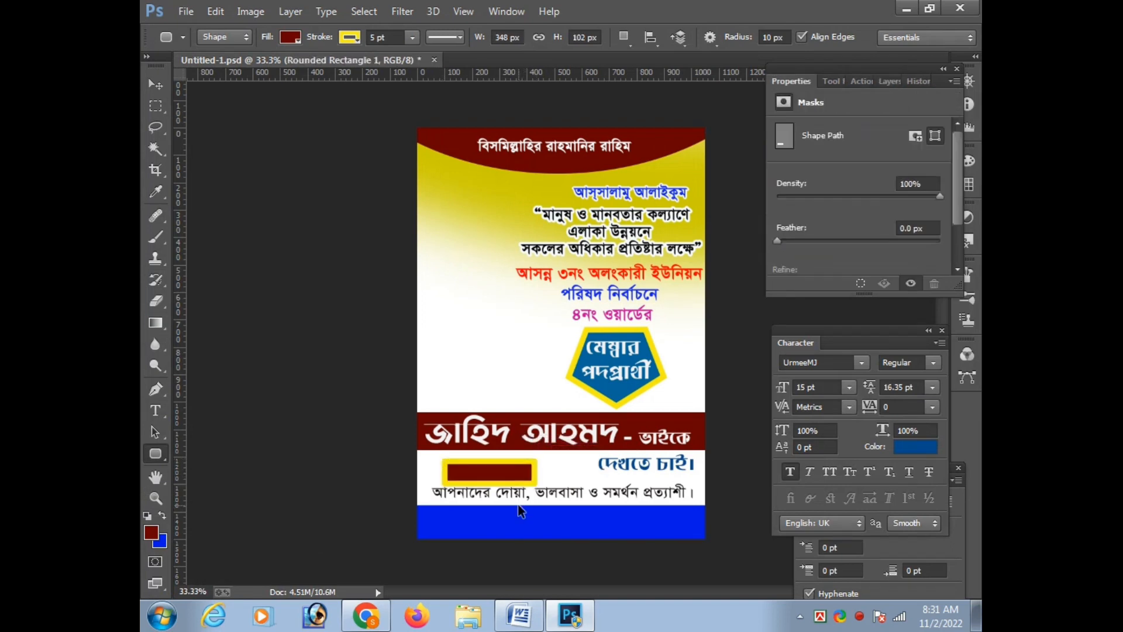
{"action": "key", "text": "ctrl+z"}
{"action": "left_click_drag", "start_coordinate": [443, 463], "coordinate": [543, 485]}
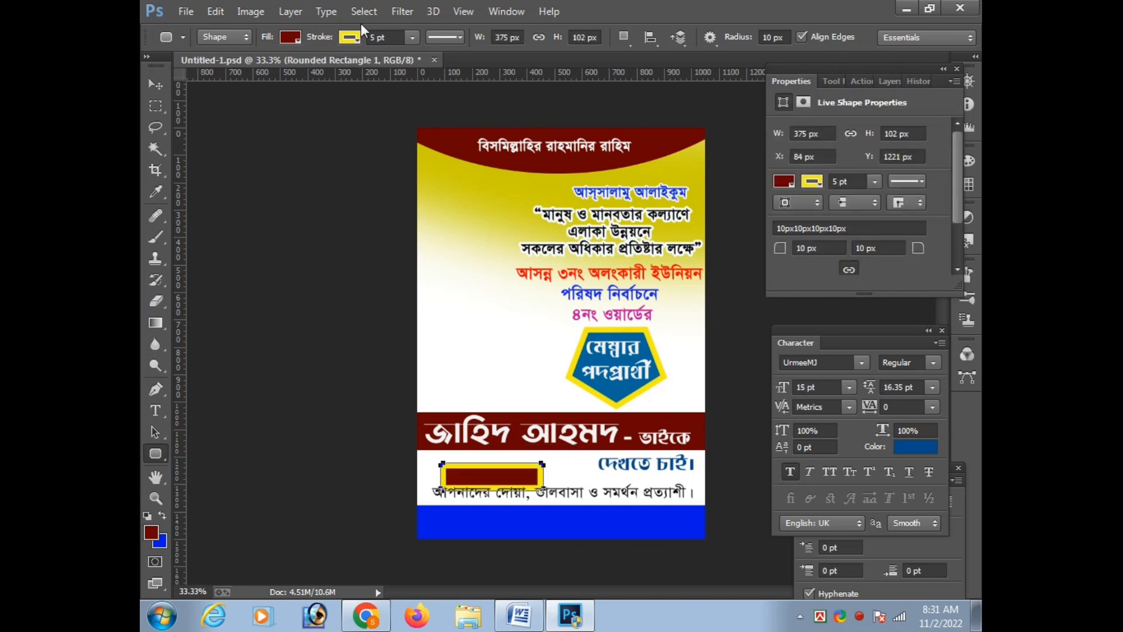
Change the rounded rectangle's stroke colour to maroon and load its outline as a selection
{"action": "left_click", "coordinate": [351, 38]}
{"action": "left_click", "coordinate": [280, 116]}
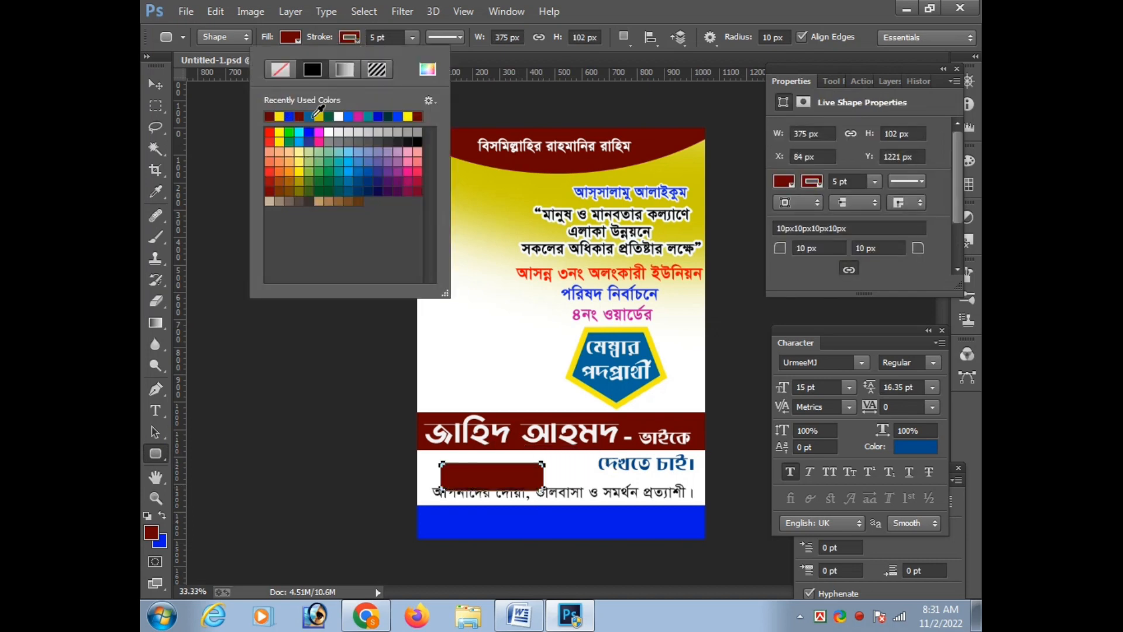
{"action": "left_click", "coordinate": [359, 115]}
{"action": "left_click", "coordinate": [296, 115]}
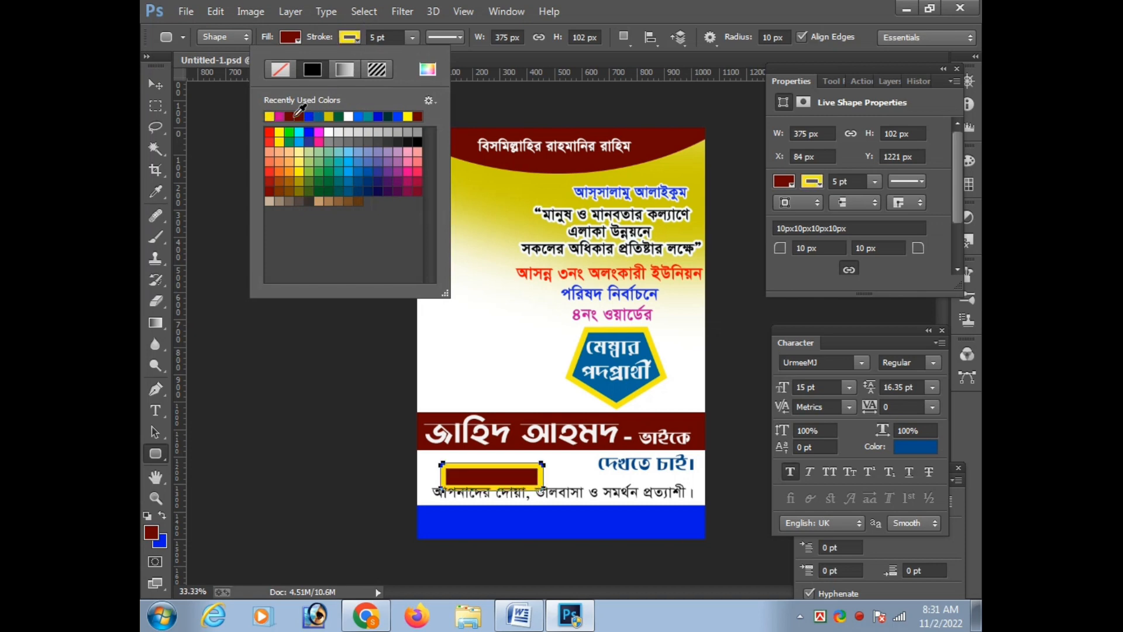
{"action": "left_click", "coordinate": [300, 115]}
{"action": "left_click", "coordinate": [297, 114]}
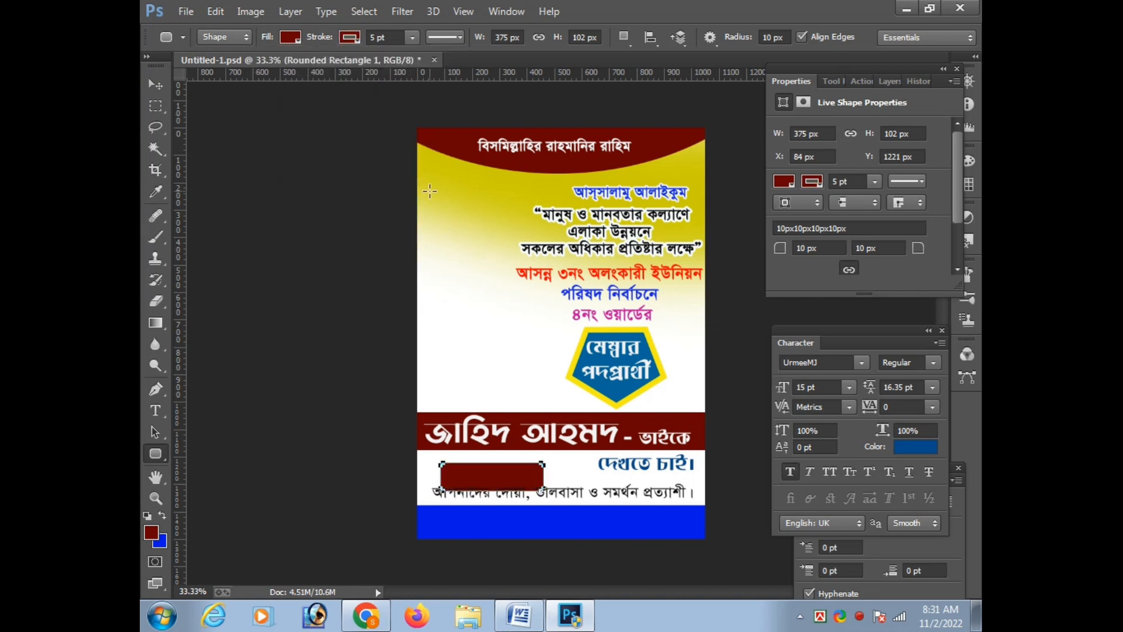
{"action": "key", "text": "ctrl+Return"}
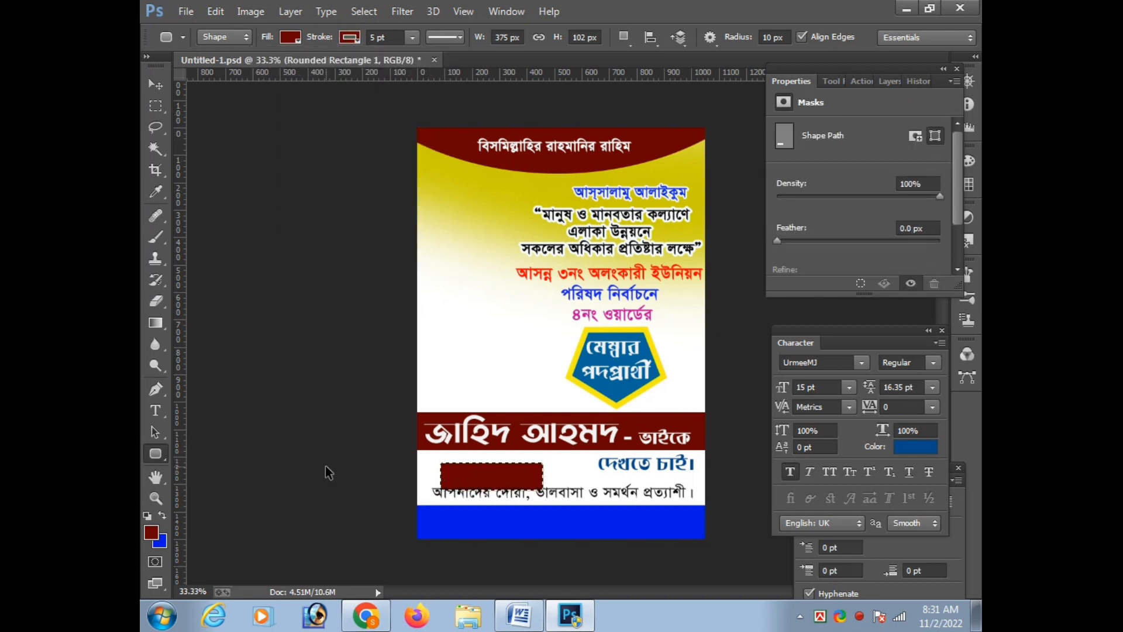
Set the foreground colour to a teal blue
{"action": "left_click", "coordinate": [151, 532]}
{"action": "left_click", "coordinate": [835, 266]}
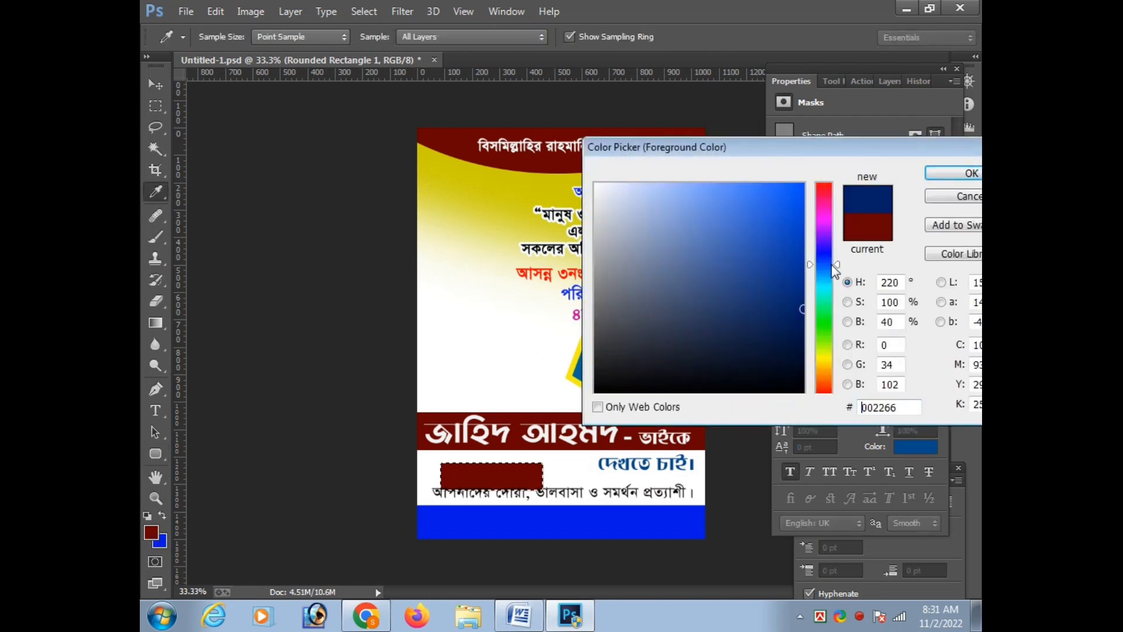
{"action": "left_click_drag", "start_coordinate": [823, 307], "coordinate": [826, 285]}
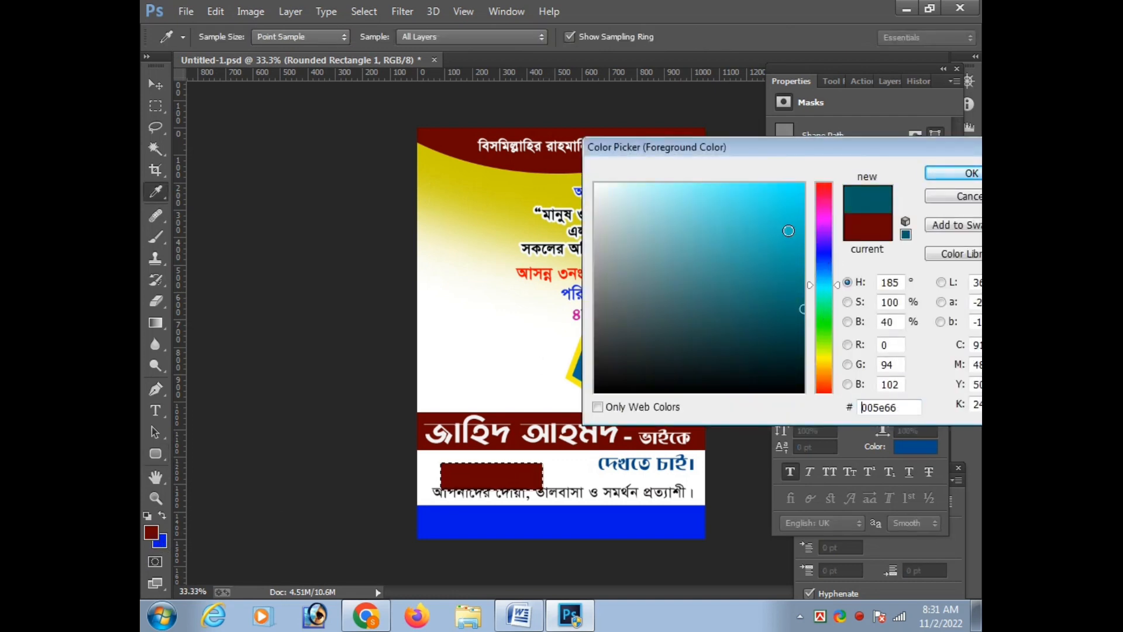
{"action": "left_click", "coordinate": [953, 173]}
Move the maroon rounded rectangle onto the "দেখতে চাই।" text and try to select its area with the Magic Wand
{"action": "scroll", "coordinate": [553, 469], "scroll_direction": "up", "scroll_amount": 1}
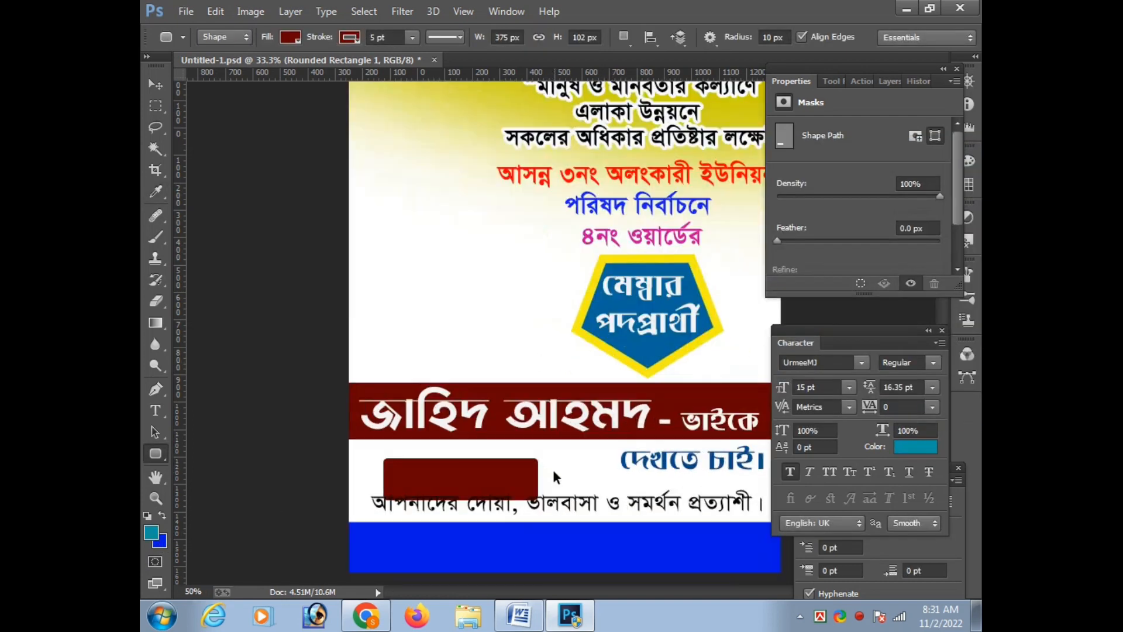
{"action": "key", "text": "v"}
{"action": "left_click_drag", "start_coordinate": [515, 481], "coordinate": [697, 473]}
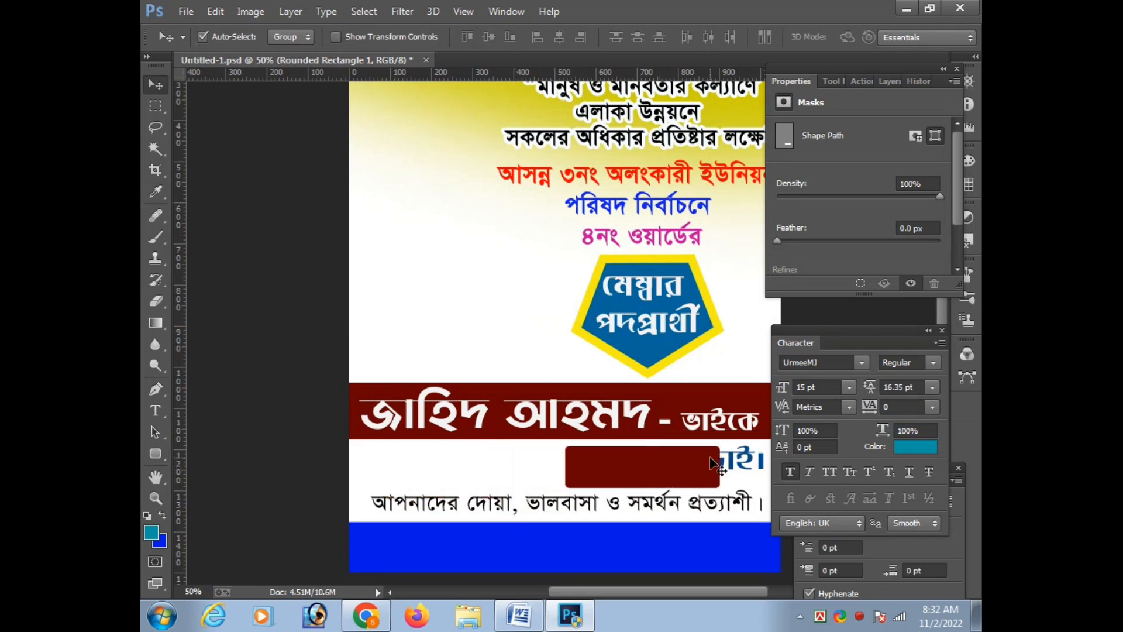
{"action": "left_click", "coordinate": [955, 69]}
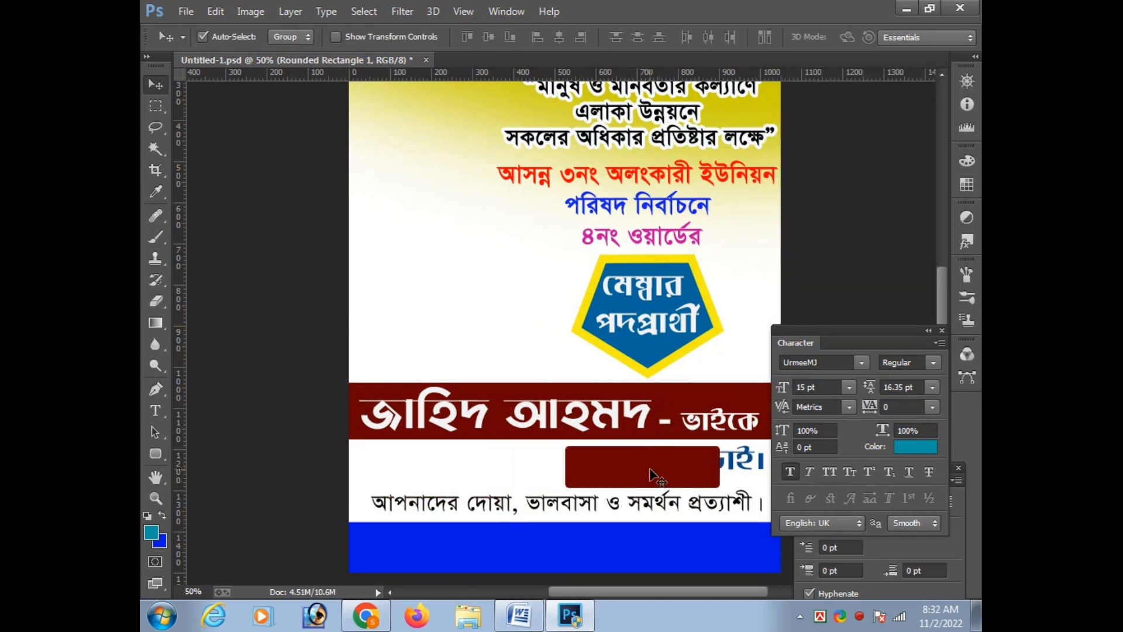
{"action": "left_click_drag", "start_coordinate": [866, 341], "coordinate": [873, 239]}
{"action": "left_click_drag", "start_coordinate": [685, 480], "coordinate": [639, 480]}
{"action": "left_click", "coordinate": [156, 149]}
{"action": "left_click", "coordinate": [638, 477]}
{"action": "left_click", "coordinate": [578, 246]}
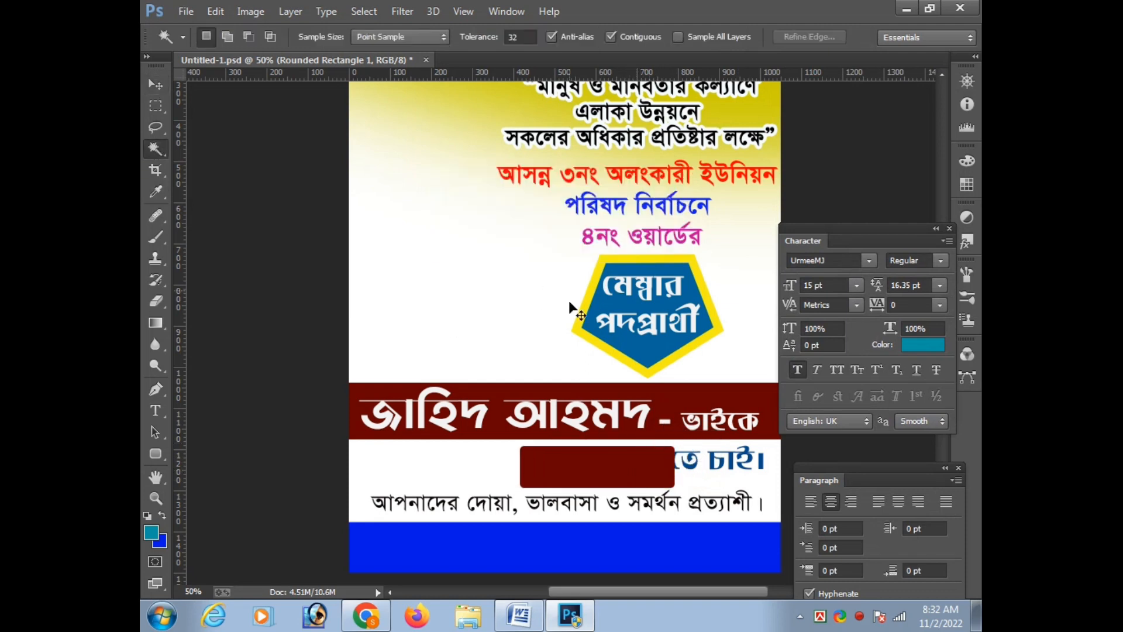
Undo the recent edits back to the state before the maroon rounded rectangle was drawn
{"action": "key", "text": "ctrl+alt+z"}
{"action": "key", "text": "ctrl+alt+z"}
{"action": "key", "text": "ctrl+alt+z"}
{"action": "key", "text": "ctrl+alt+z"}
{"action": "scroll", "coordinate": [510, 492], "scroll_direction": "down", "scroll_amount": 1}
{"action": "scroll", "coordinate": [600, 480], "scroll_direction": "up", "scroll_amount": 1}
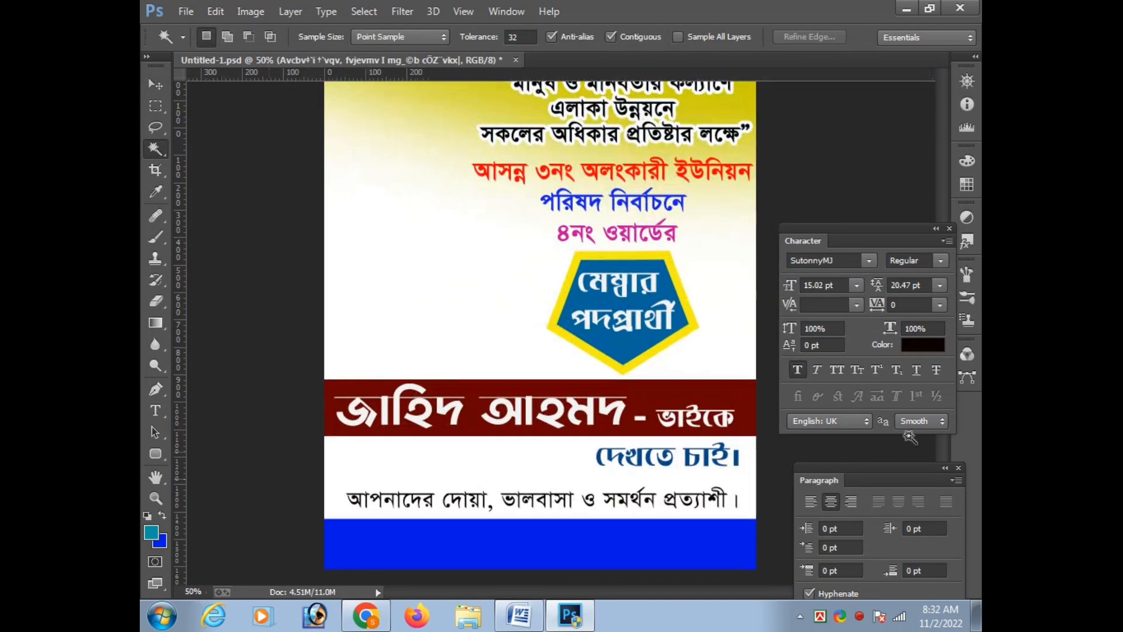
Add a new layer above Layer 0 and select a rectangular area between the name band and the appeal line
{"action": "key", "text": "F7"}
{"action": "left_click", "coordinate": [881, 259]}
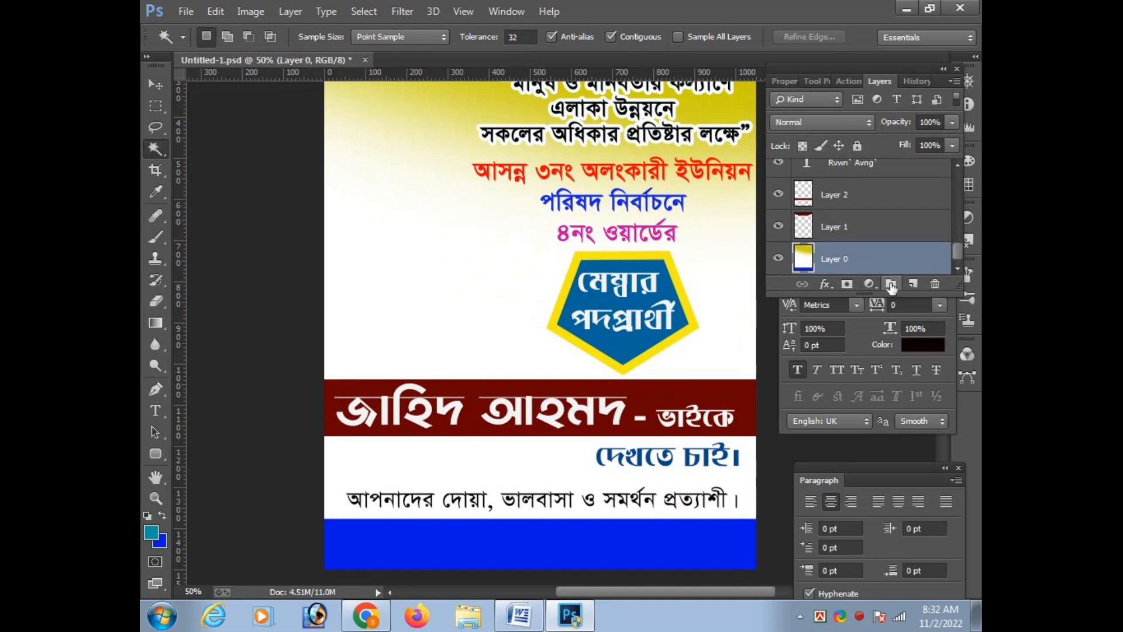
{"action": "left_click", "coordinate": [913, 284]}
{"action": "key", "text": "m"}
{"action": "left_click_drag", "start_coordinate": [373, 445], "coordinate": [530, 486]}
Feather the rectangular selection by 5 and fill it with the blue background colour
{"action": "right_click", "coordinate": [460, 459]}
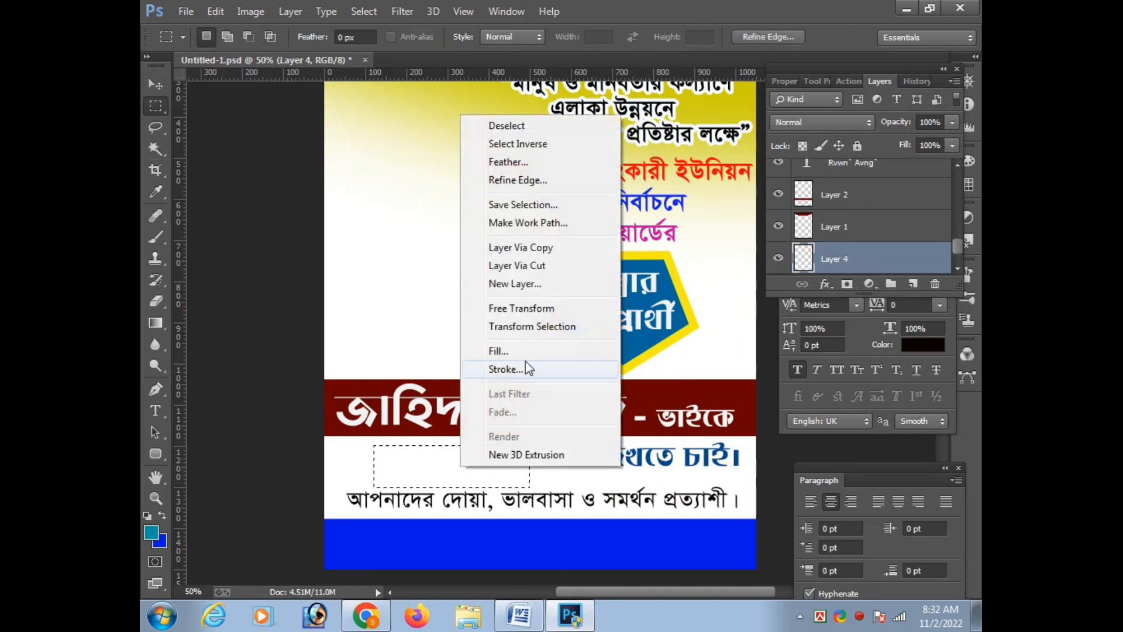
{"action": "left_click", "coordinate": [516, 164]}
{"action": "type", "text": "5"}
{"action": "key", "text": "Return"}
{"action": "key", "text": "ctrl+BackSpace"}
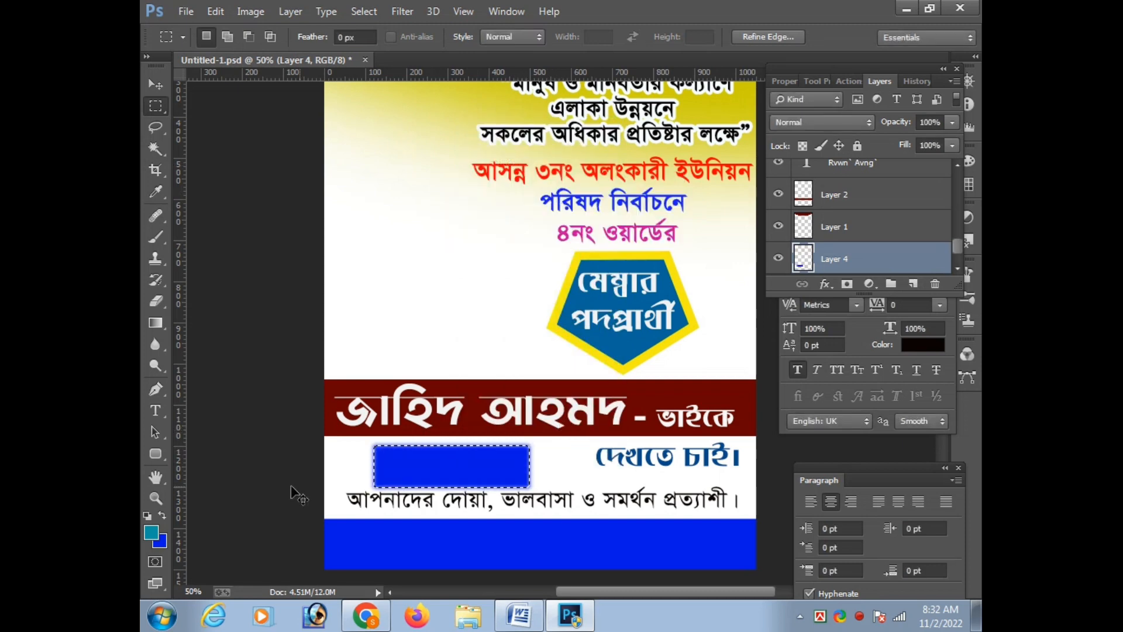
Replace the feathered fill with a sharp-edged blue one and move the block over the "দেখতে চাই।" text
{"action": "key", "text": "ctrl+z"}
{"action": "key", "text": "ctrl+BackSpace"}
{"action": "key", "text": "v"}
{"action": "key", "text": "Tab"}
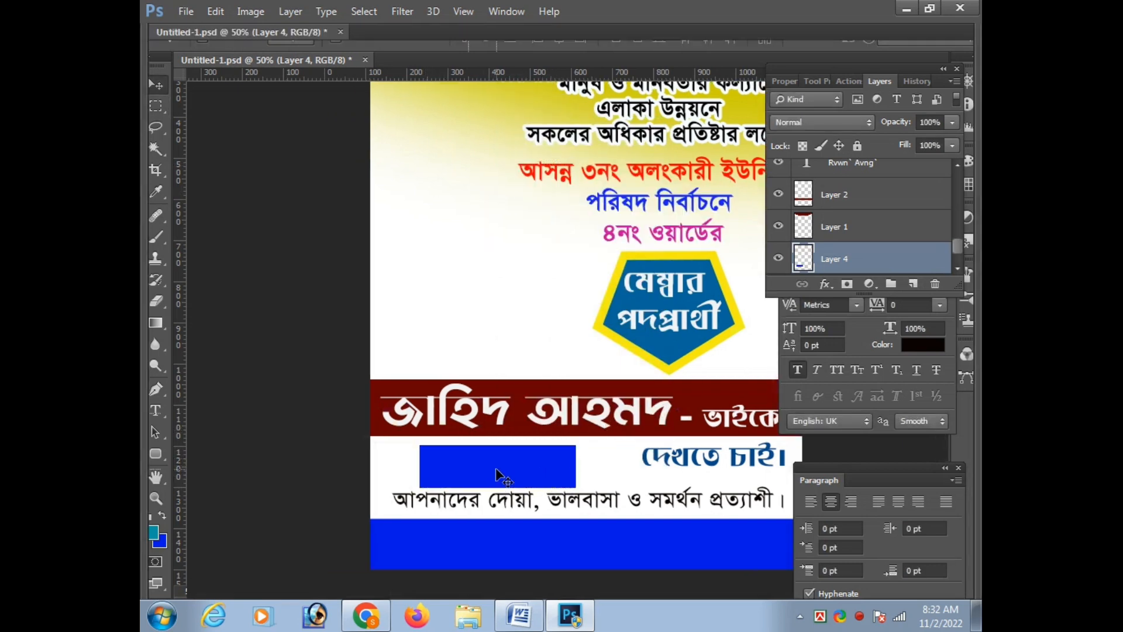
{"action": "left_click_drag", "start_coordinate": [496, 467], "coordinate": [714, 451]}
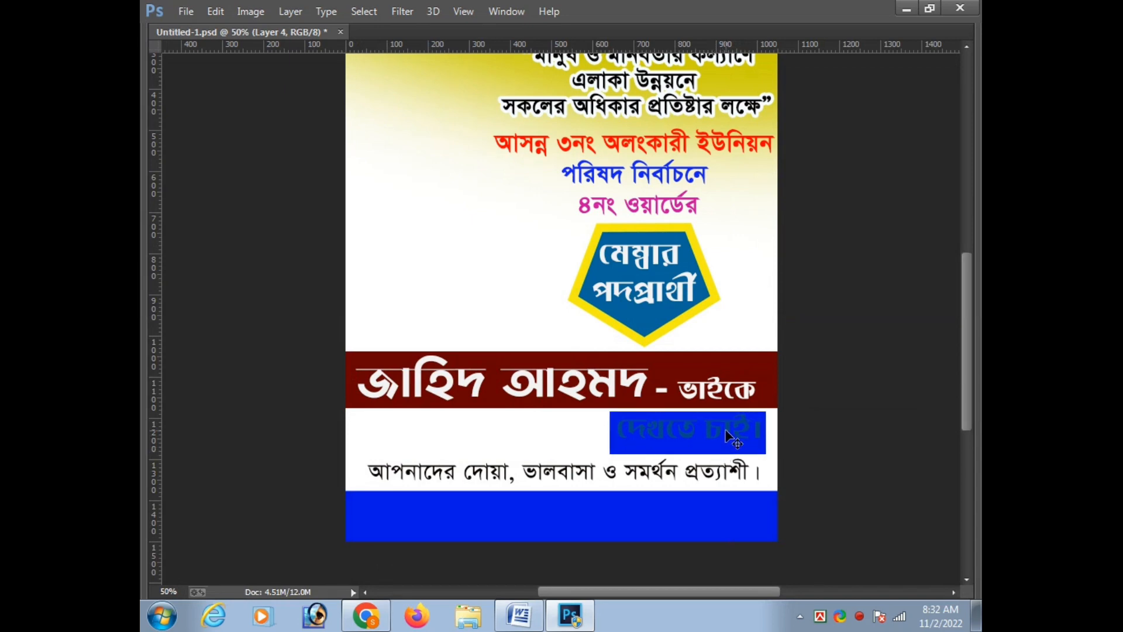
Restack Layer 4 so the blue block lies above the name band's text layer but behind the "দেখতে চাই।" text
{"action": "key", "text": "ctrl+]"}
{"action": "key", "text": "ctrl+["}
{"action": "key", "text": "ctrl+["}
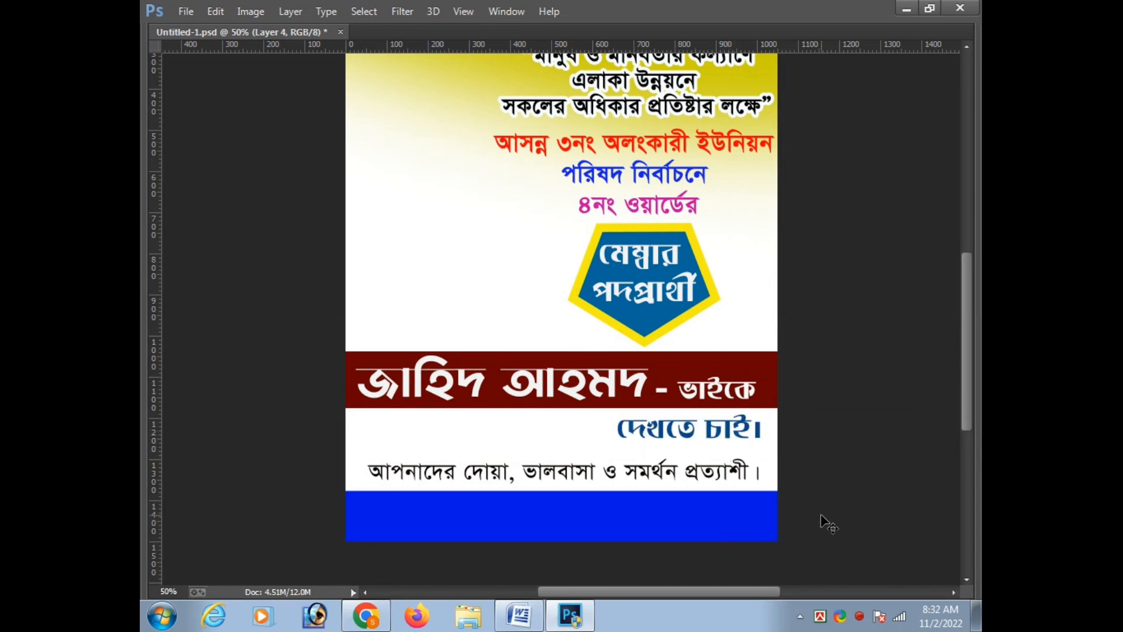
{"action": "key", "text": "ctrl+]"}
{"action": "key", "text": "Tab"}
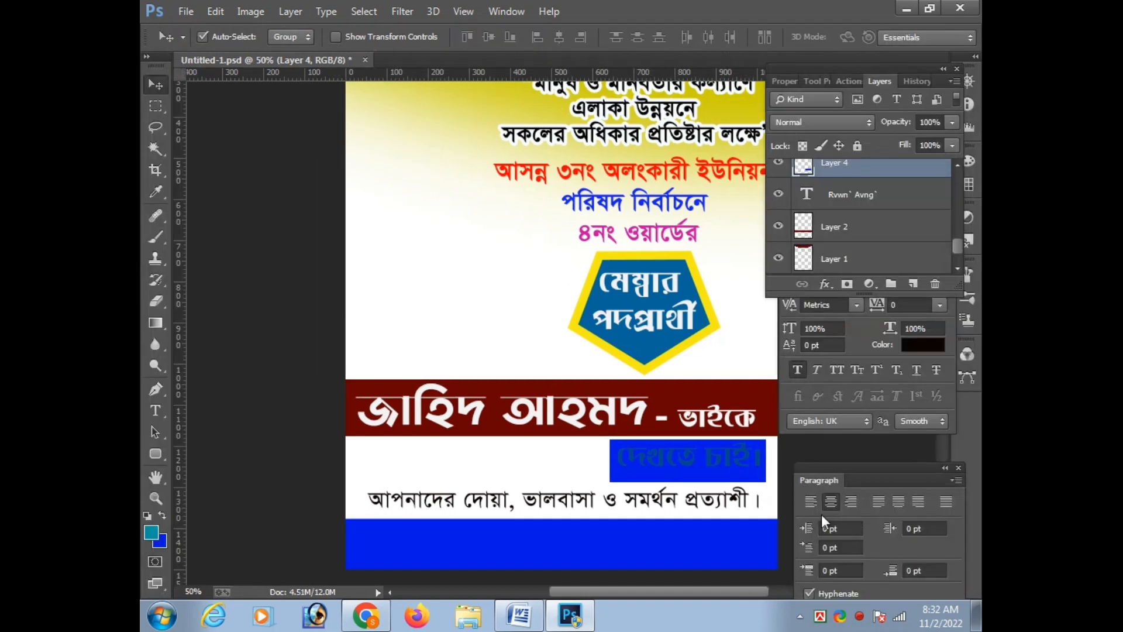
Shift the "দেখতে চাই।" text slightly to sit inside the blue block and recolour it white
{"action": "left_click", "coordinate": [708, 474]}
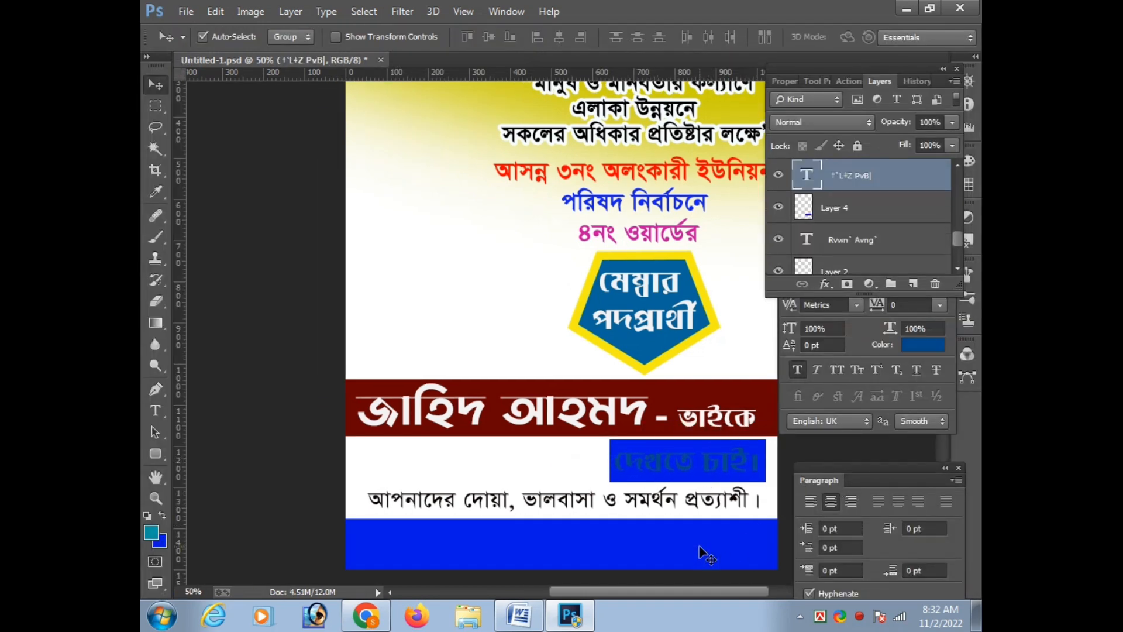
{"action": "key", "text": "t"}
{"action": "left_click", "coordinate": [696, 37]}
{"action": "left_click", "coordinate": [601, 185]}
{"action": "key", "text": "Return"}
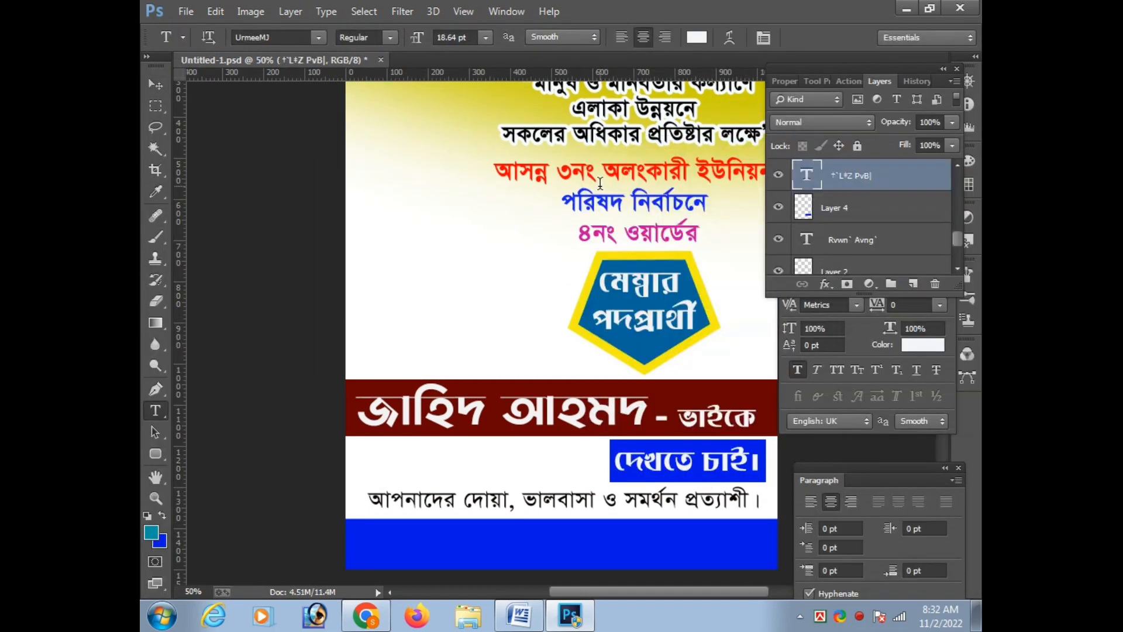
Check the white-on-blue label up close and within the whole poster, and save the document
{"action": "key", "text": "ctrl+minus"}
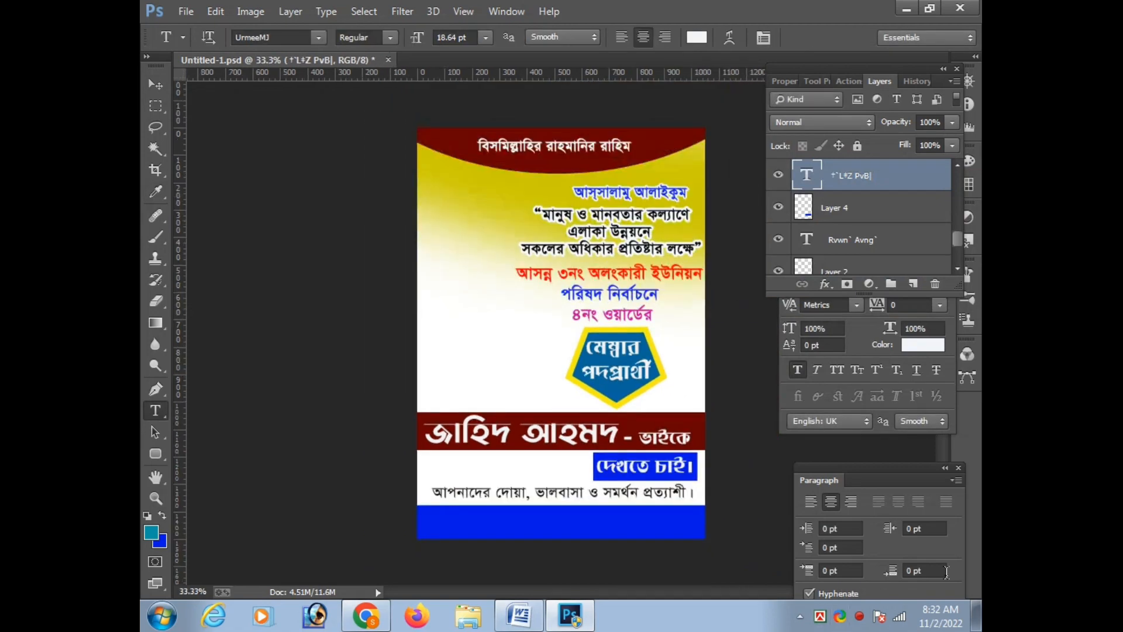
{"action": "key", "text": "Tab"}
{"action": "key", "text": "ctrl+plus"}
{"action": "key", "text": "ctrl+plus"}
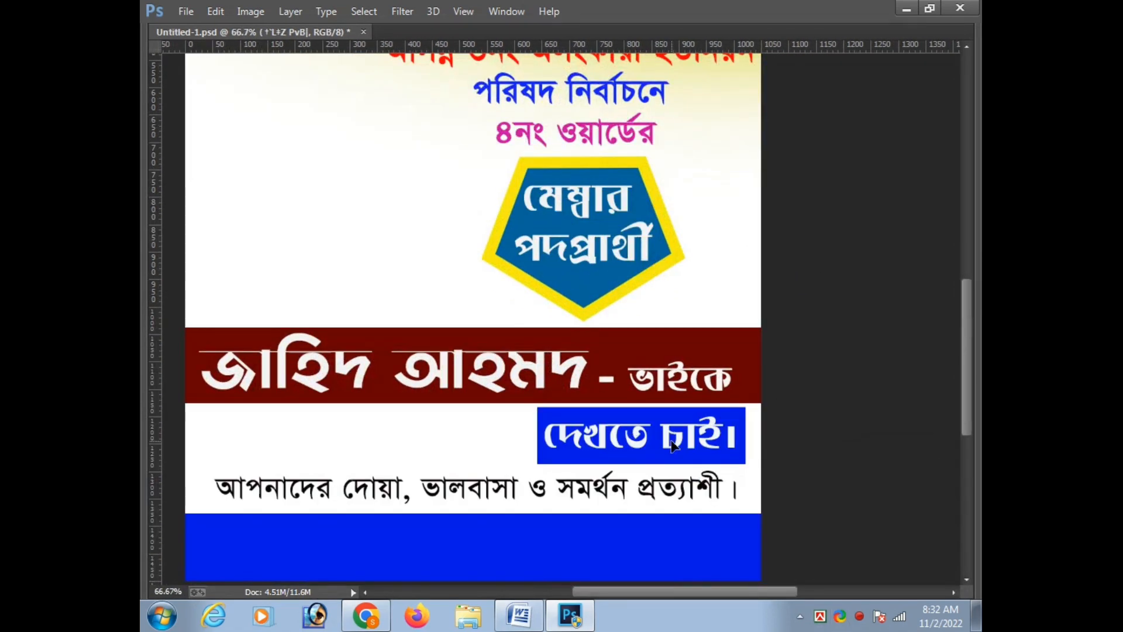
{"action": "key", "text": "ctrl+minus"}
{"action": "key", "text": "ctrl+minus"}
{"action": "key", "text": "Tab"}
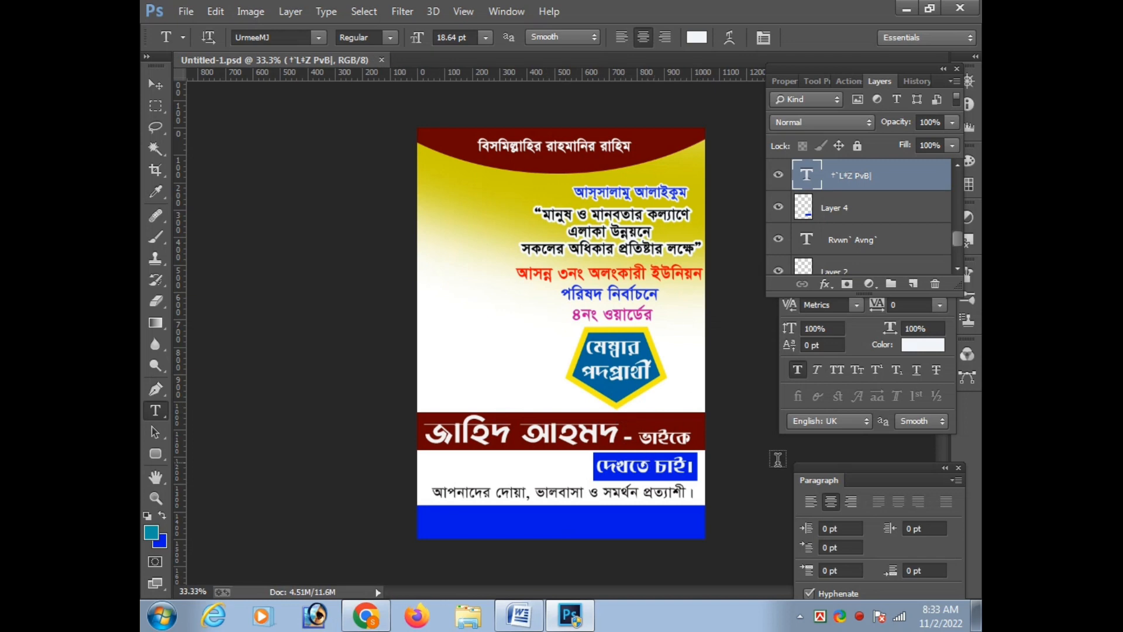
Switch to the Word document and place the cursor on an empty line below the appeal line
{"action": "left_click", "coordinate": [519, 614]}
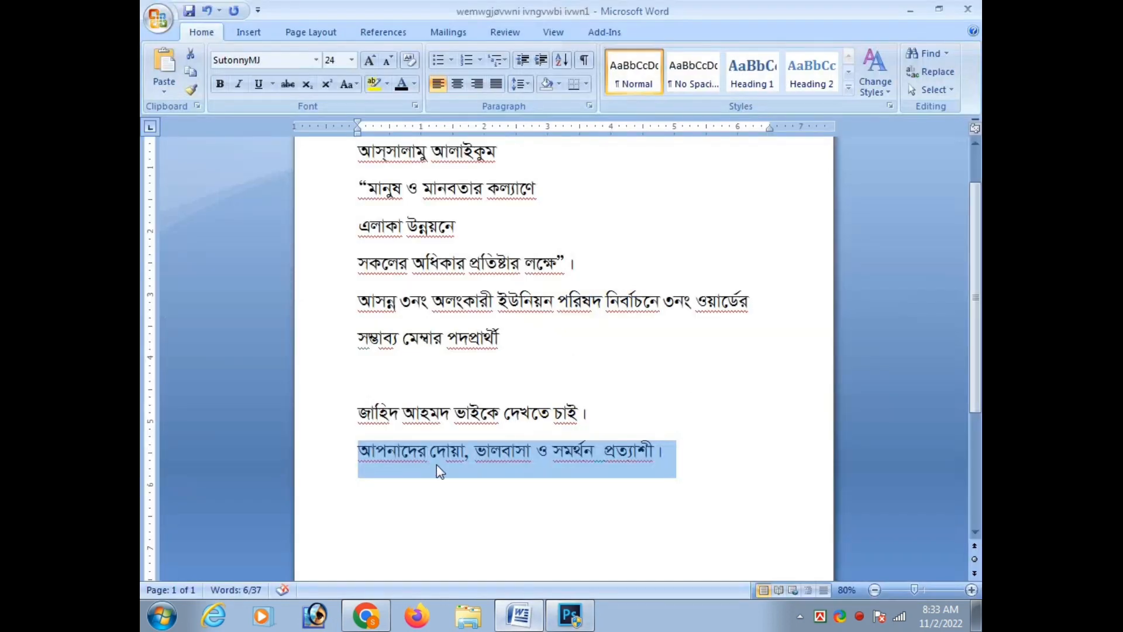
{"action": "left_click", "coordinate": [709, 451]}
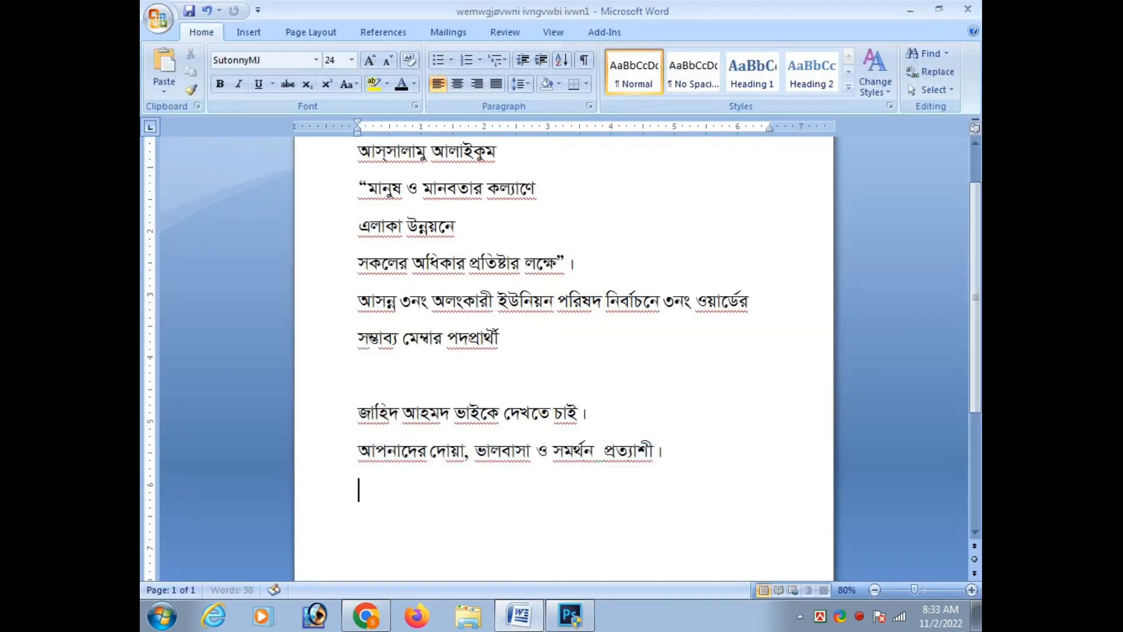
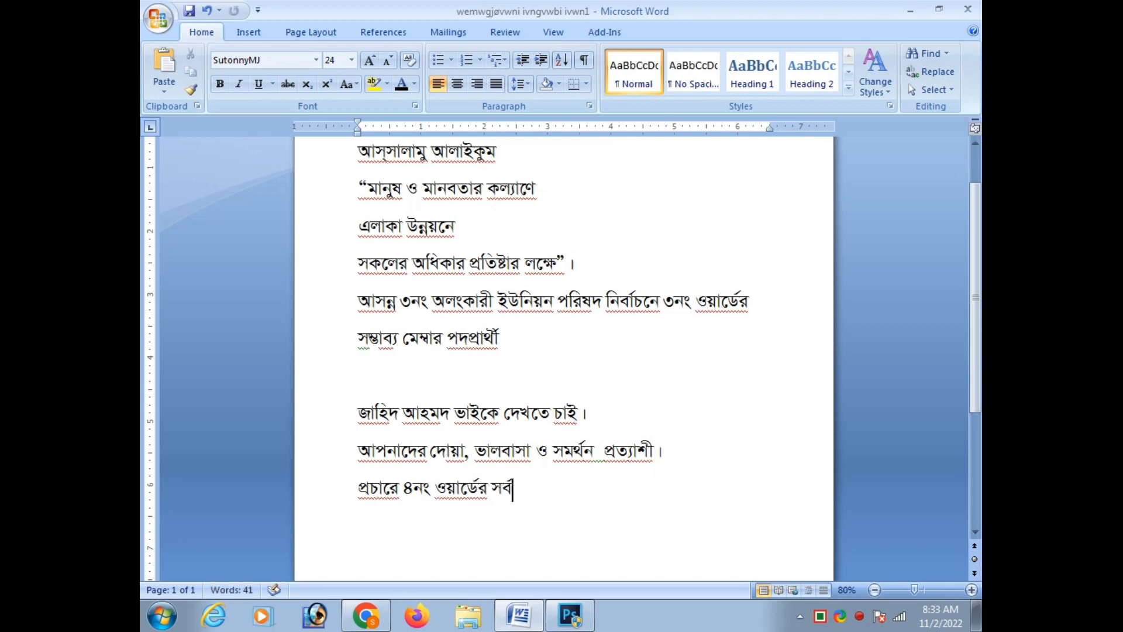
Complete the Word line as "প্রচারে ৪নং ওয়ার্ডের সর্বস্তরের জনগণ" and select it for copying
{"action": "type", "text": "র"}
{"action": "key", "text": "ctrl+shift+Left"}
{"action": "key", "text": "ctrl+shift+Left"}
{"action": "key", "text": "ctrl+shift+Left"}
{"action": "key", "text": "ctrl+shift+Left"}
{"action": "key", "text": "ctrl+shift+Left"}
{"action": "key", "text": "ctrl+c"}
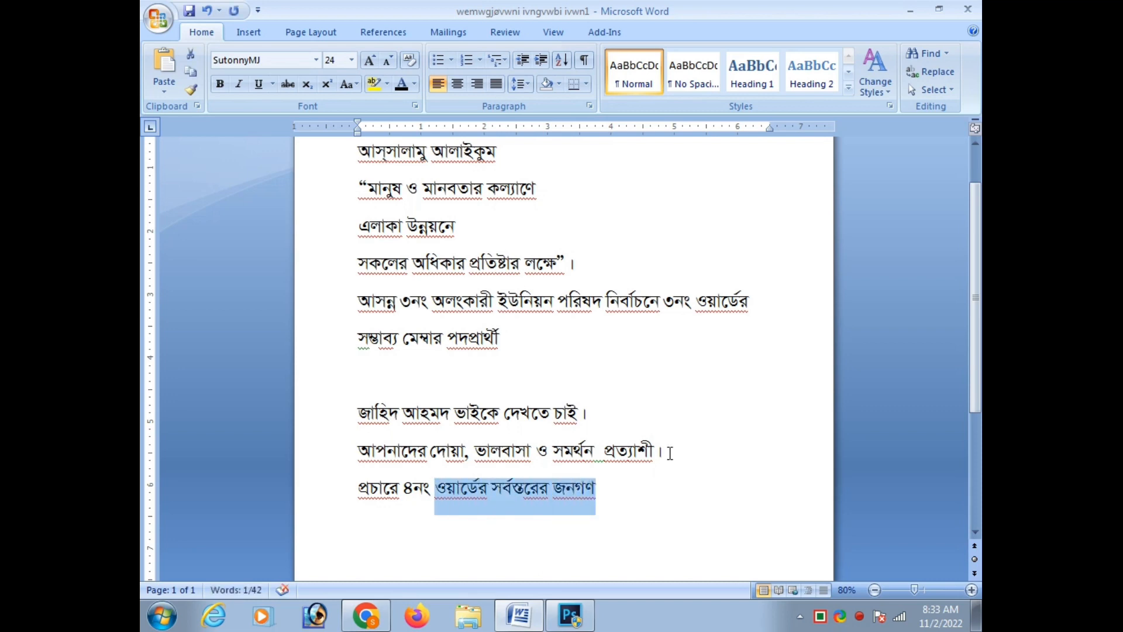
Switch to the Photoshop poster, paste the copied line as a new text layer and centre it on the blue footer
{"action": "left_click", "coordinate": [587, 604]}
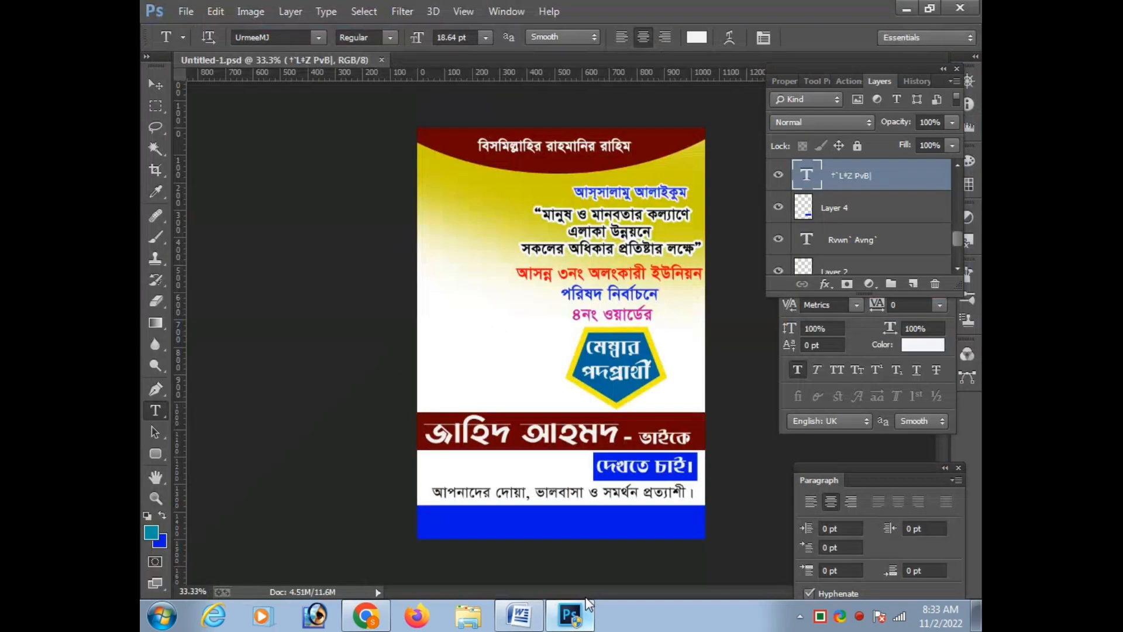
{"action": "left_click", "coordinate": [478, 528]}
{"action": "key", "text": "ctrl+v"}
{"action": "key", "text": "ctrl+t"}
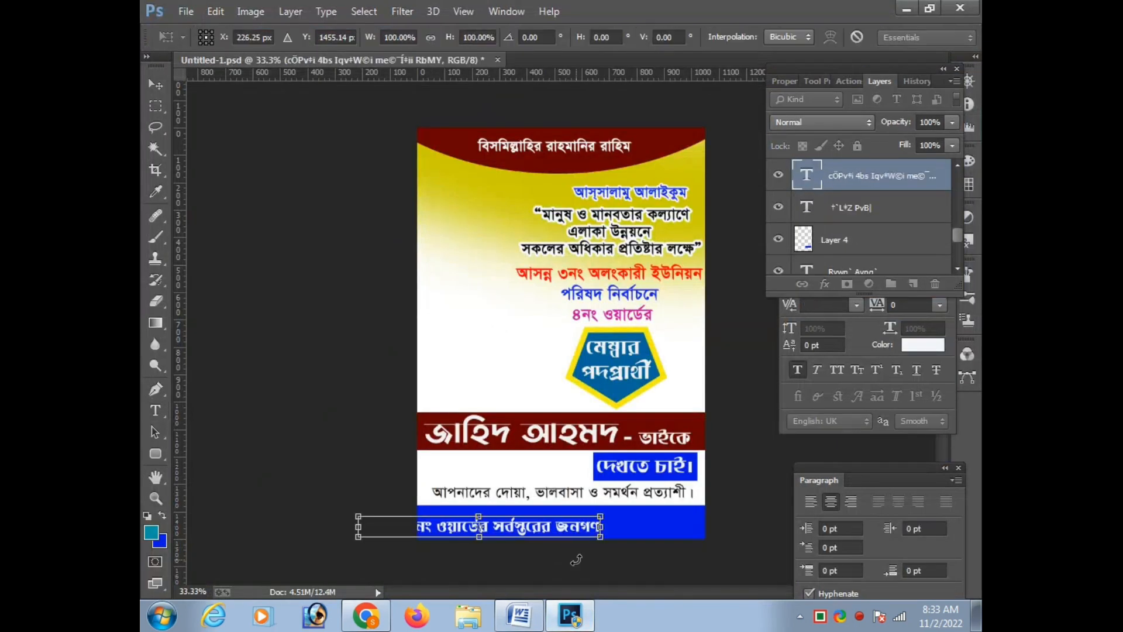
{"action": "key", "text": "Right"}
{"action": "key", "text": "Right"}
{"action": "key", "text": "Right"}
{"action": "key", "text": "Right"}
{"action": "key", "text": "Right"}
{"action": "key", "text": "Right"}
{"action": "key", "text": "Right"}
{"action": "key", "text": "Right"}
{"action": "key", "text": "Right"}
{"action": "key", "text": "Right"}
{"action": "key", "text": "Right"}
{"action": "key", "text": "Return"}
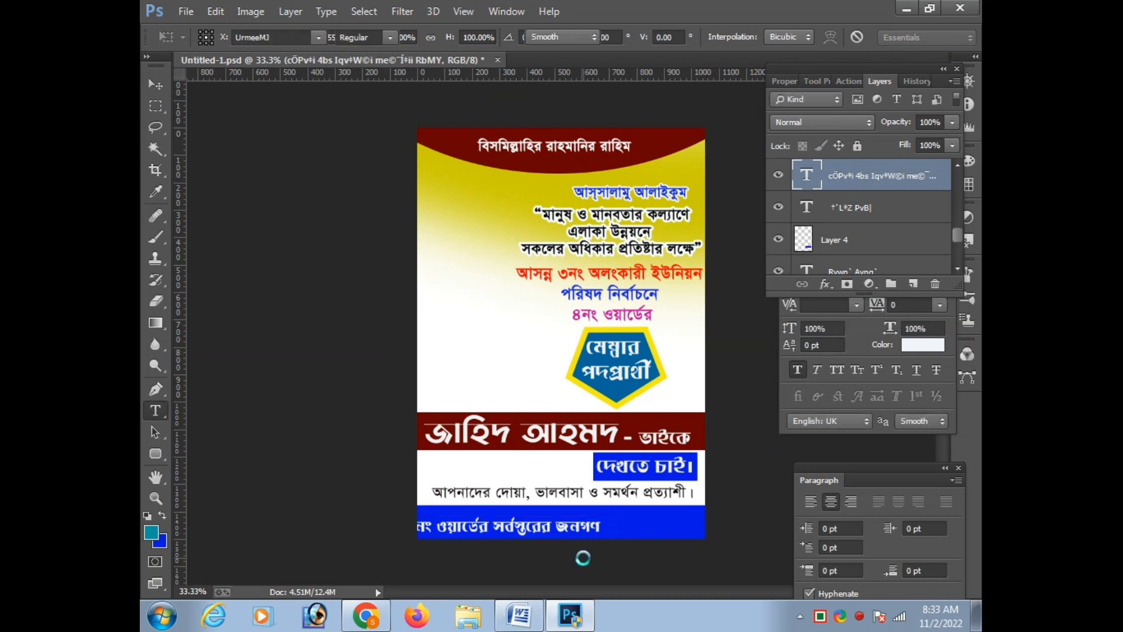
{"action": "key", "text": "v"}
{"action": "left_click_drag", "start_coordinate": [579, 530], "coordinate": [627, 519]}
Set the footer text's font to SutonnyMJ
{"action": "key", "text": "t"}
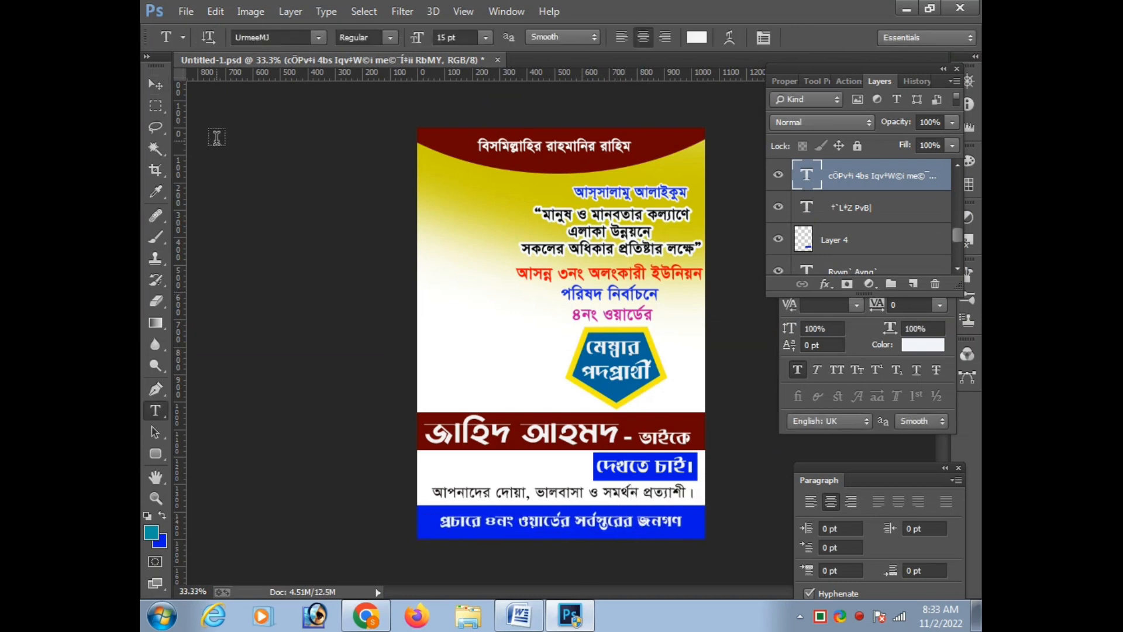
{"action": "left_click", "coordinate": [258, 43]}
{"action": "type", "text": "SutonnyMJ"}
{"action": "key", "text": "Return"}
Enlarge the footer text to about 19.4 pt so it nearly spans the blue band, and set its style to Bold Italic
{"action": "key", "text": "ctrl+t"}
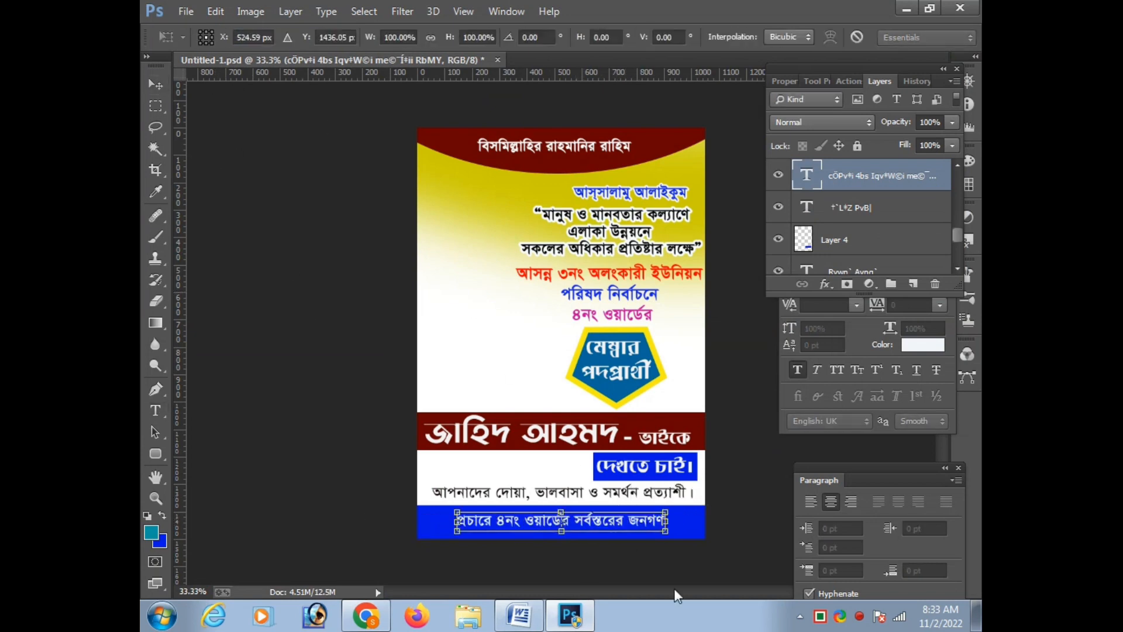
{"action": "left_click_drag", "start_coordinate": [666, 536], "coordinate": [691, 540]}
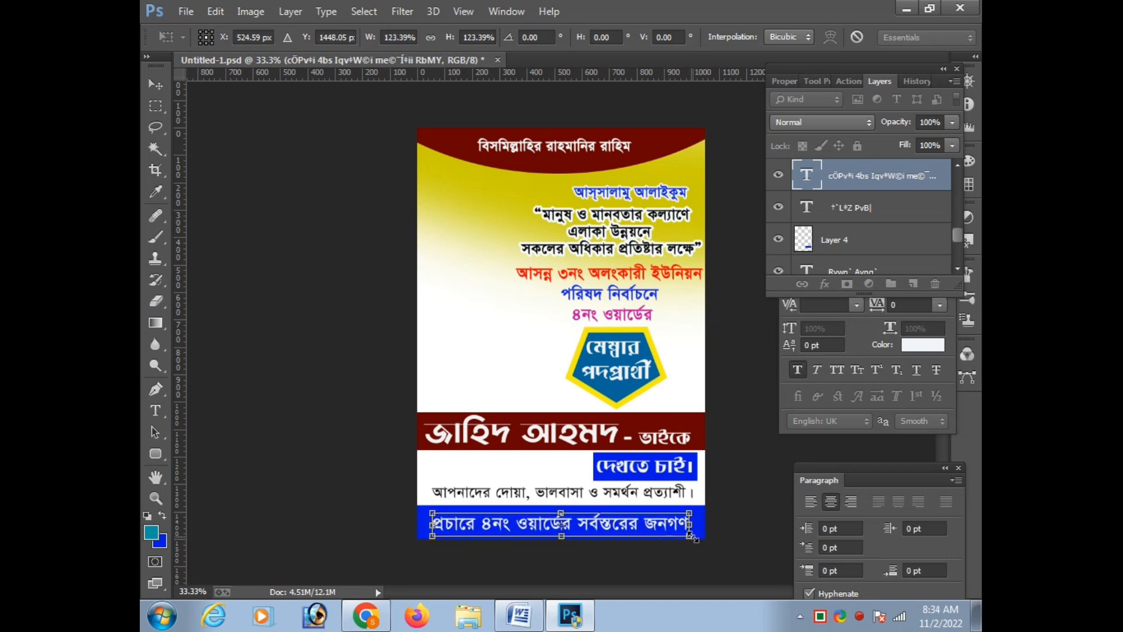
{"action": "key", "text": "Return"}
{"action": "key", "text": "ctrl+t"}
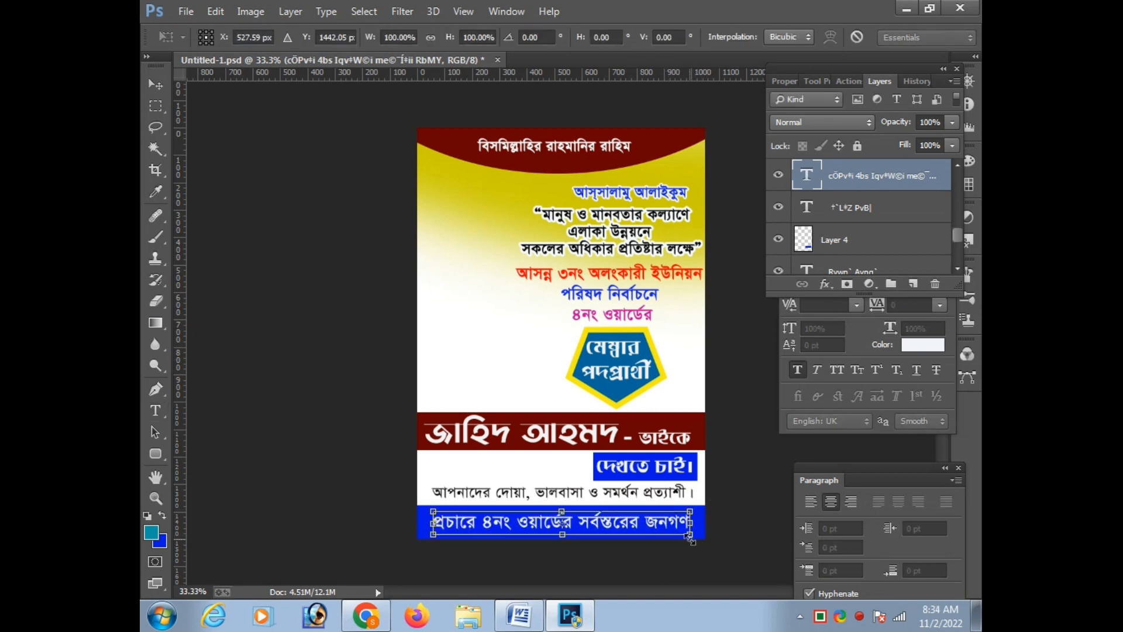
{"action": "left_click_drag", "start_coordinate": [692, 539], "coordinate": [699, 539]}
{"action": "key", "text": "Return"}
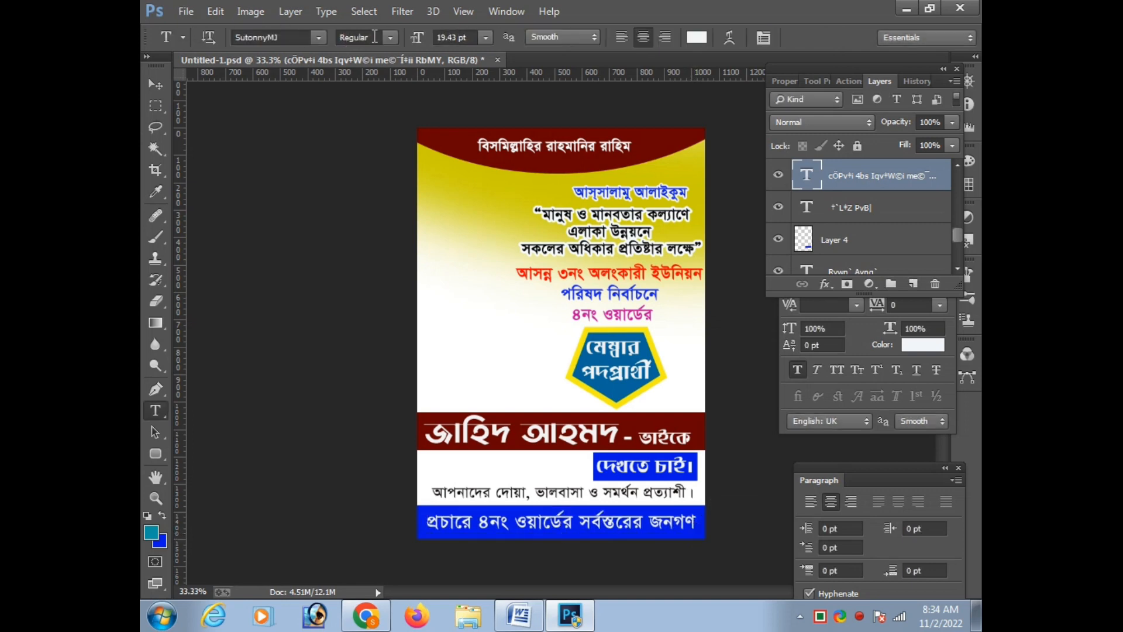
{"action": "left_click", "coordinate": [375, 36]}
{"action": "left_click", "coordinate": [370, 81]}
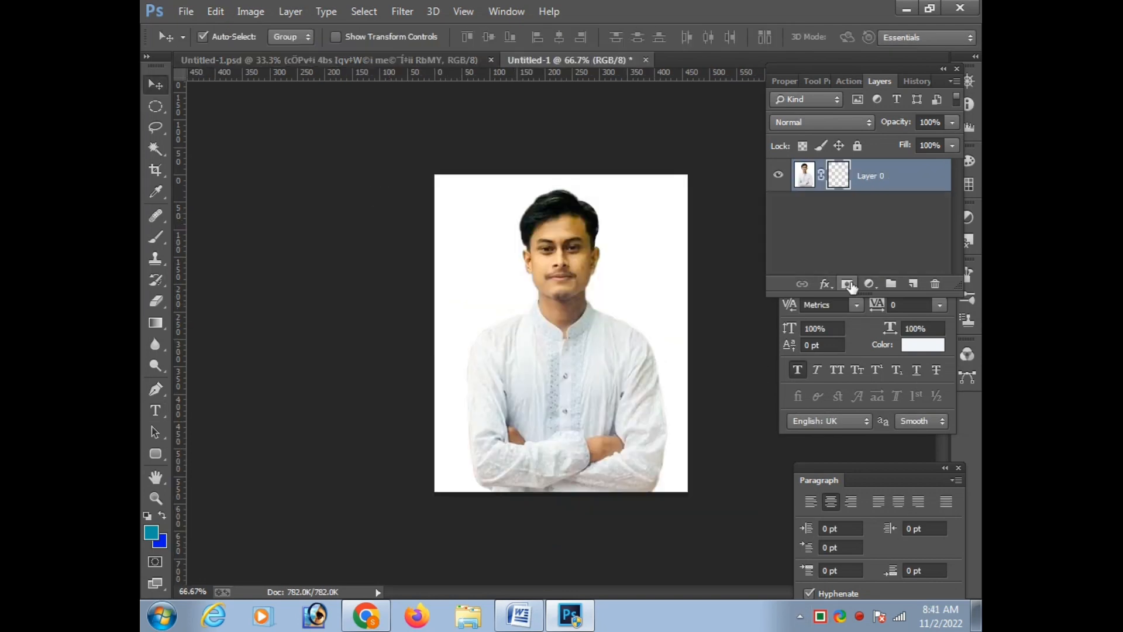
Add a layer mask to the portrait photo's Layer 0 to hide the background, and inspect the cutout
{"action": "left_click", "coordinate": [846, 284]}
{"action": "left_click_drag", "start_coordinate": [555, 364], "coordinate": [550, 394]}
{"action": "scroll", "coordinate": [587, 343], "scroll_direction": "up", "scroll_amount": 3}
{"action": "scroll", "coordinate": [588, 342], "scroll_direction": "down", "scroll_amount": 1}
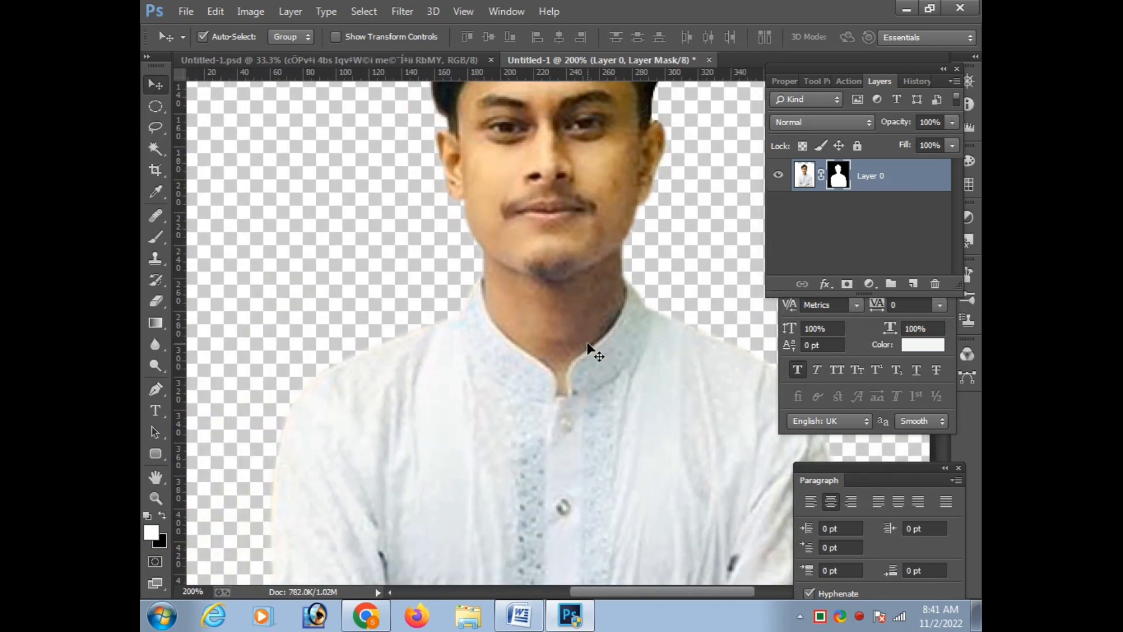
{"action": "scroll", "coordinate": [587, 342], "scroll_direction": "down", "scroll_amount": 1}
{"action": "left_click_drag", "start_coordinate": [628, 352], "coordinate": [619, 337]}
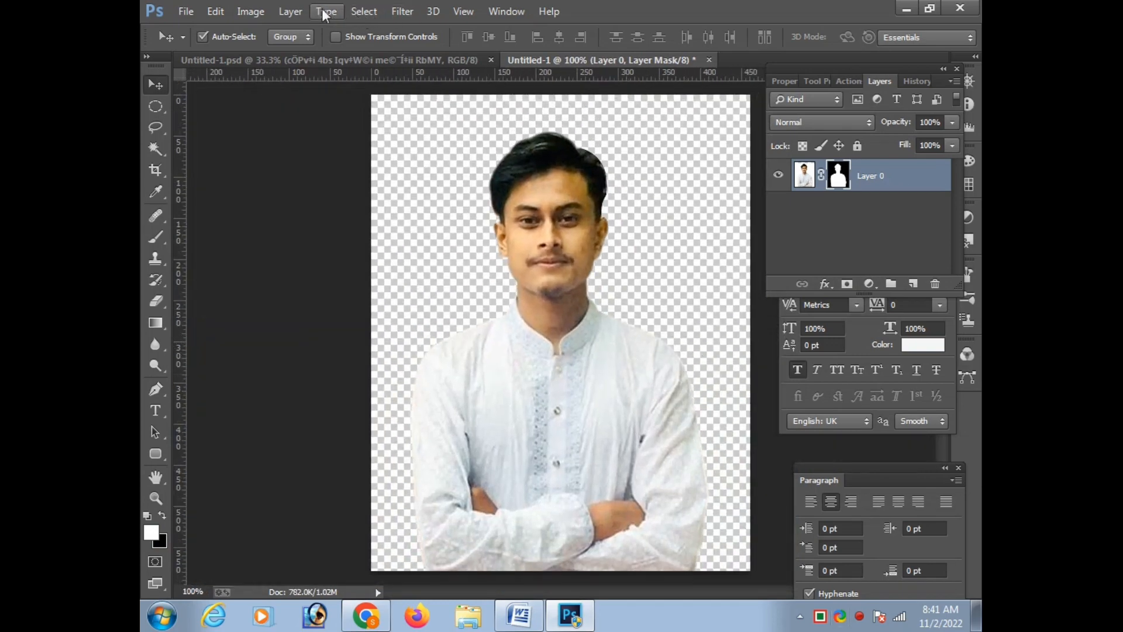
{"action": "left_click", "coordinate": [402, 11]}
{"action": "left_click", "coordinate": [489, 473]}
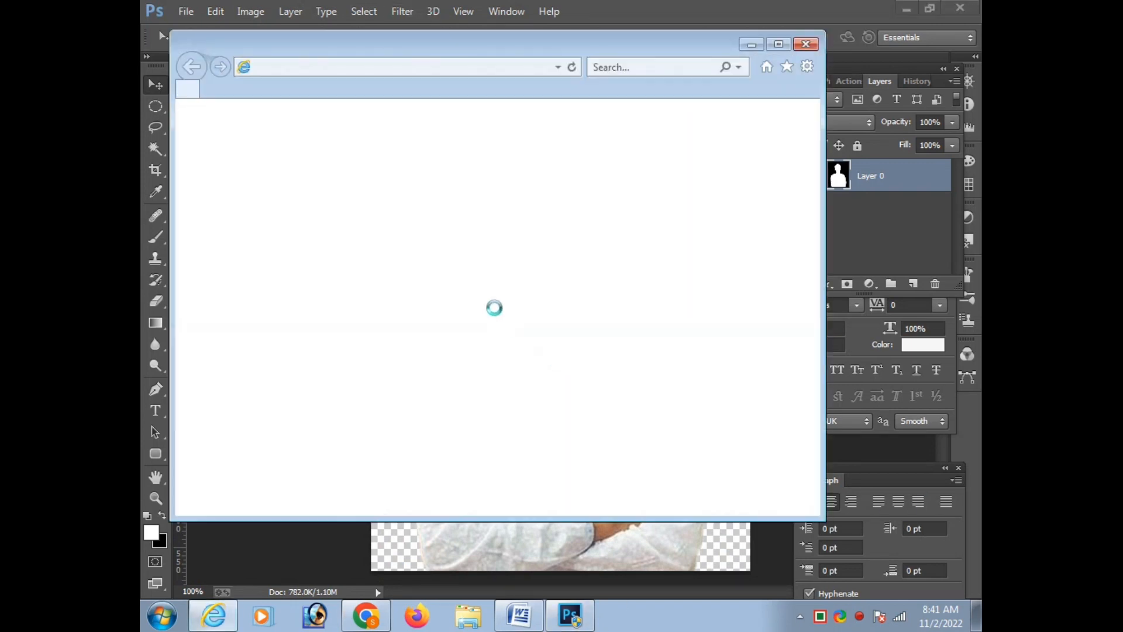
{"action": "left_click", "coordinate": [810, 46]}
{"action": "left_click", "coordinate": [403, 11]}
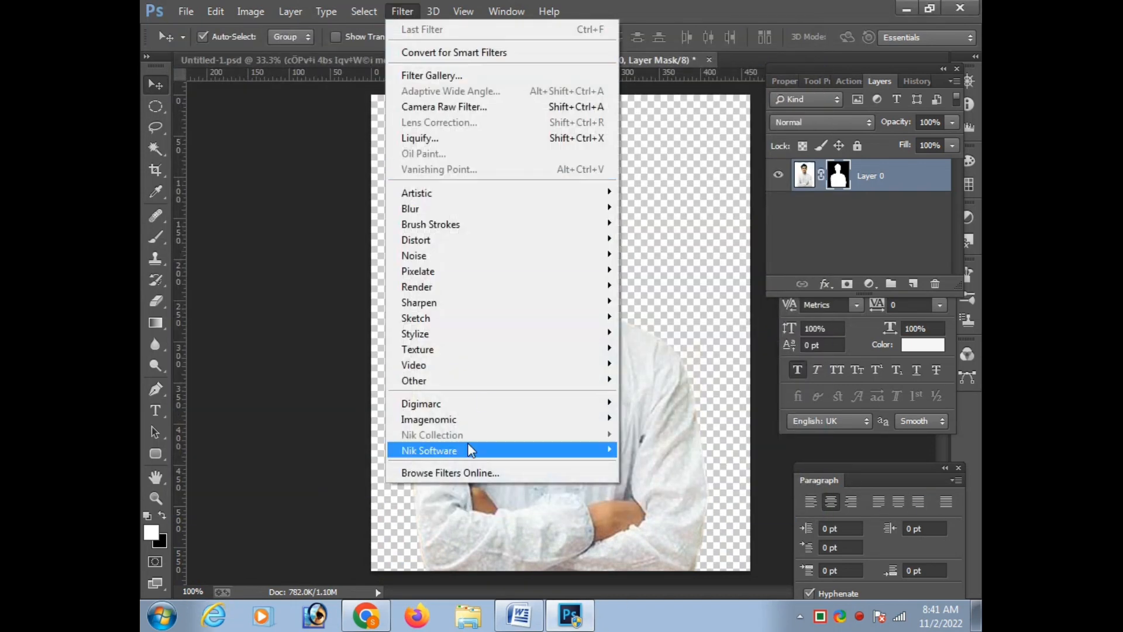
{"action": "mouse_move", "coordinate": [585, 419]}
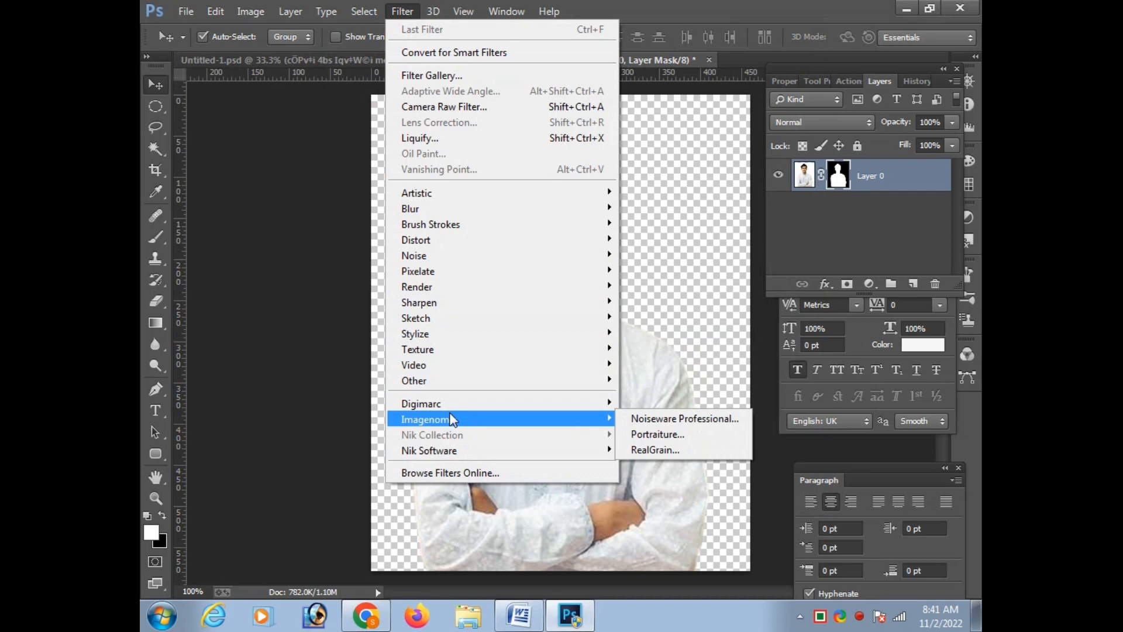
{"action": "left_click", "coordinate": [680, 430]}
{"action": "left_click", "coordinate": [643, 454]}
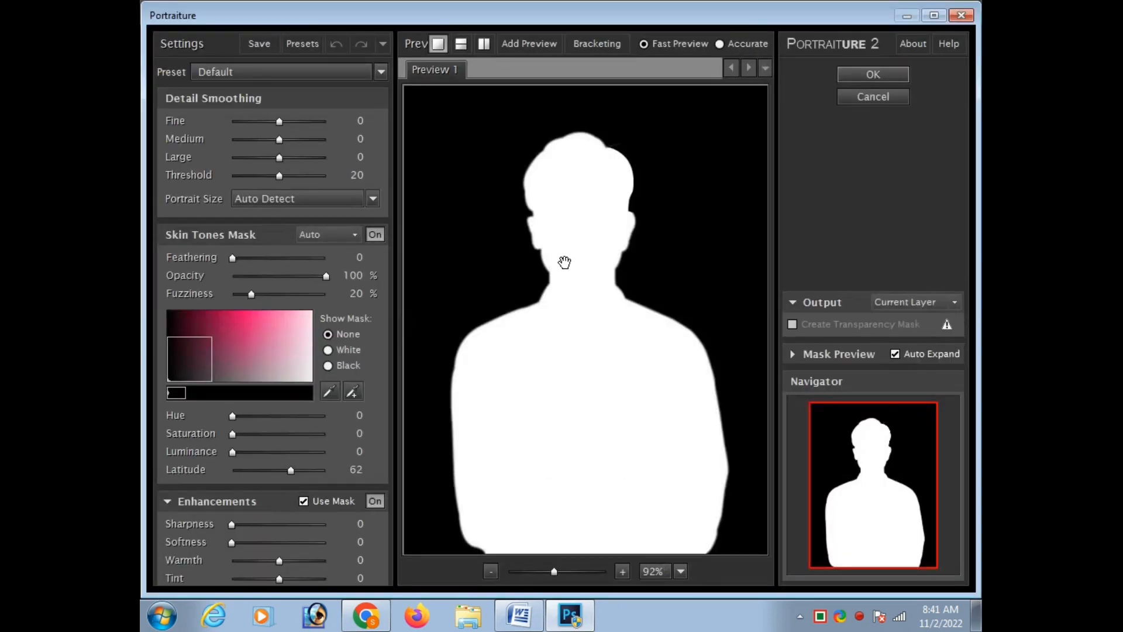
{"action": "left_click", "coordinate": [891, 96]}
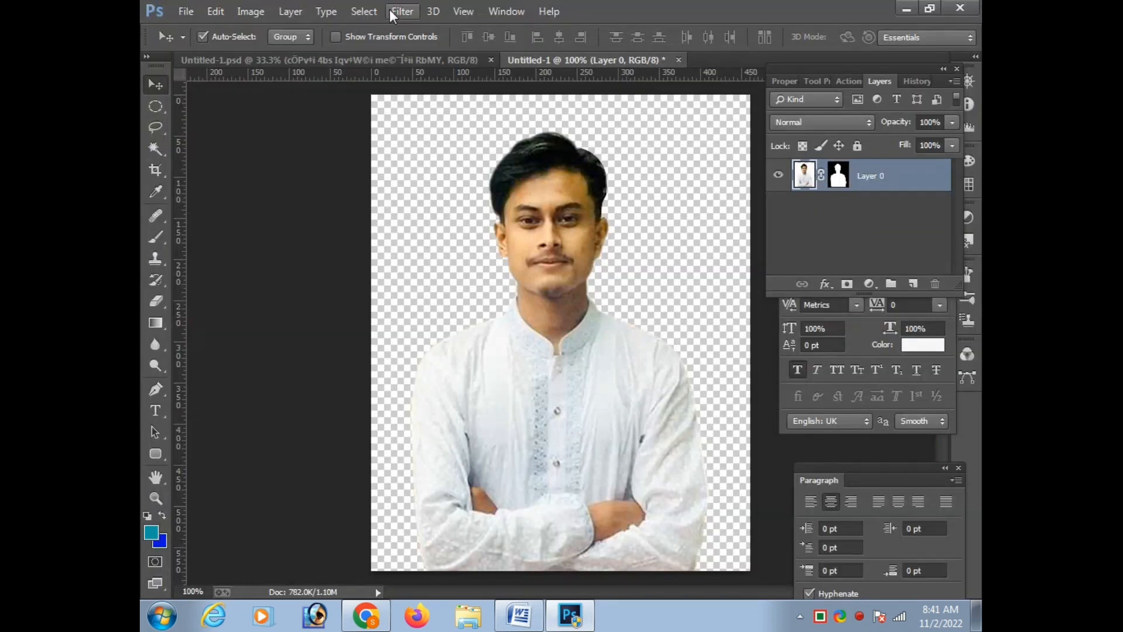
Apply the Imagenomic Portraiture filter with its Default preset to the portrait image on Layer 0
{"action": "left_click", "coordinate": [402, 11]}
{"action": "mouse_move", "coordinate": [468, 451]}
{"action": "mouse_move", "coordinate": [585, 418]}
{"action": "left_click", "coordinate": [671, 430]}
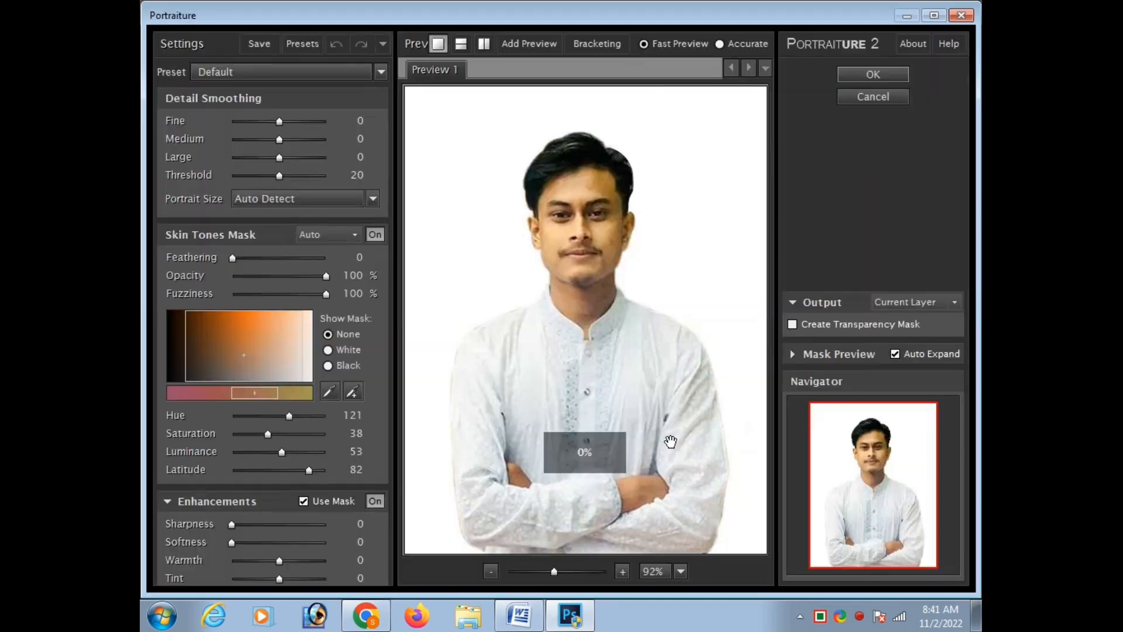
{"action": "left_click", "coordinate": [873, 74]}
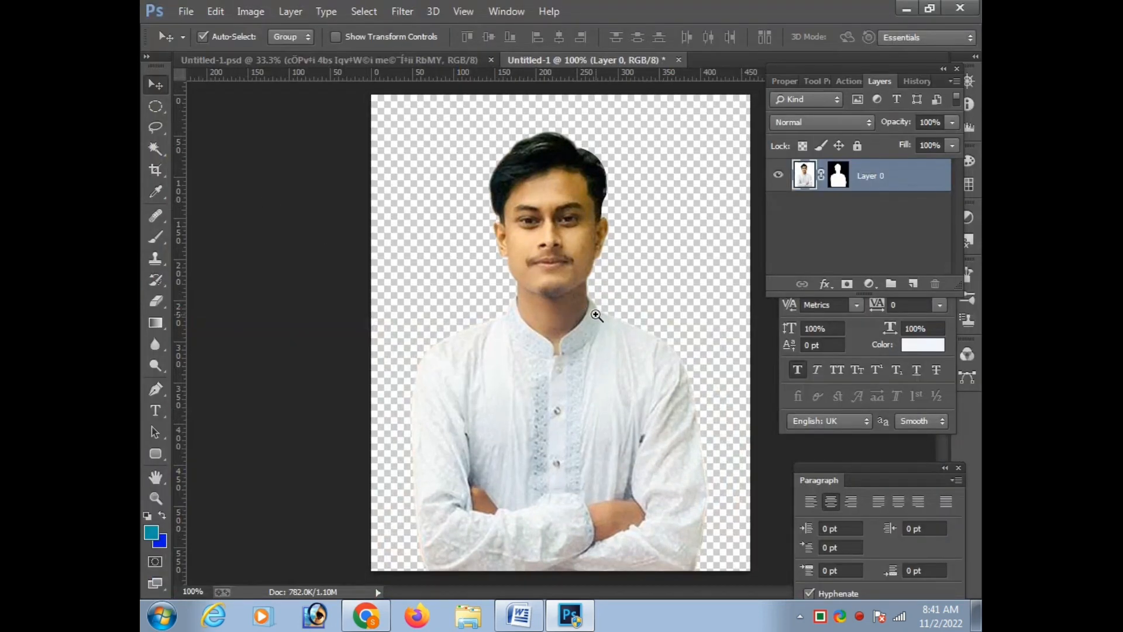
Select the shaded side of the neck with the Magic Wand, then feather the selection and lighten the area
{"action": "left_click", "coordinate": [596, 316]}
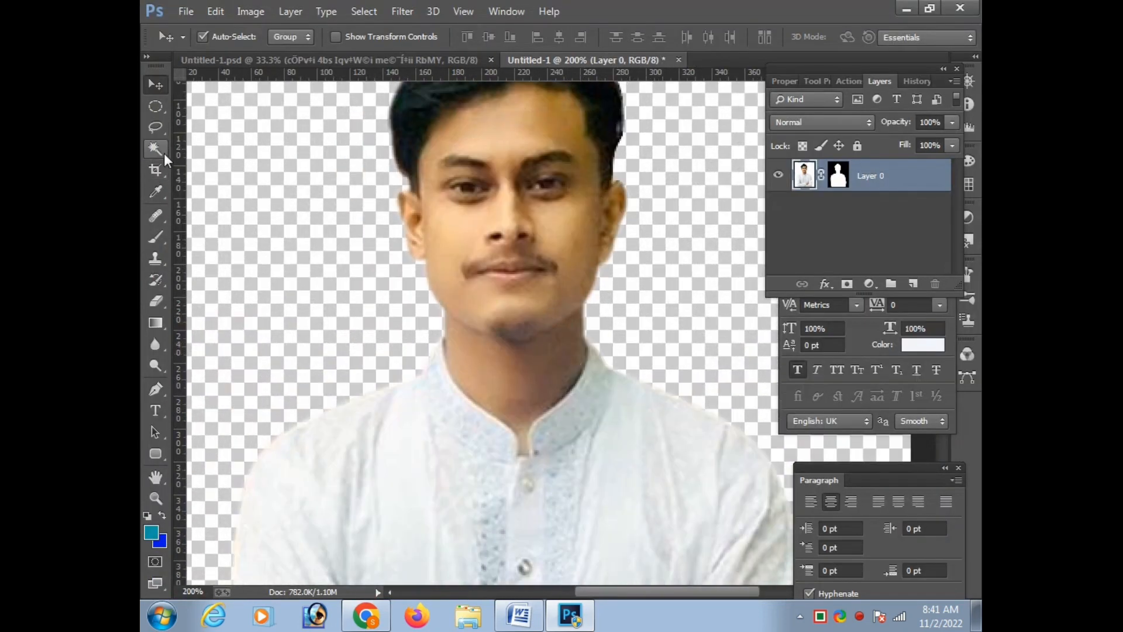
{"action": "left_click", "coordinate": [155, 149]}
{"action": "left_click", "coordinate": [552, 354]}
{"action": "right_click", "coordinate": [550, 355]}
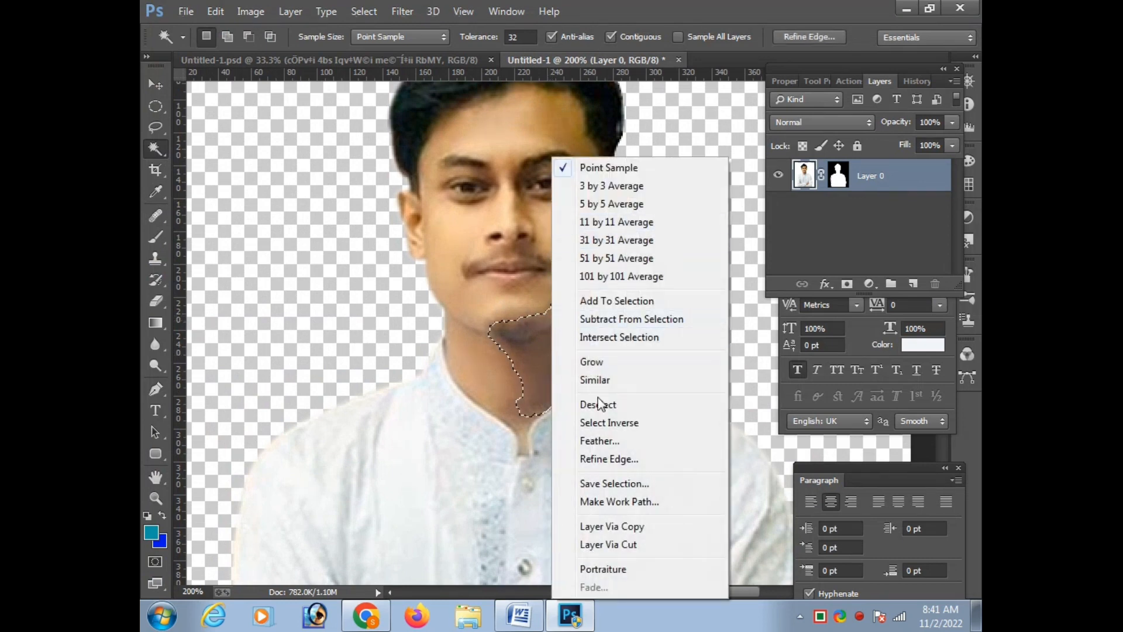
{"action": "key", "text": "Escape"}
{"action": "key", "text": "ctrl+n"}
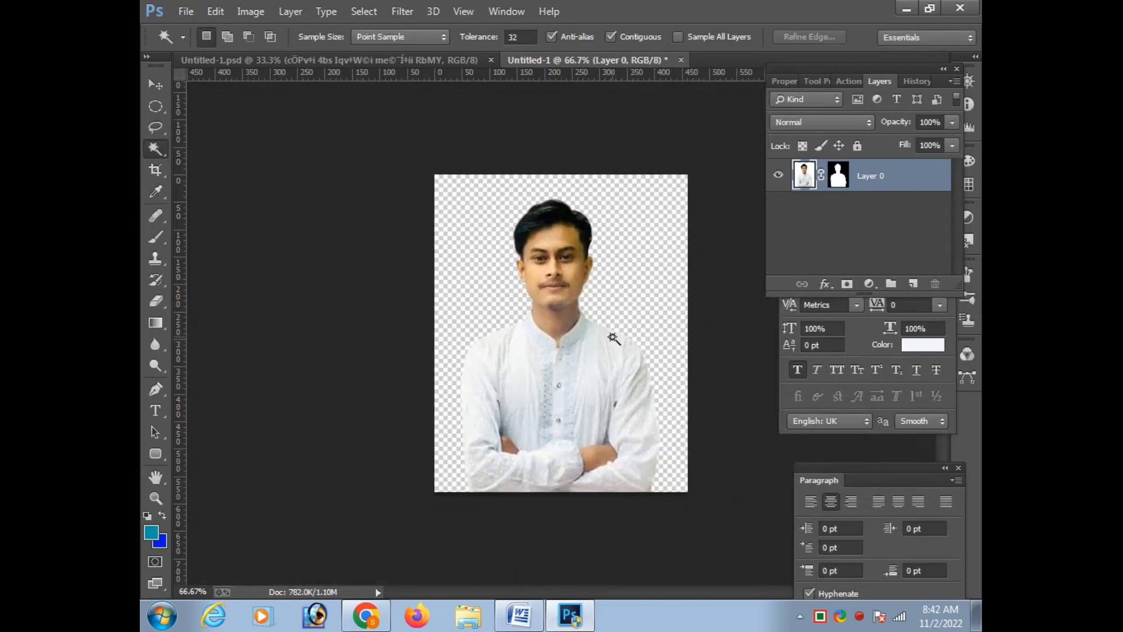
{"action": "key", "text": "ctrl+plus"}
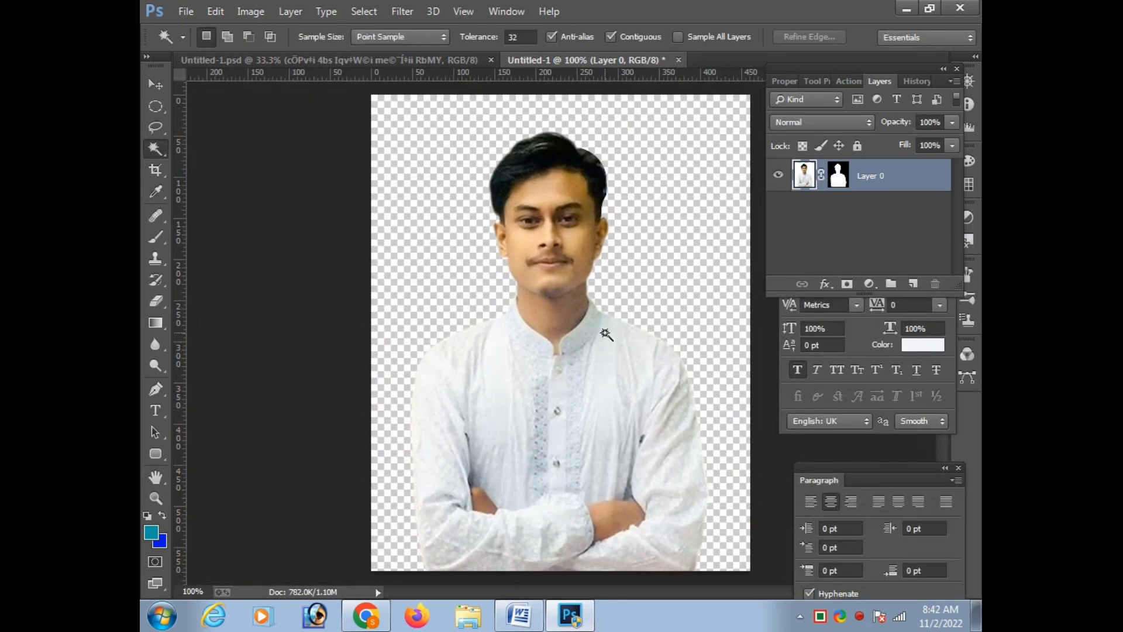
Copy the masked portrait cutout into the poster document, placing it beside the pentagon badge
{"action": "key", "text": "v"}
{"action": "left_click_drag", "start_coordinate": [584, 393], "coordinate": [491, 370]}
{"action": "scroll", "coordinate": [491, 371], "scroll_direction": "up", "scroll_amount": 2}
Make an elliptical selection around the man's lower torso, feather it by 15 pixels and darken the shirt with Curves
{"action": "key", "text": "m"}
{"action": "left_click_drag", "start_coordinate": [299, 328], "coordinate": [588, 544]}
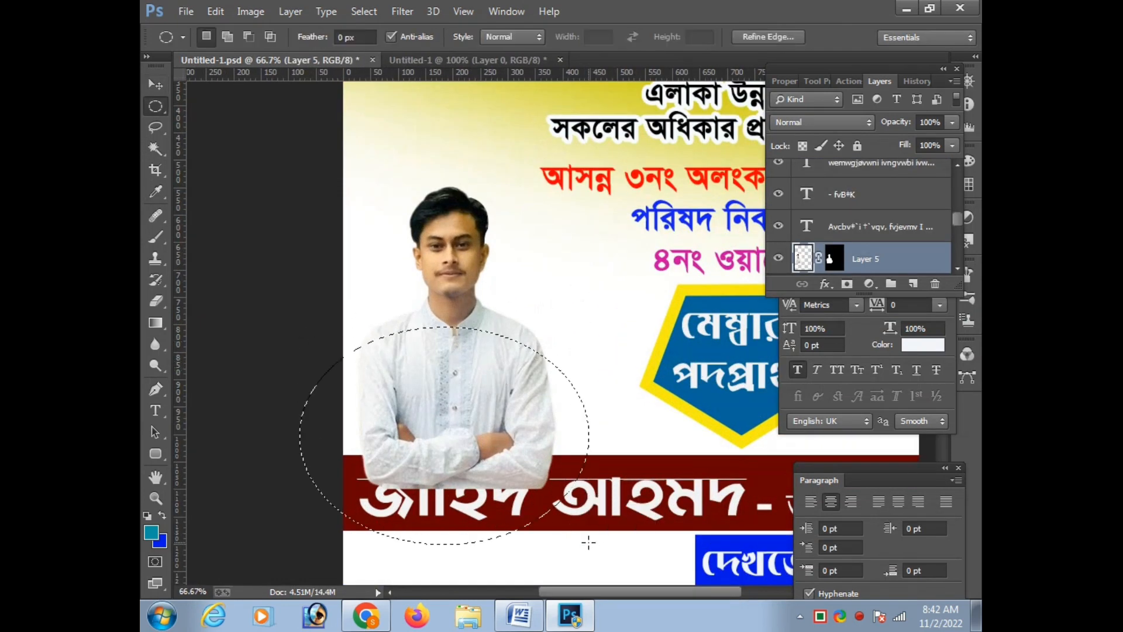
{"action": "right_click", "coordinate": [423, 446]}
{"action": "left_click", "coordinate": [478, 140]}
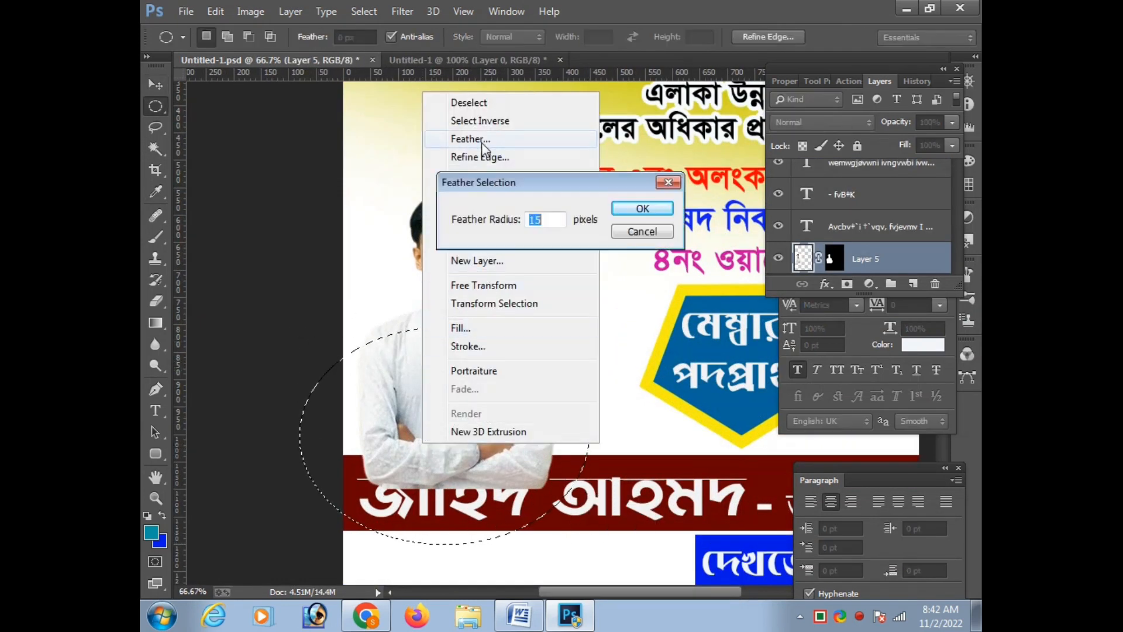
{"action": "key", "text": "Return"}
{"action": "key", "text": "ctrl+m"}
{"action": "left_click_drag", "start_coordinate": [816, 391], "coordinate": [837, 408]}
{"action": "key", "text": "Return"}
{"action": "key", "text": "ctrl+d"}
Shift the portrait slightly up and restack Layer 5 directly above Layer 0, behind the dark red name band
{"action": "key", "text": "v"}
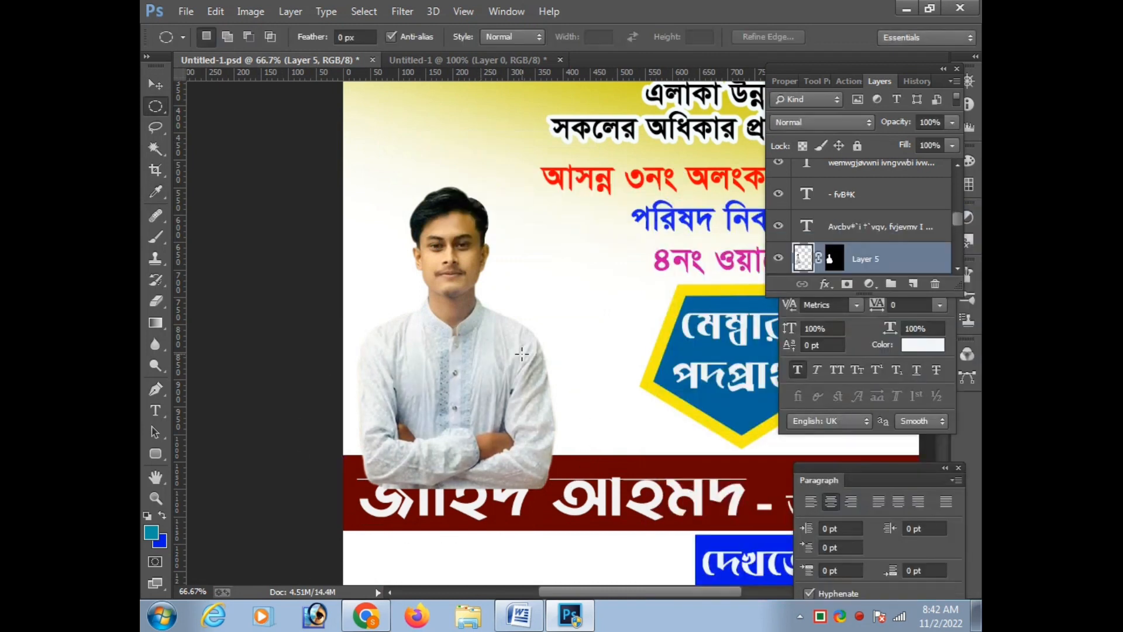
{"action": "left_click_drag", "start_coordinate": [483, 346], "coordinate": [476, 333]}
{"action": "key", "text": "ctrl+]"}
{"action": "key", "text": "ctrl+]"}
{"action": "key", "text": "ctrl+]"}
{"action": "key", "text": "ctrl+]"}
{"action": "key", "text": "ctrl+]"}
{"action": "key", "text": "ctrl+]"}
{"action": "key", "text": "ctrl+]"}
{"action": "key", "text": "ctrl+]"}
{"action": "key", "text": "ctrl+]"}
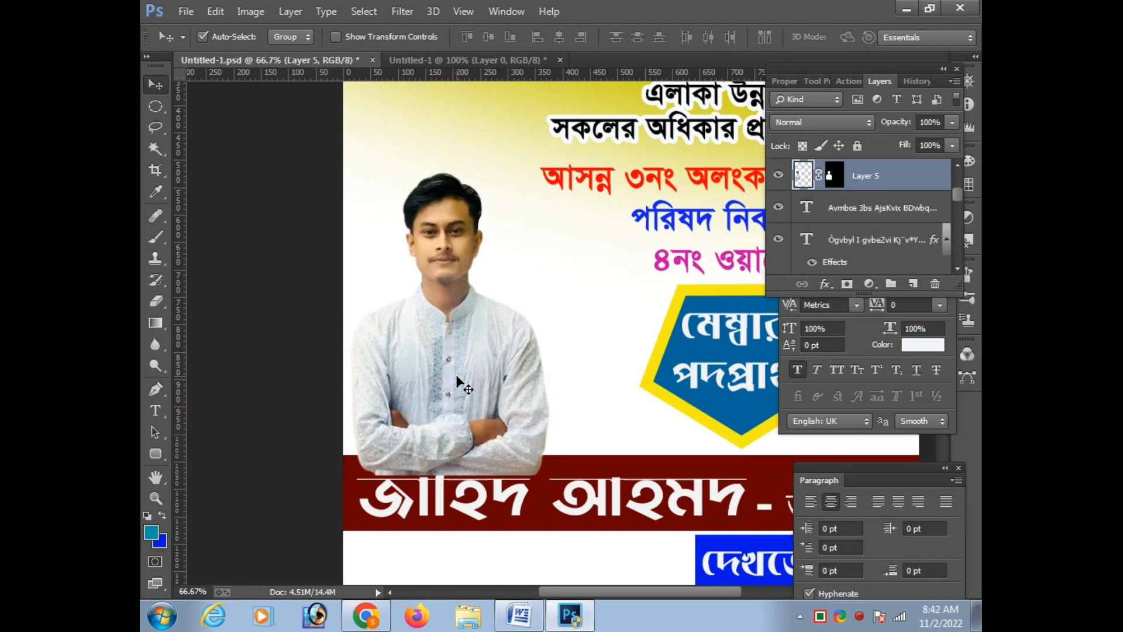
{"action": "key", "text": "ctrl+["}
{"action": "key", "text": "ctrl+["}
{"action": "key", "text": "ctrl+["}
{"action": "key", "text": "ctrl+["}
{"action": "key", "text": "ctrl+["}
{"action": "key", "text": "ctrl+["}
{"action": "key", "text": "ctrl+["}
{"action": "key", "text": "ctrl+["}
{"action": "key", "text": "ctrl+["}
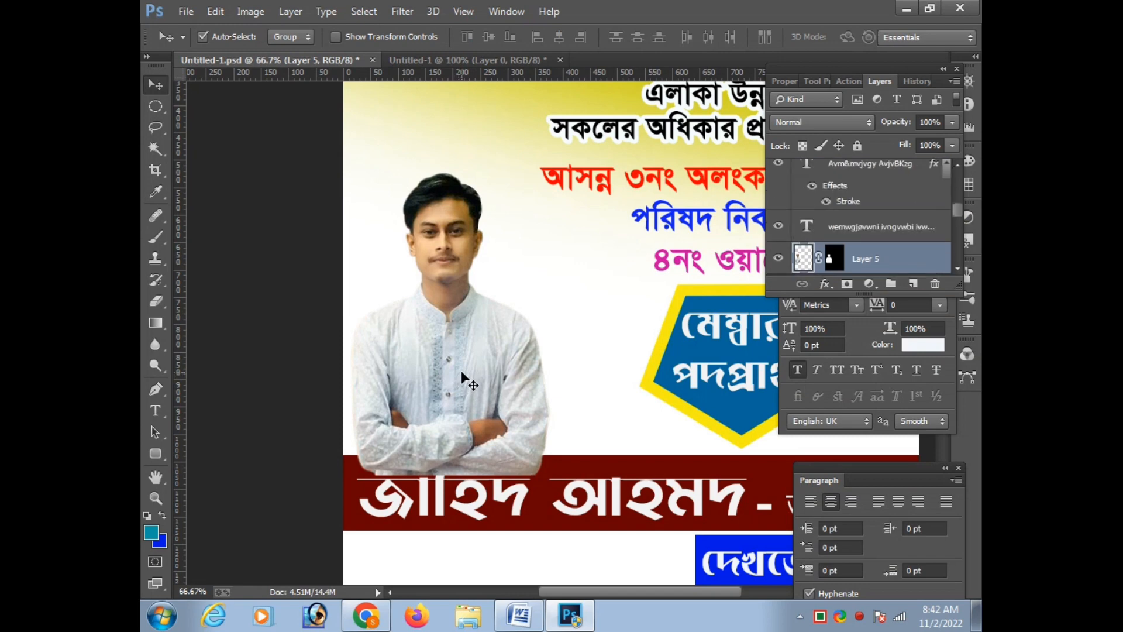
{"action": "key", "text": "ctrl+["}
{"action": "key", "text": "ctrl+]"}
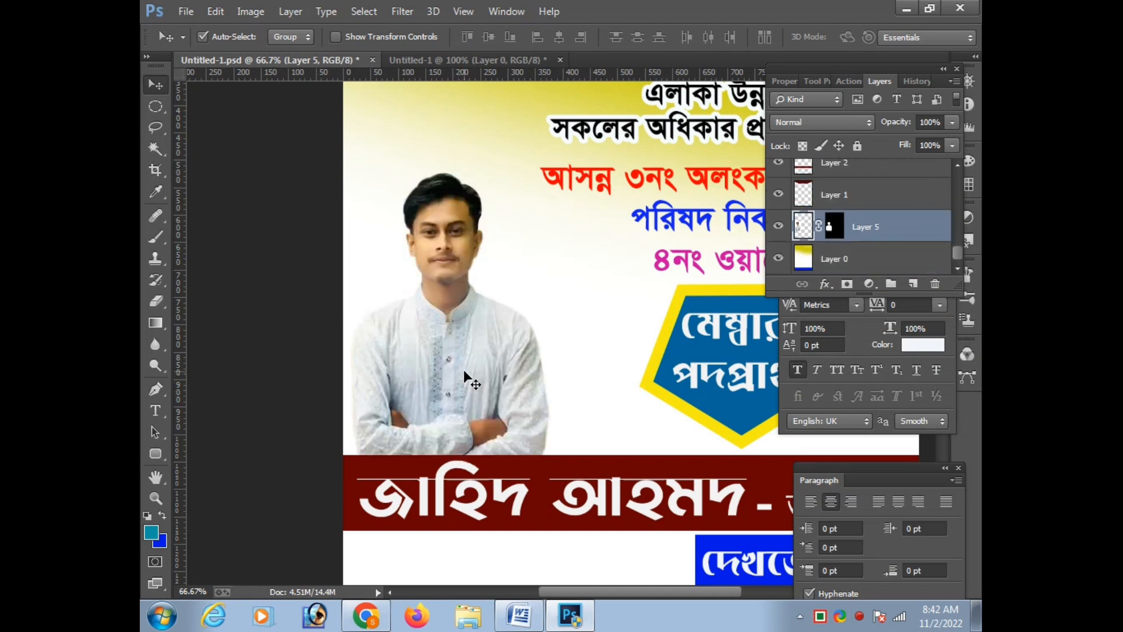
Move the portrait nearer the pentagon badge and enlarge it to fill more of the space above the name band
{"action": "key", "text": "ctrl+minus"}
{"action": "left_click_drag", "start_coordinate": [474, 370], "coordinate": [475, 368]}
{"action": "key", "text": "Tab"}
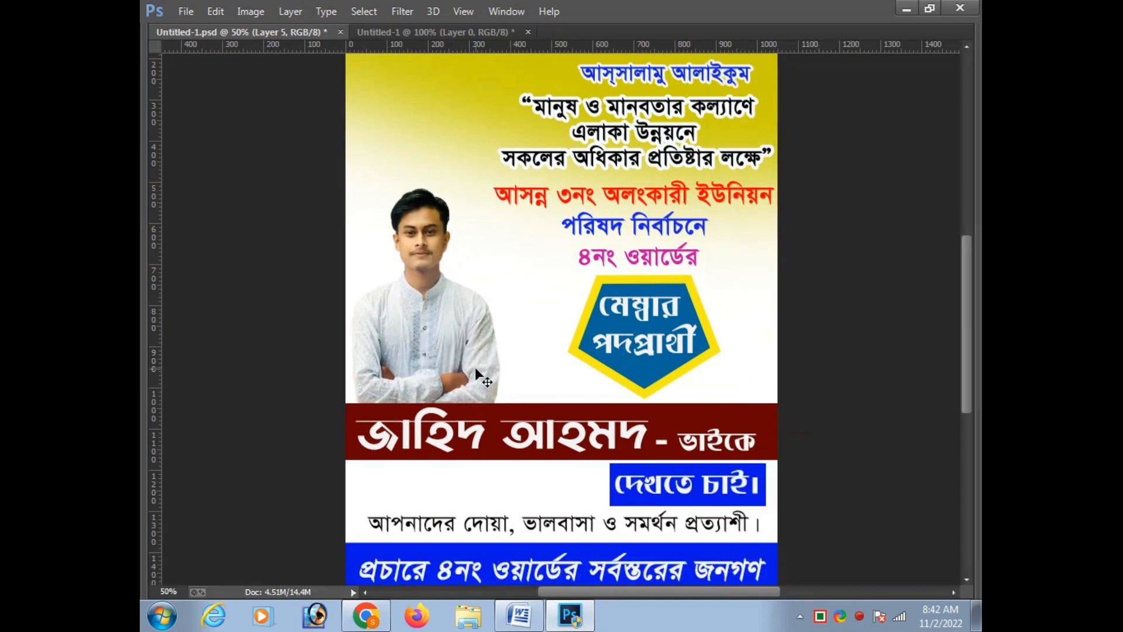
{"action": "key", "text": "ctrl+t"}
{"action": "key", "text": "Escape"}
{"action": "left_click_drag", "start_coordinate": [454, 307], "coordinate": [494, 304]}
{"action": "key", "text": "Tab"}
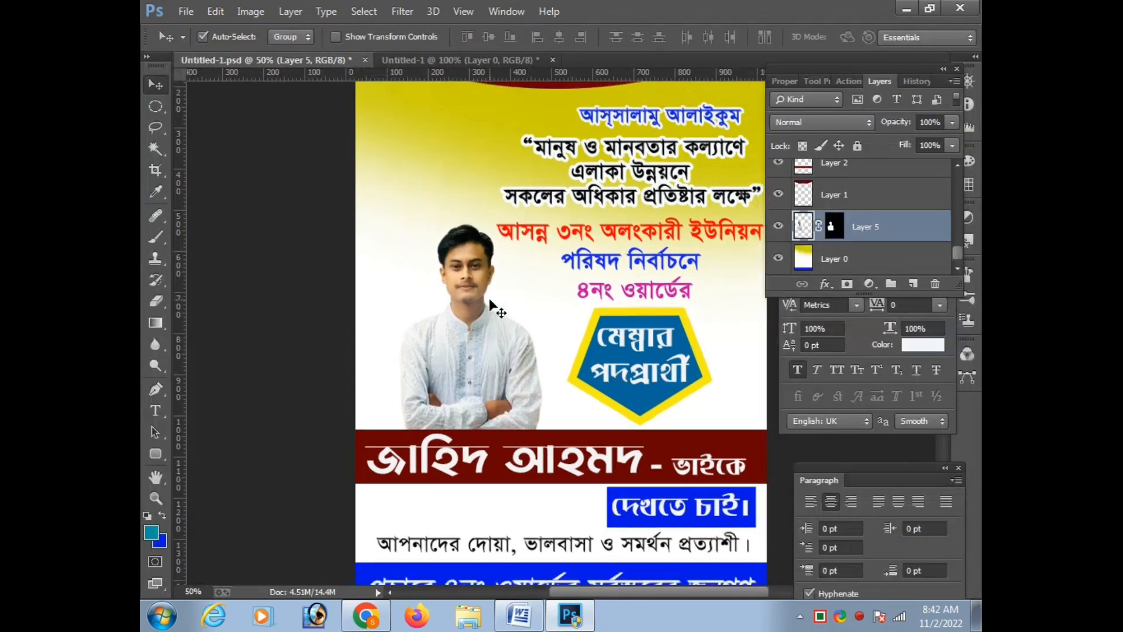
{"action": "key", "text": "ctrl+minus"}
{"action": "key", "text": "ctrl+t"}
{"action": "left_click_drag", "start_coordinate": [560, 257], "coordinate": [588, 223]}
{"action": "key", "text": "Return"}
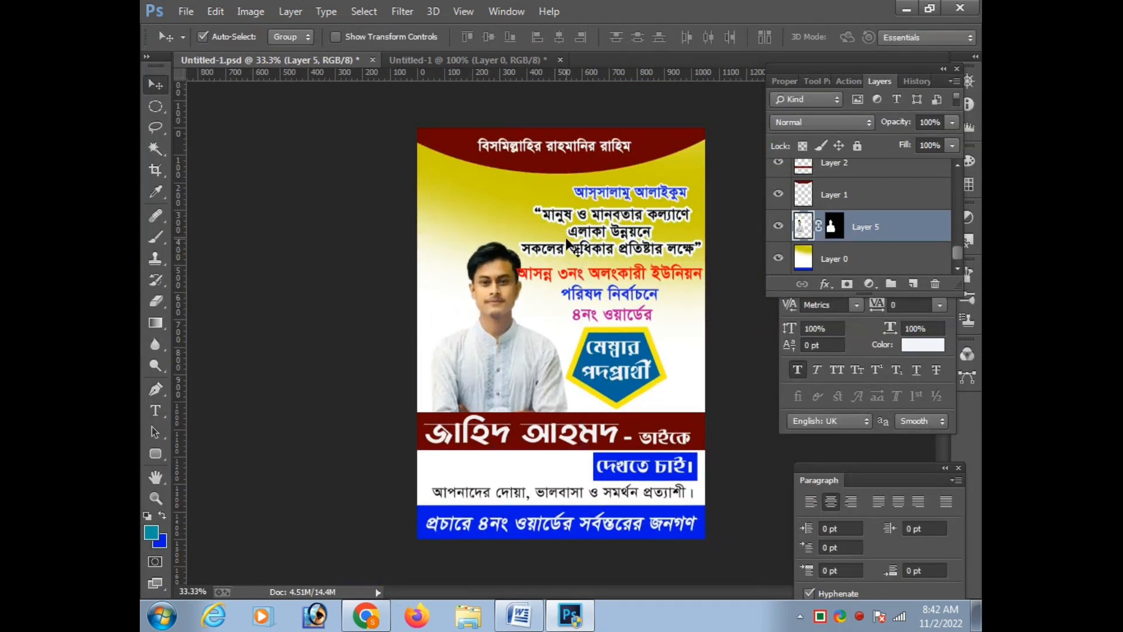
Reposition the enlarged portrait towards the poster's left edge, clear of the text, and nudge it up and slightly right
{"action": "left_click_drag", "start_coordinate": [509, 347], "coordinate": [495, 330]}
{"action": "key", "text": "Right"}
{"action": "key", "text": "Right"}
{"action": "key", "text": "Up"}
{"action": "key", "text": "Up"}
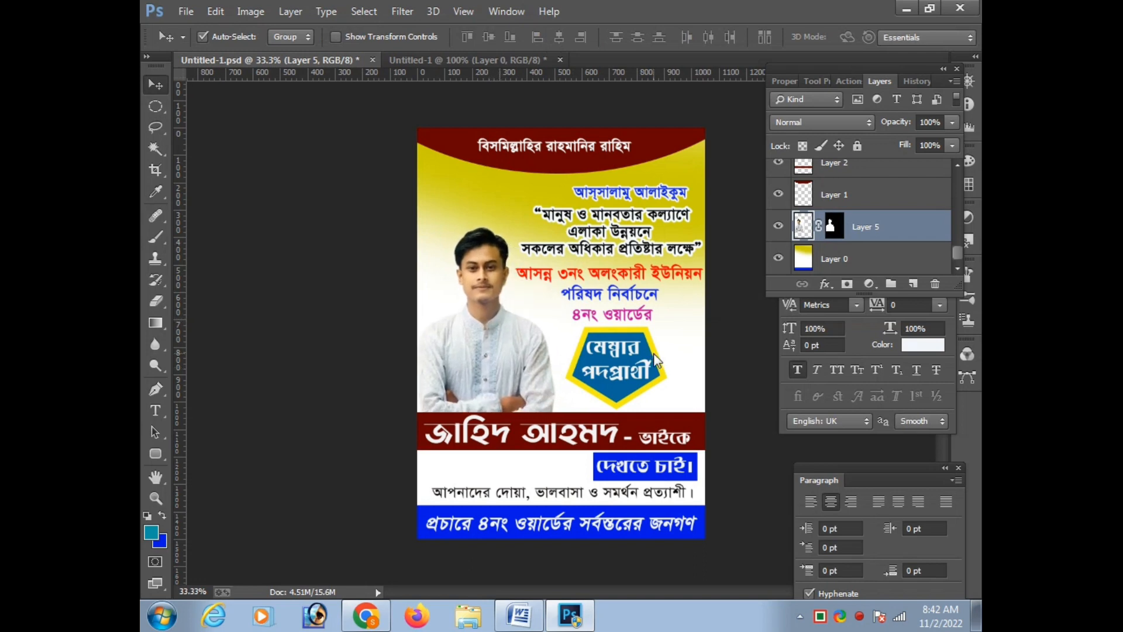
{"action": "key", "text": "ctrl+t"}
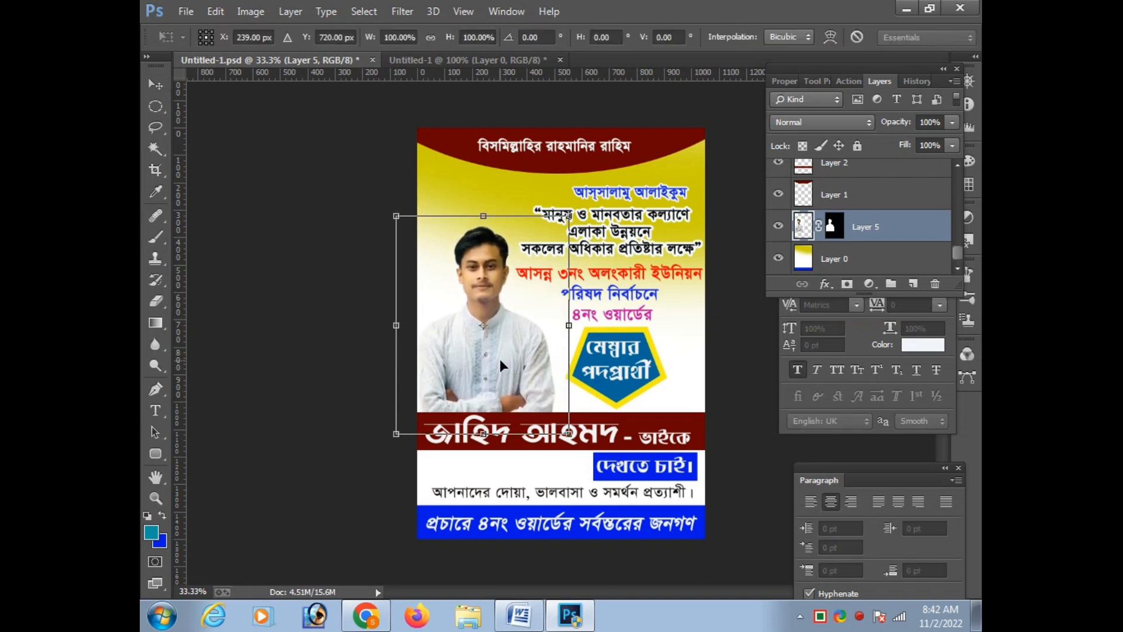
{"action": "key", "text": "Up"}
{"action": "key", "text": "Up"}
{"action": "key", "text": "Up"}
{"action": "key", "text": "Up"}
{"action": "key", "text": "Up"}
{"action": "key", "text": "Up"}
{"action": "key", "text": "Up"}
{"action": "key", "text": "Up"}
{"action": "key", "text": "Up"}
{"action": "key", "text": "Up"}
{"action": "key", "text": "Up"}
{"action": "key", "text": "Up"}
{"action": "key", "text": "Right"}
{"action": "key", "text": "Return"}
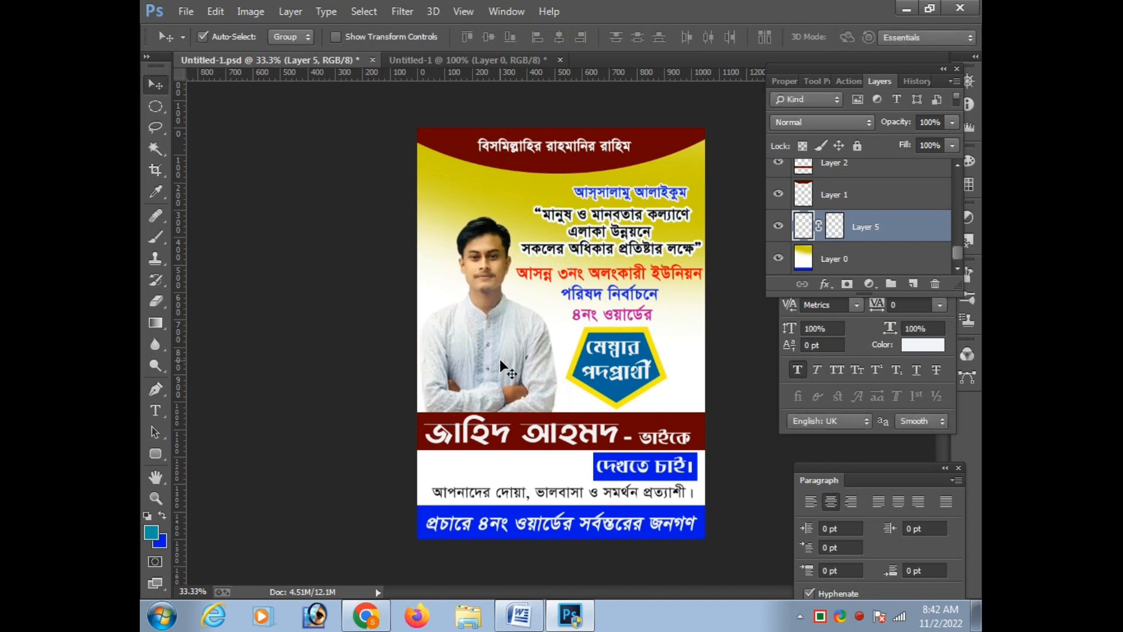
Nudge the red "আসন্ন ৩নং অলংকারী ইউনিয়ন" text line slightly right and save the poster with the panels hidden
{"action": "left_click", "coordinate": [666, 275]}
{"action": "key", "text": "Right"}
{"action": "key", "text": "Right"}
{"action": "key", "text": "Right"}
{"action": "key", "text": "Right"}
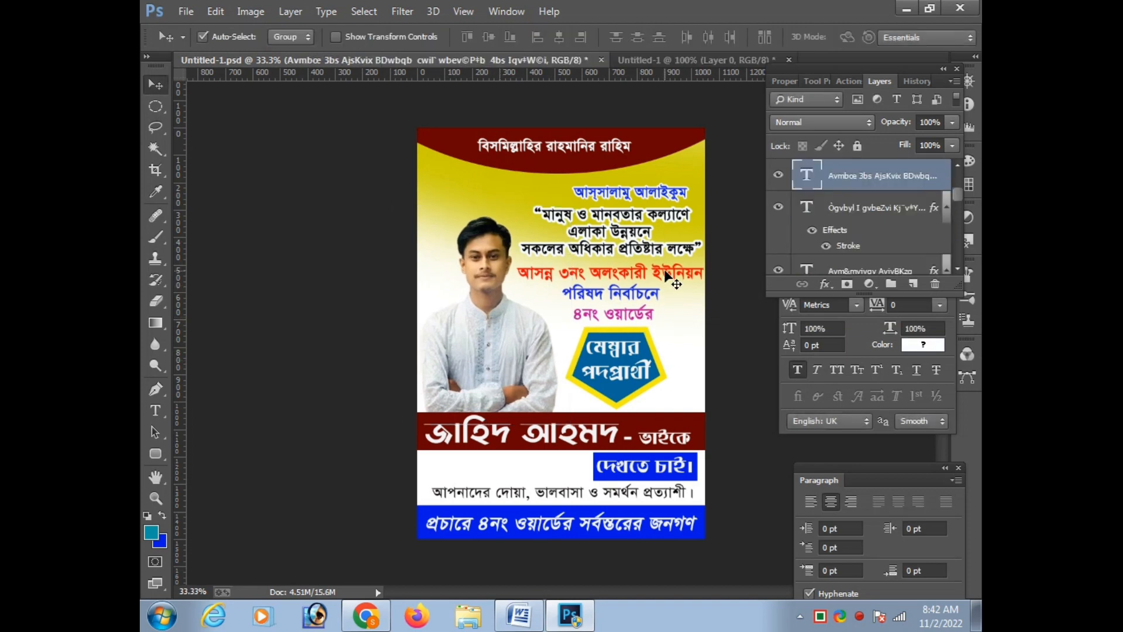
{"action": "key", "text": "Tab"}
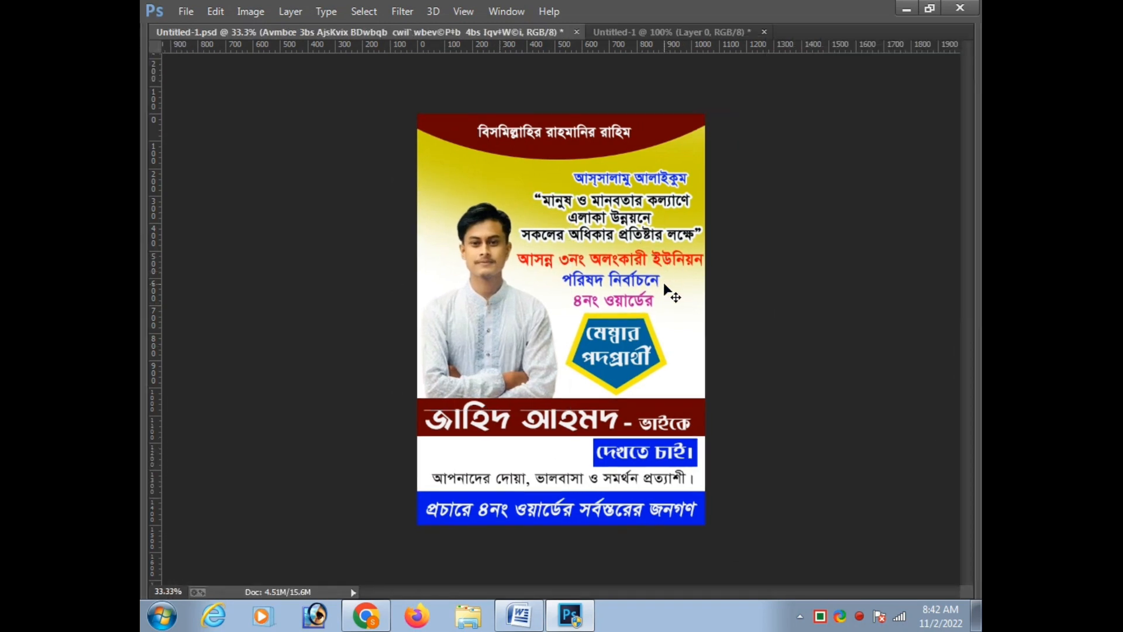
{"action": "key", "text": "ctrl+s"}
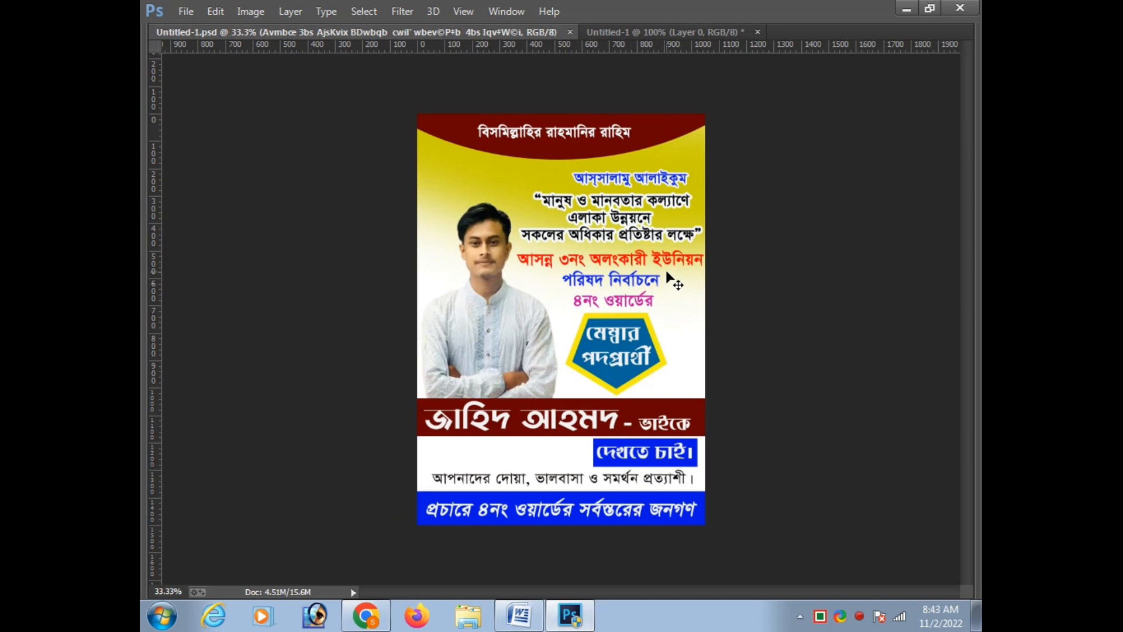
Shift the white "বিসমিল্লাহির রাহমানির রাহিম" line in the dark red header slightly to the right
{"action": "scroll", "coordinate": [672, 280], "scroll_direction": "up", "scroll_amount": 1}
{"action": "scroll", "coordinate": [587, 202], "scroll_direction": "up", "scroll_amount": 2}
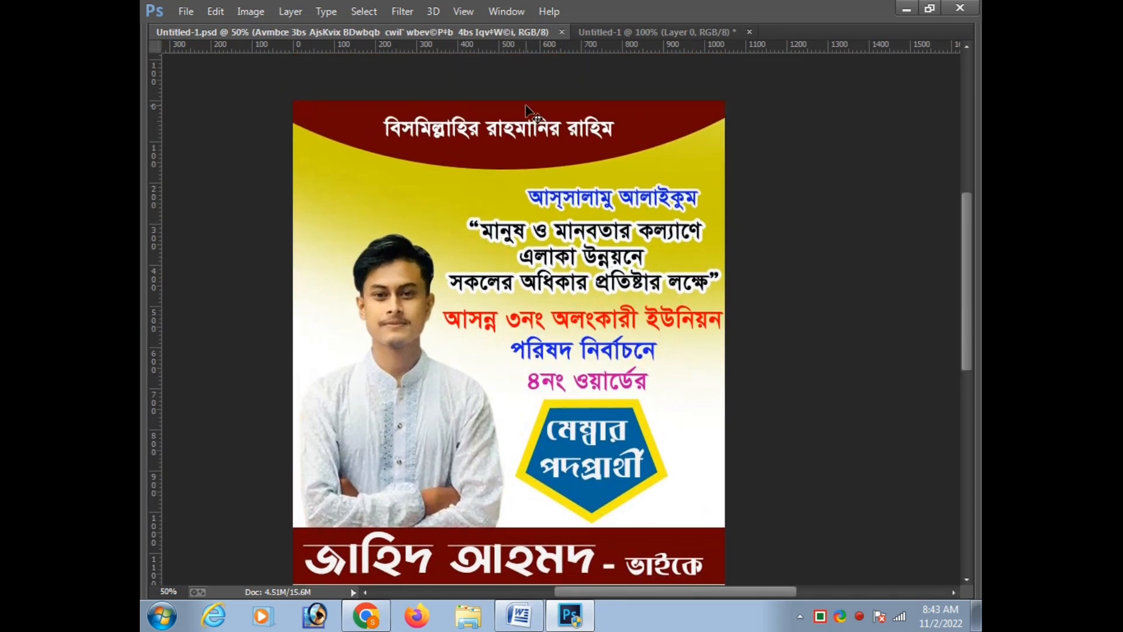
{"action": "left_click", "coordinate": [527, 132]}
{"action": "key", "text": "ctrl+t"}
{"action": "key", "text": "Right"}
{"action": "key", "text": "Right"}
{"action": "key", "text": "Right"}
{"action": "key", "text": "Right"}
{"action": "key", "text": "Right"}
{"action": "key", "text": "Right"}
{"action": "key", "text": "Right"}
{"action": "key", "text": "Right"}
{"action": "key", "text": "Right"}
{"action": "key", "text": "Right"}
{"action": "key", "text": "Right"}
{"action": "key", "text": "Return"}
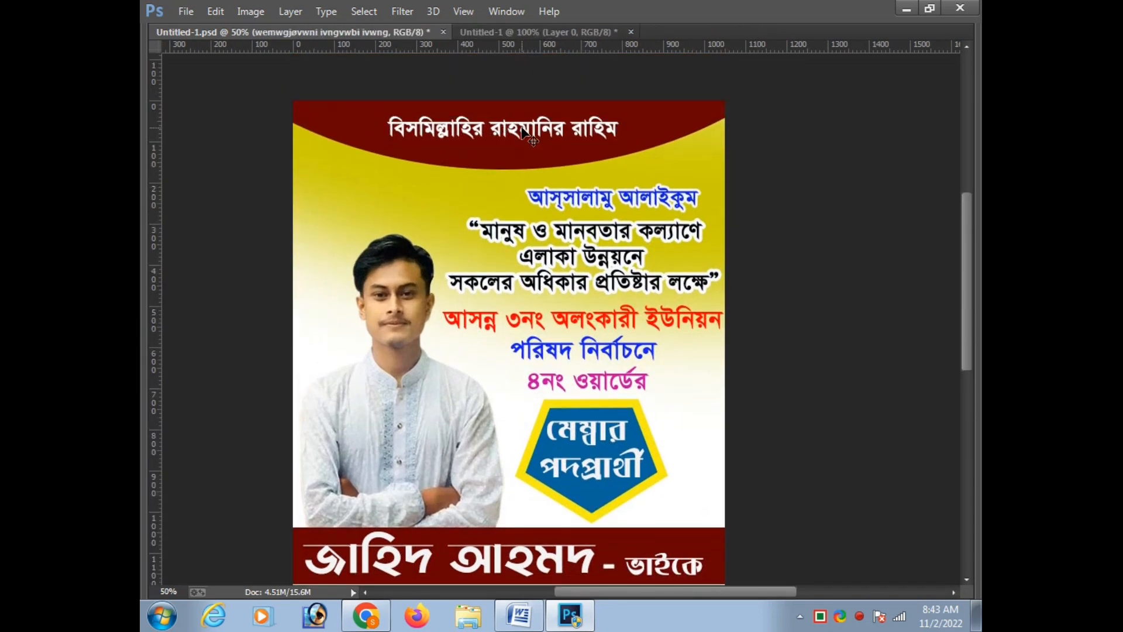
Move the blue "আস্সালামু আলাইকুম" greeting line slightly right above the quotation
{"action": "scroll", "coordinate": [531, 133], "scroll_direction": "down", "scroll_amount": 1}
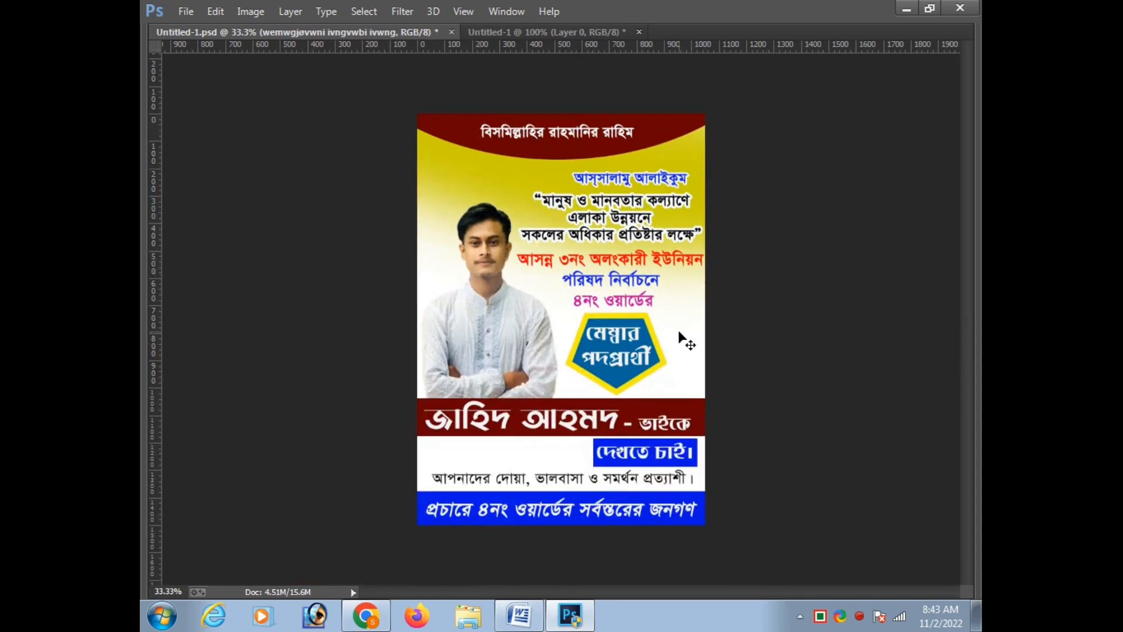
{"action": "left_click", "coordinate": [673, 179]}
{"action": "key", "text": "ctrl+t"}
{"action": "key", "text": "Return"}
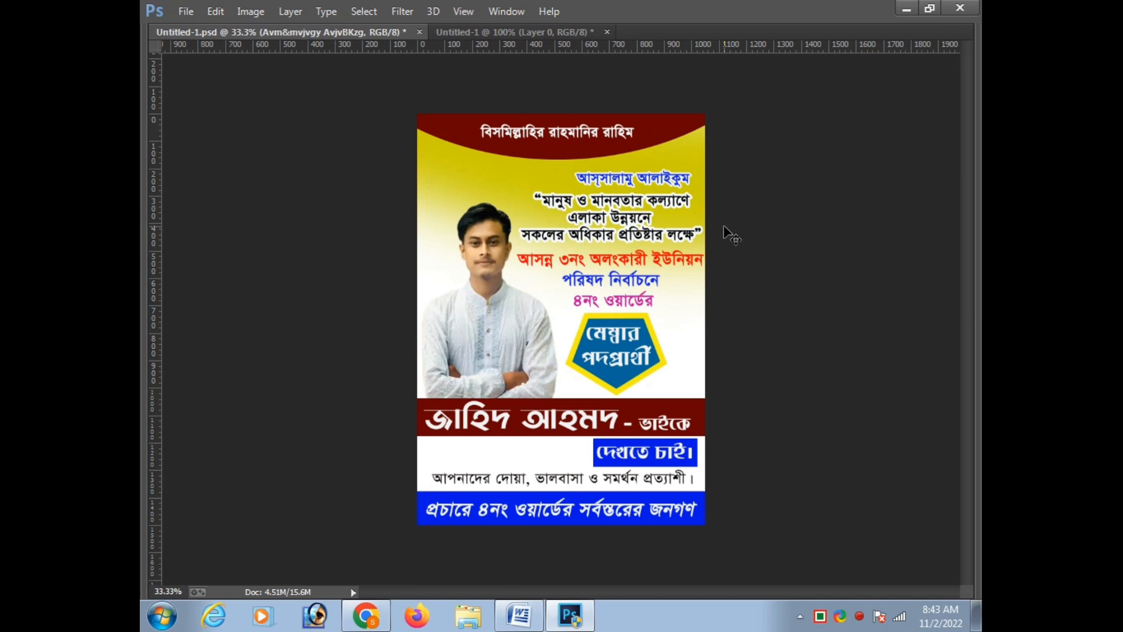